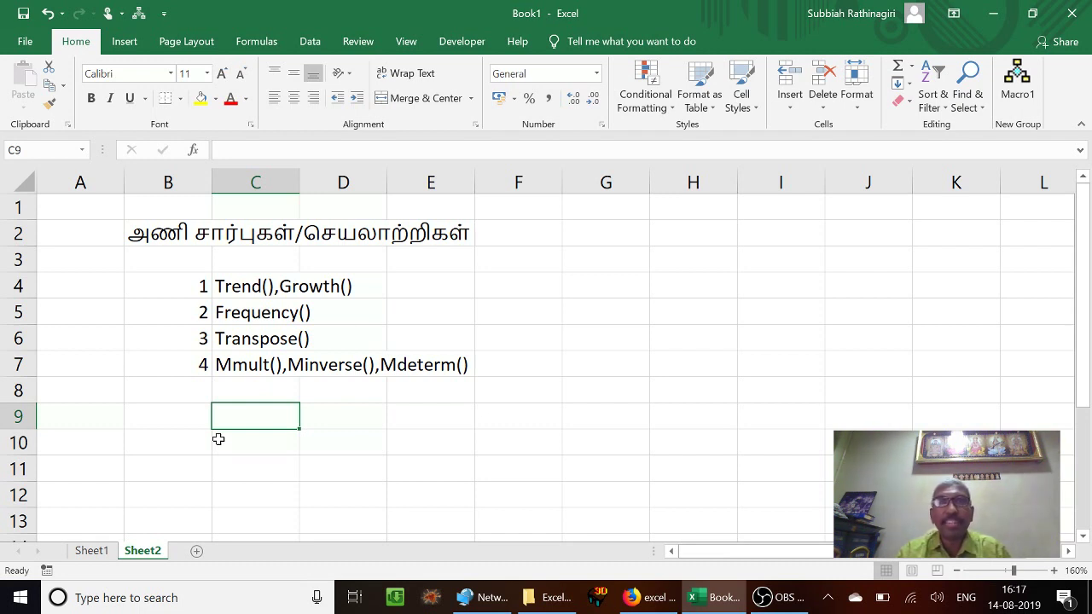
Step: Review the function list in column C (Trend/Growth, Frequency, Transpose, Mmult) and settle on C10
key(Up)
key(Up)
key(Up)
key(Up)
key(Up)
key(Up)
key(Up)
key(Up)
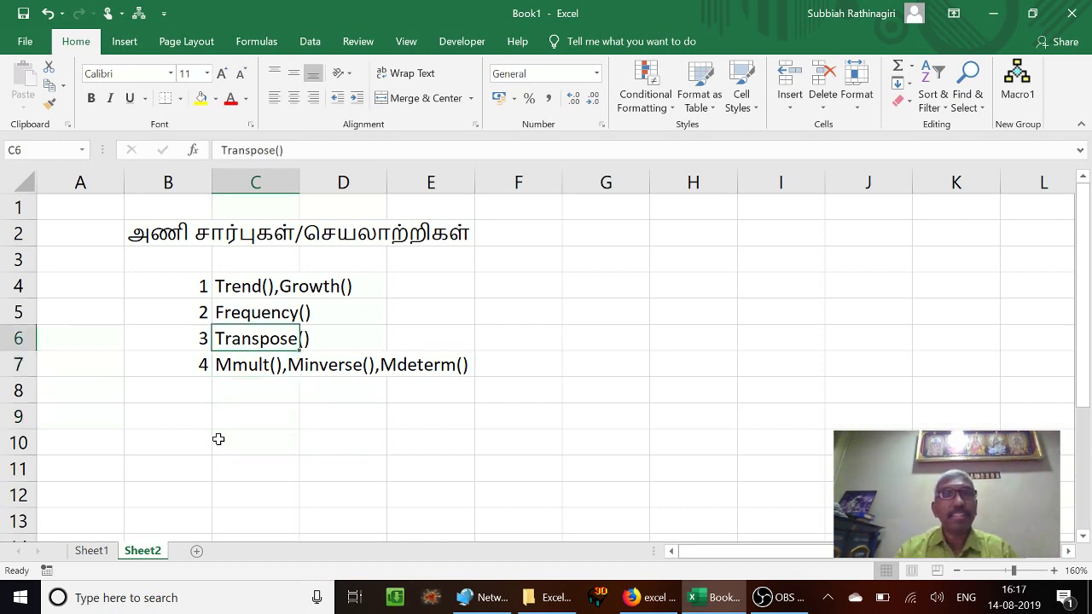
key(Left)
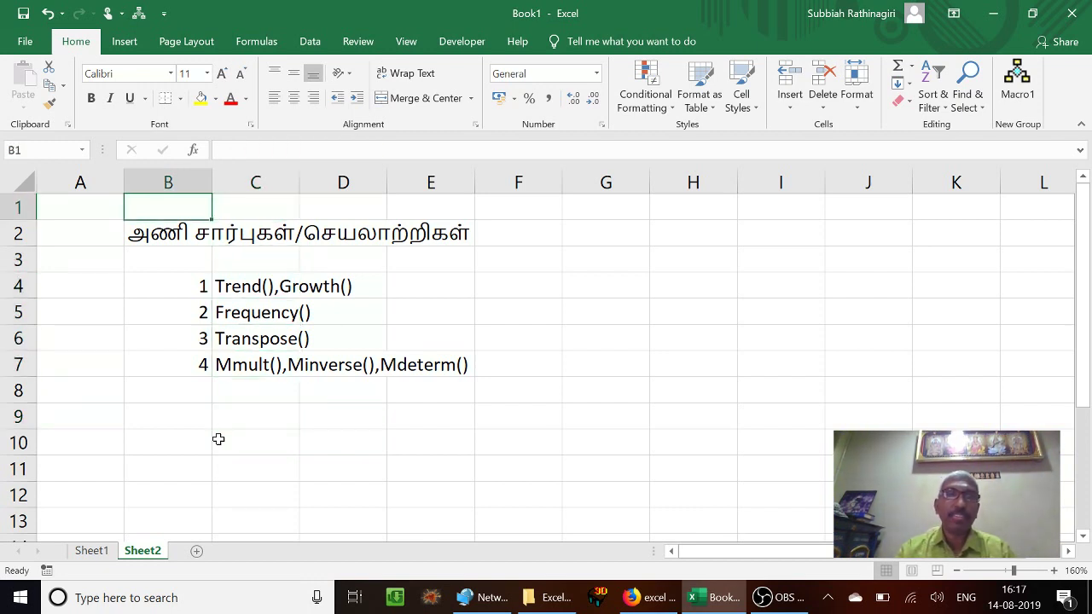
key(Down)
key(Down)
key(Down)
key(Down)
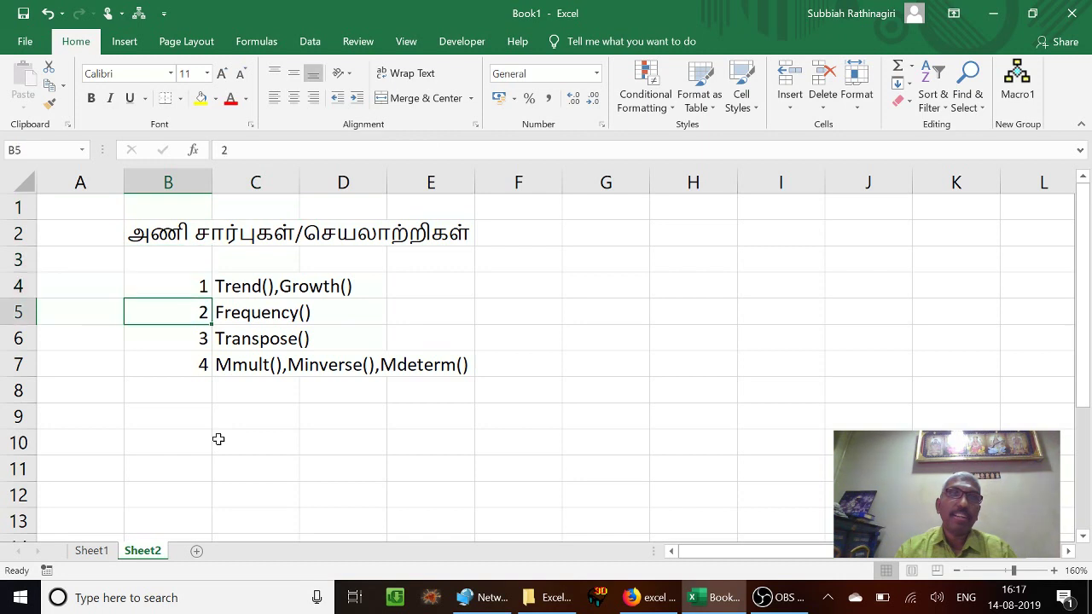
key(Right)
key(Up)
key(Up)
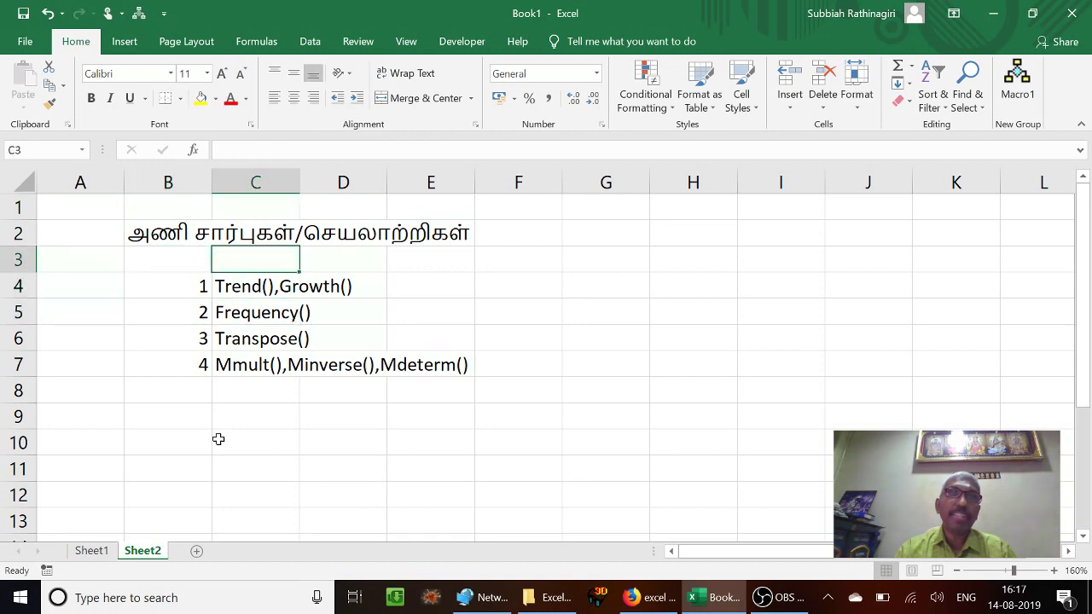
key(Down)
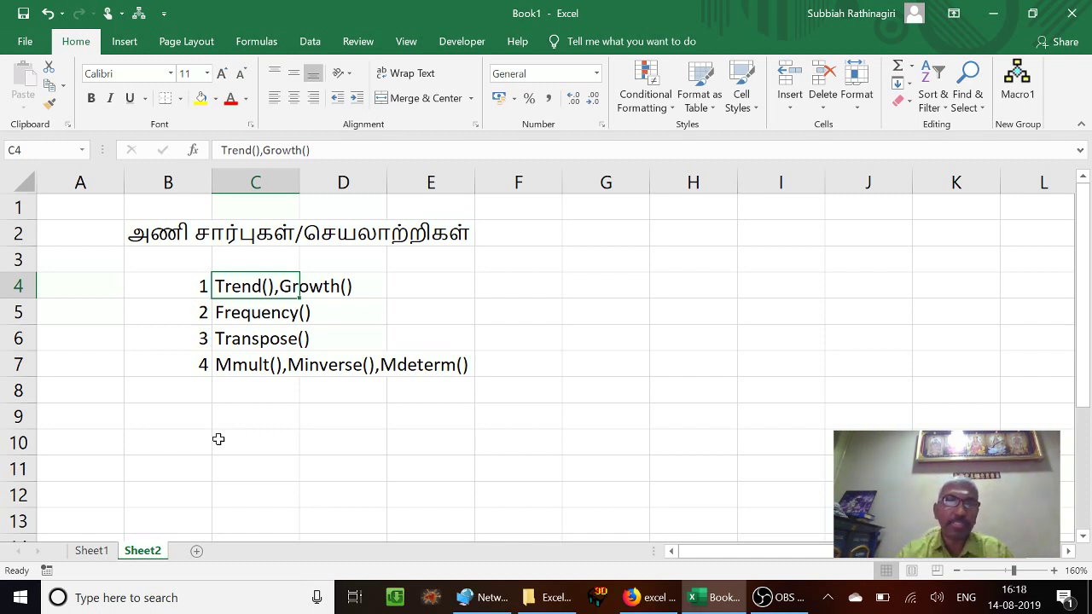
key(Down)
key(Down)
key(Down)
key(Up)
key(Up)
key(Up)
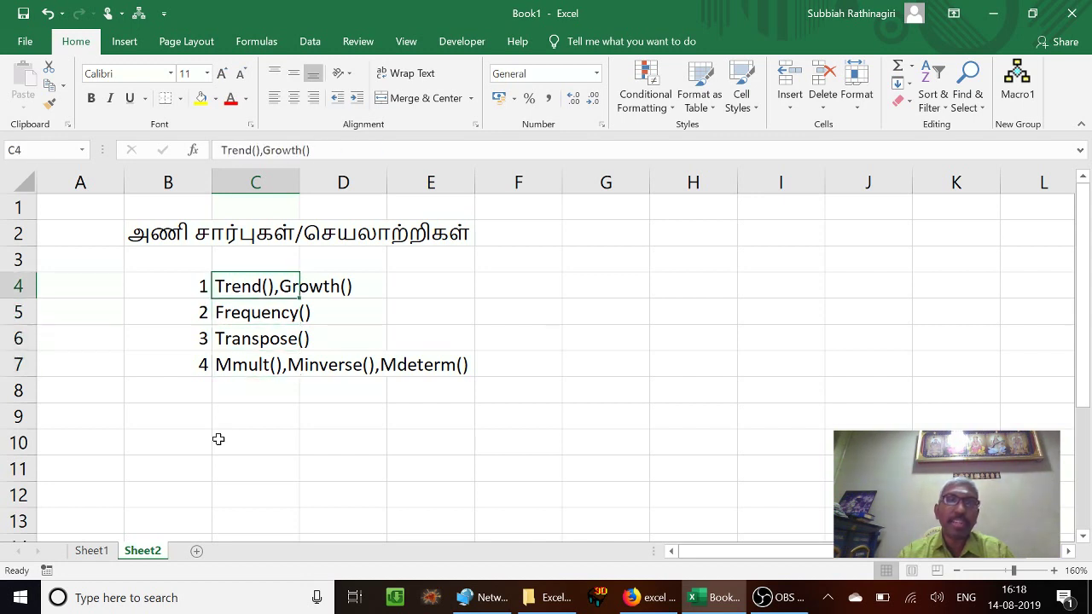
key(Down)
key(Down)
key(Down)
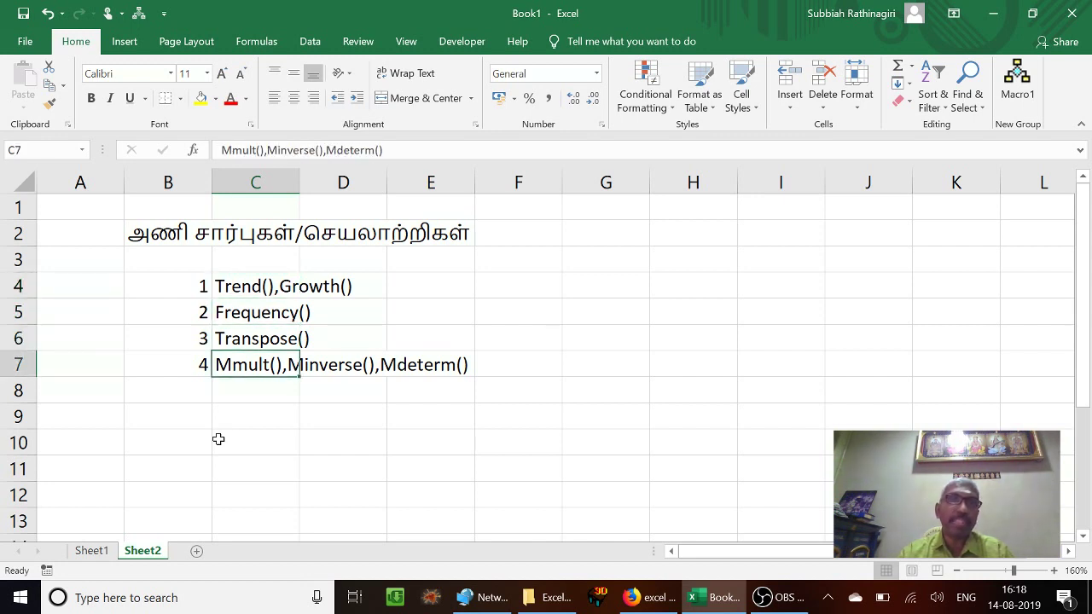
key(Up)
key(Up)
key(Up)
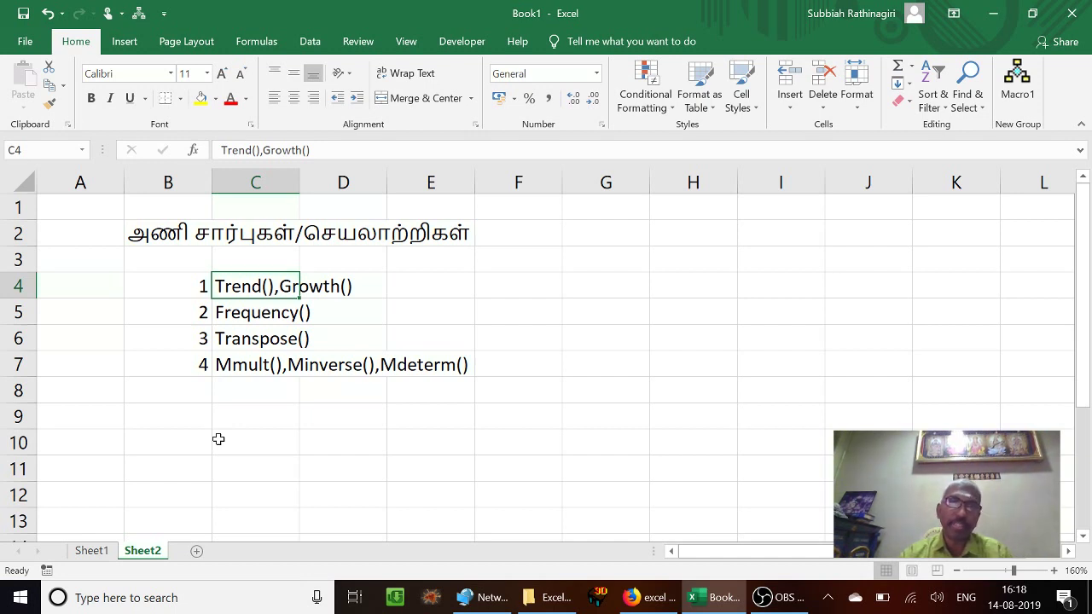
key(Down)
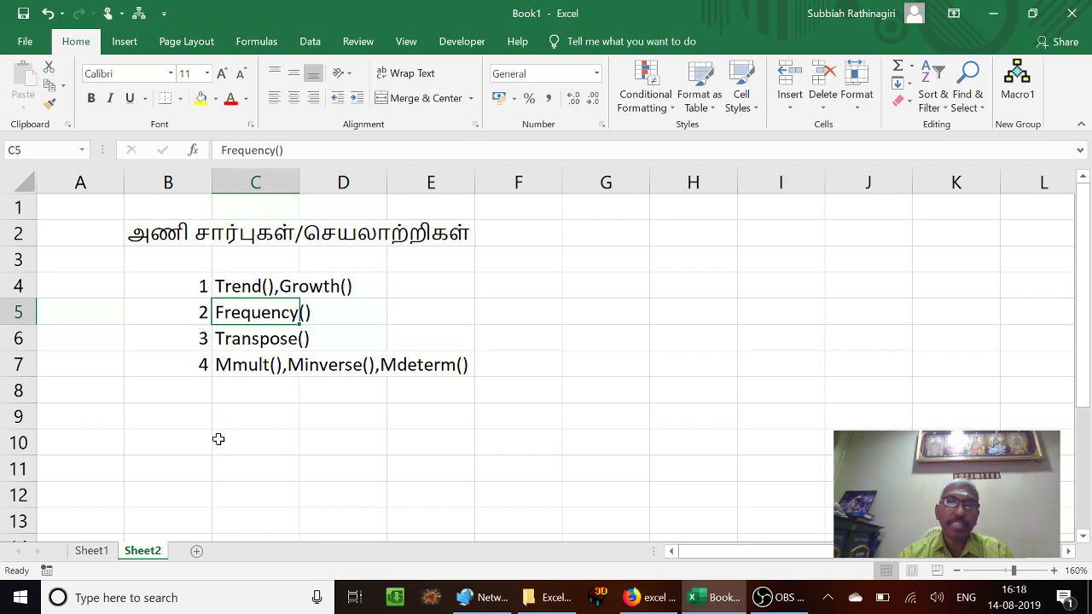
key(Down)
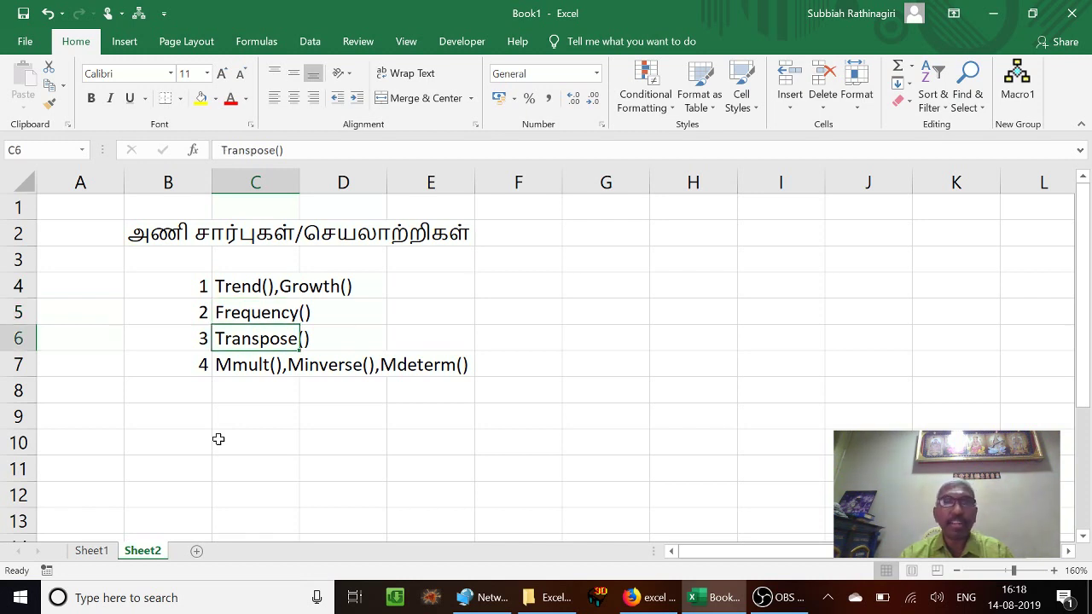
key(Down)
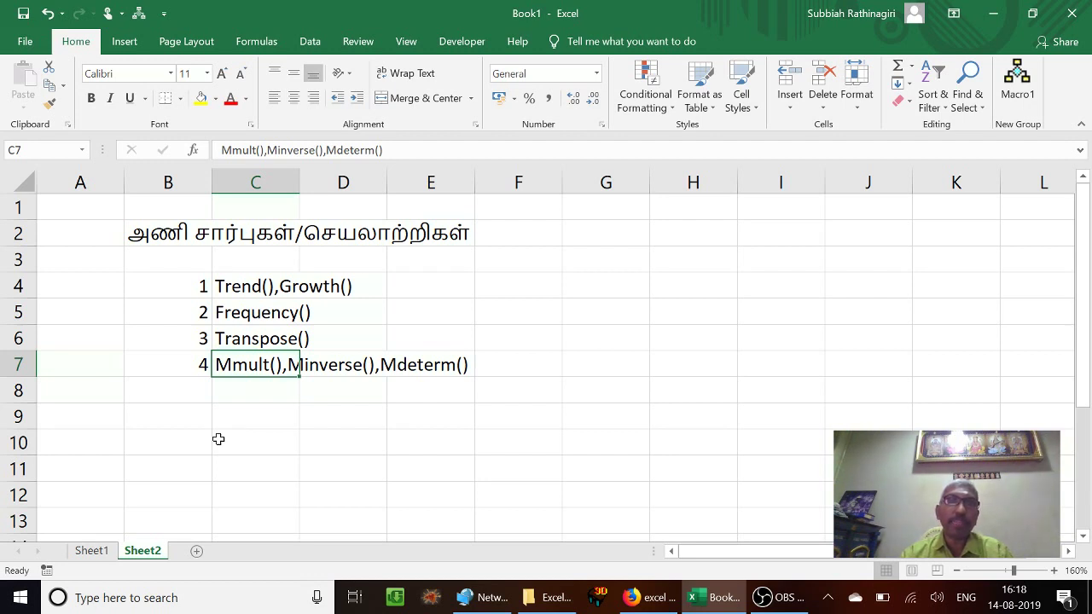
key(Down)
key(Down)
key(Down)
key(Down)
key(Up)
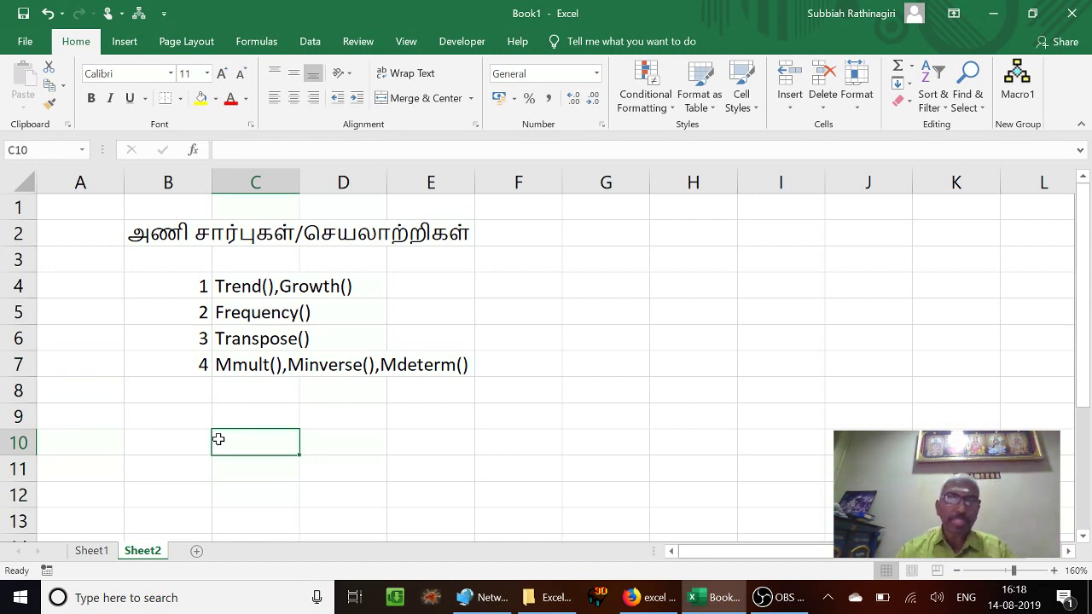
key(Down)
key(Down)
key(Up)
key(Up)
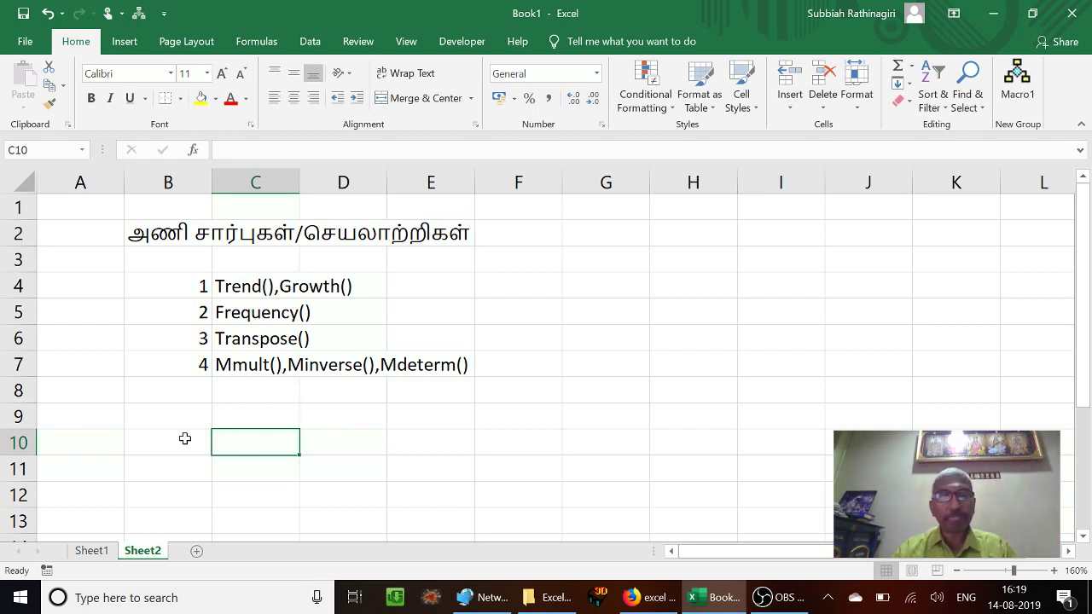
Step: Enter years 2010–2015 in C10:C15, with 1200 as the 2010 sales in D10
text(20)
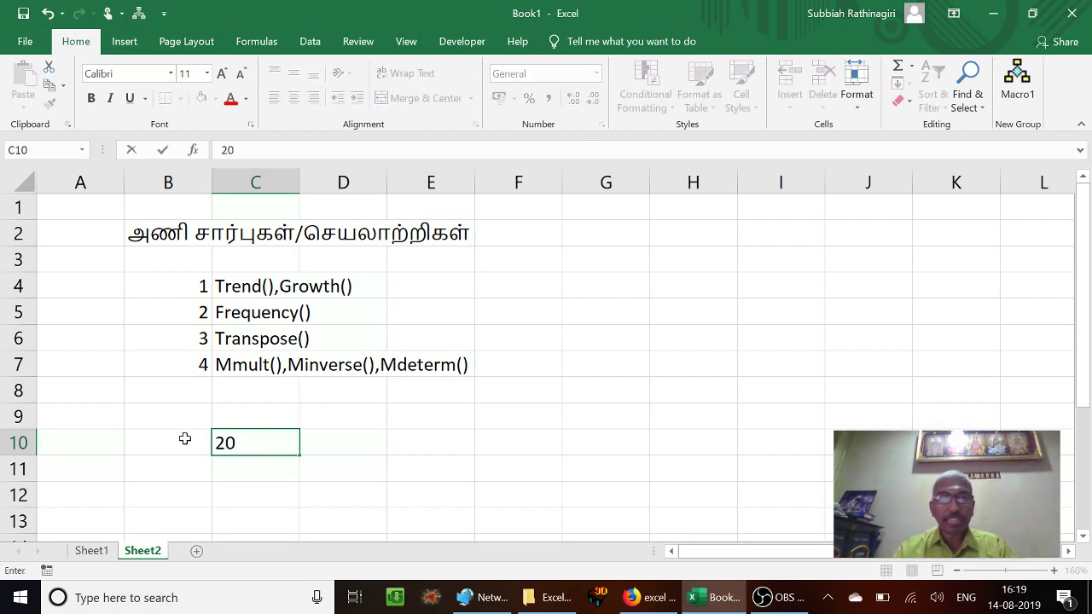
text(10)
key(Tab)
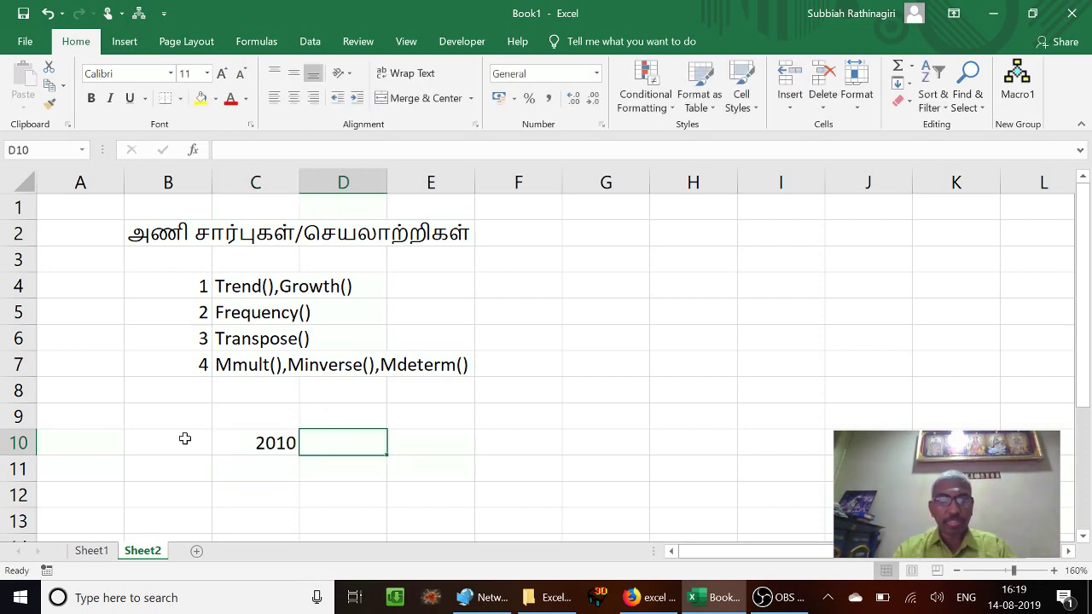
text(1200)
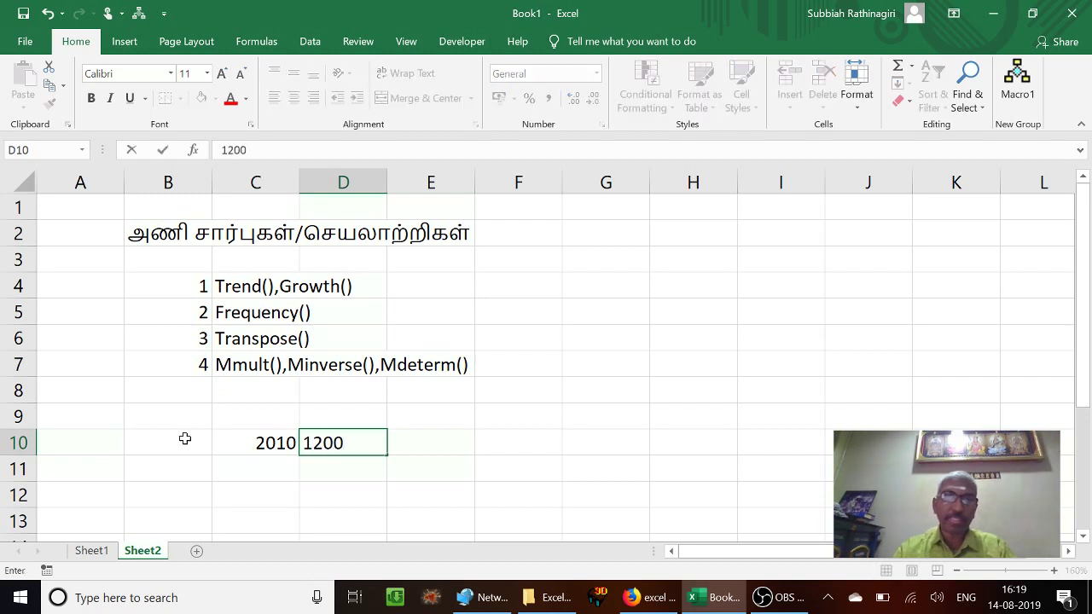
key(Return)
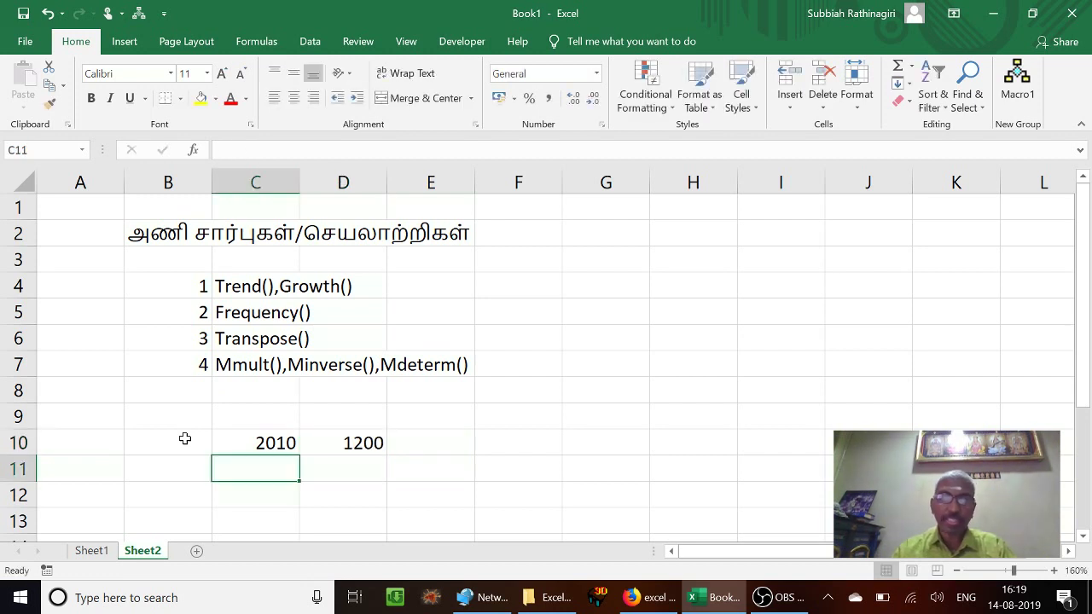
text(2011)
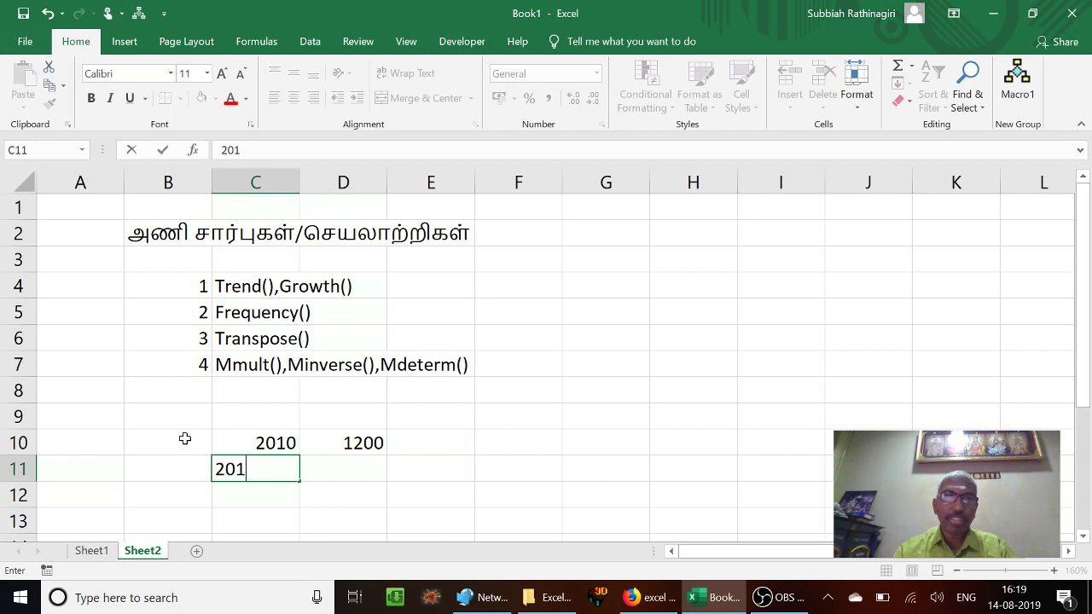
key(Return)
text(2012)
key(Return)
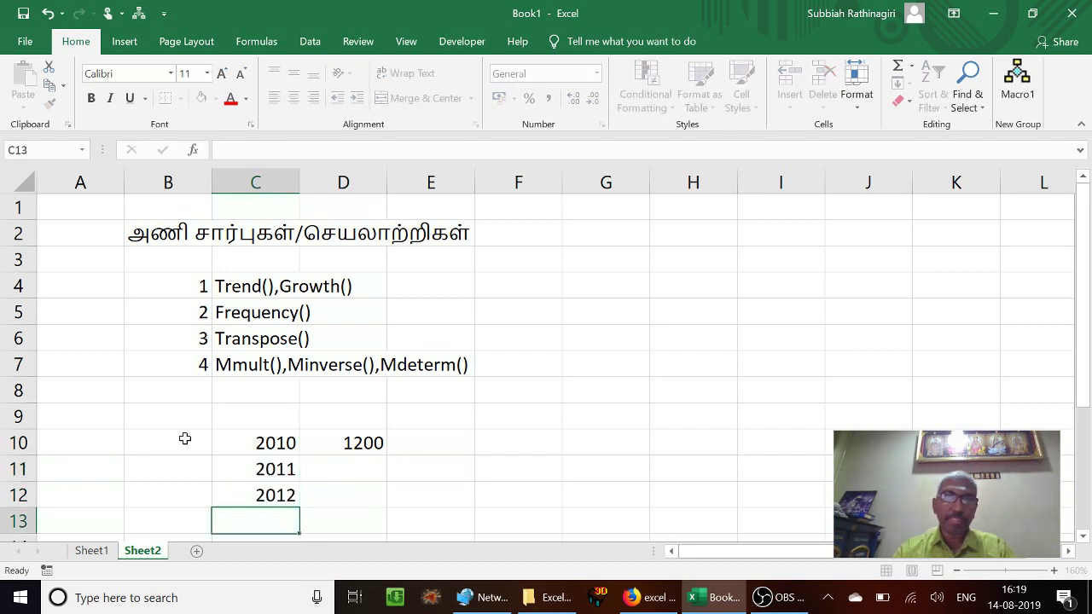
text(2013)
key(Return)
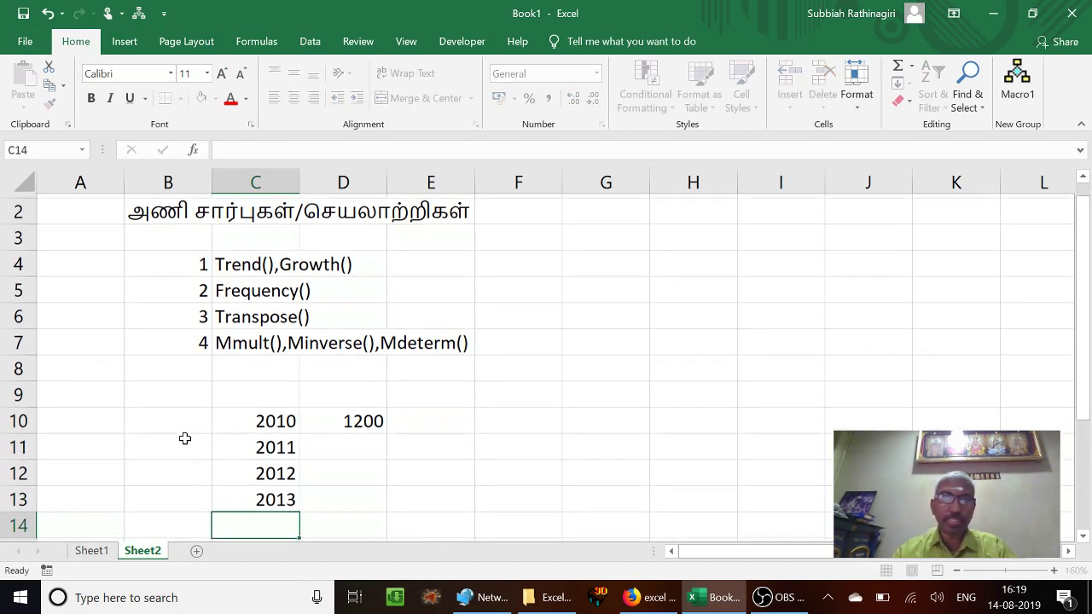
text(2014)
key(Return)
text(201)
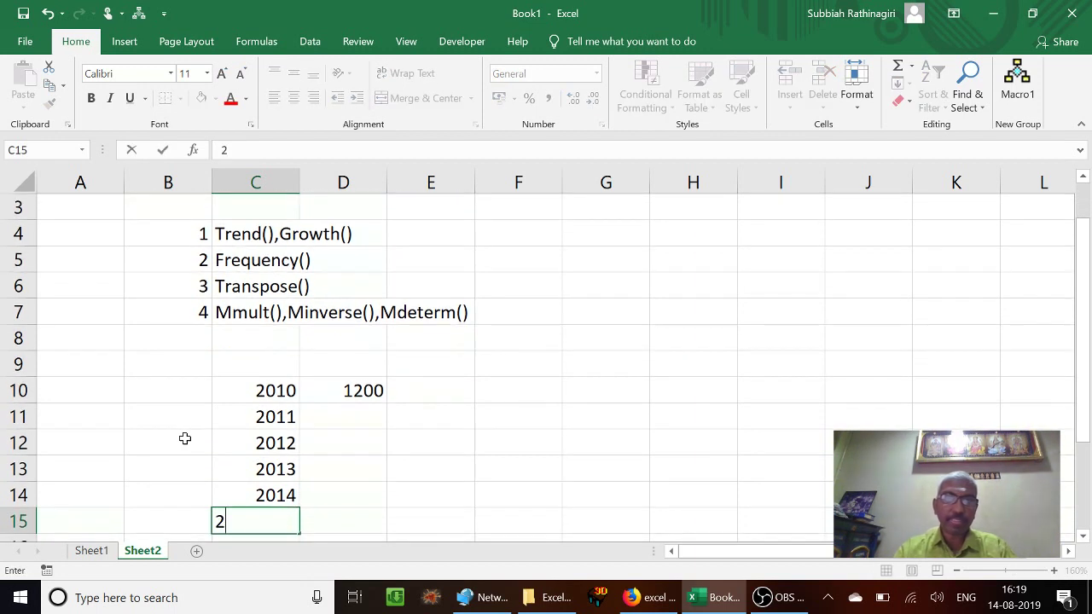
text(5)
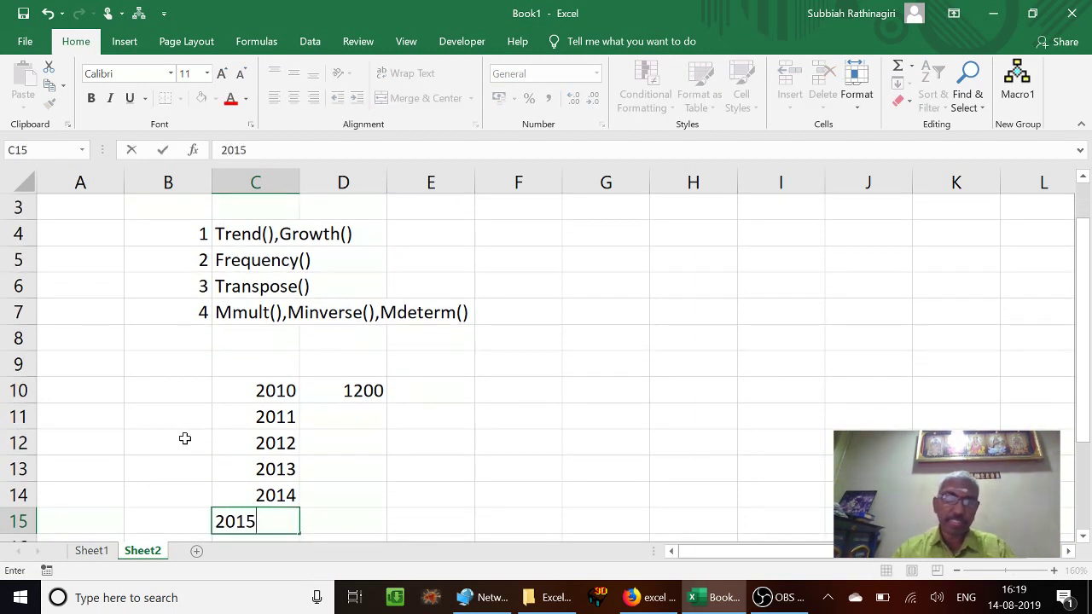
key(Return)
Step: Fill D11:D15 with sales values 1215, 1230, 1242, 1259 and 1249
key(Up)
key(Up)
key(Up)
key(Up)
key(Up)
key(Up)
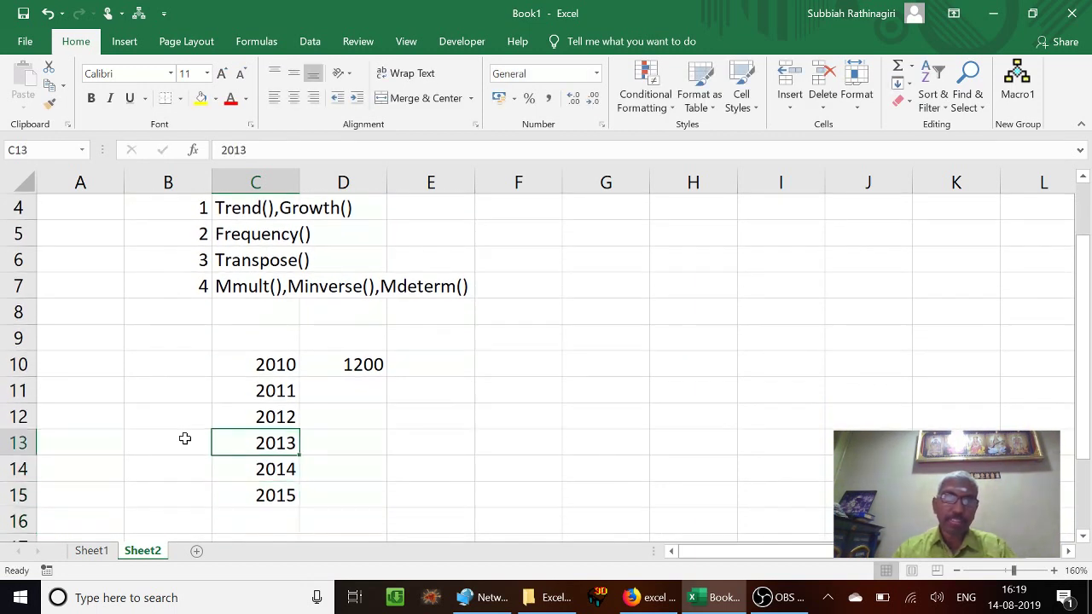
key(Right)
key(Down)
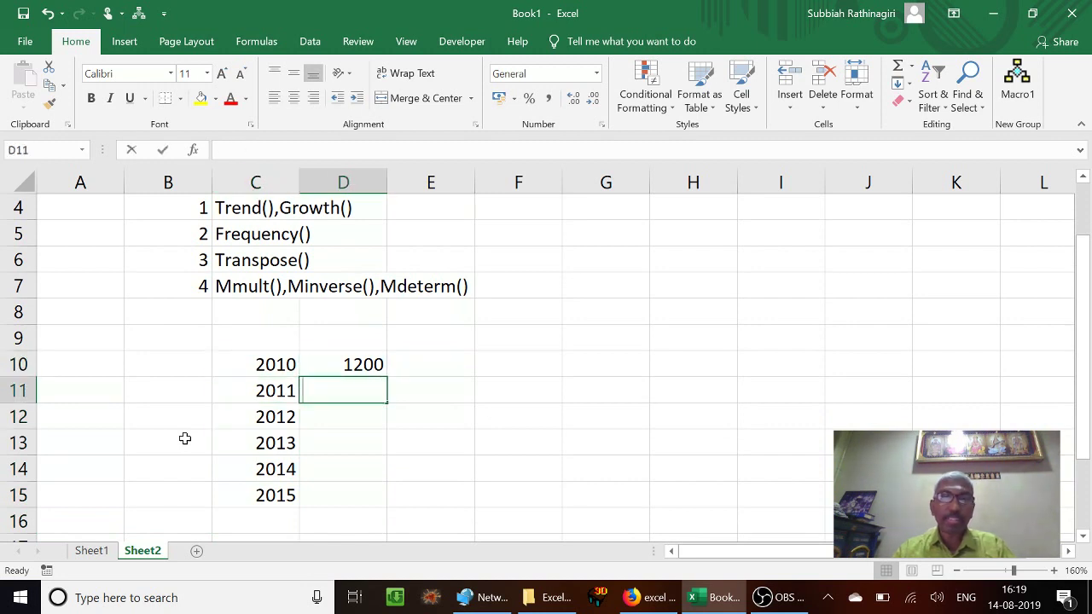
text(1215)
key(Return)
text(12)
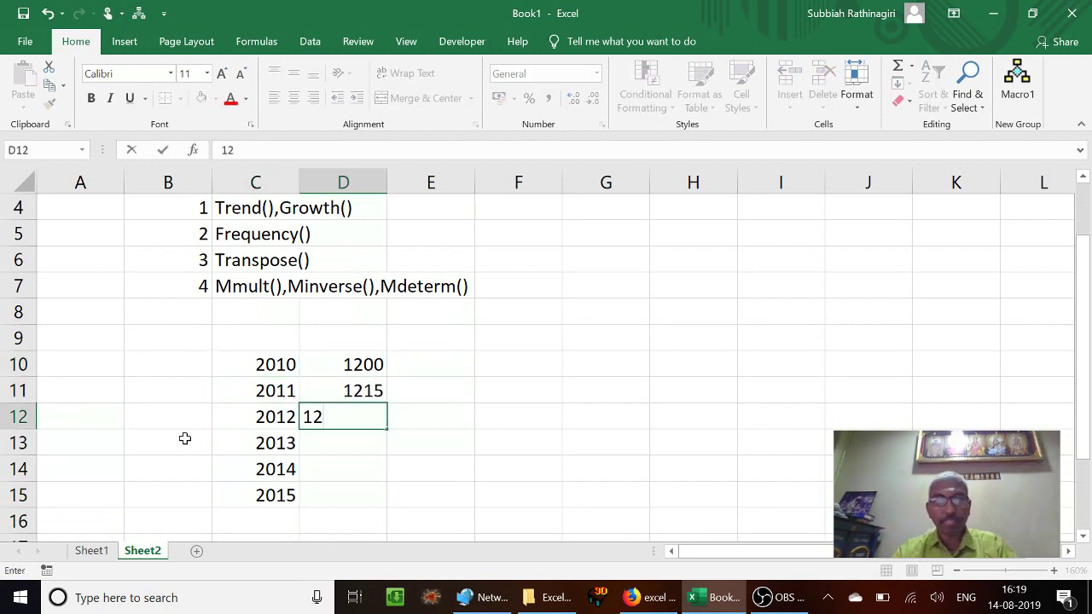
text(30)
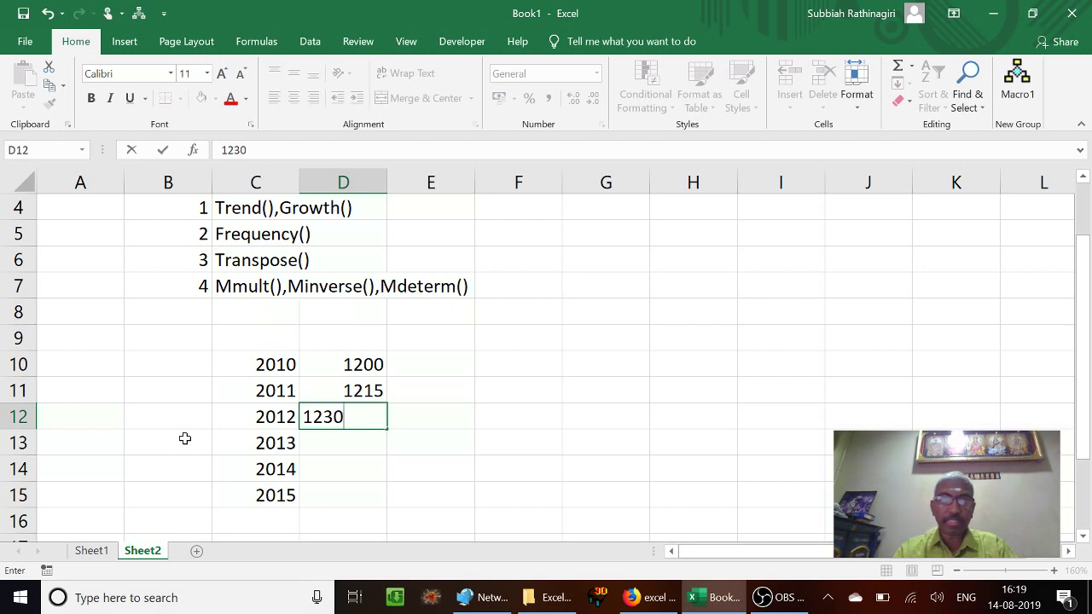
key(Return)
text(1242)
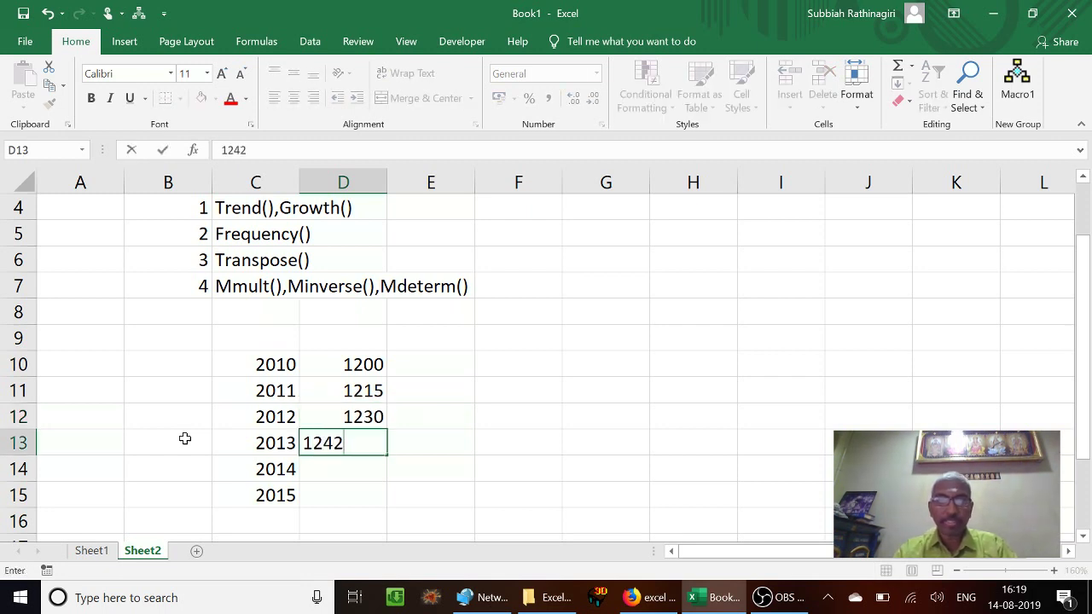
key(Return)
text(125)
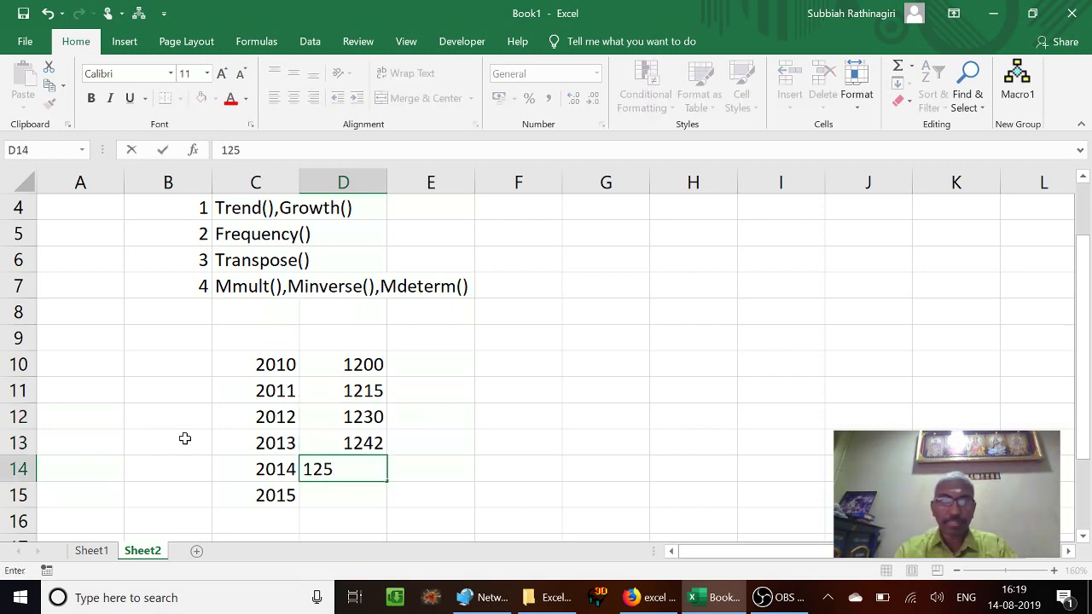
text(9)
key(Return)
text(12)
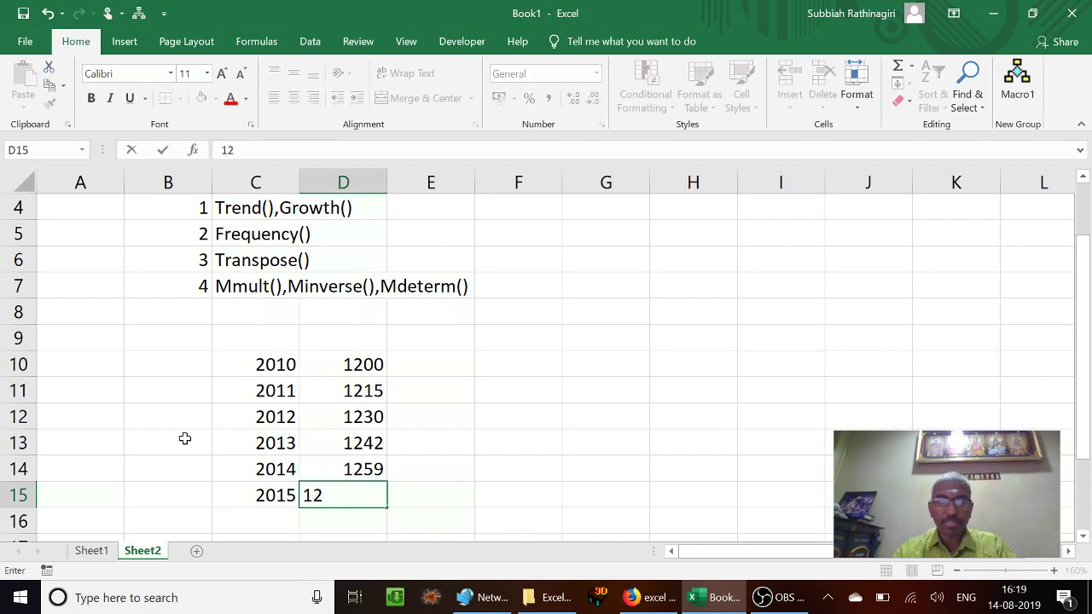
text(49)
key(Return)
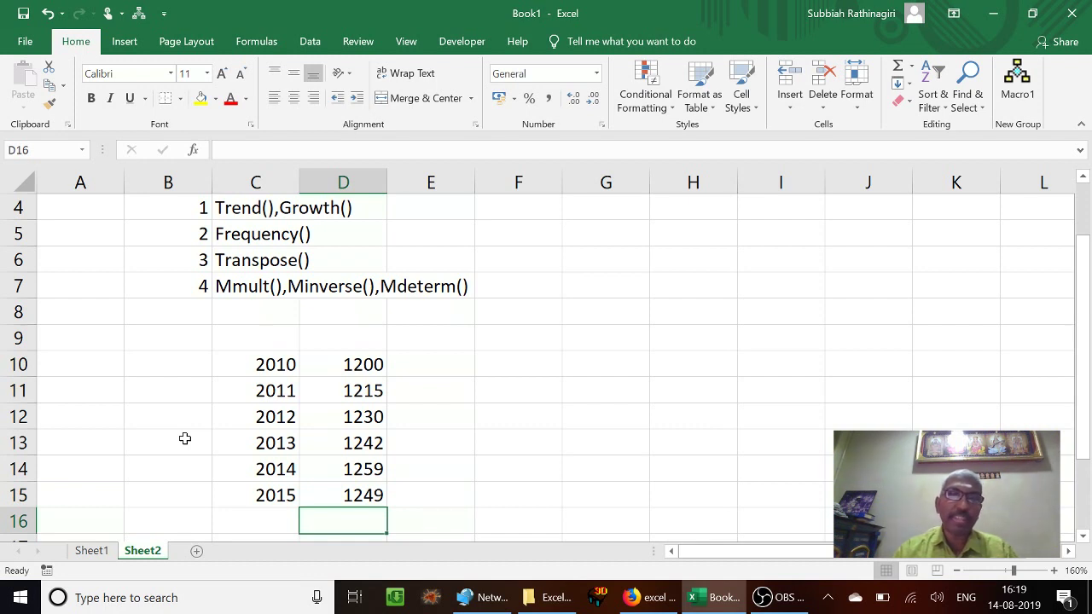
Step: Enter forecast years 2016, 2017, 2018 and 2019 in F11:F14
key(Right)
key(Right)
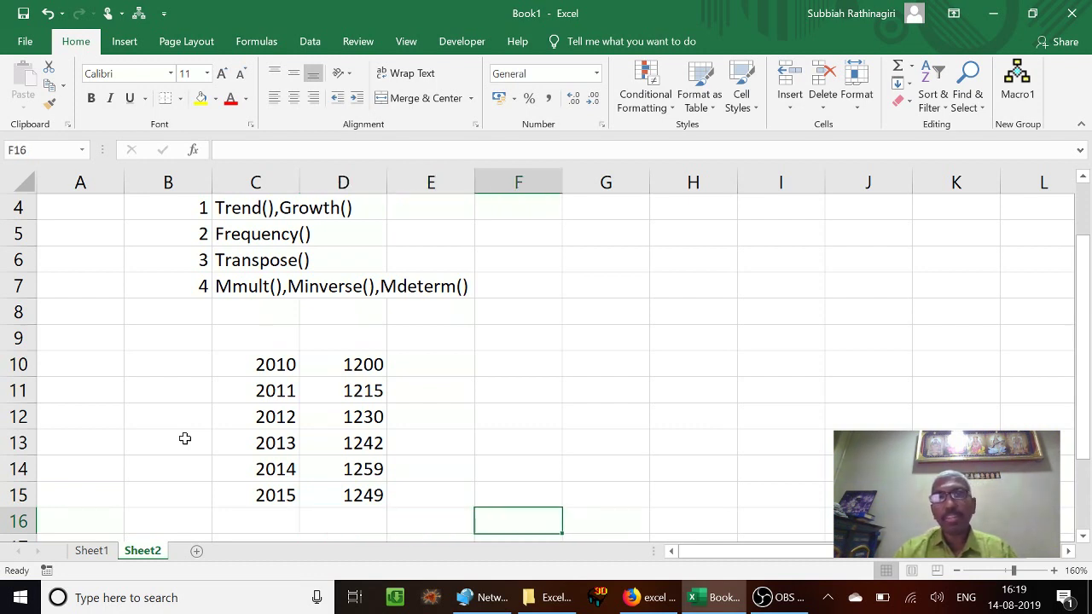
key(Up)
key(Up)
key(Up)
key(Up)
key(Up)
text(2016)
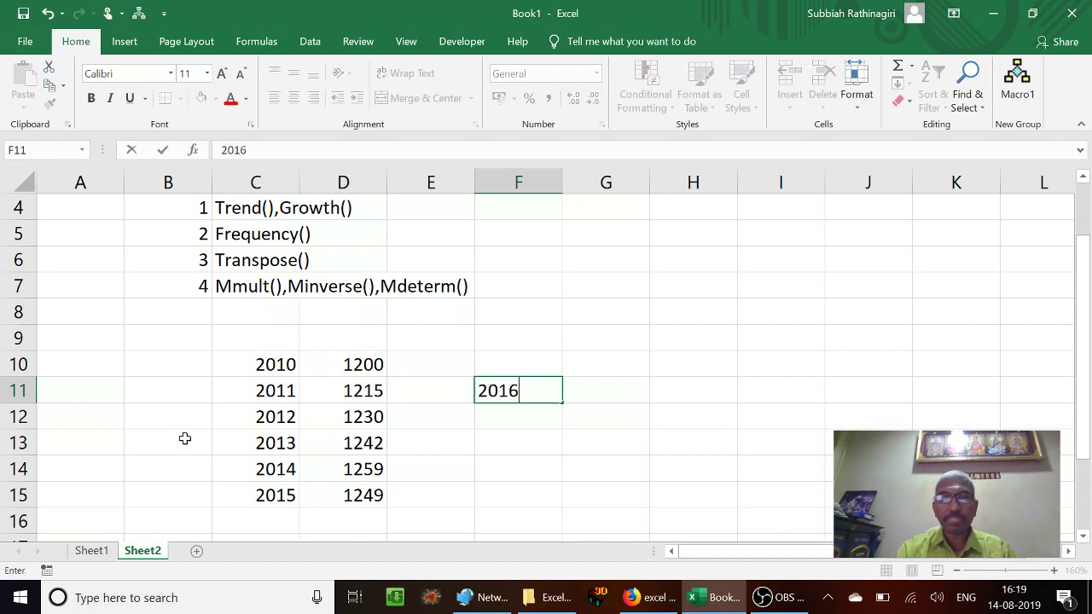
key(Return)
text(2017)
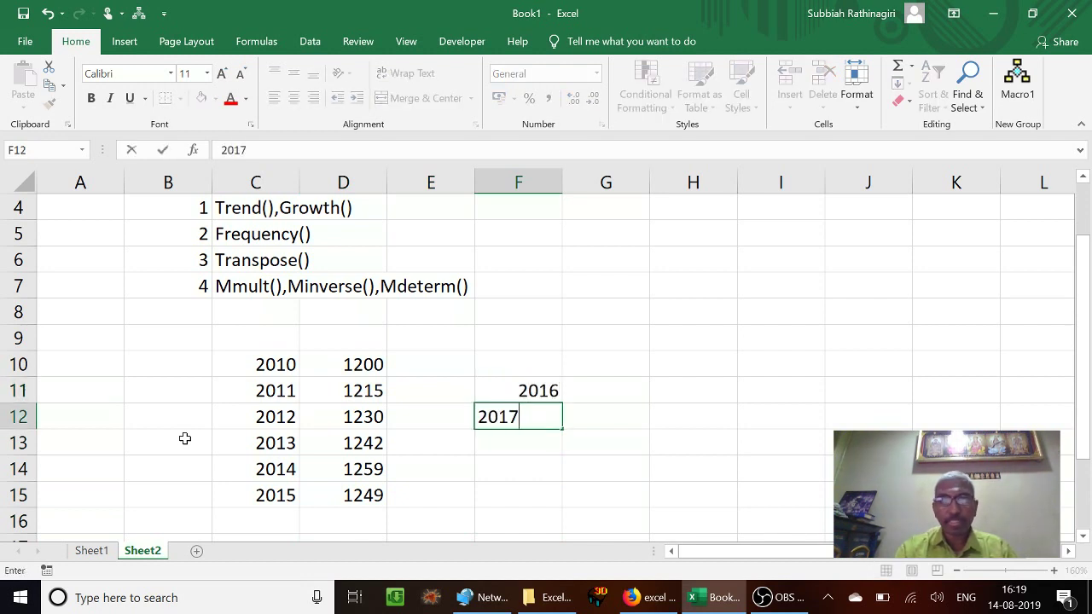
key(Return)
text(2018)
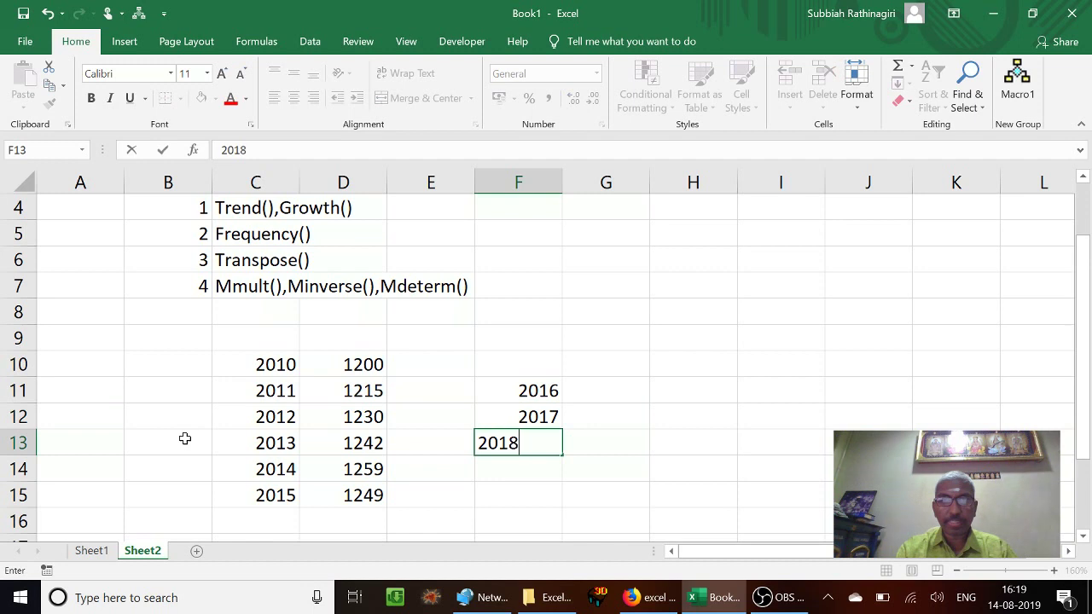
key(Return)
text(291)
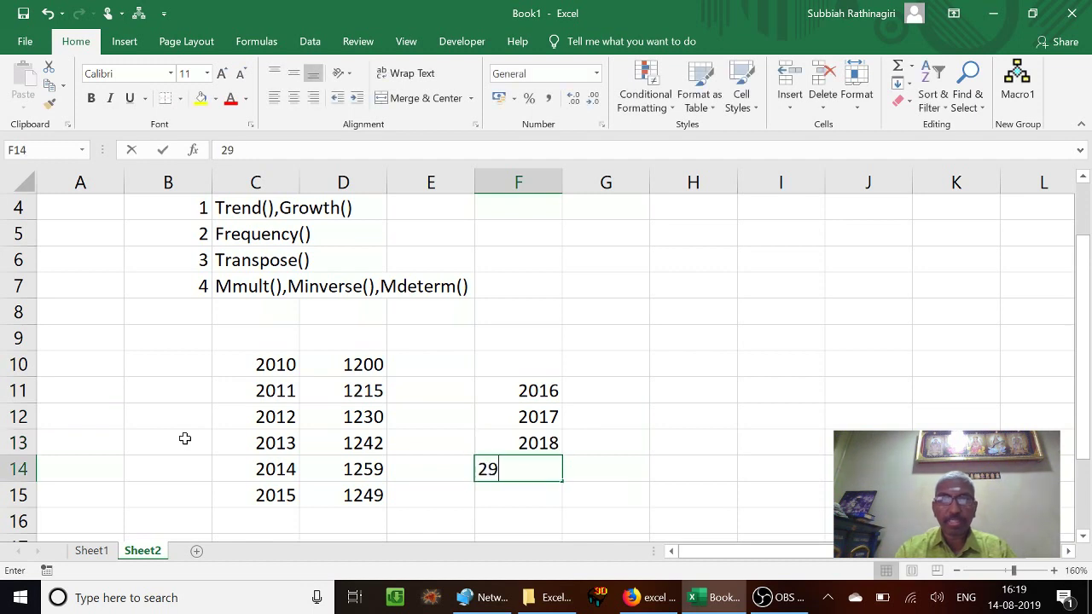
key(BackSpace)
key(BackSpace)
text(019)
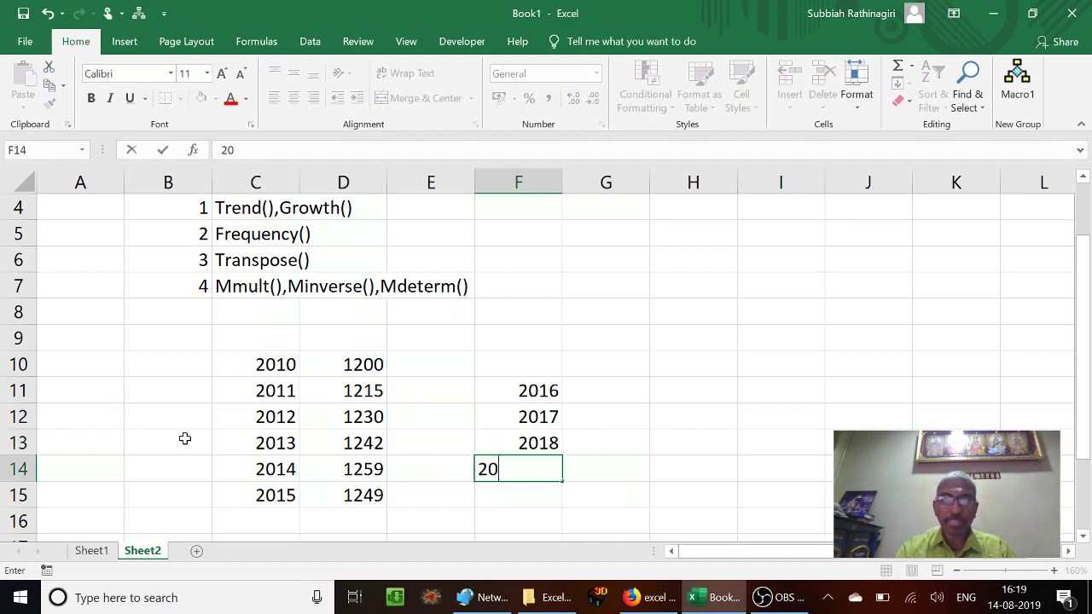
key(Return)
Step: Look over the year and sales data, then select G11:G14 for the forecast results
key(Up)
key(Up)
key(Up)
key(Up)
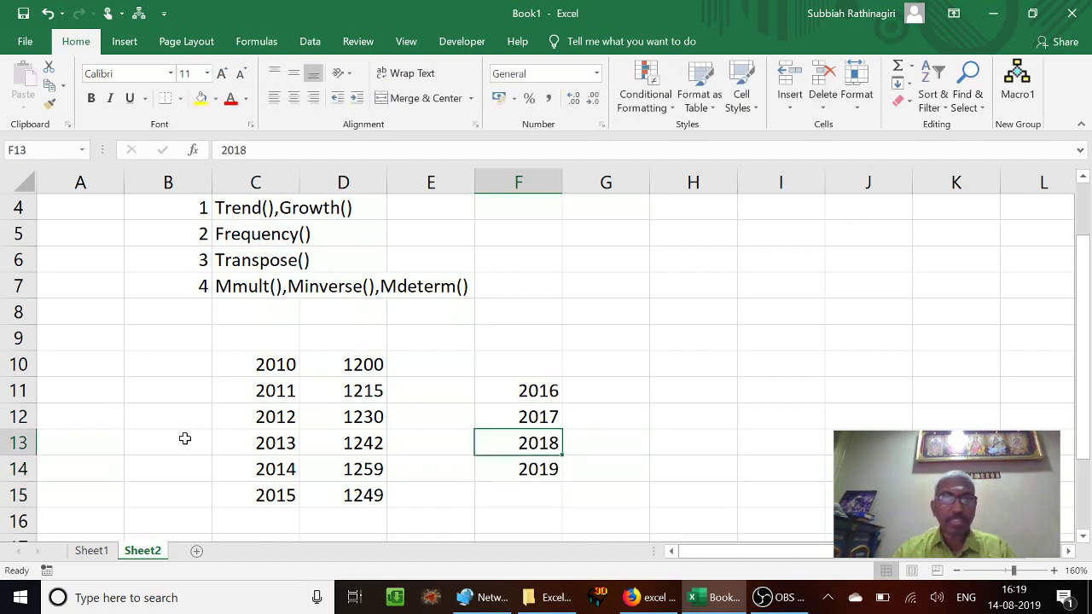
key(Right)
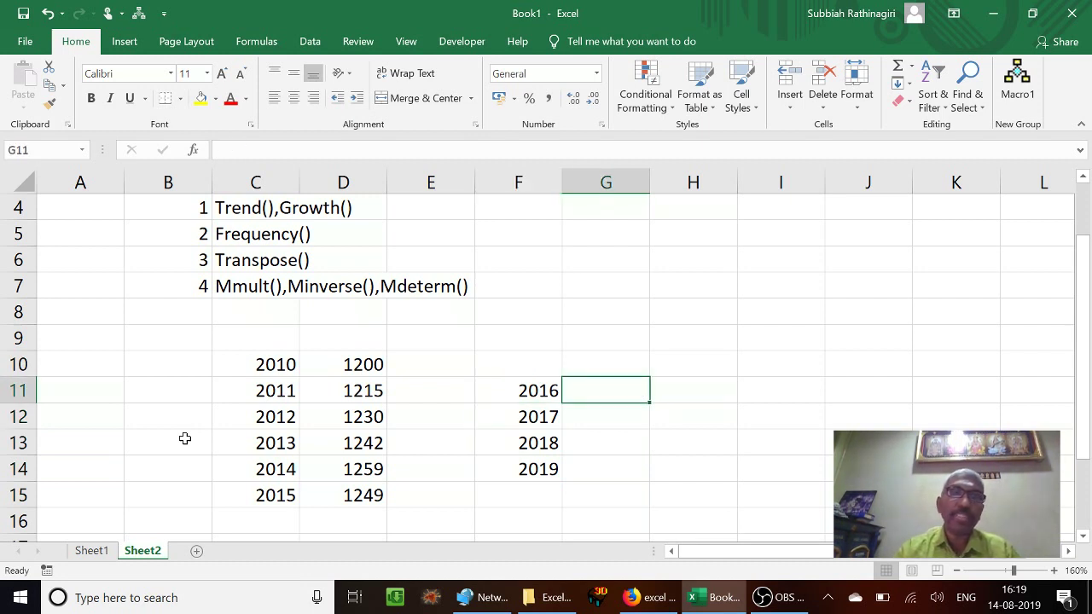
key(Left)
key(Left)
key(Left)
key(Left)
key(Up)
key(Right)
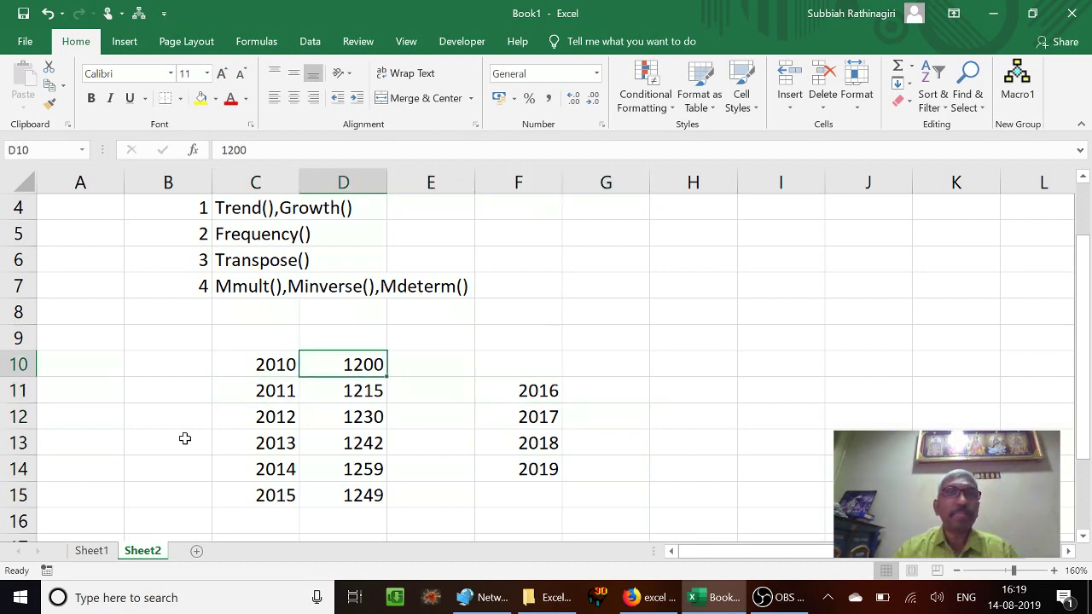
key(Down)
key(Down)
key(Down)
key(Down)
key(Down)
key(Up)
key(Up)
key(Up)
key(Up)
key(Up)
key(Up)
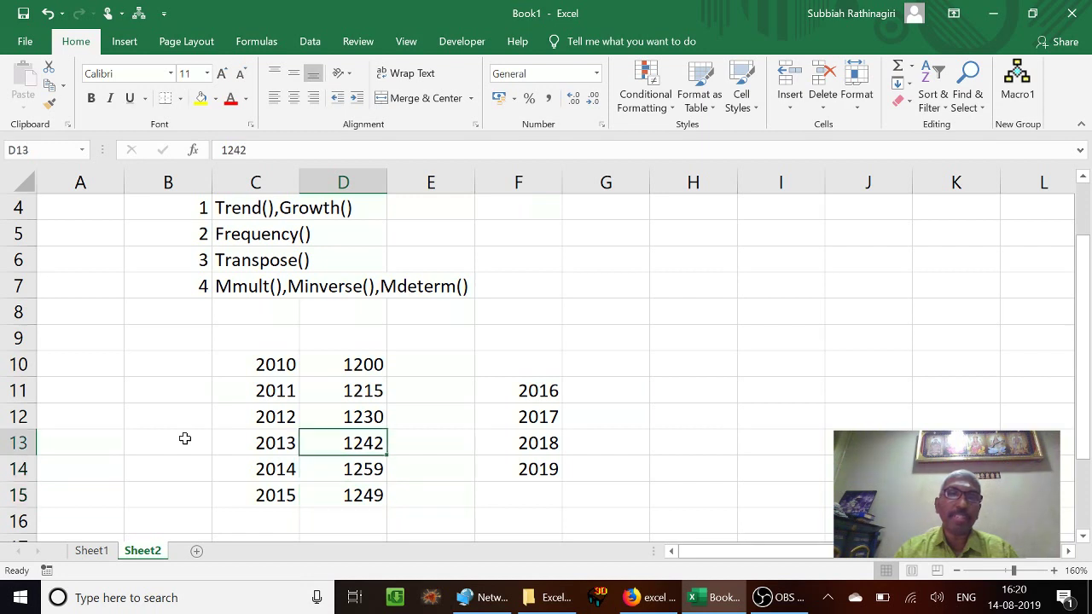
key(Down)
key(Down)
key(Down)
key(Down)
key(Down)
key(Down)
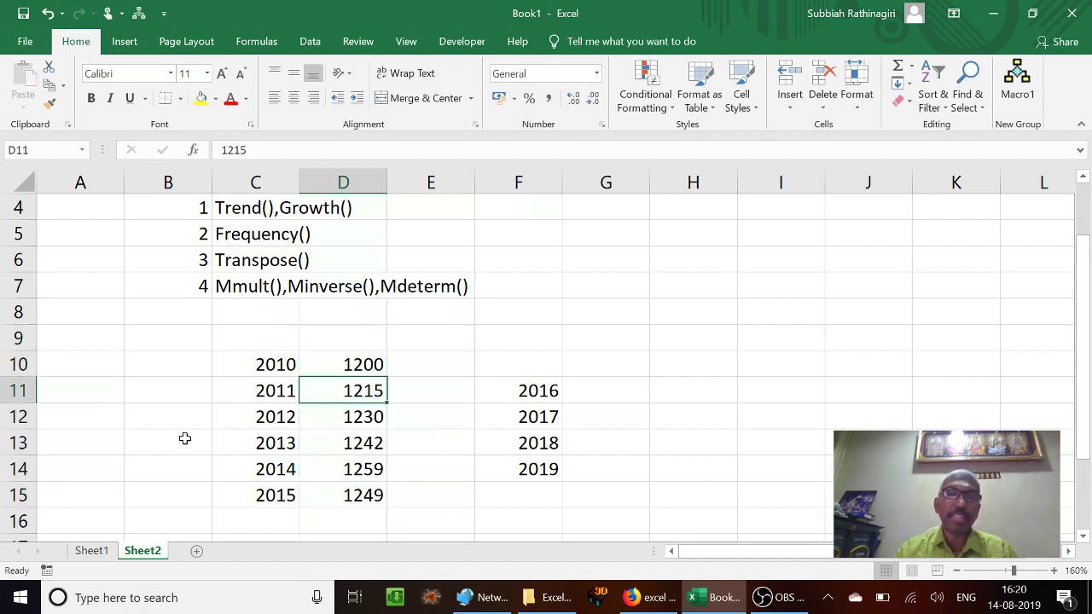
key(Up)
key(Up)
key(Up)
key(Up)
key(Up)
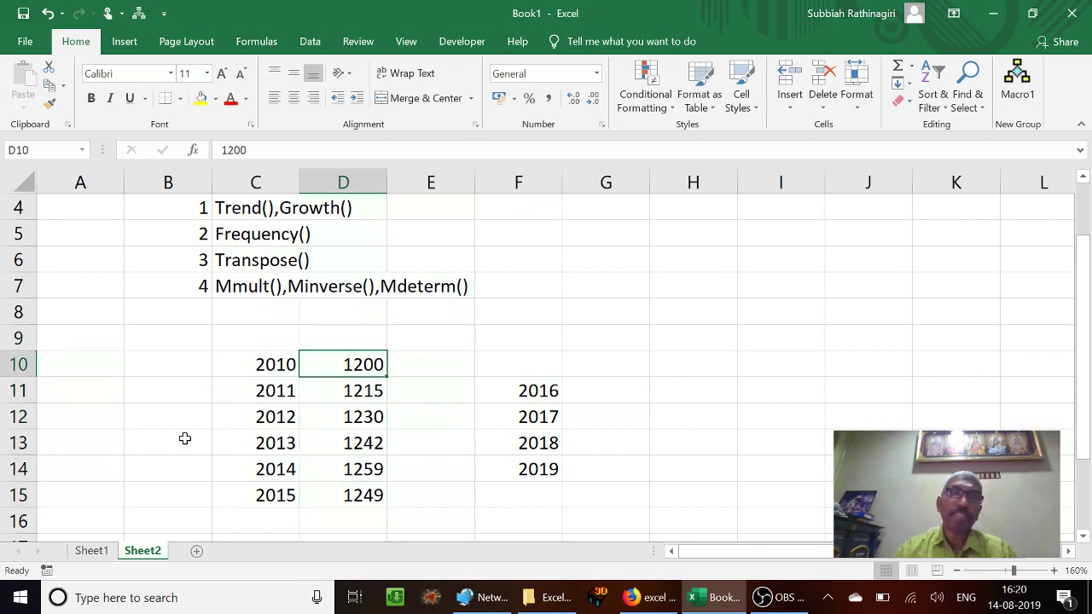
key(Right)
key(Right)
key(Down)
key(Down)
key(Down)
key(Down)
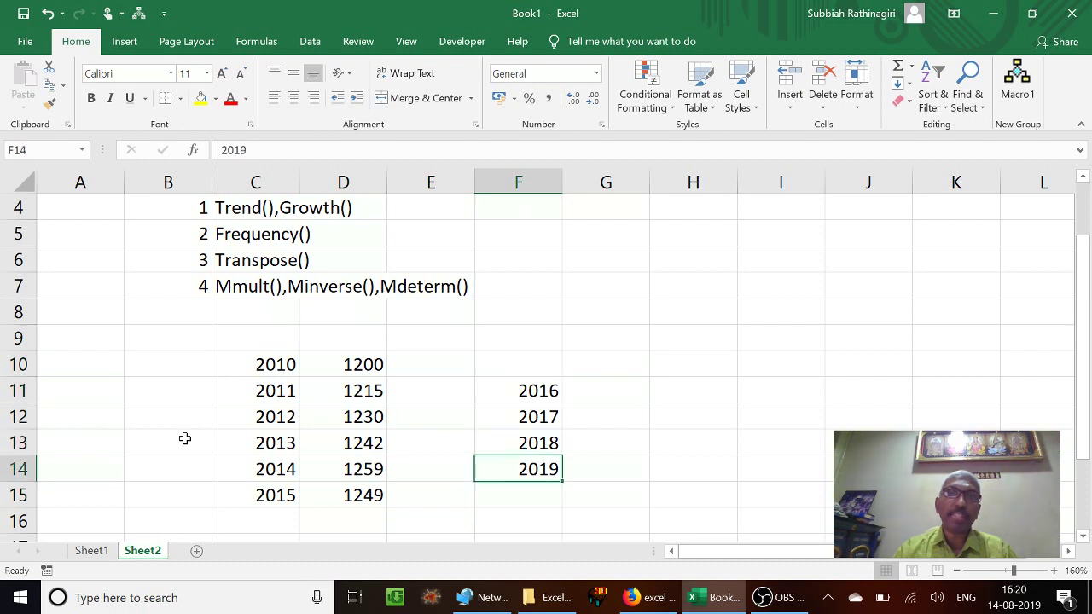
key(Up)
key(Up)
key(Up)
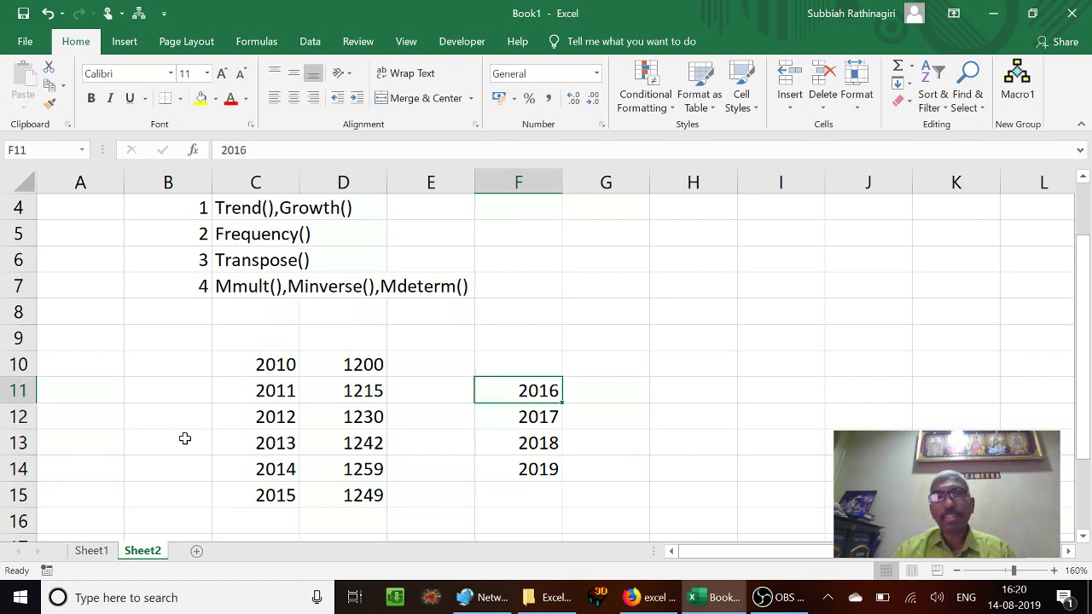
key(Right)
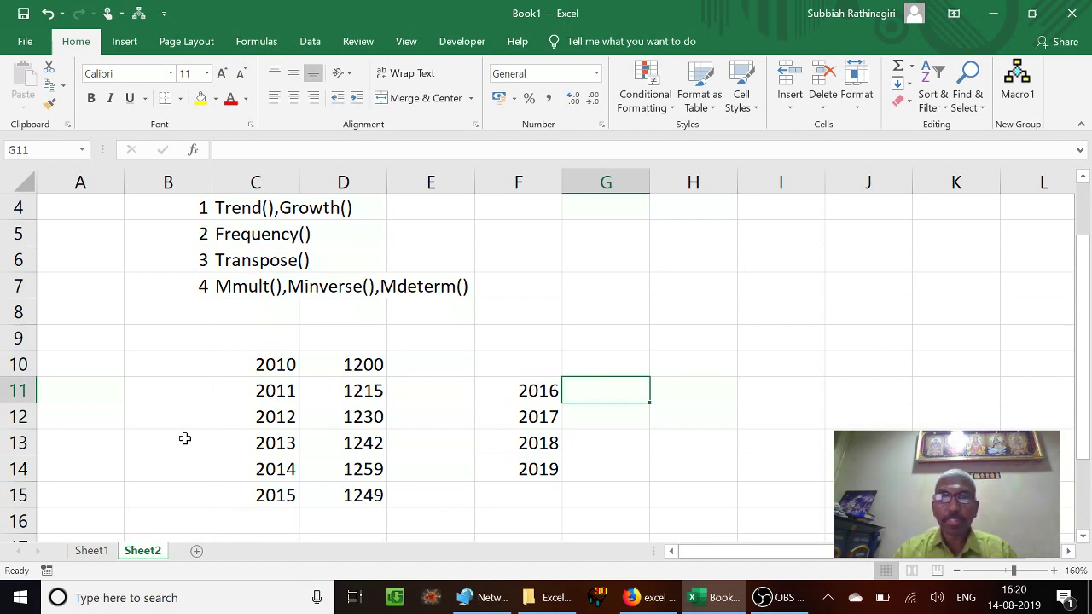
key(shift+Down)
key(shift+Down)
key(shift+Down)
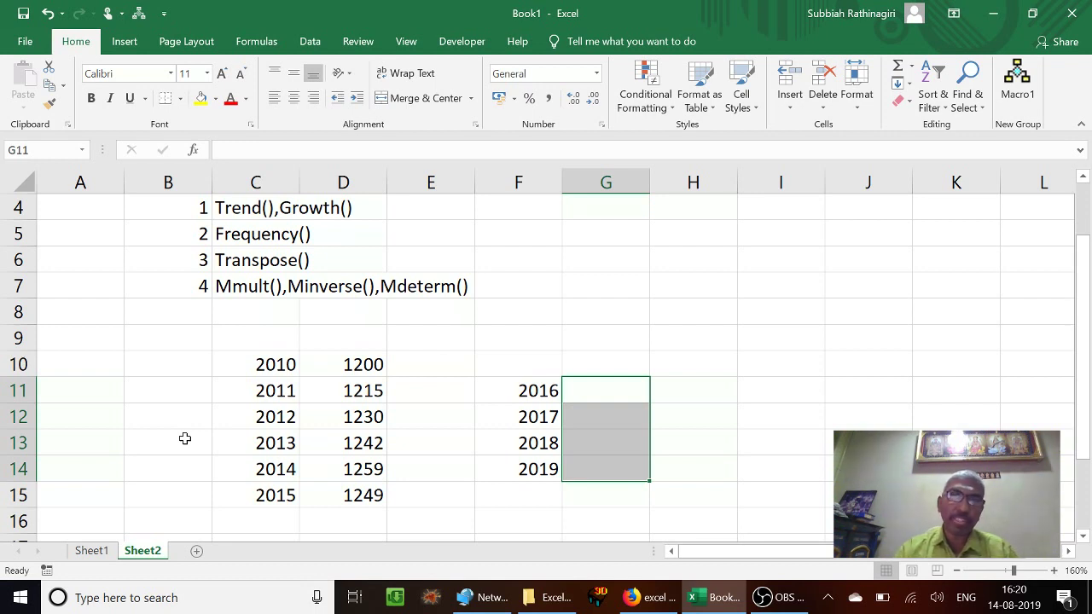
Step: Start the formula =trend( in G11 across the selected G11:G14 range
text(=t)
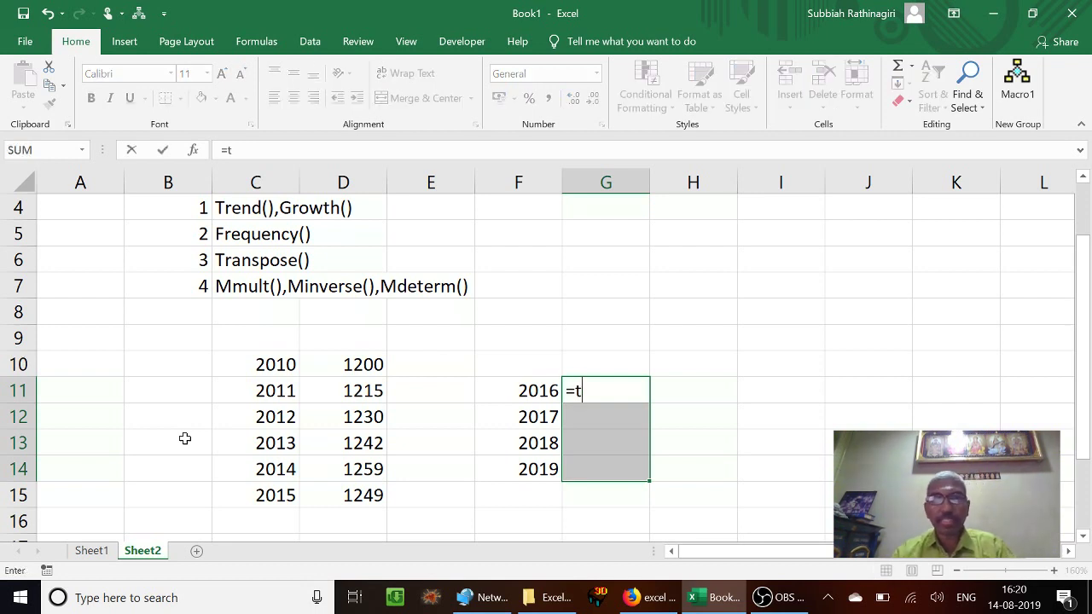
text(rend)
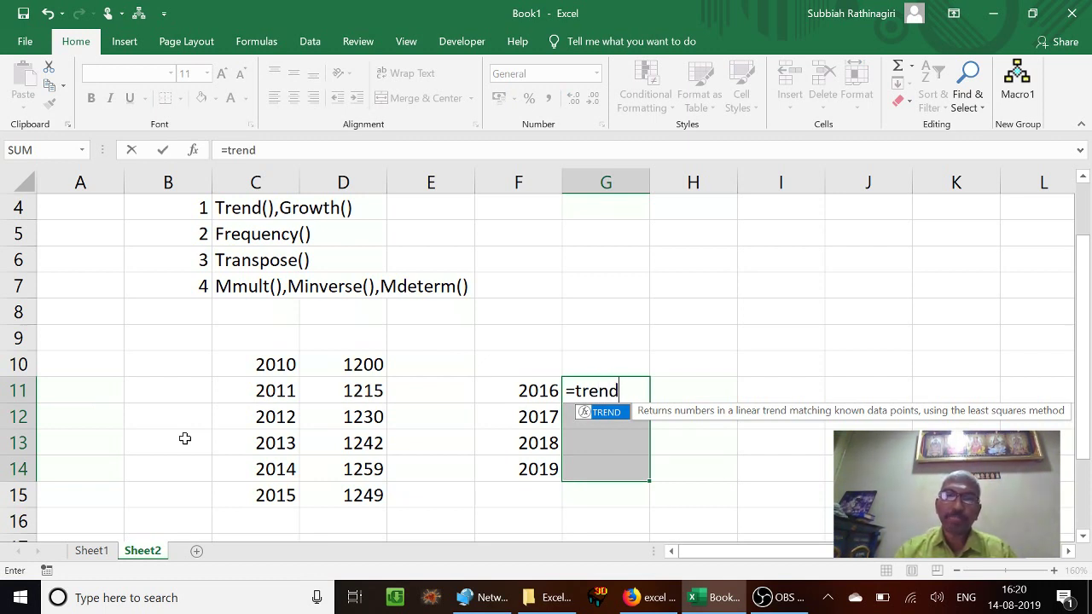
text(()
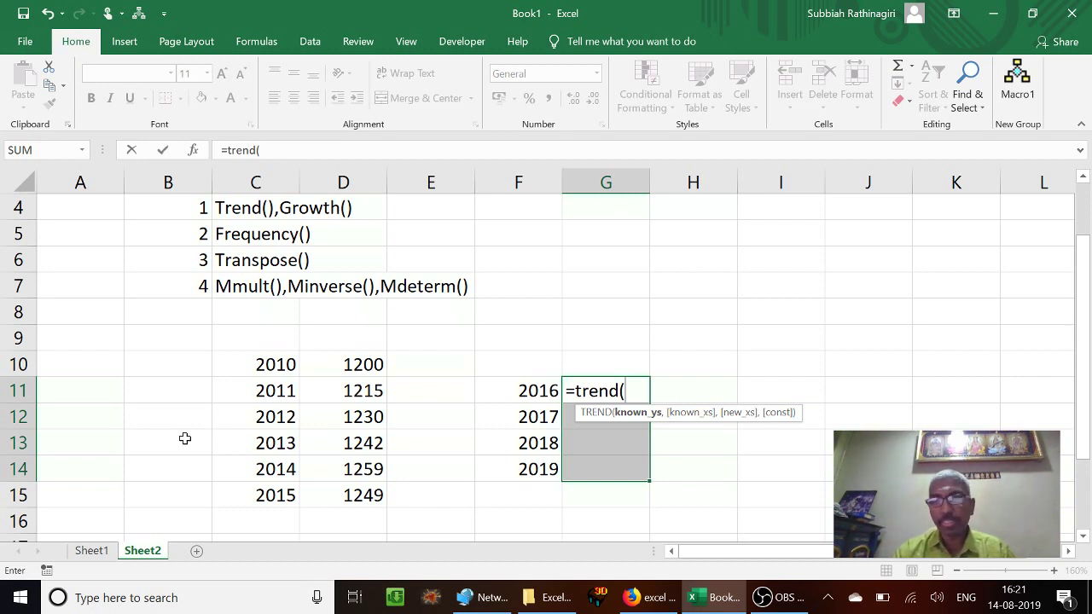
Step: Complete =trend(D10:D15,C10:C15,F11:F14) as an array formula, giving forecasts 1271.4 to 1304.74
key(Left)
key(Left)
key(Left)
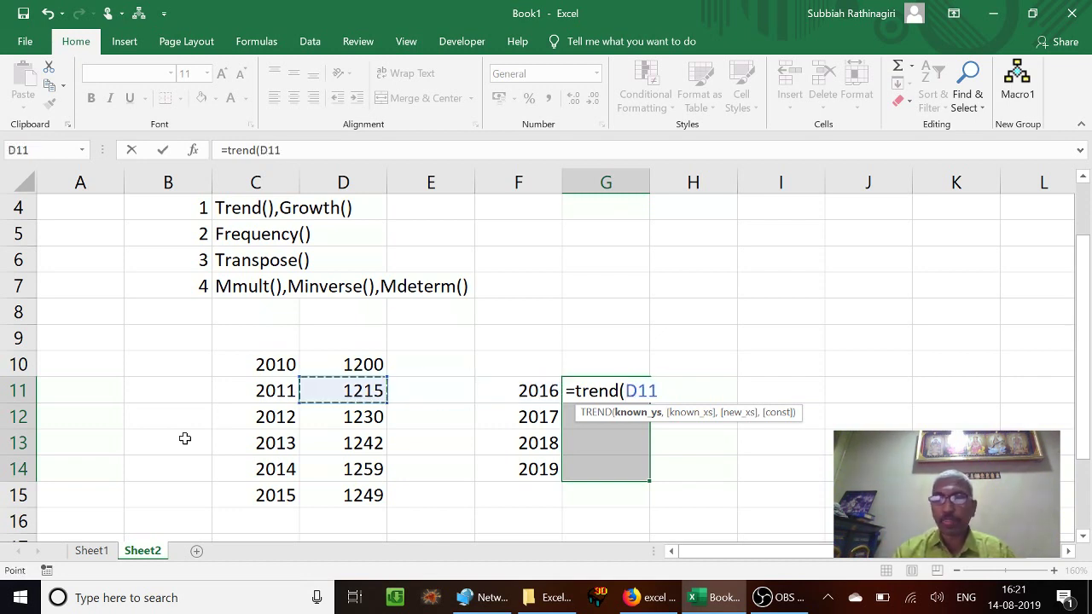
key(Up)
key(shift+Down)
key(shift+Down)
key(shift+Down)
key(shift+Down)
key(shift+Down)
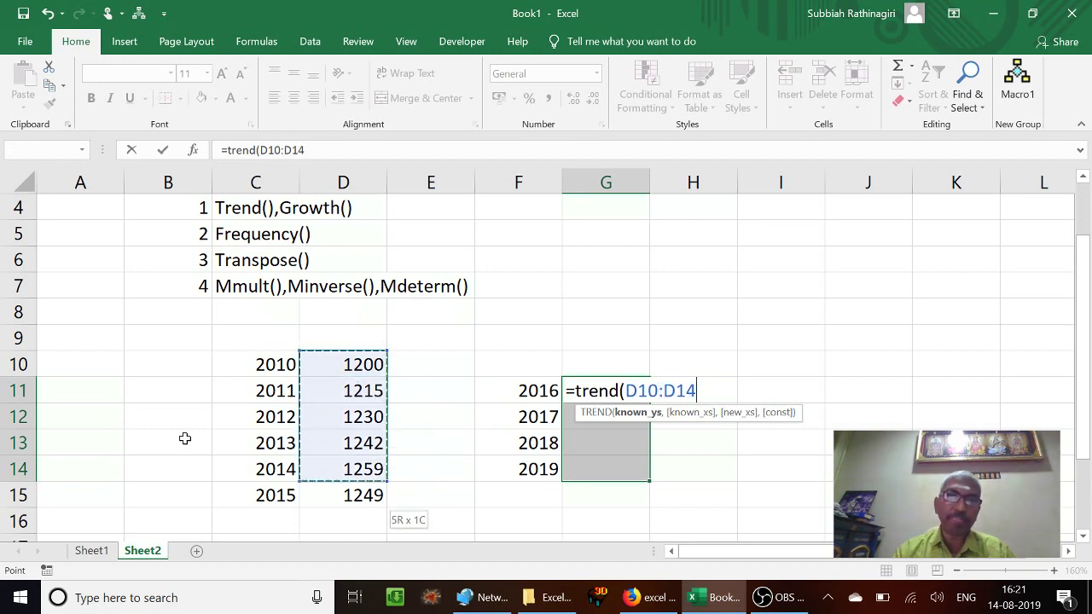
text(,)
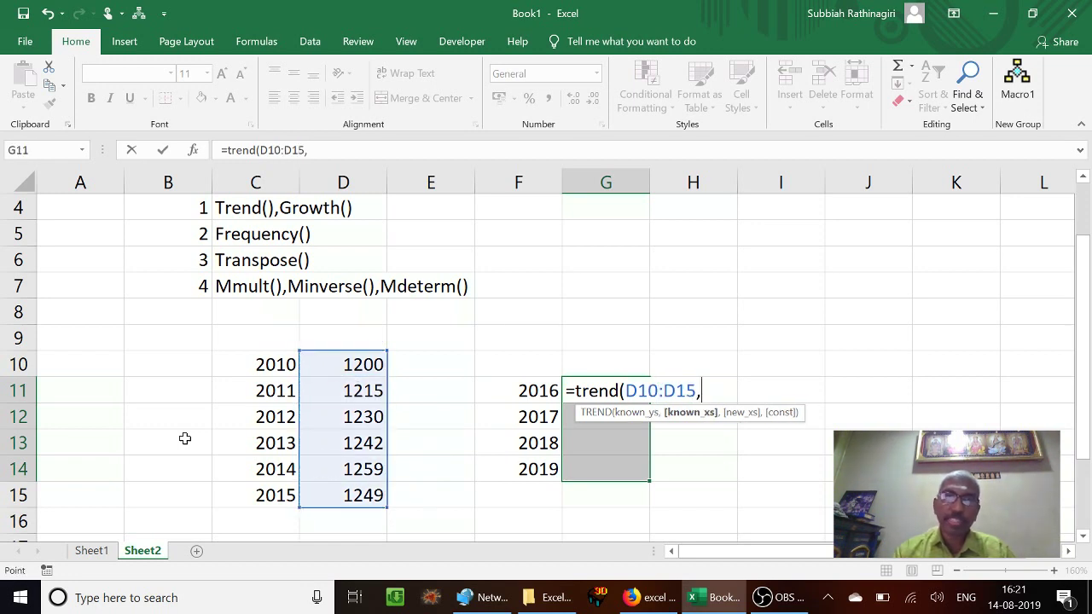
key(Left)
key(Left)
key(Left)
key(Left)
key(Up)
key(shift+Down)
key(shift+Down)
key(shift+Down)
key(shift+Down)
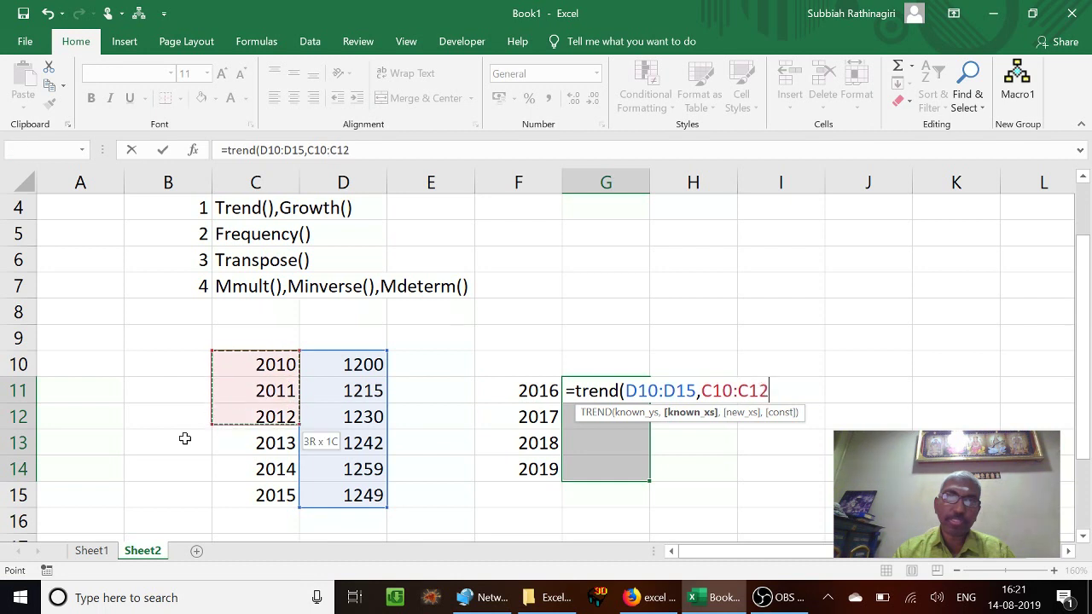
key(shift+Down)
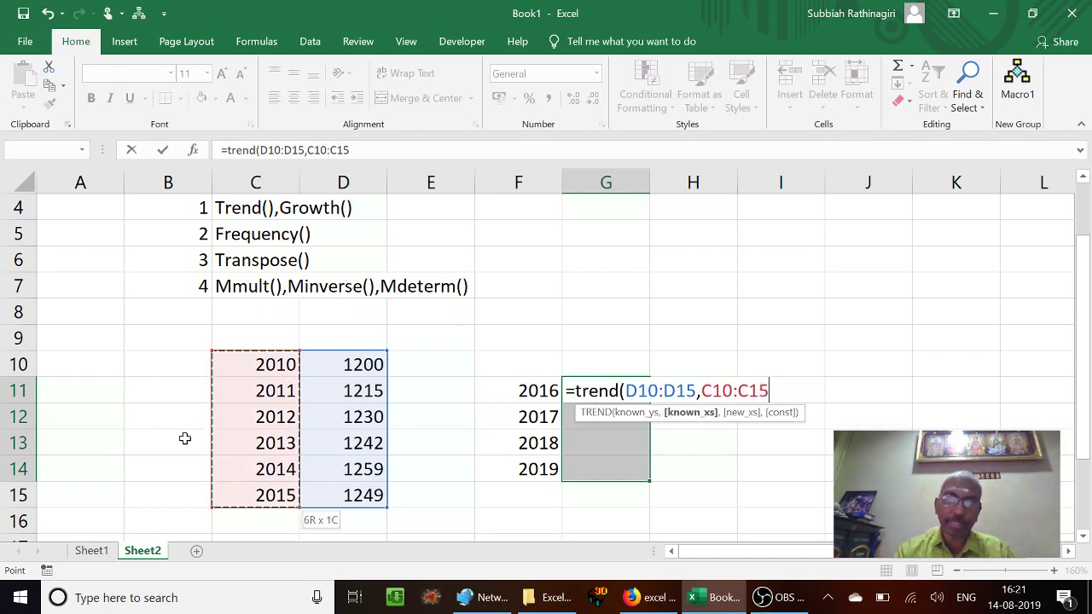
text(,)
key(Left)
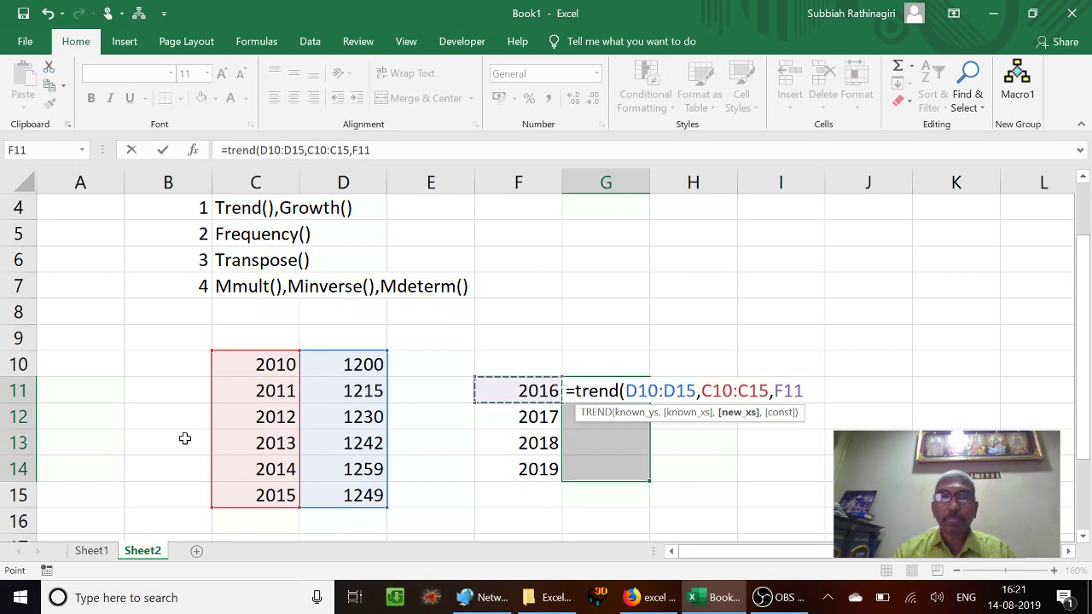
key(shift+Down)
key(shift+Down)
key(shift+Down)
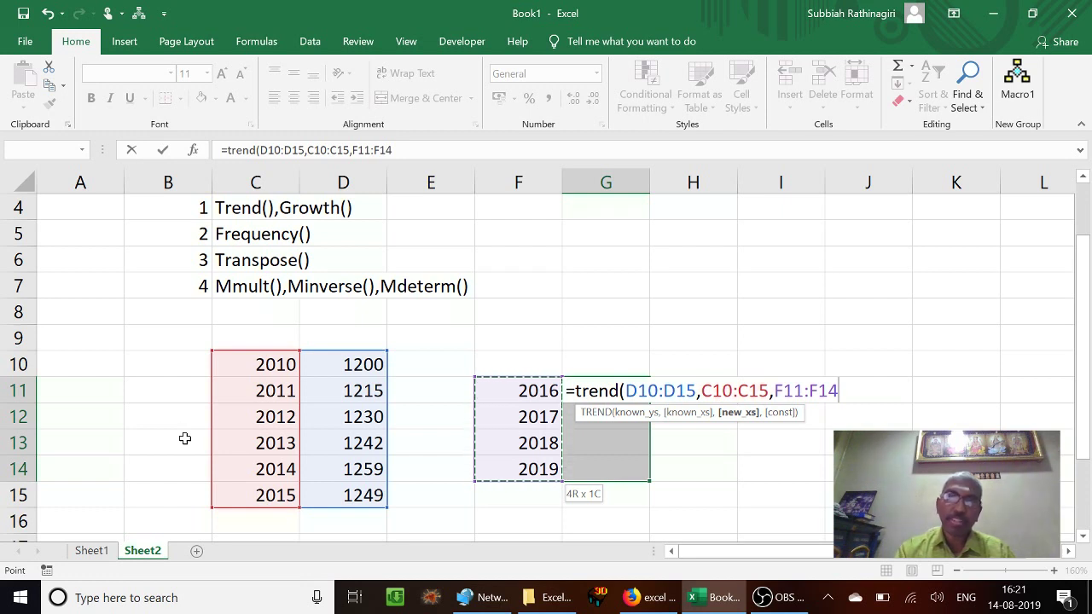
text())
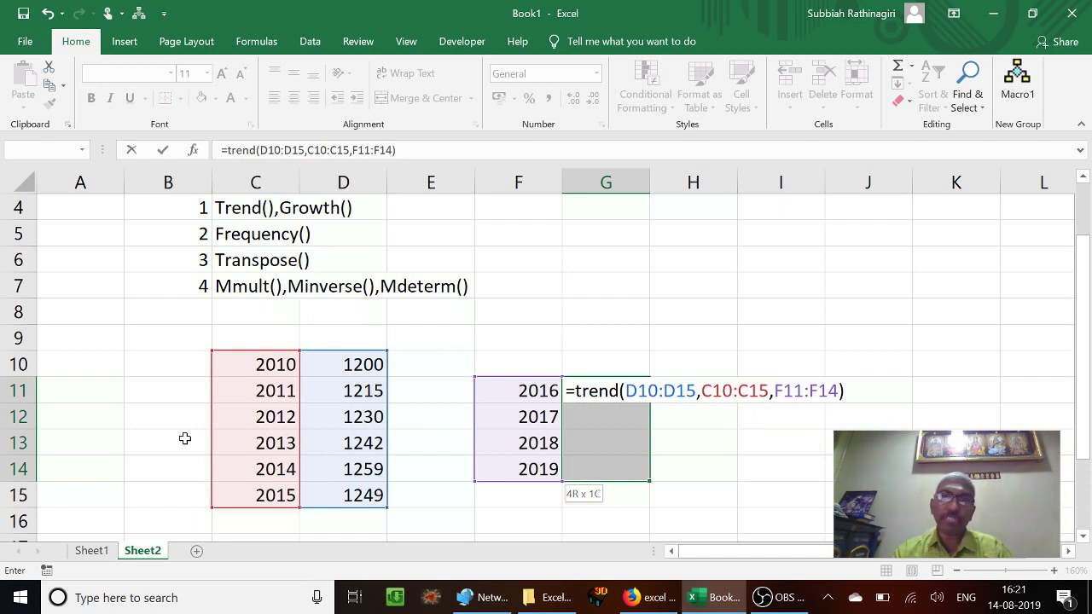
key(ctrl+shift+Return)
key(Right)
key(Right)
key(Right)
key(Right)
key(Right)
key(Right)
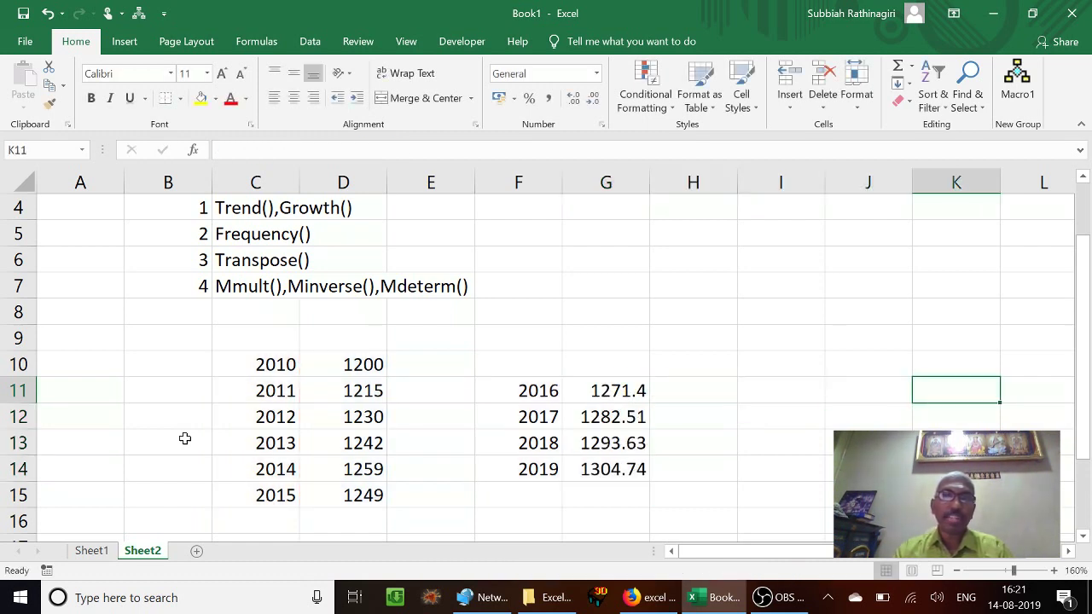
key(Left)
key(Left)
key(Left)
key(Left)
key(Left)
key(Left)
key(Left)
key(Left)
key(Left)
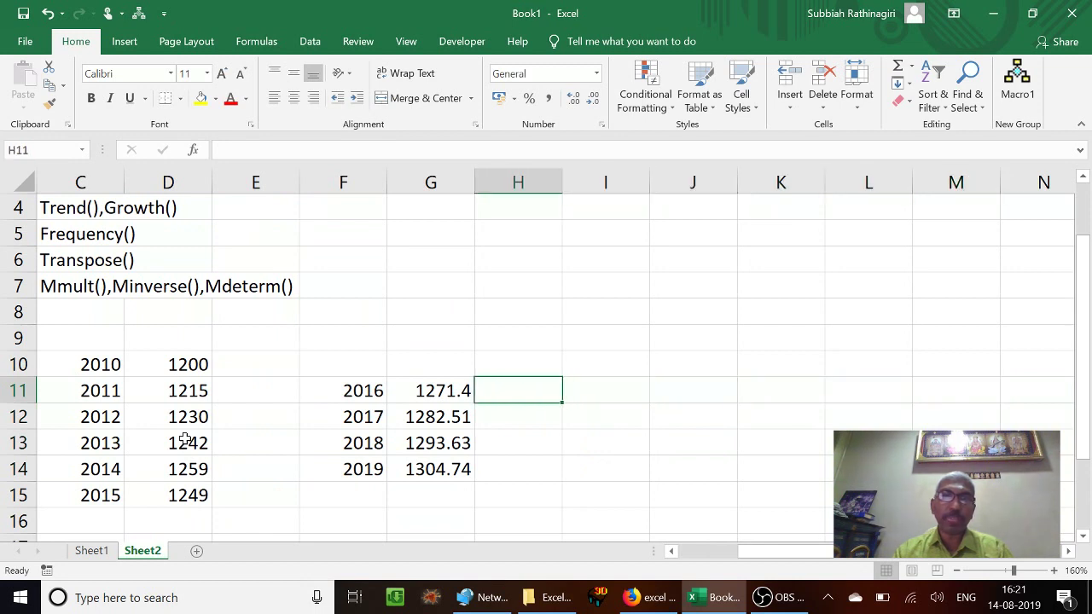
key(Left)
key(Left)
key(Right)
key(Right)
key(Right)
key(Right)
key(Right)
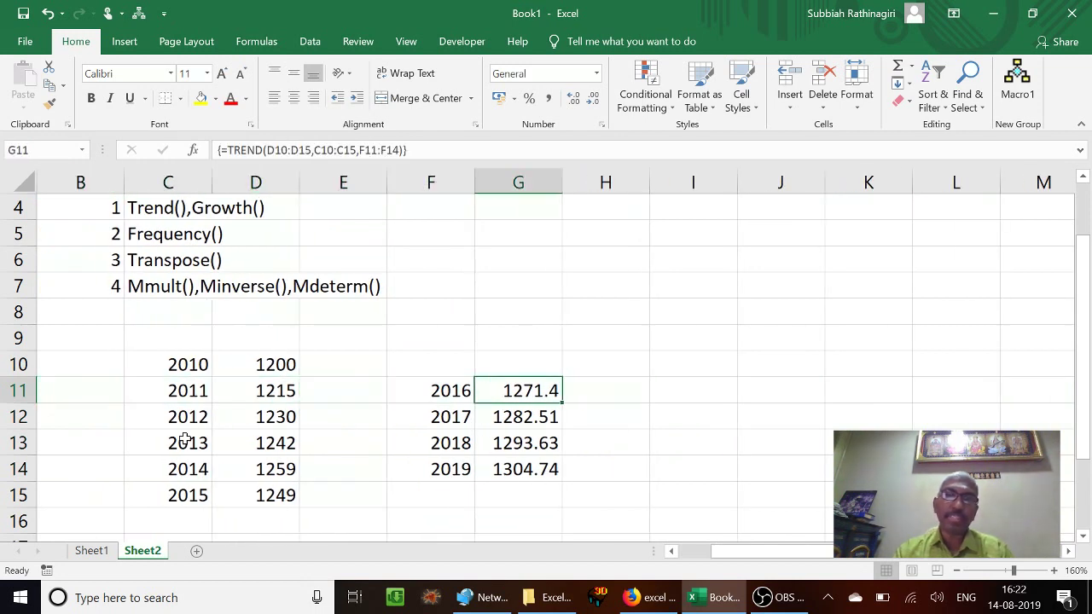
key(Down)
key(Down)
key(Down)
key(Up)
key(Up)
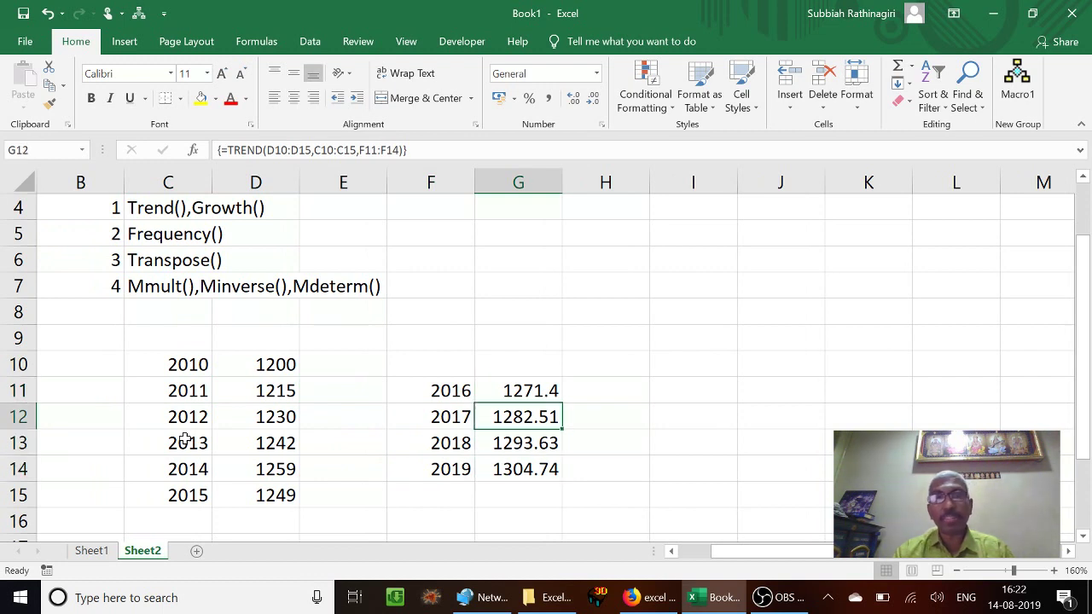
key(Down)
key(Down)
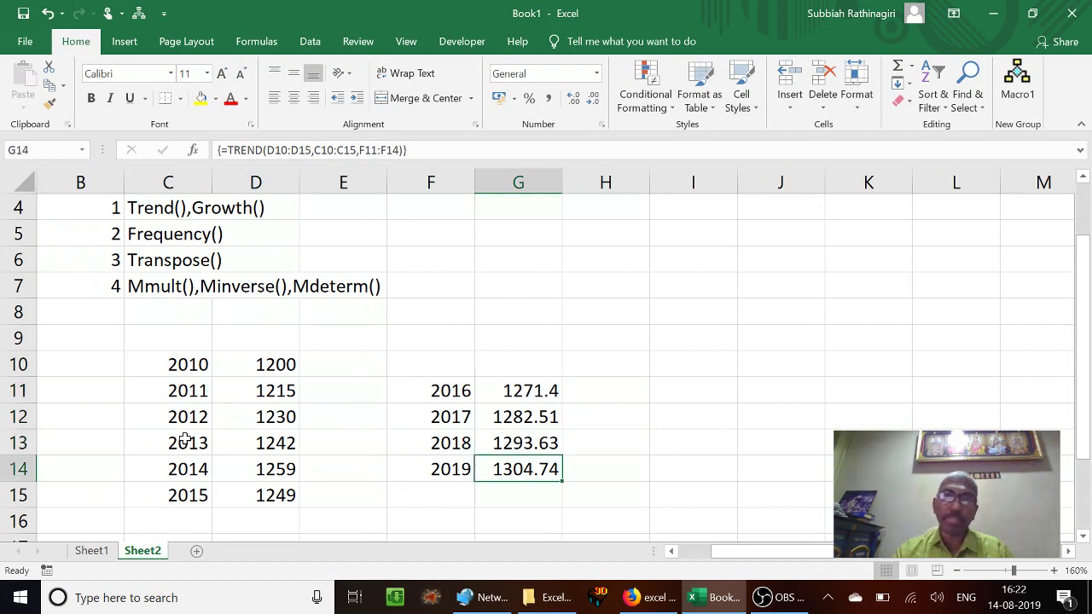
key(Up)
key(Up)
key(Up)
key(Left)
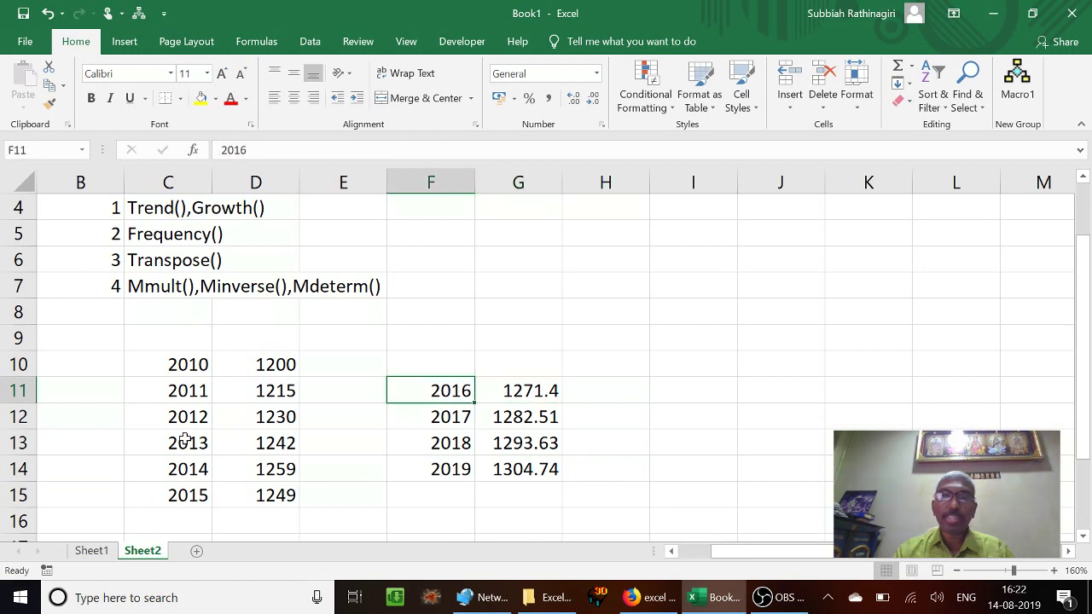
key(Right)
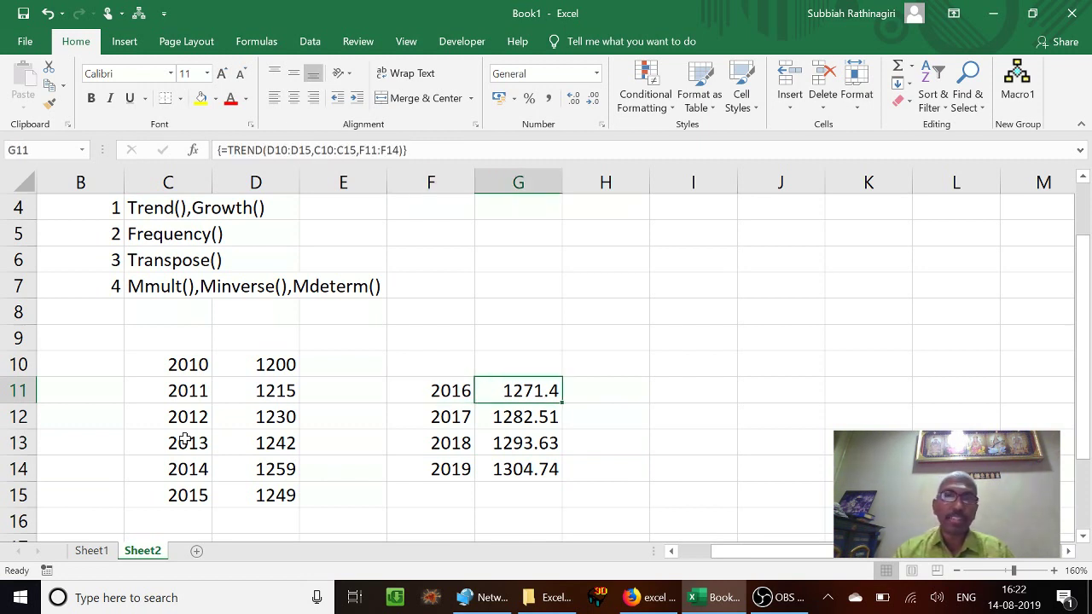
key(Left)
key(Right)
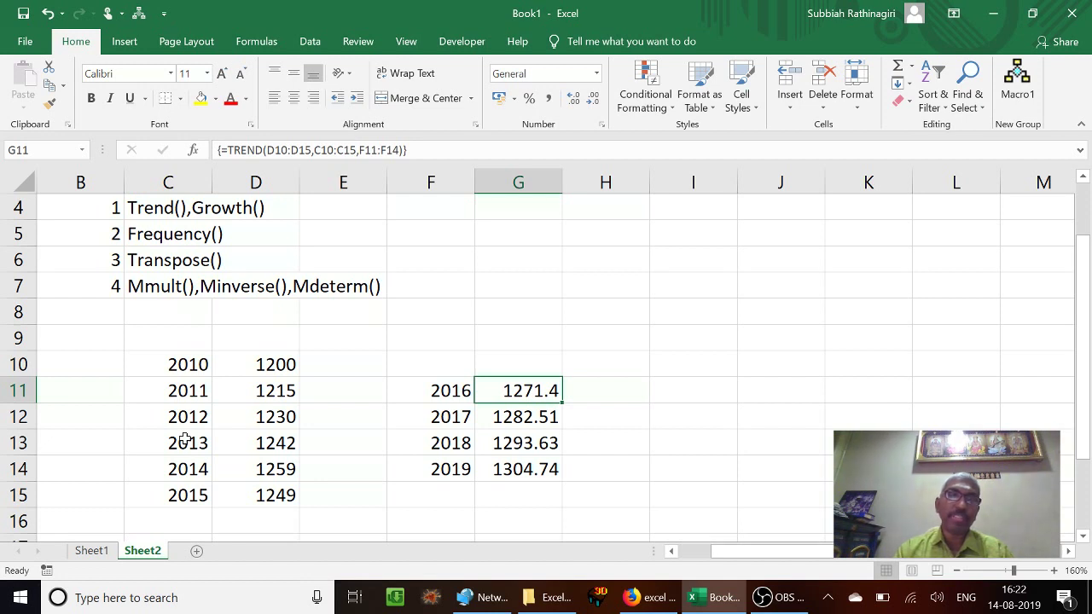
key(Down)
key(Down)
key(Down)
key(Down)
key(Down)
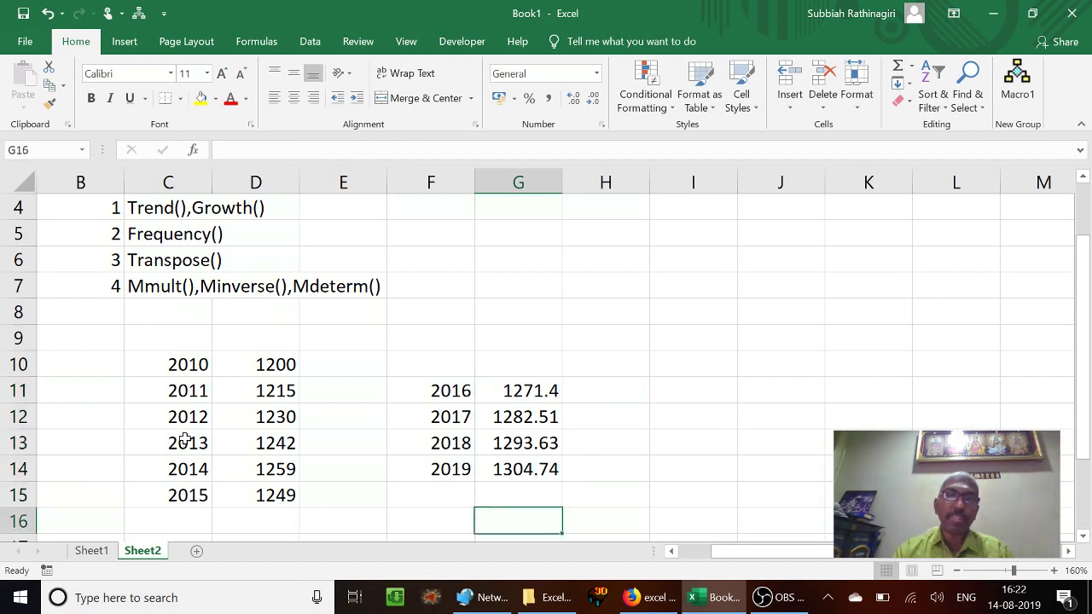
key(Left)
key(Left)
key(Left)
key(Left)
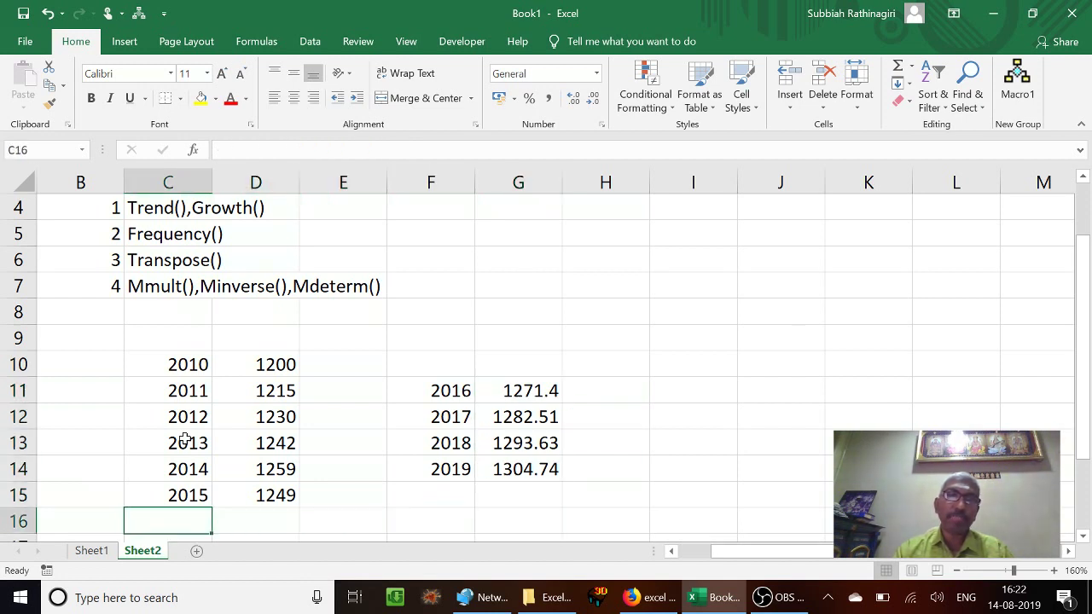
key(Down)
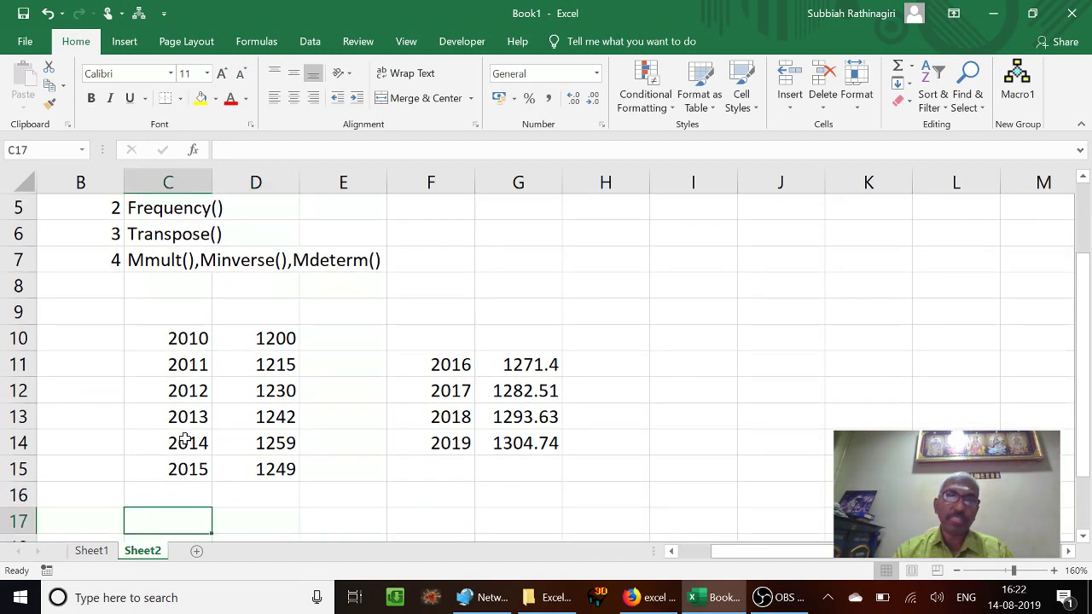
Step: Enter 2020 in C17 and start a FORECAST.LINEAR formula in D17
text(2020)
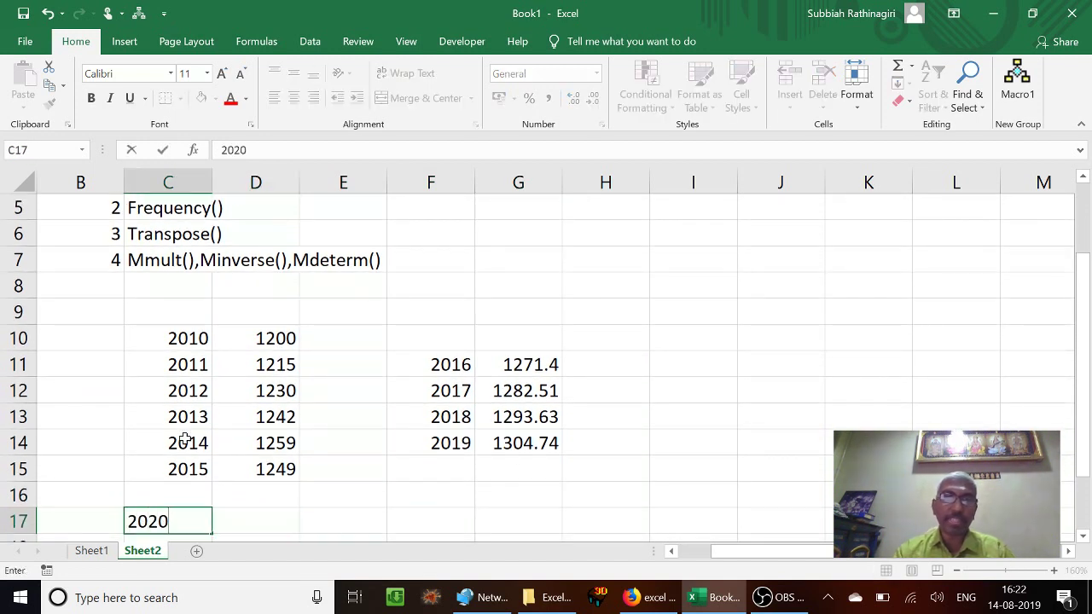
key(Tab)
text(=)
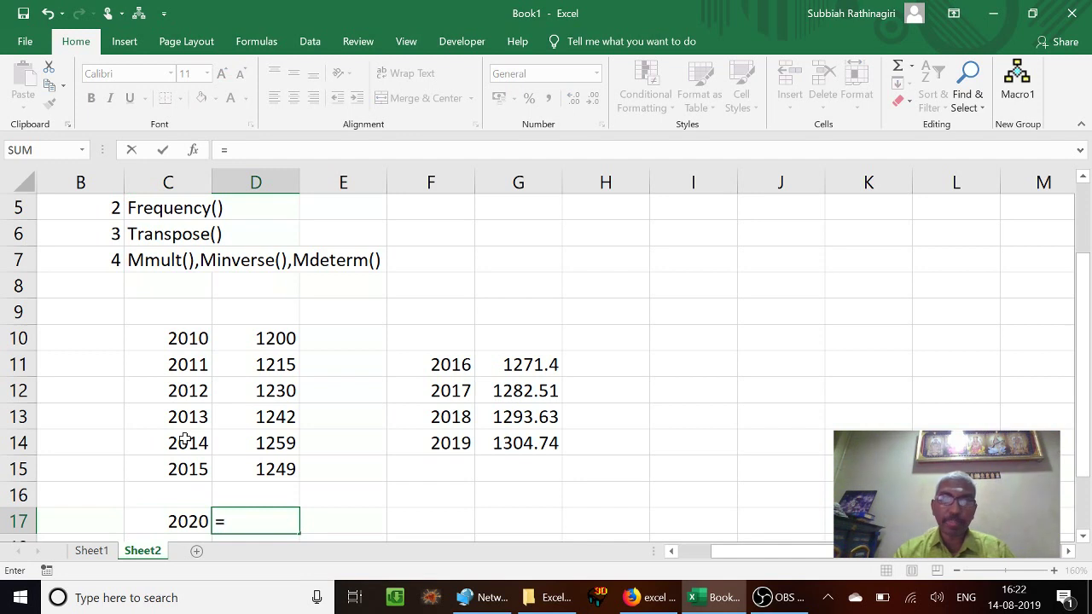
text(forecas)
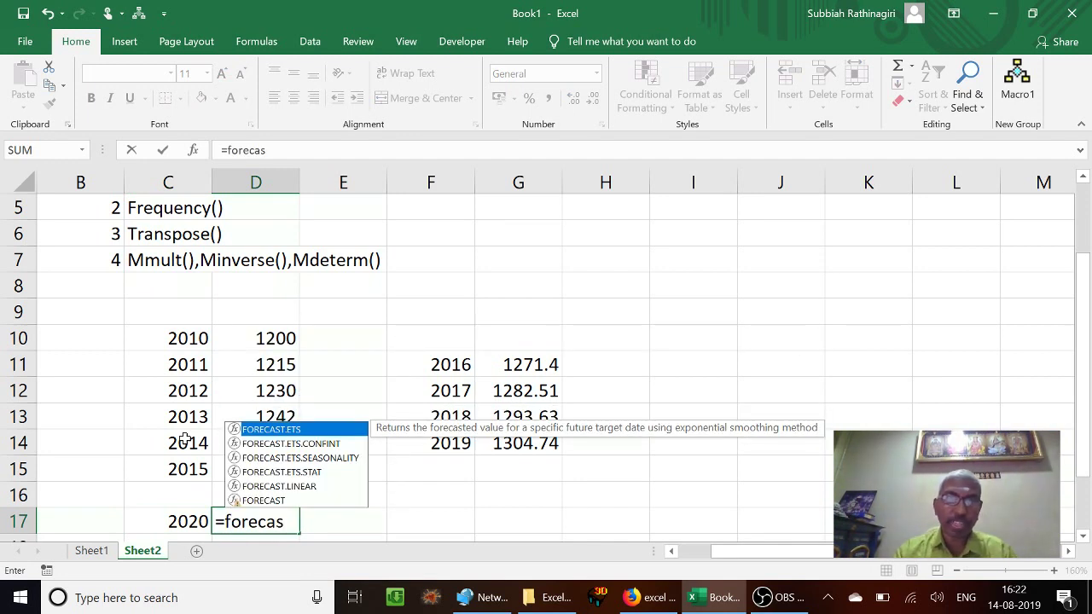
key(Down)
key(Down)
key(Down)
key(Down)
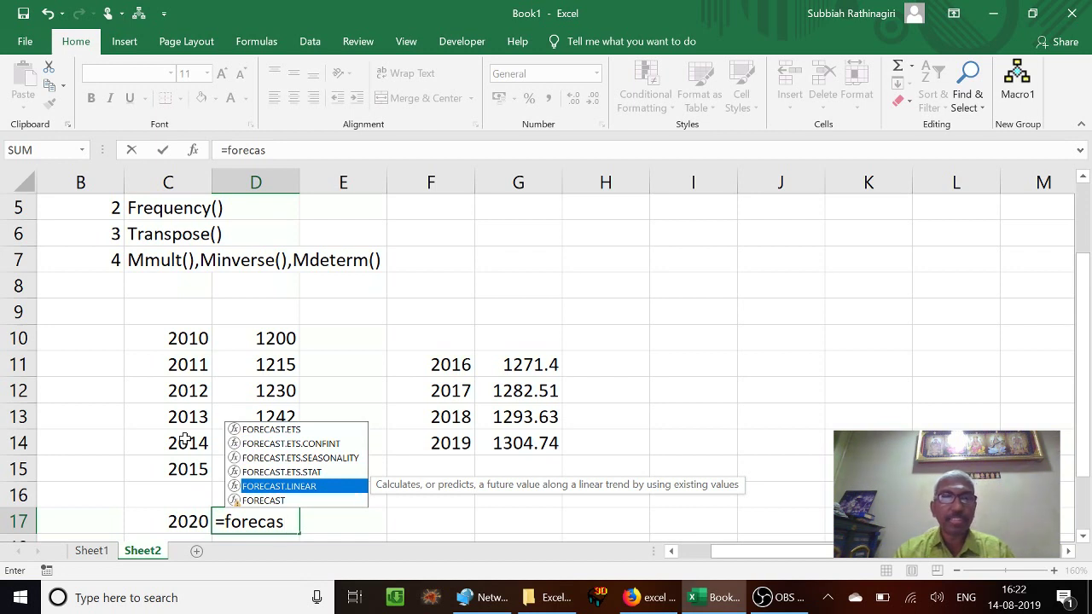
key(Tab)
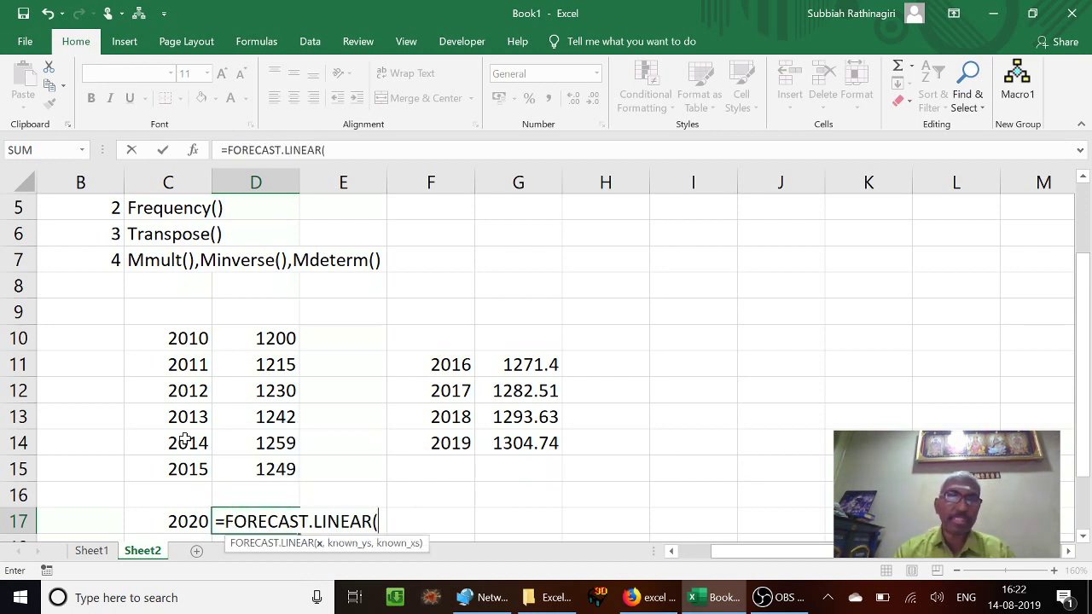
Step: Complete =FORECAST.LINEAR(C17,D10:D15,C10:C15) in D17, yielding 1315.86
key(Left)
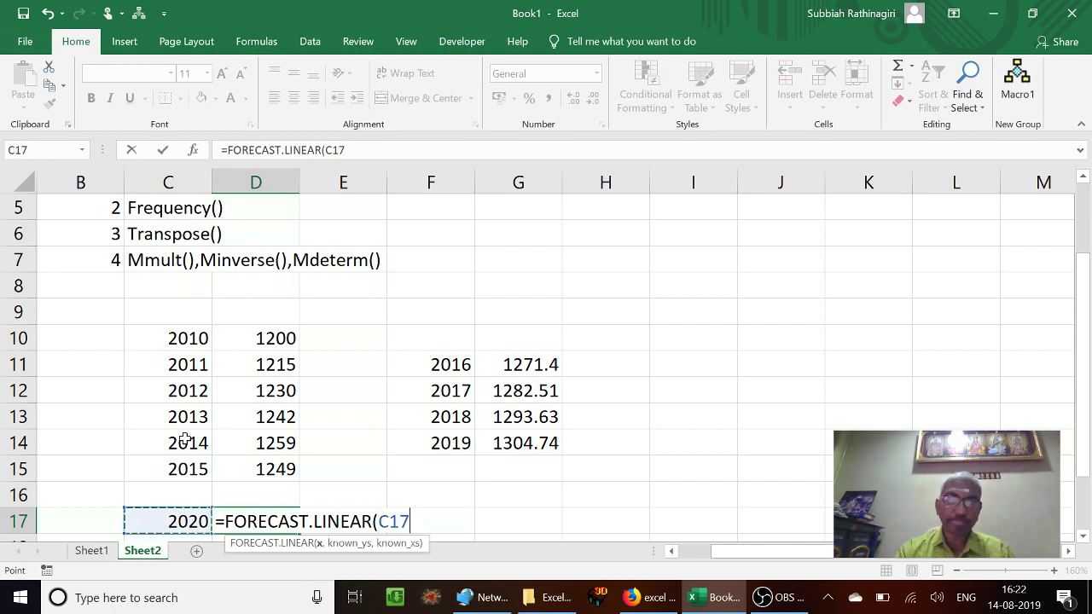
text(,)
key(Up)
key(Up)
key(Up)
key(Up)
key(Up)
key(Up)
key(Up)
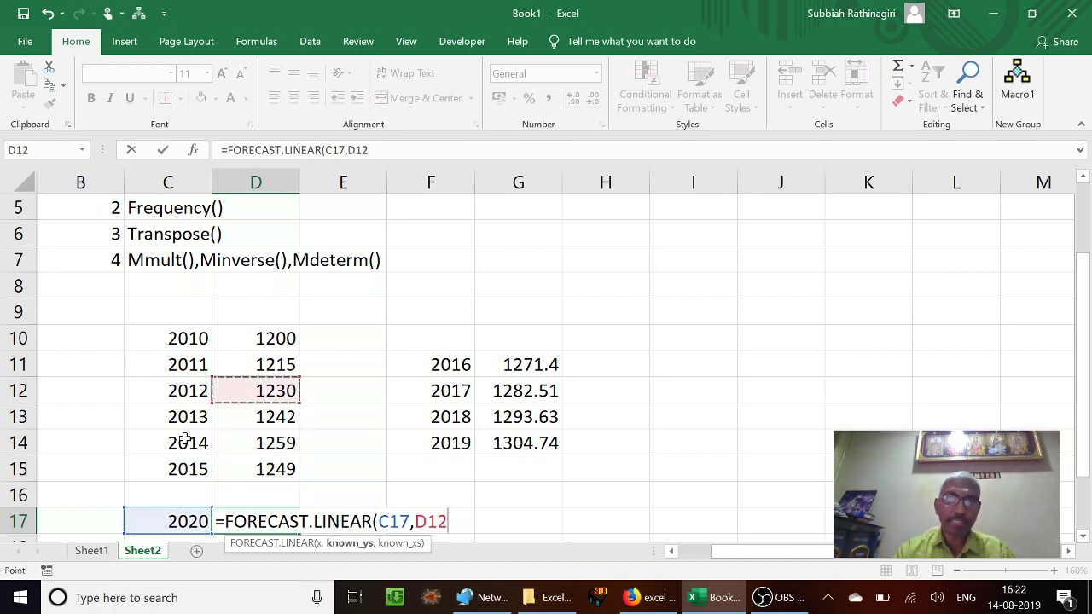
key(shift+Down)
key(shift+Down)
key(shift+Down)
key(shift+Down)
key(shift+Down)
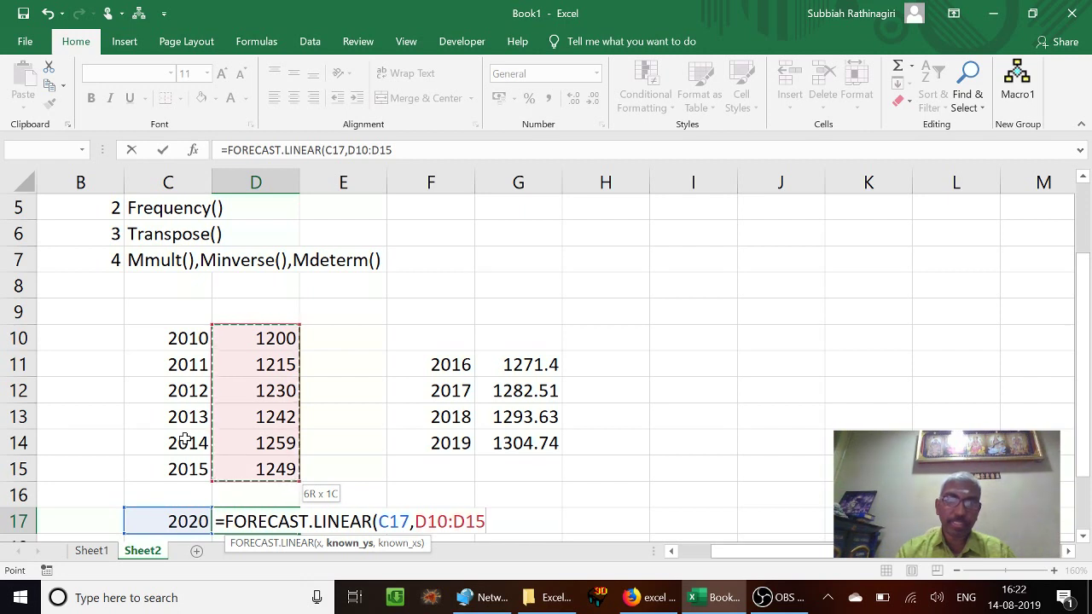
text(,)
key(Left)
key(Left)
key(Right)
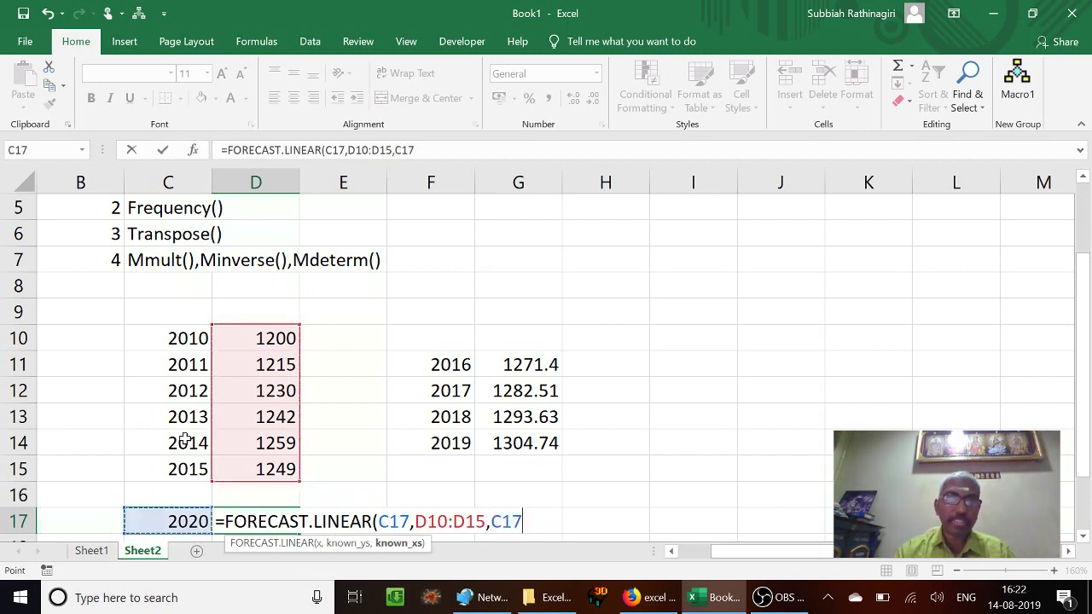
key(Up)
key(Up)
key(Up)
key(Up)
key(Up)
key(Up)
key(Up)
key(shift+Down)
key(shift+Down)
key(shift+Down)
key(shift+Down)
key(shift+Down)
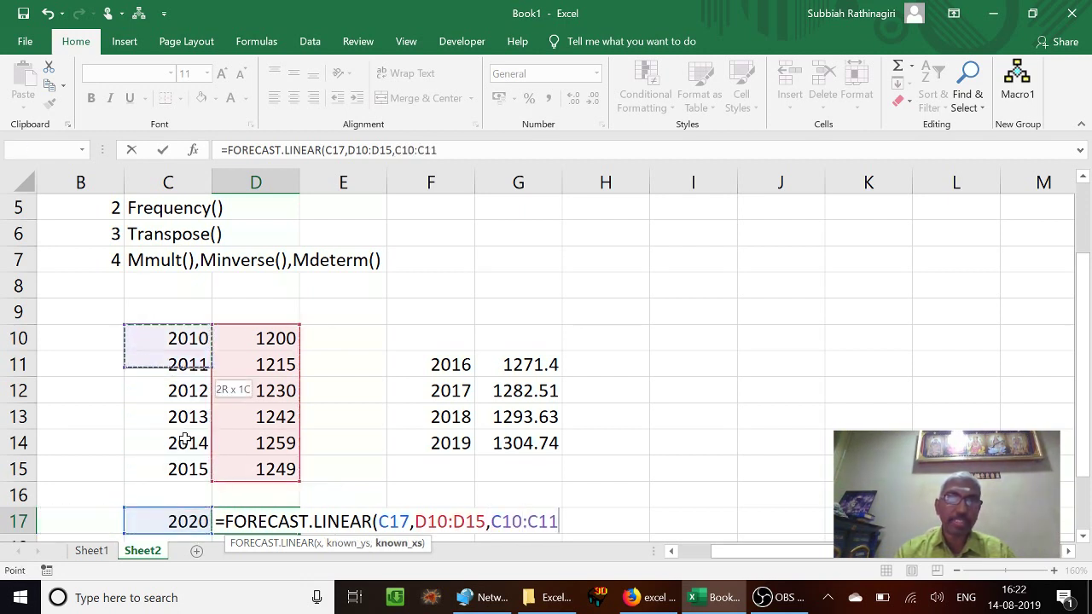
text())
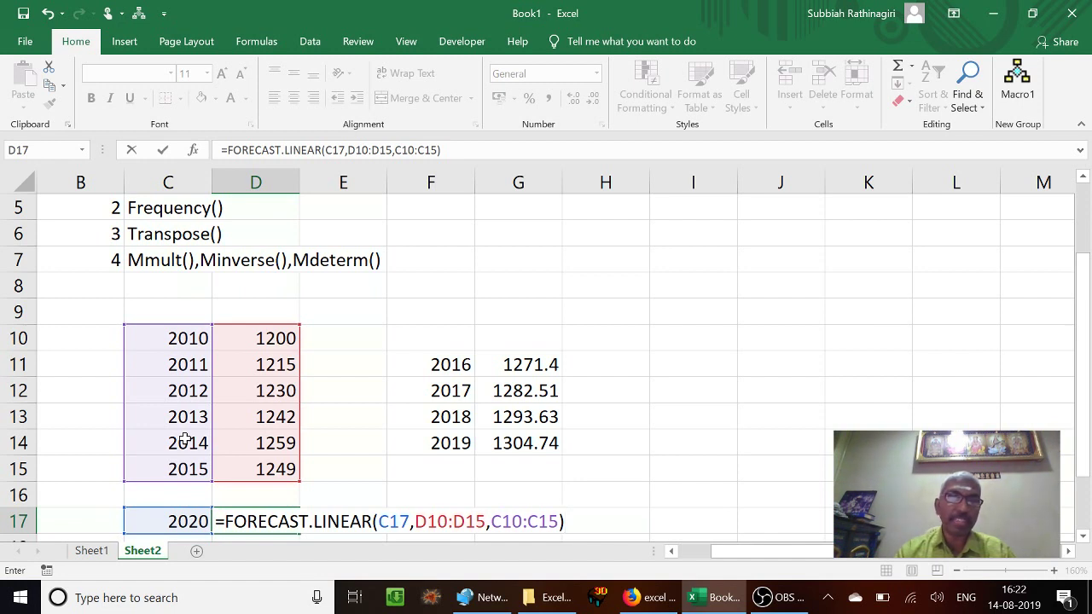
key(Return)
key(Up)
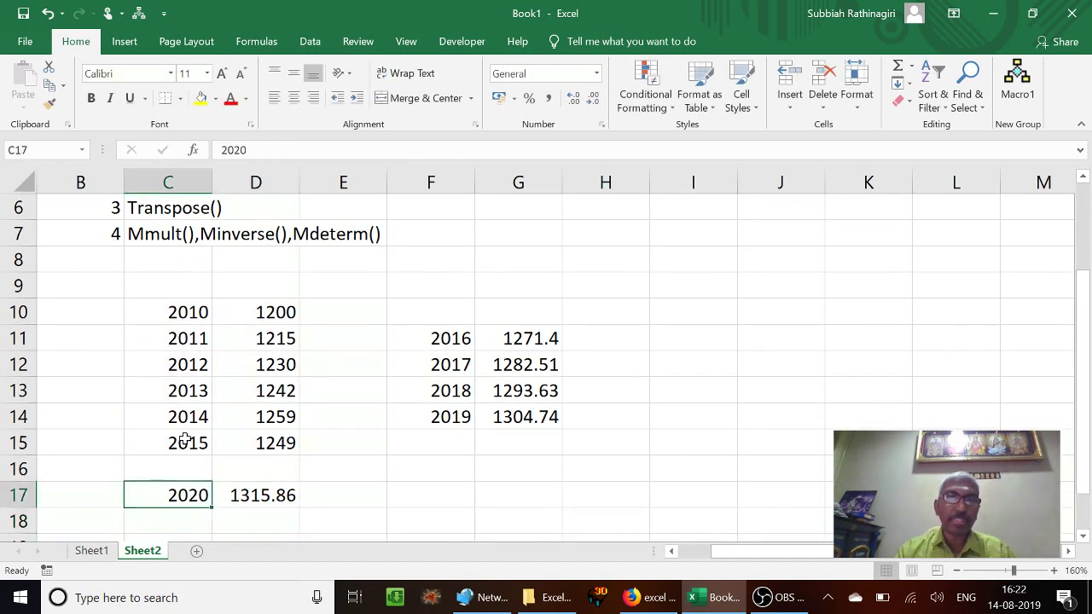
key(Right)
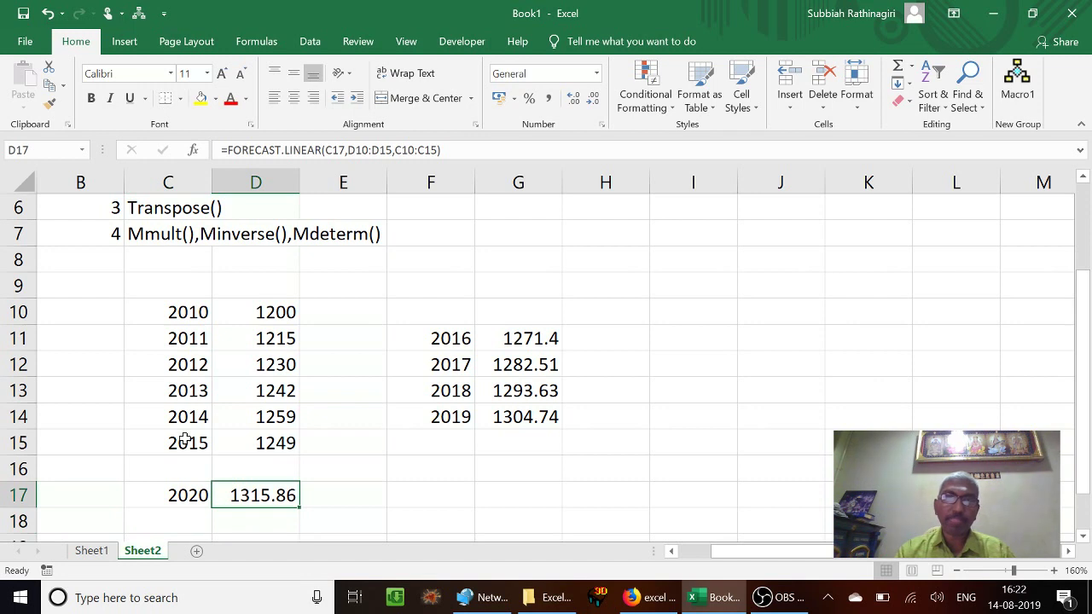
key(Right)
key(Right)
Step: Add 2020 in F15, clear the old G11:G14 results and select G11:G15
key(Up)
key(Up)
text(2020)
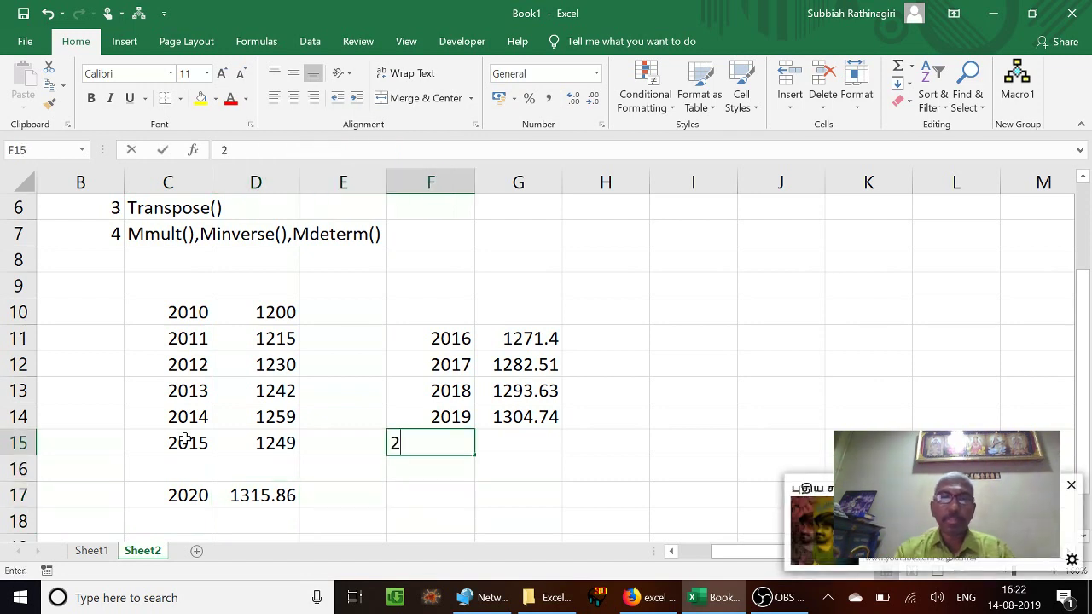
key(Return)
key(Up)
key(Up)
key(Up)
key(Up)
key(Up)
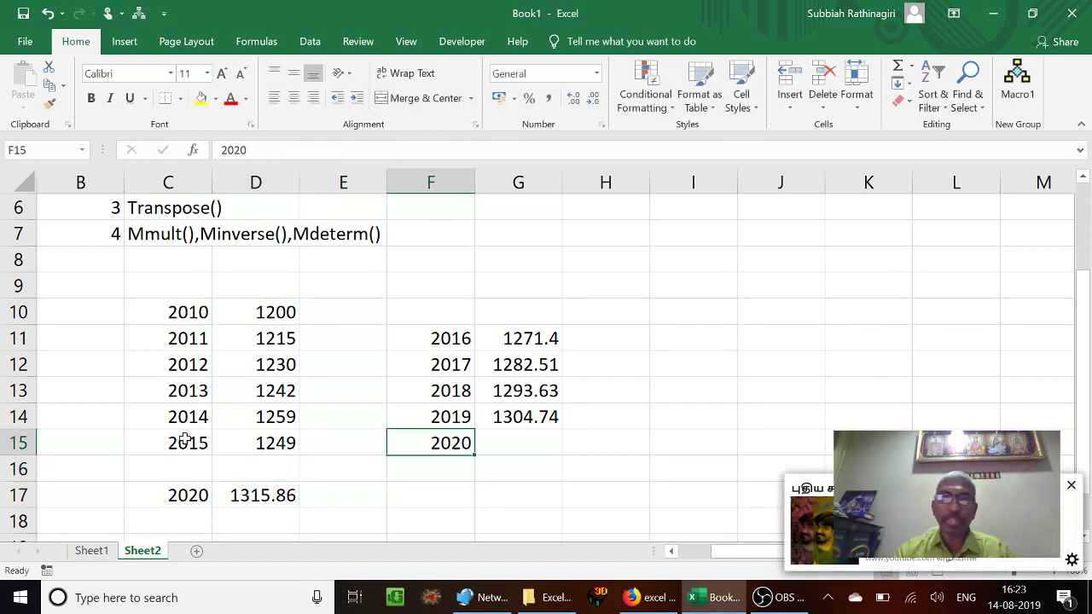
key(Right)
key(shift+Down)
key(shift+Down)
key(shift+Down)
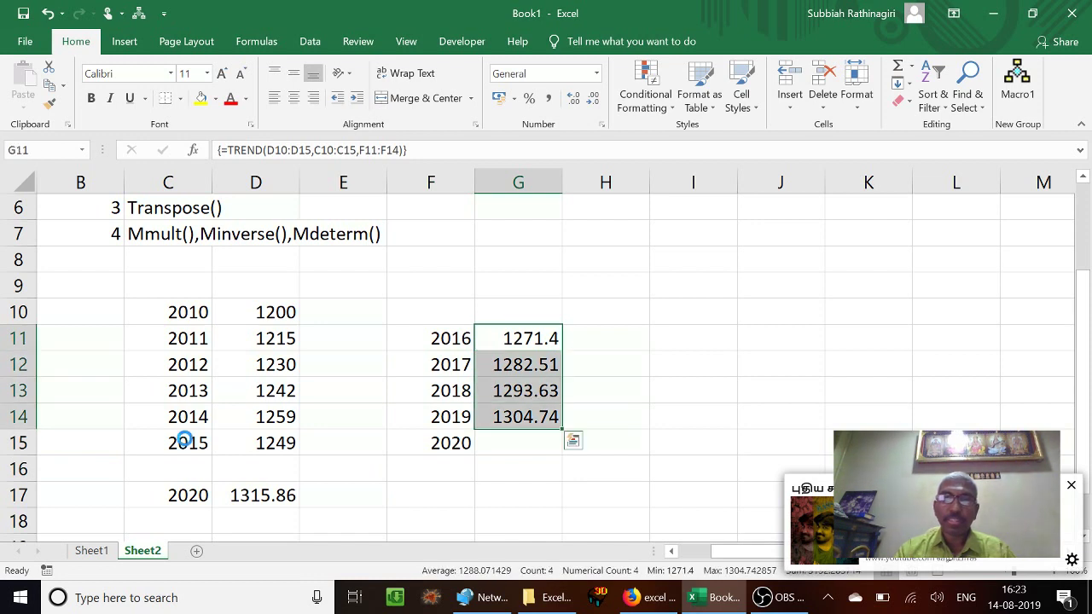
key(Delete)
key(Right)
key(Right)
key(Left)
key(Left)
key(shift+Down)
key(shift+Down)
key(shift+Down)
key(shift+Down)
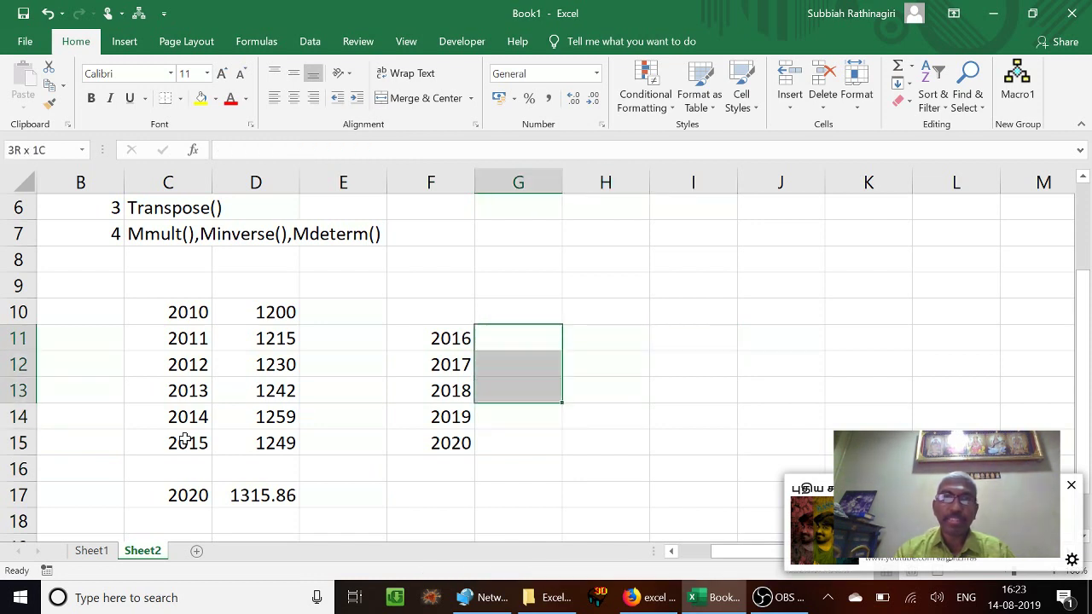
Step: Enter =trend(D10:D15,C10:C15,F11:F15) as an array formula over G11:G15
text(=trend()
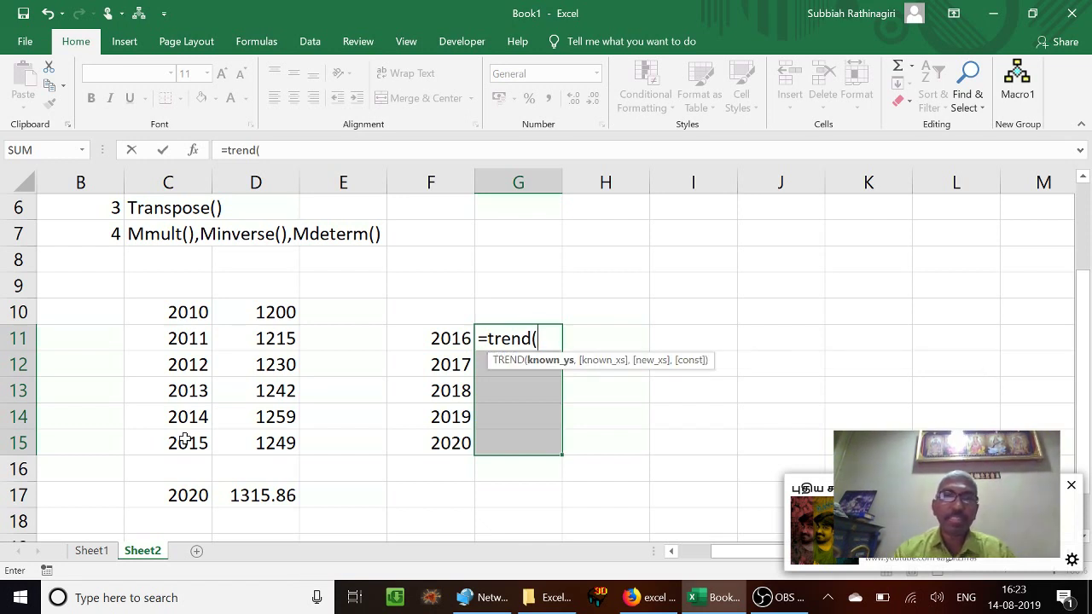
key(Left)
key(Left)
key(Left)
key(Up)
key(shift+Down)
key(shift+Down)
key(shift+Down)
key(shift+Down)
key(shift+Down)
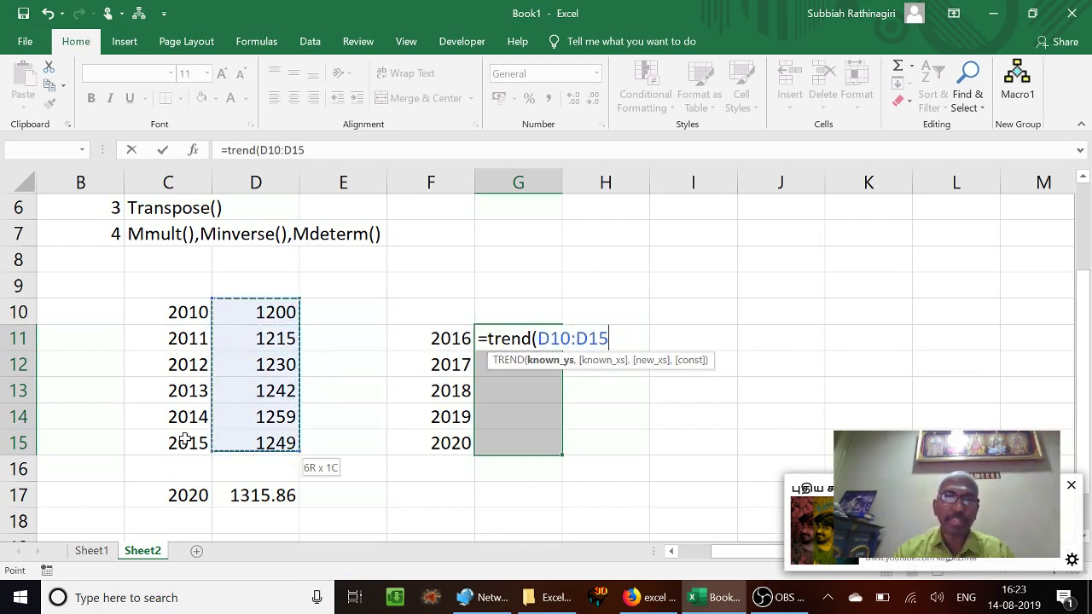
text(,)
key(Left)
key(Left)
key(Left)
key(Left)
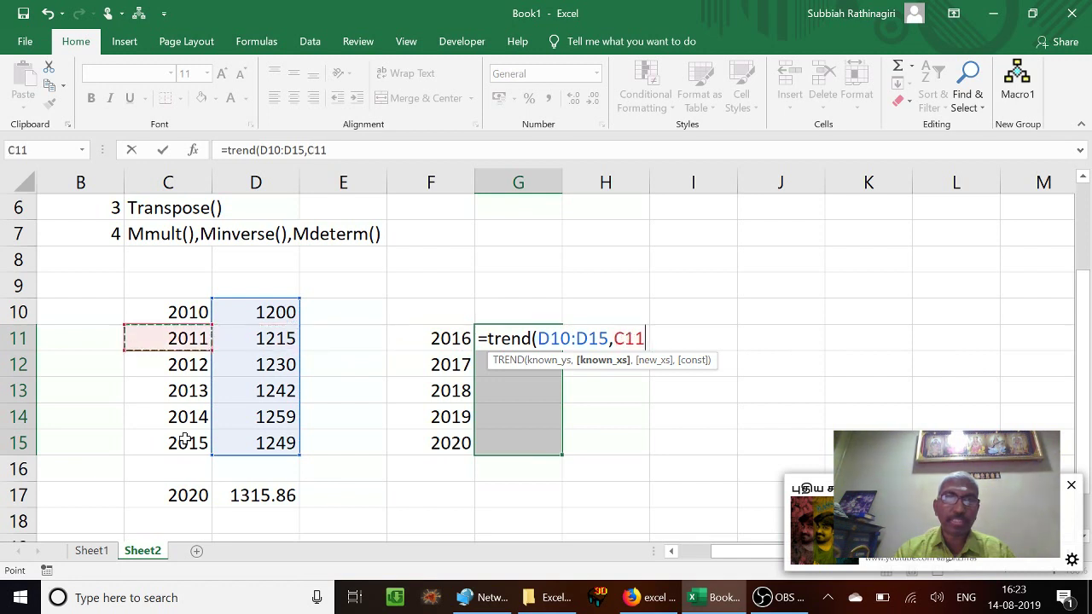
key(Up)
key(shift+Down)
key(shift+Down)
key(shift+Down)
key(shift+Down)
key(shift+Down)
text(,)
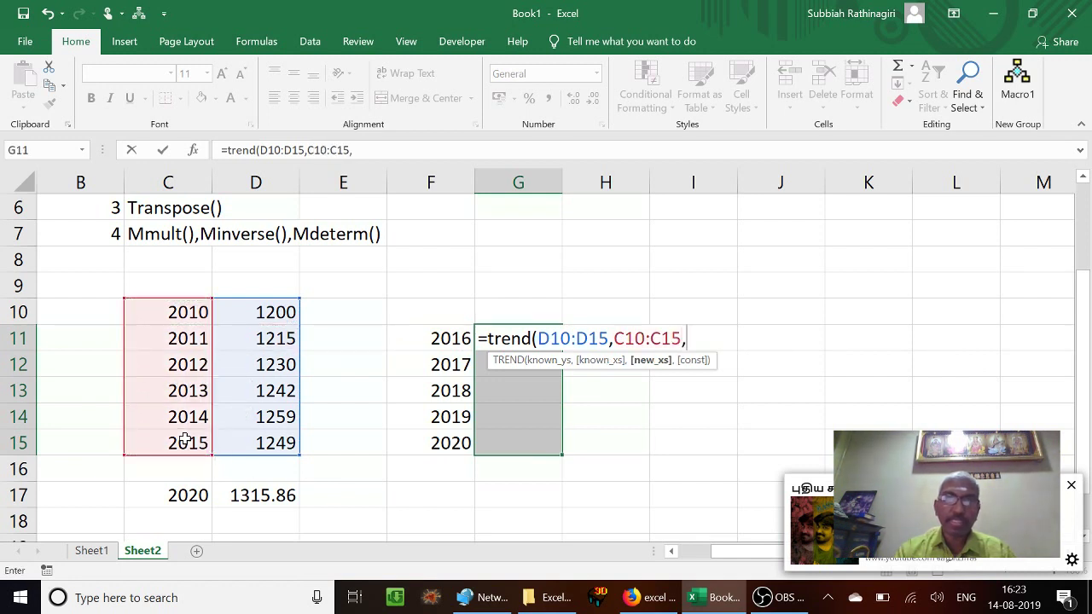
key(Left)
key(shift+Down)
key(shift+Down)
key(shift+Down)
key(shift+Down)
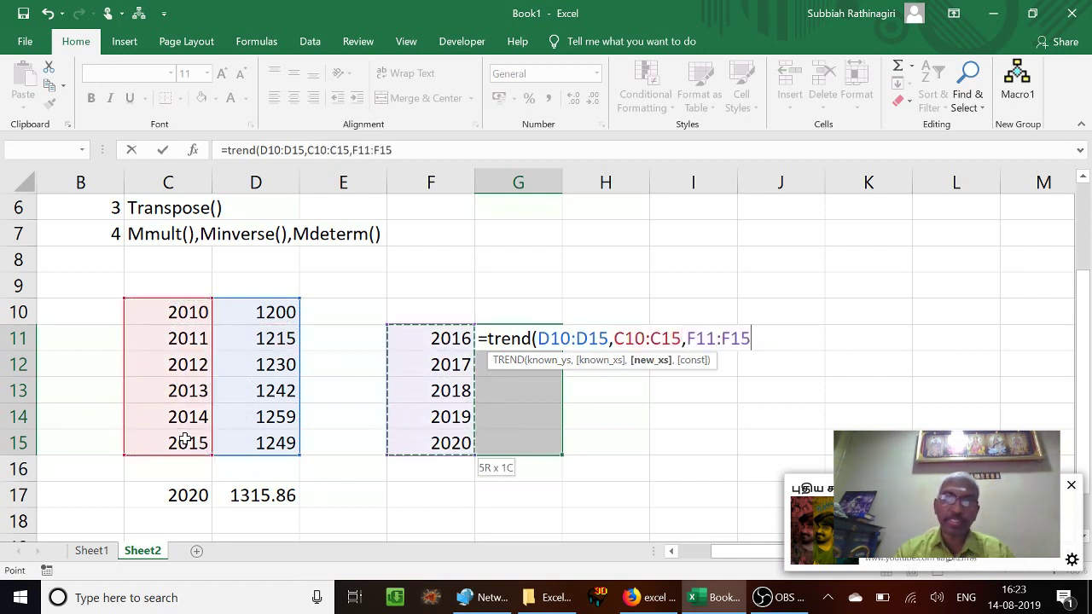
text())
key(ctrl+shift+Return)
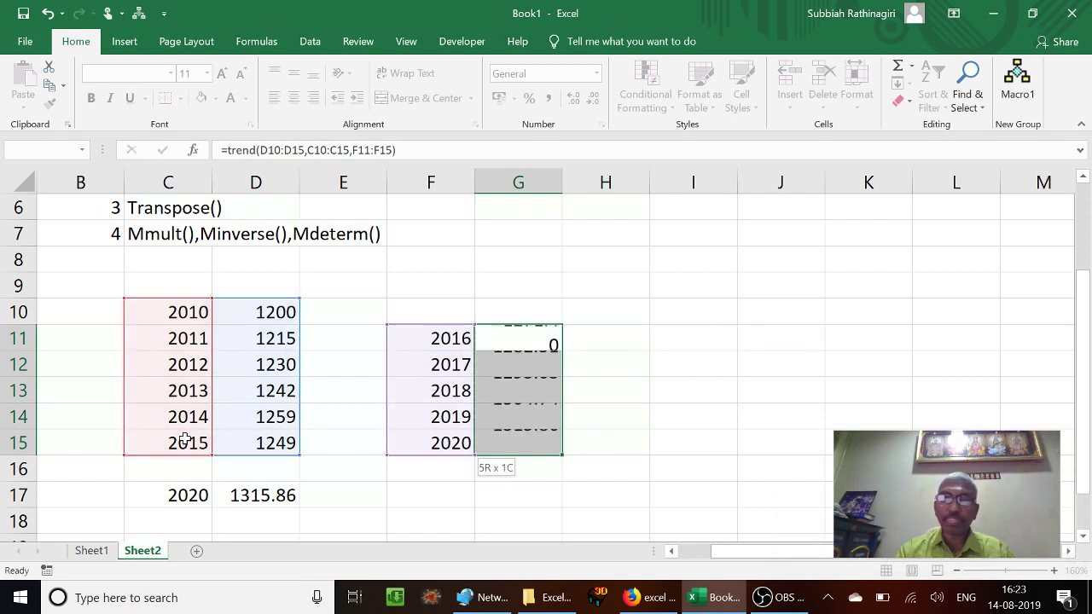
key(Down)
key(Down)
key(Down)
key(Down)
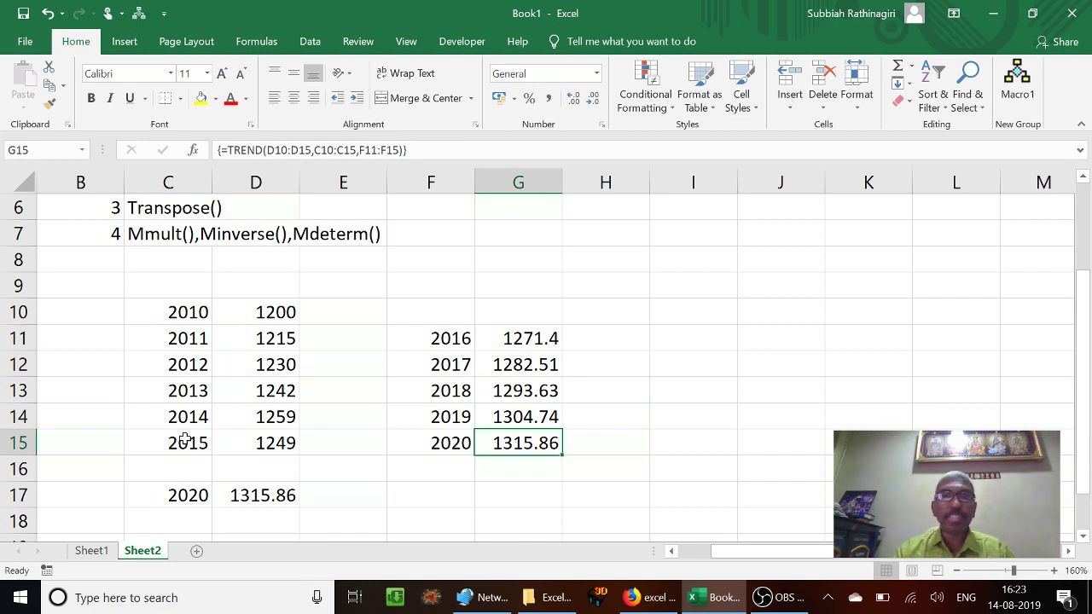
key(Left)
key(Left)
key(Left)
key(Down)
key(Down)
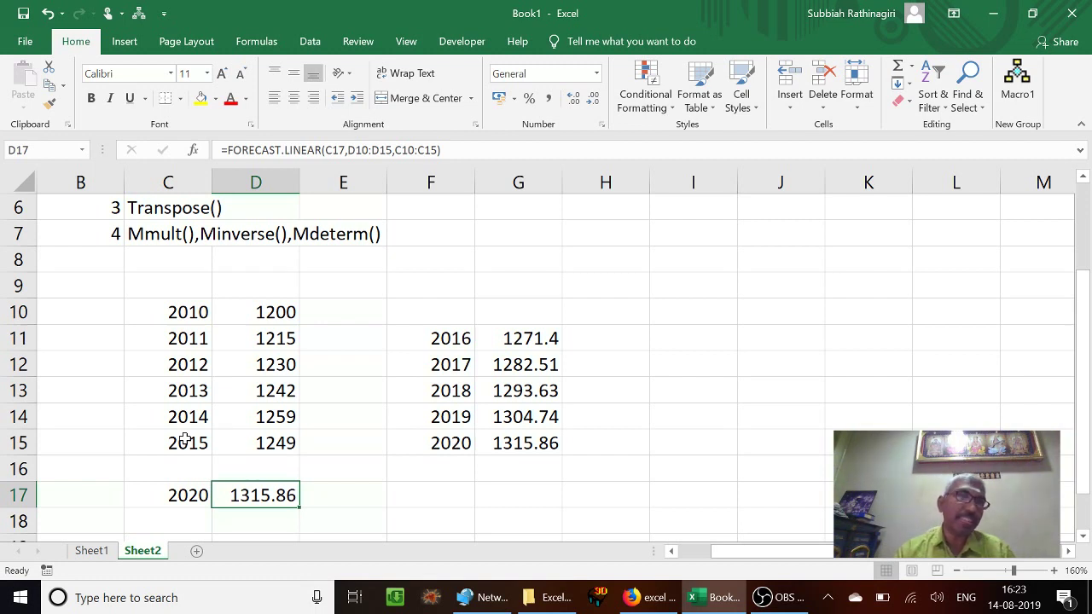
key(Right)
key(Right)
key(Right)
key(Up)
key(Up)
key(Up)
key(Up)
key(Up)
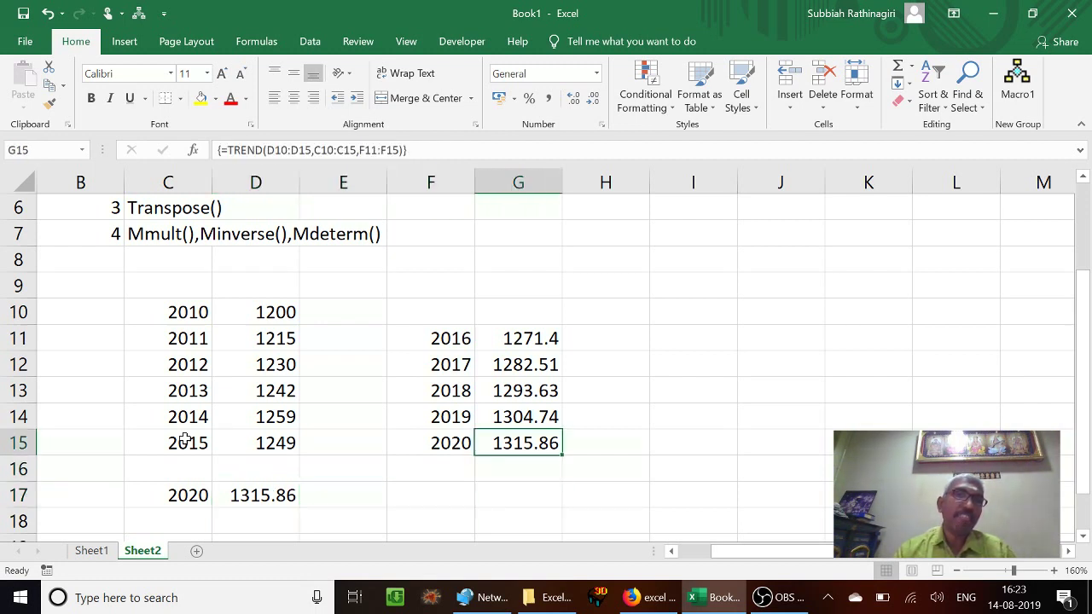
key(Up)
key(shift+Down)
key(shift+Down)
key(shift+Down)
key(shift+Down)
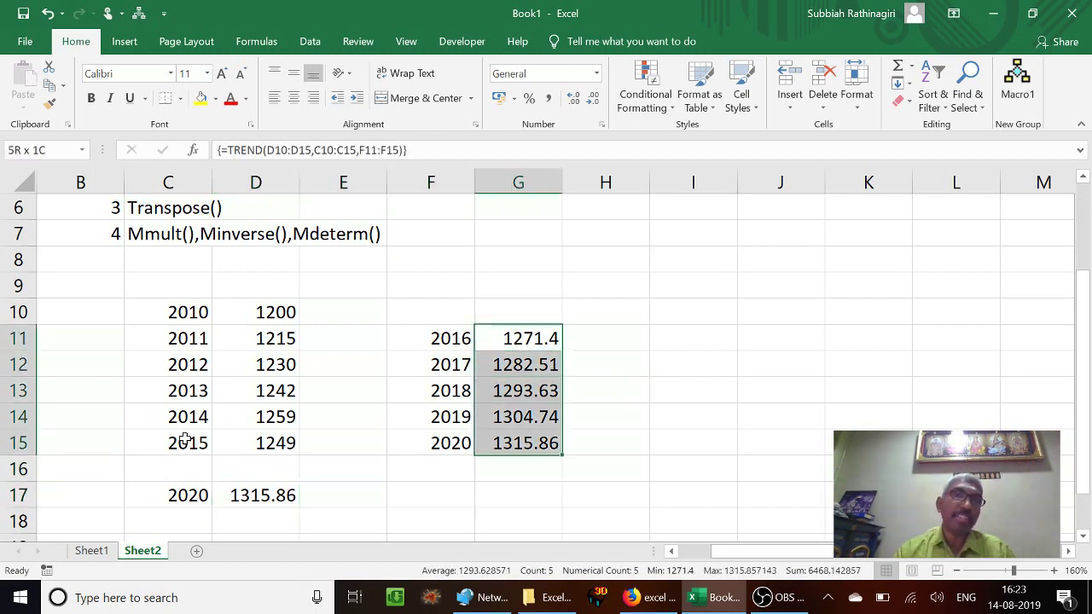
key(Up)
key(Down)
key(Down)
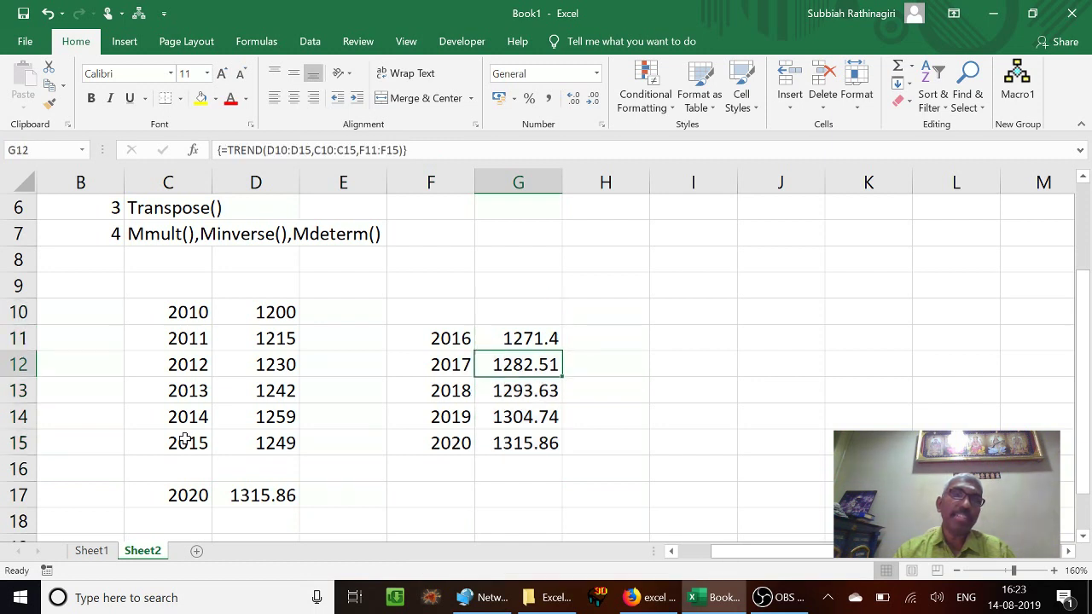
key(Up)
key(shift+Down)
key(shift+Down)
key(shift+Down)
key(shift+Down)
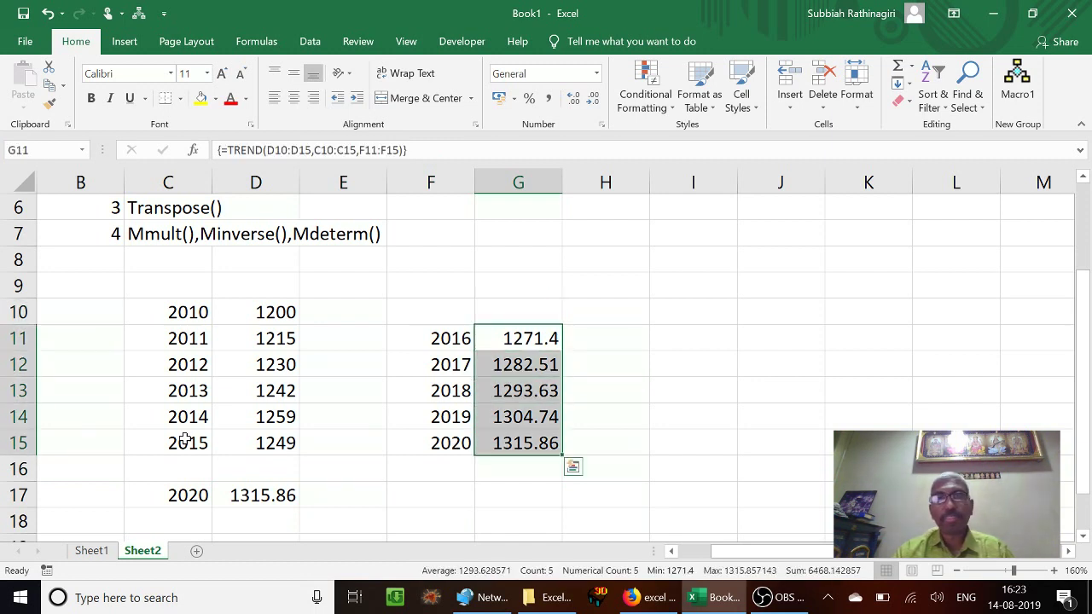
key(Up)
key(Up)
key(Up)
key(Up)
key(Up)
key(Up)
key(Up)
key(Up)
key(Up)
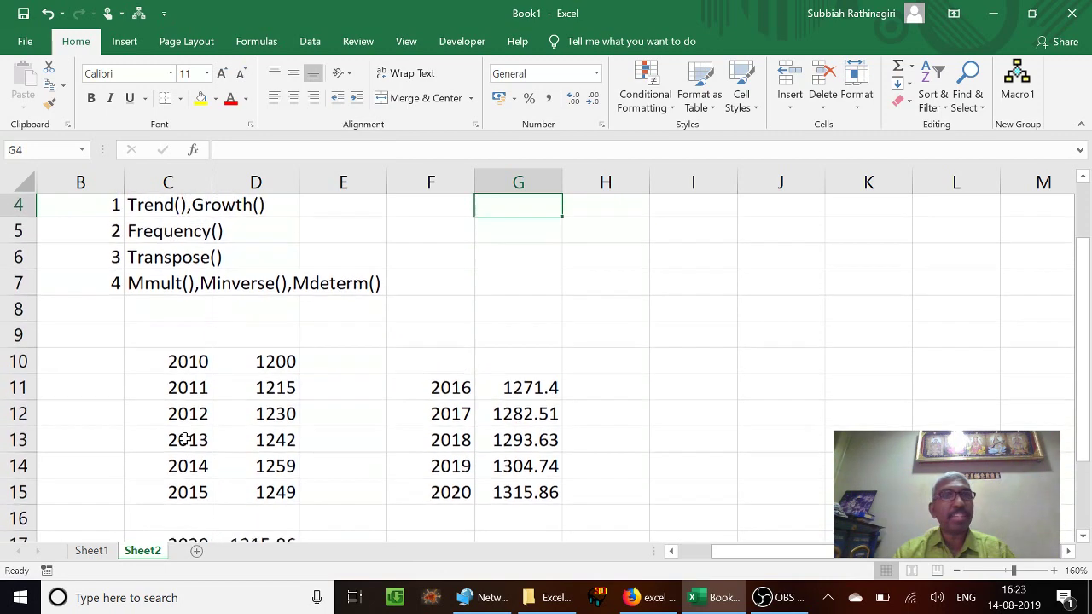
key(Left)
key(Left)
key(Left)
key(Left)
key(Left)
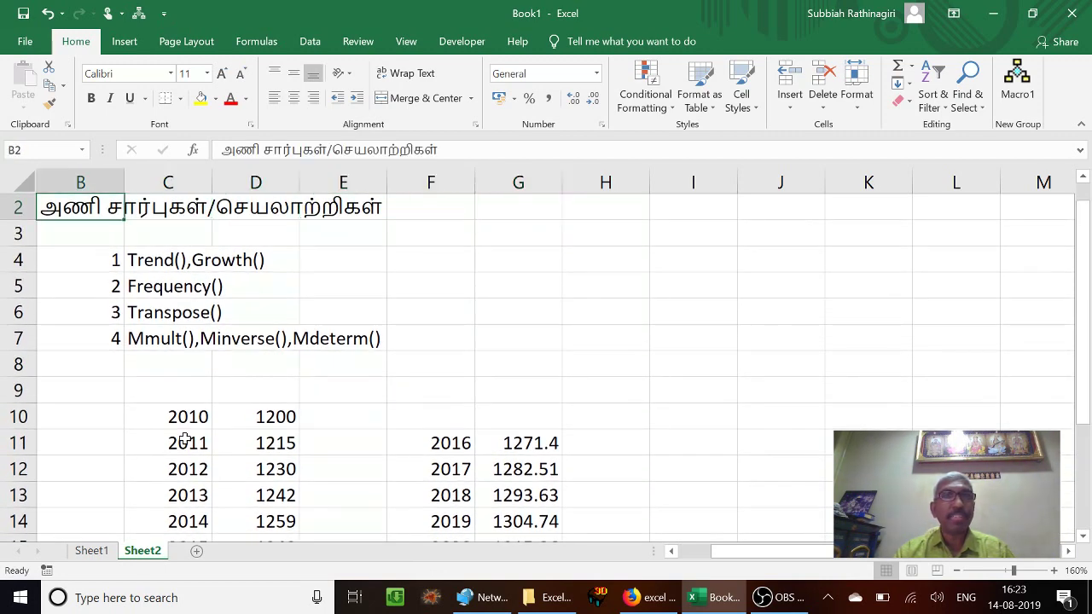
key(Right)
key(Down)
key(Down)
key(Down)
key(Up)
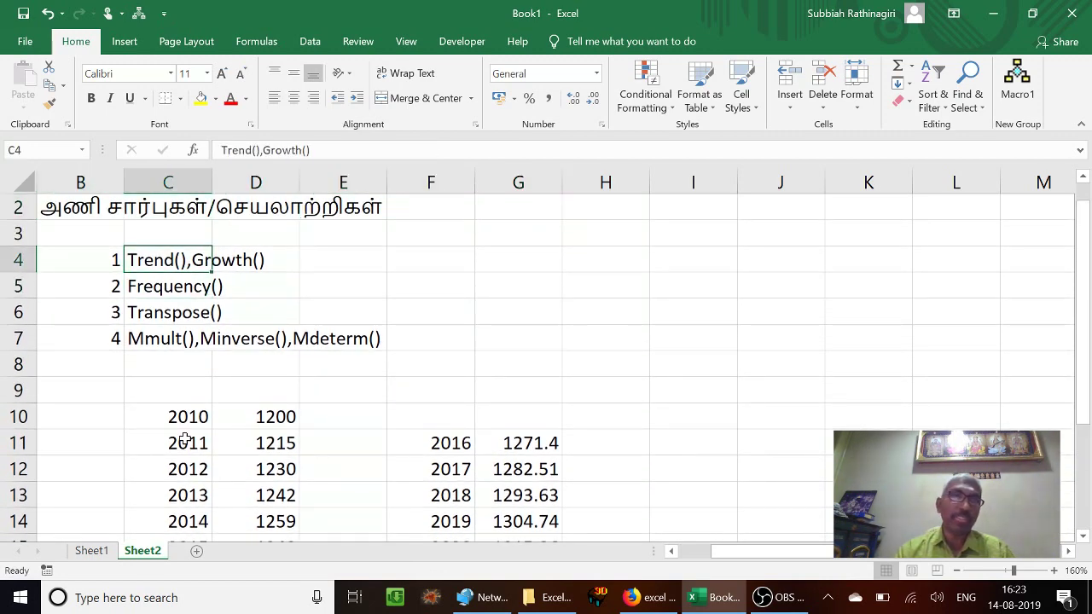
key(Down)
key(Down)
key(Down)
key(Down)
key(Down)
key(Down)
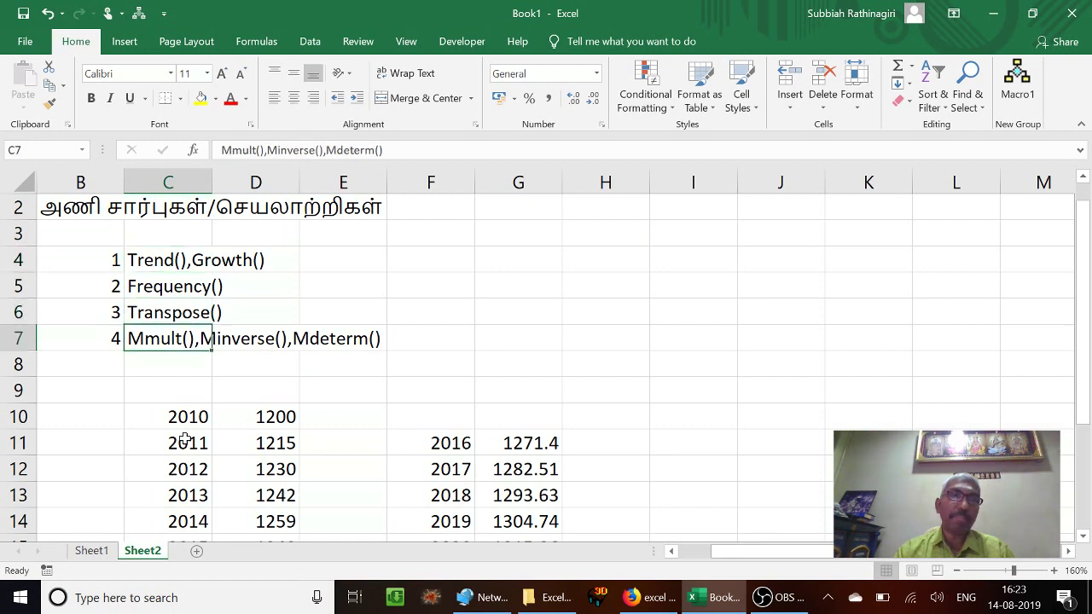
key(Down)
key(Down)
key(Down)
key(Down)
key(Down)
key(Down)
key(Down)
key(Down)
key(Down)
key(Down)
key(Down)
key(Down)
key(Down)
key(Down)
key(Down)
key(Down)
key(Down)
key(Down)
key(Down)
key(Down)
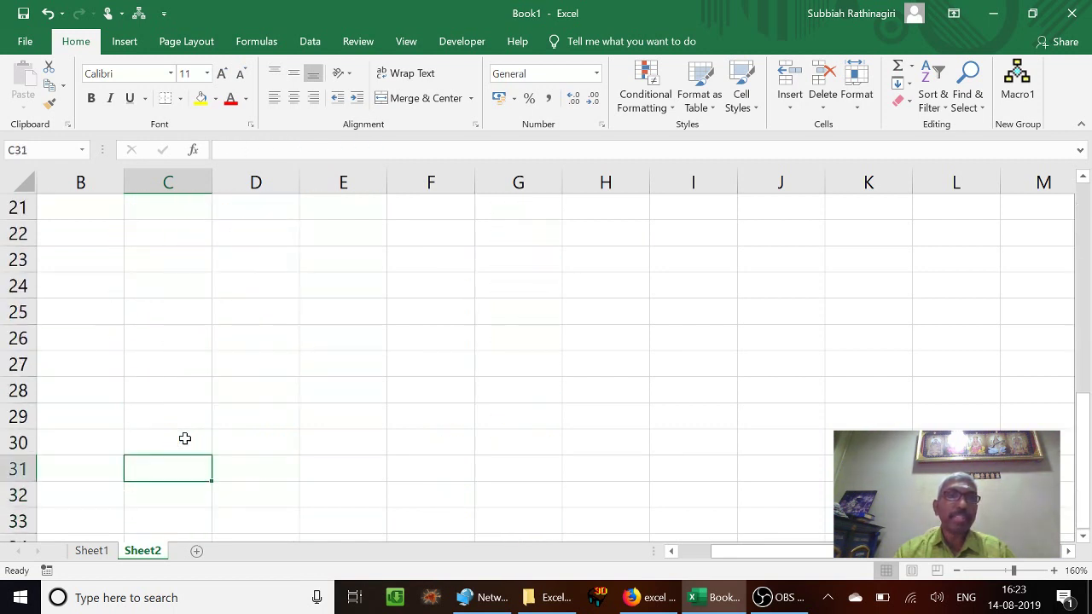
Step: Enter =RANDBETWEEN(1,500) in cell C20
key(Up)
key(Up)
key(Up)
key(Up)
key(Up)
key(Up)
key(Up)
key(Up)
key(Up)
key(Up)
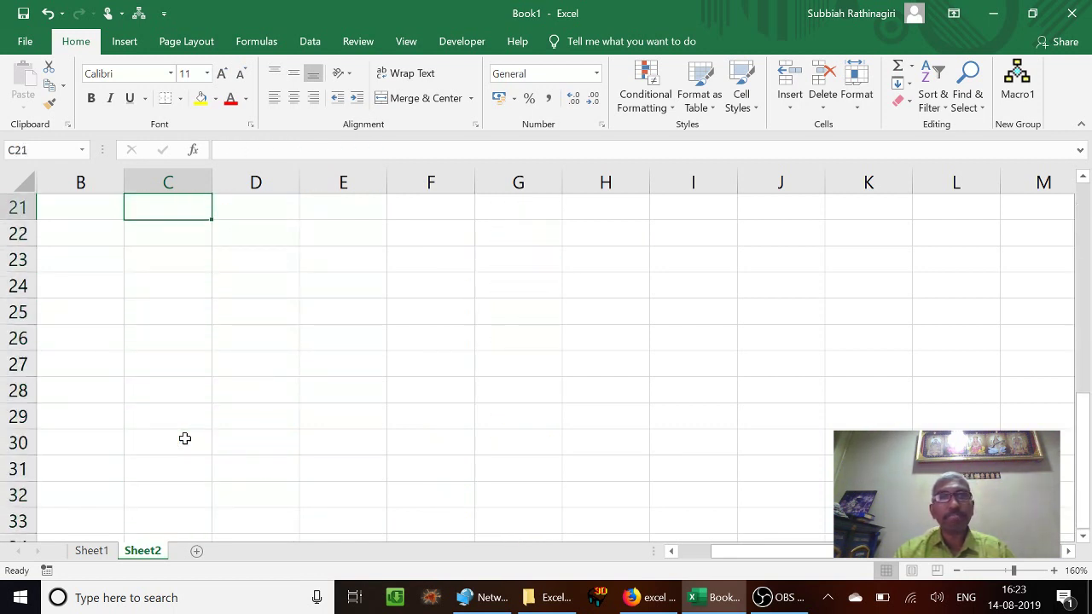
key(shift+Down)
key(shift+Down)
key(shift+Down)
key(shift+Down)
key(shift+Down)
key(shift+Down)
key(shift+Down)
key(shift+Down)
key(shift+Down)
key(shift+Down)
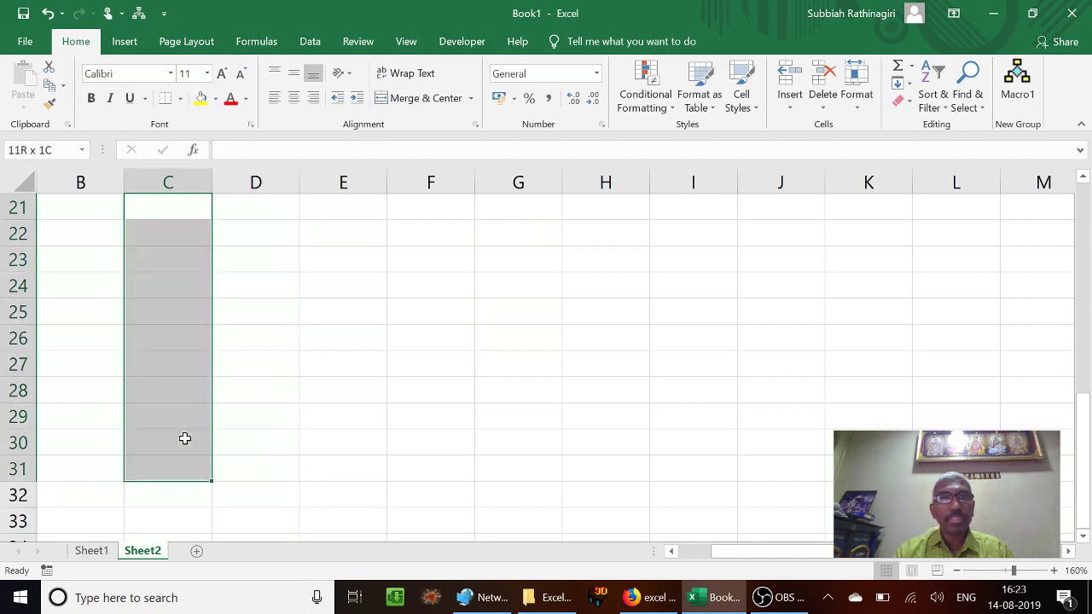
key(Up)
key(Up)
key(Down)
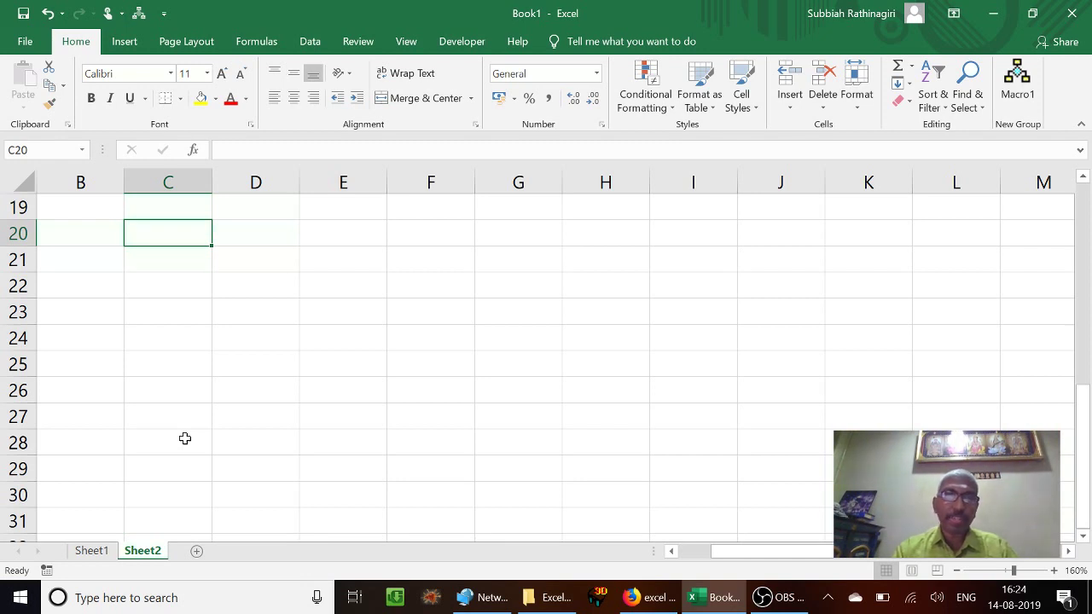
text(=rand)
key(Down)
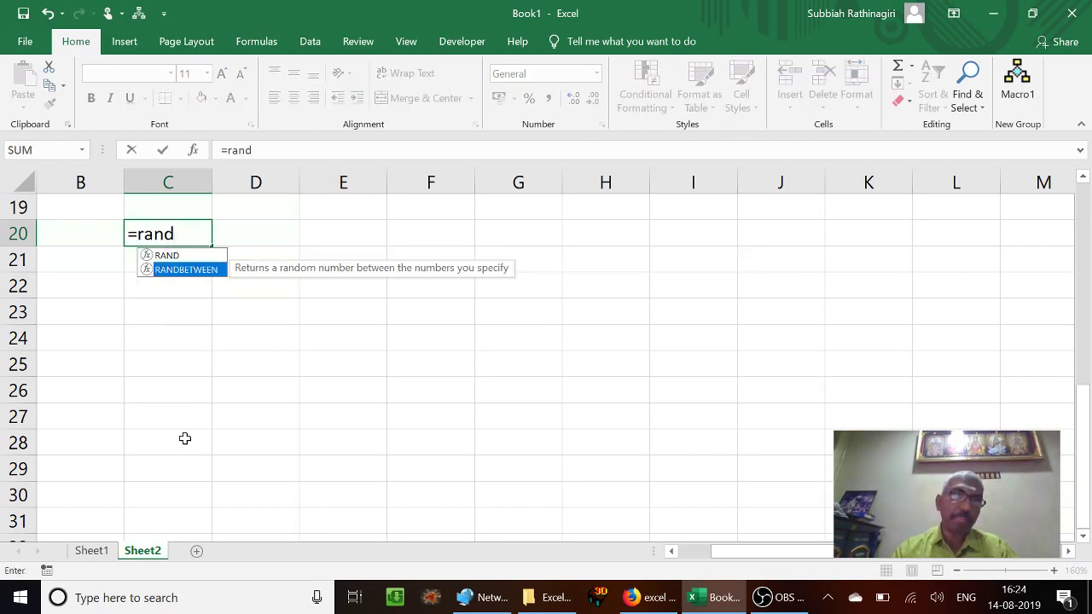
key(Tab)
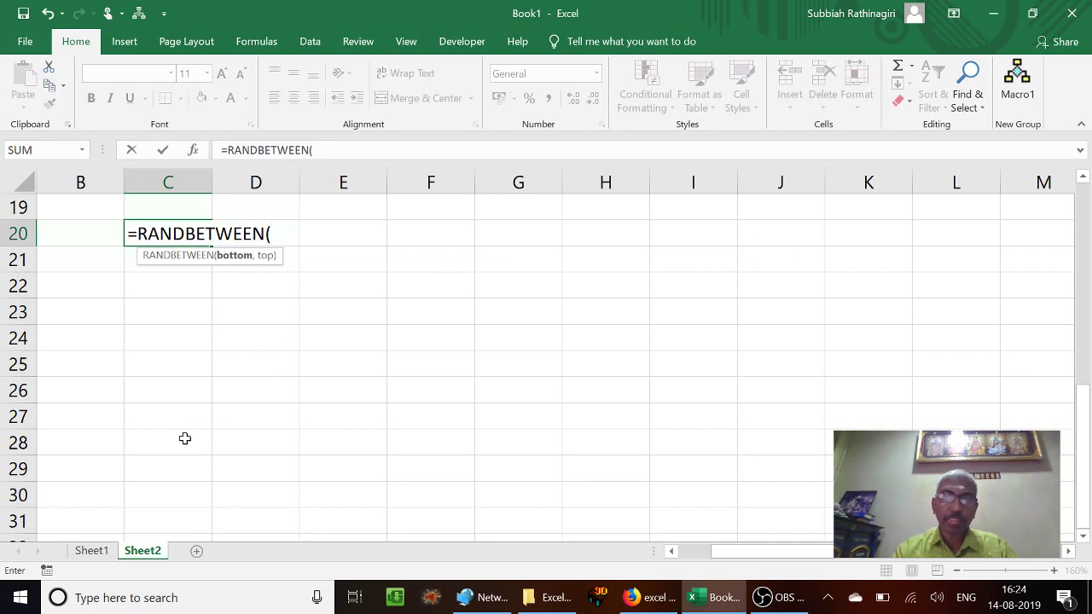
text(1,500))
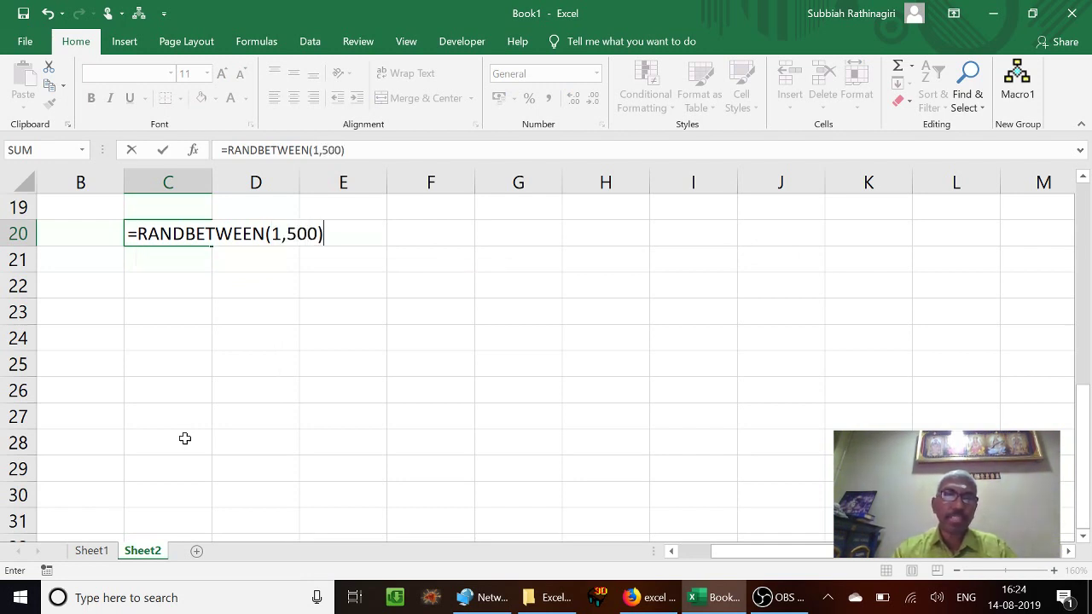
key(Return)
Step: Fill the formula down to C213, then select and copy C20:C213
key(Up)
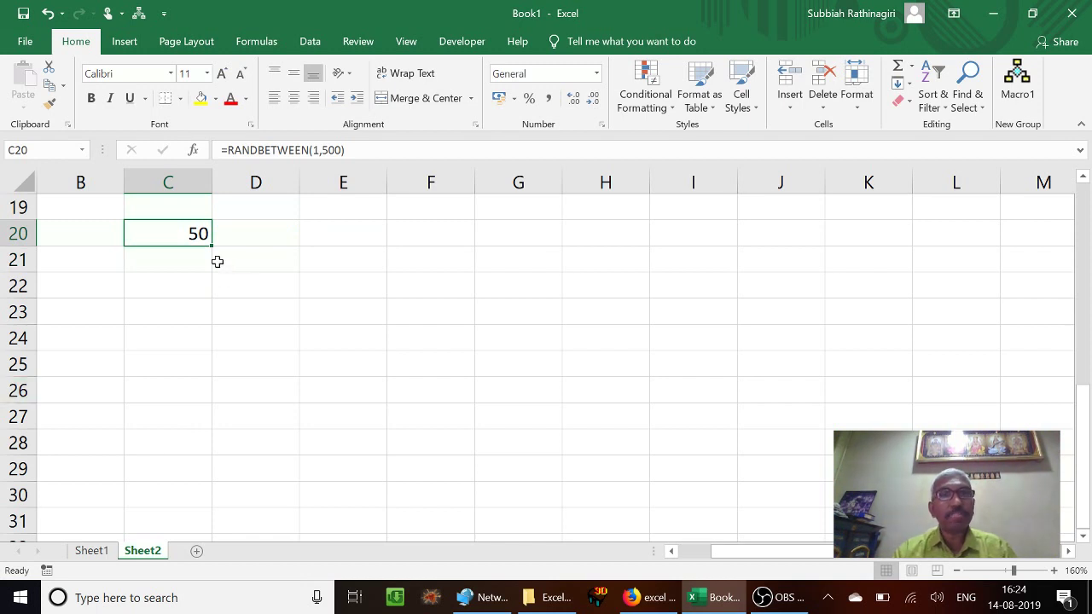
drag(213, 247, 176, 360)
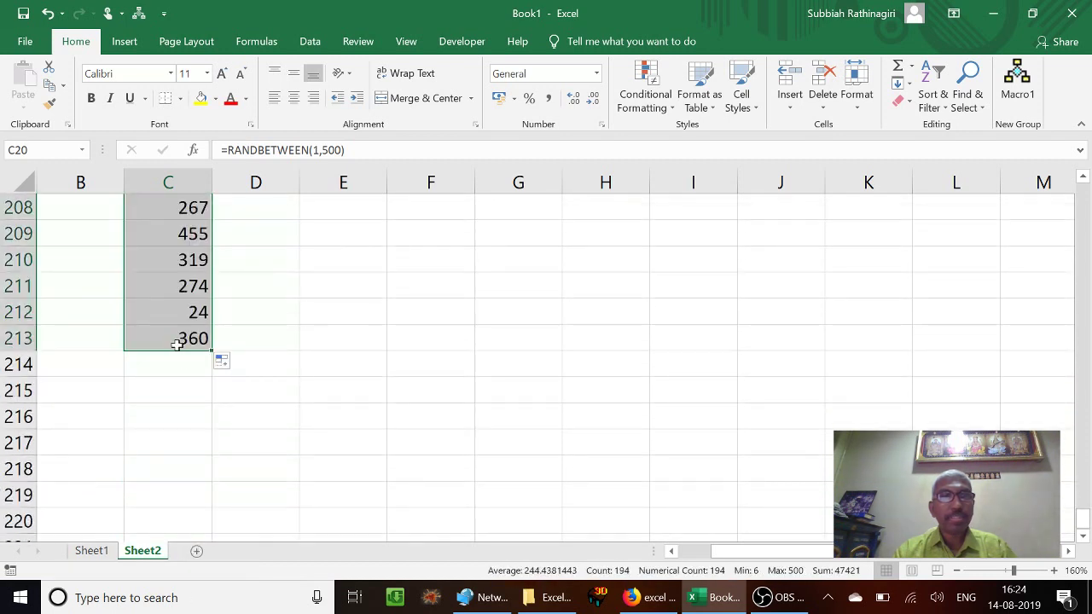
click(177, 342)
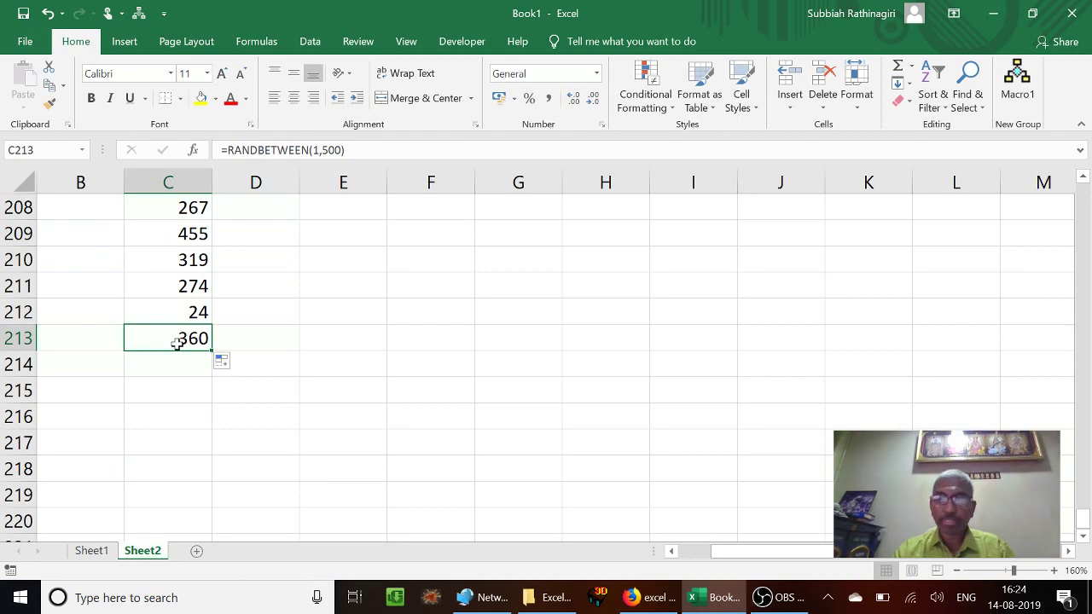
key(ctrl+Up)
key(ctrl+Down)
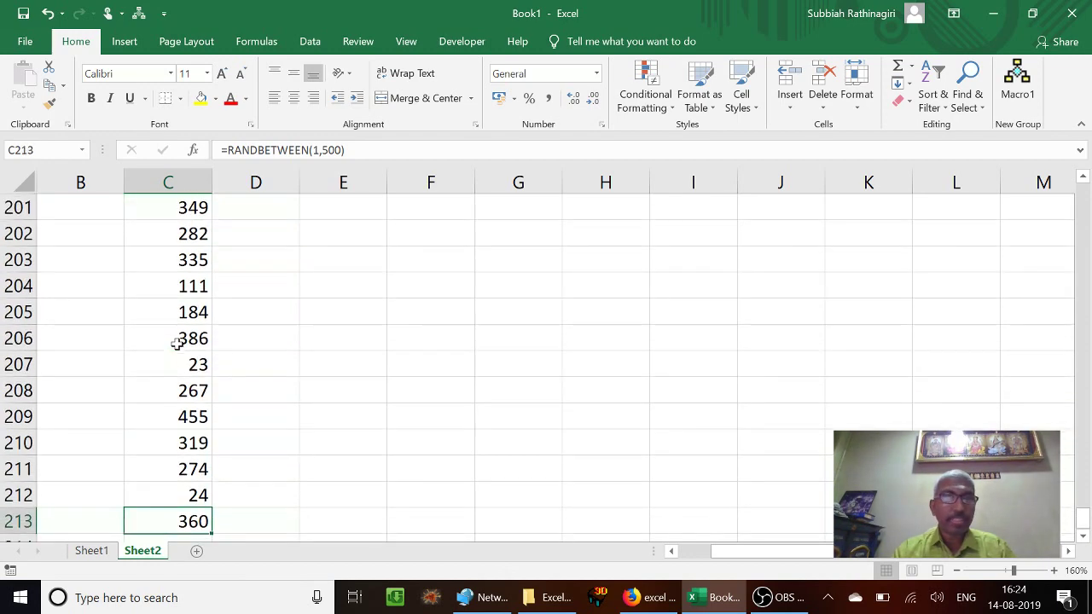
key(ctrl+Up)
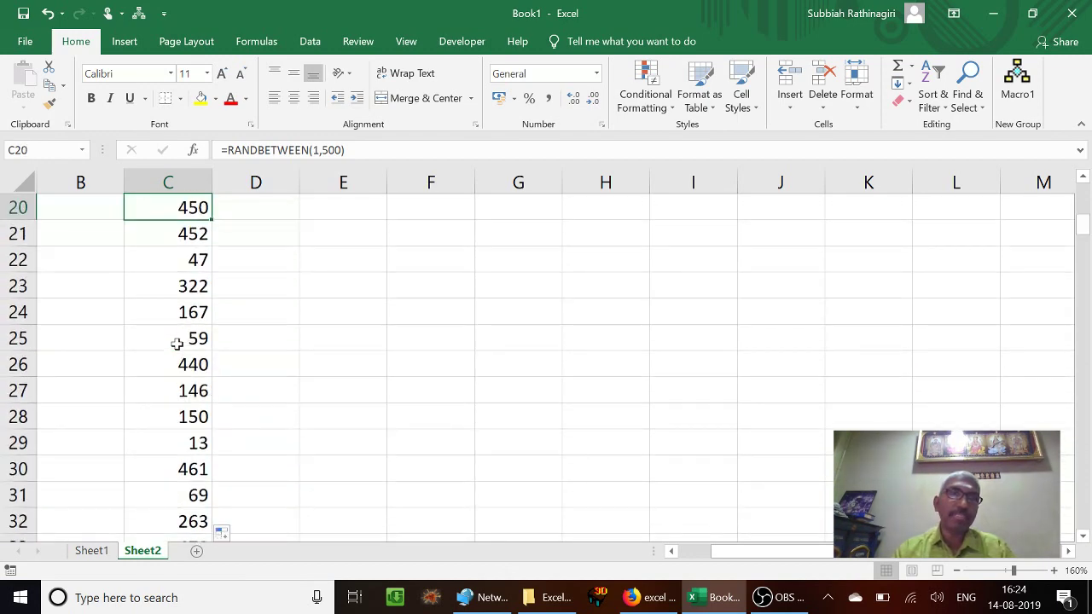
key(Up)
key(Up)
key(Up)
key(Down)
key(Down)
key(Down)
key(Down)
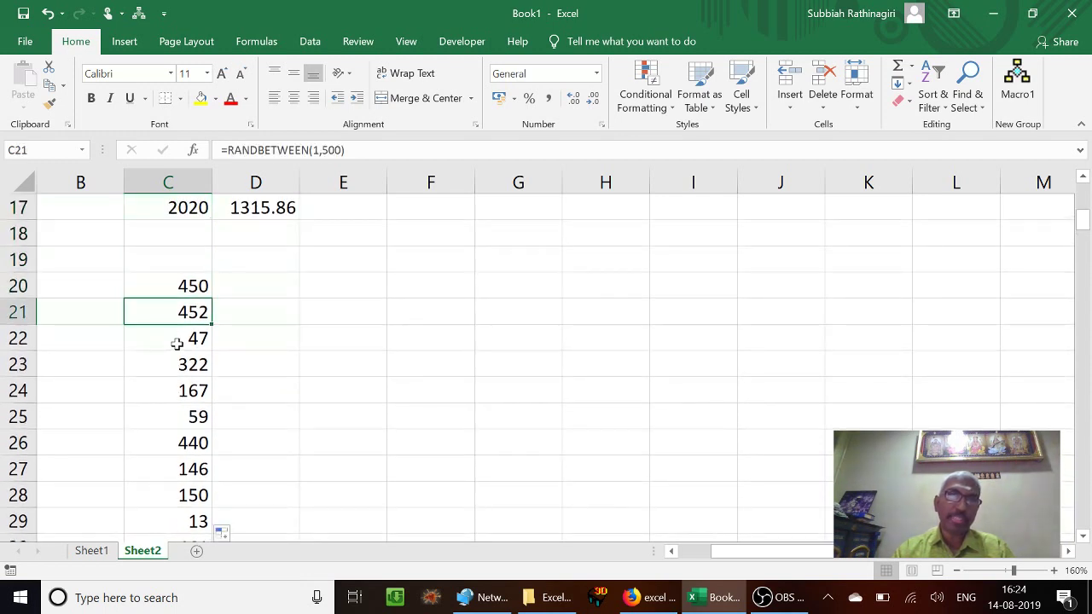
key(Up)
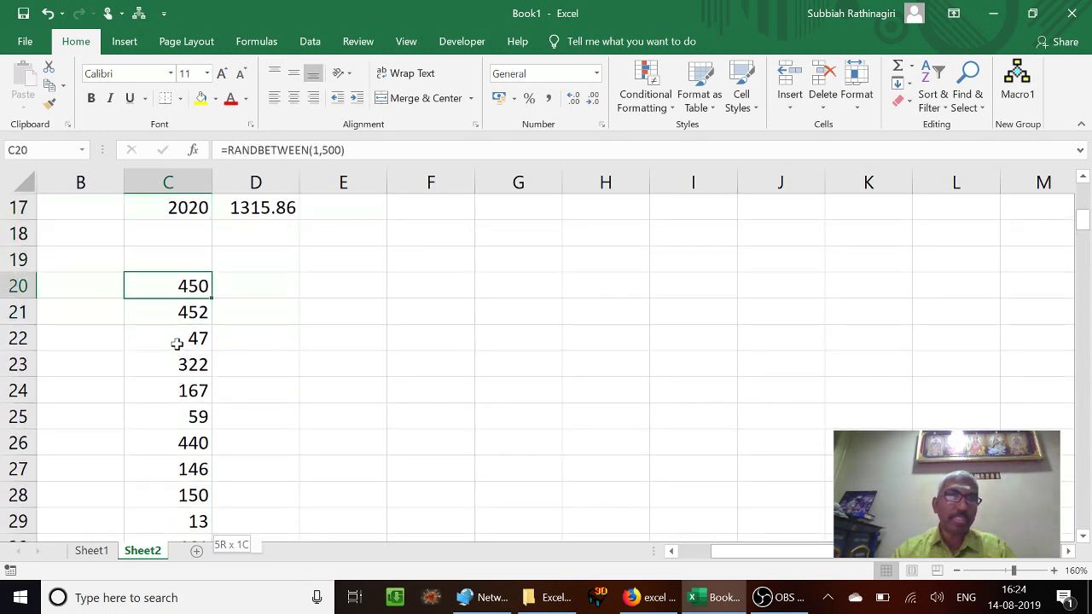
key(ctrl+shift+Down)
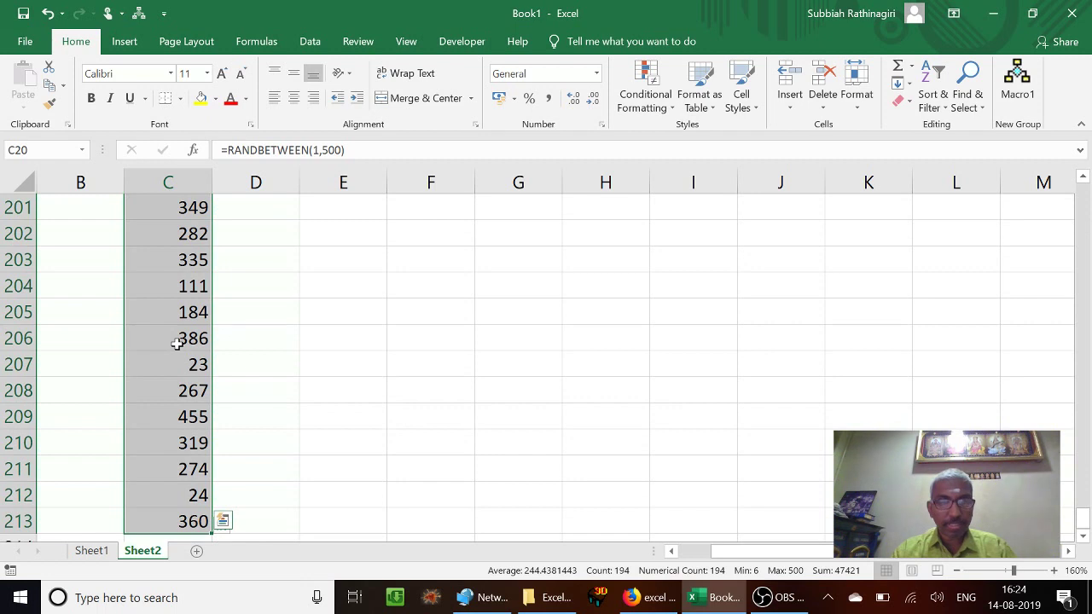
key(ctrl+c)
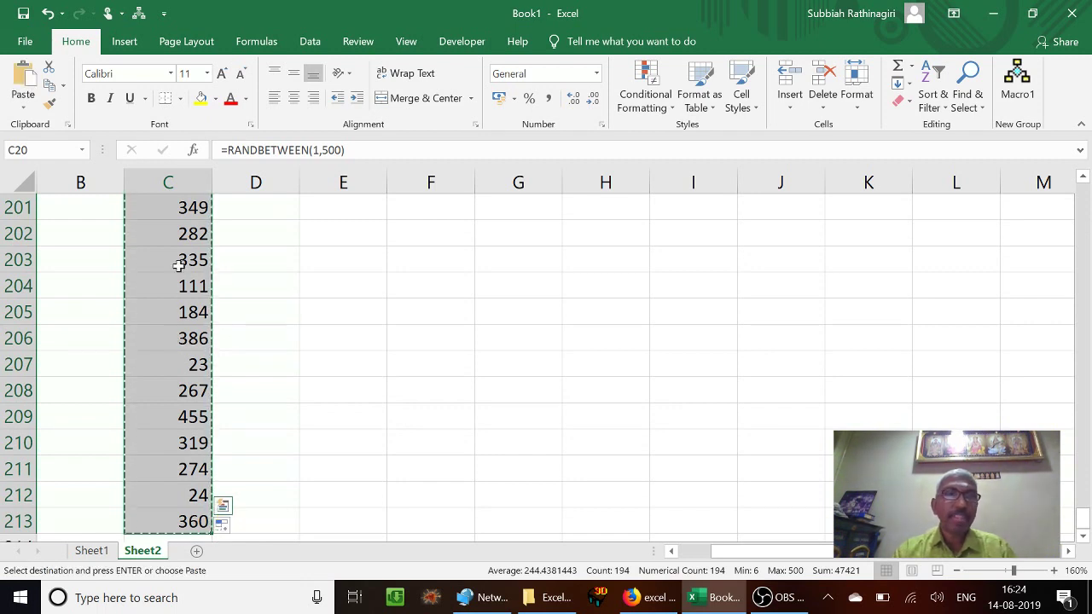
Step: Paste Special the copied range as Values, replacing the RANDBETWEEN formulas
right_click(178, 265)
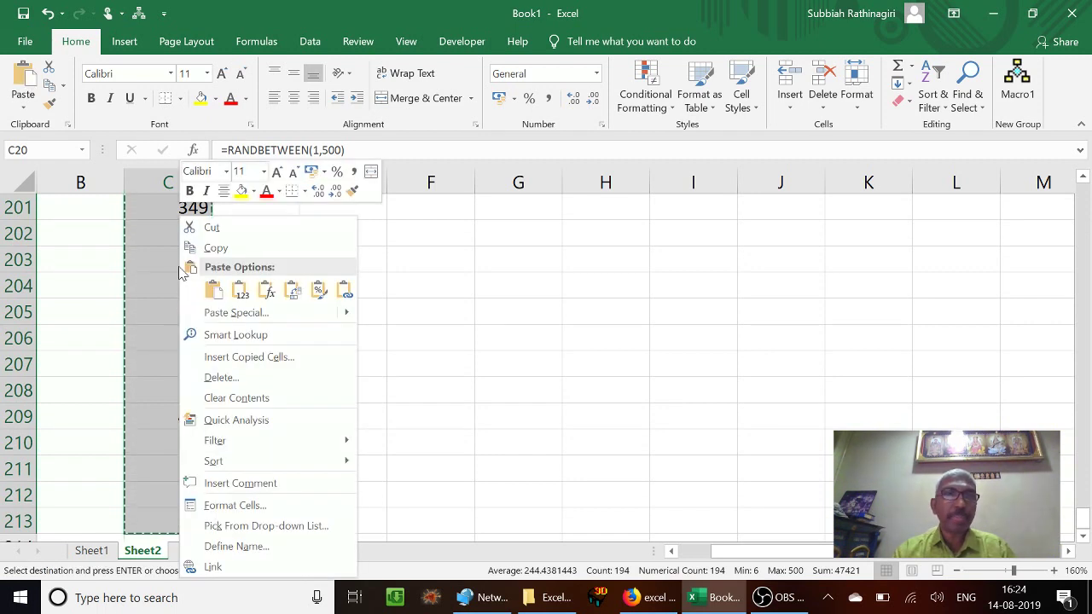
click(236, 312)
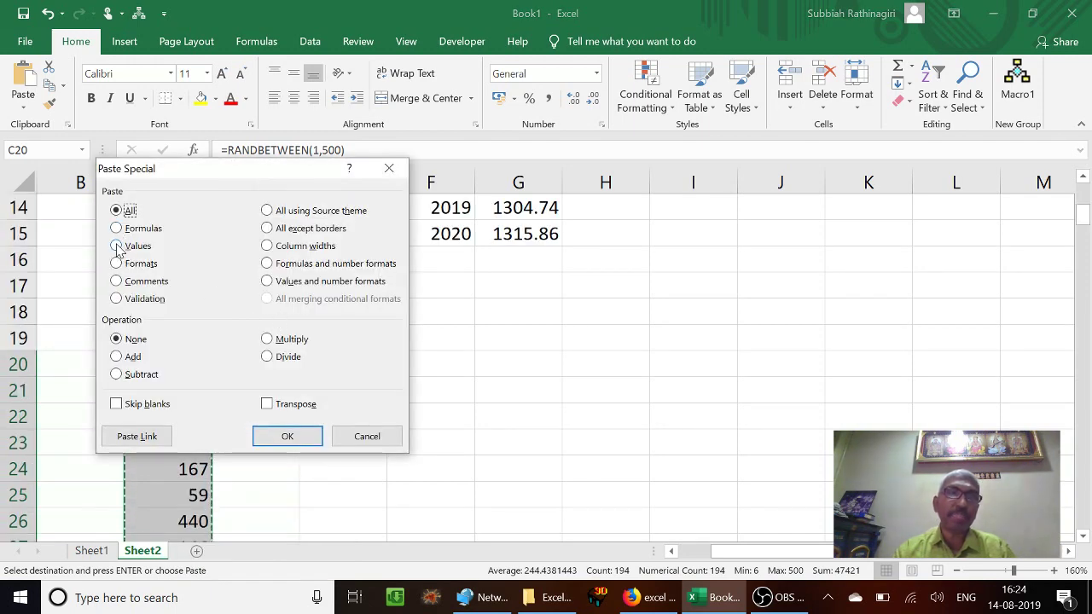
click(116, 247)
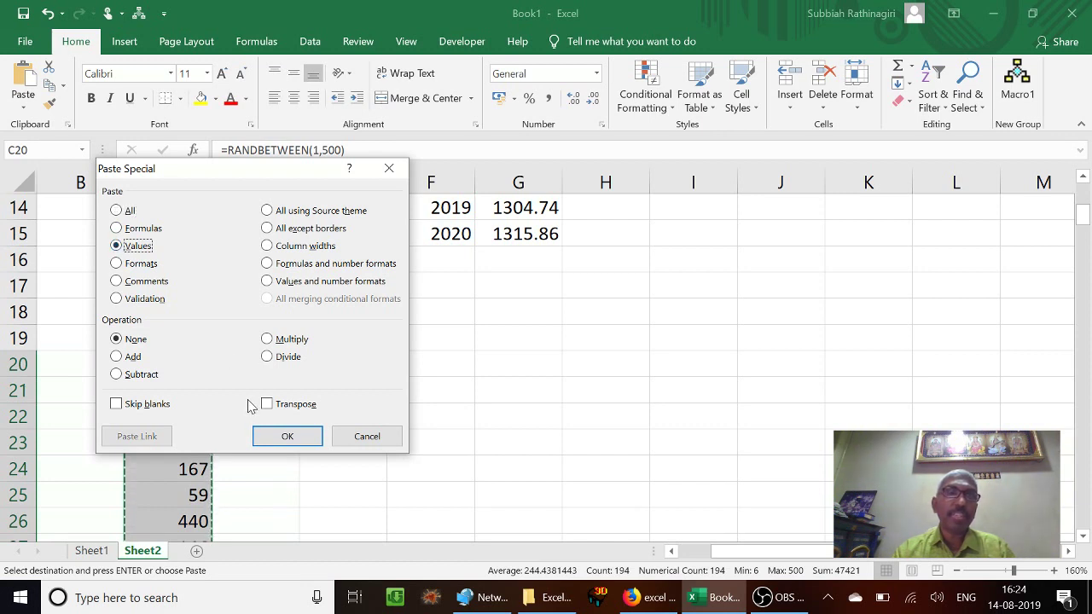
click(288, 437)
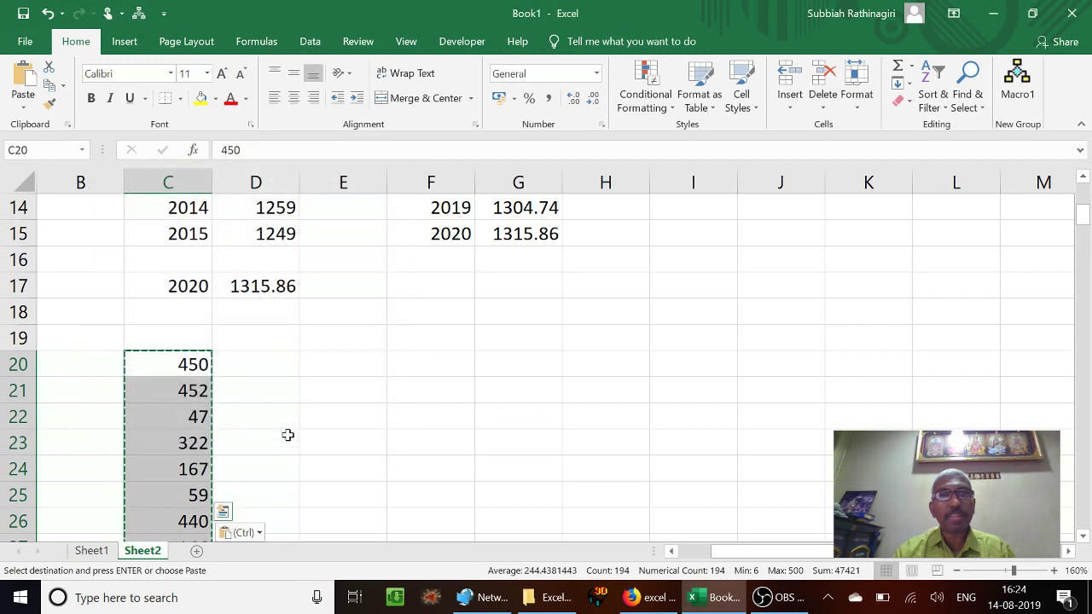
click(189, 406)
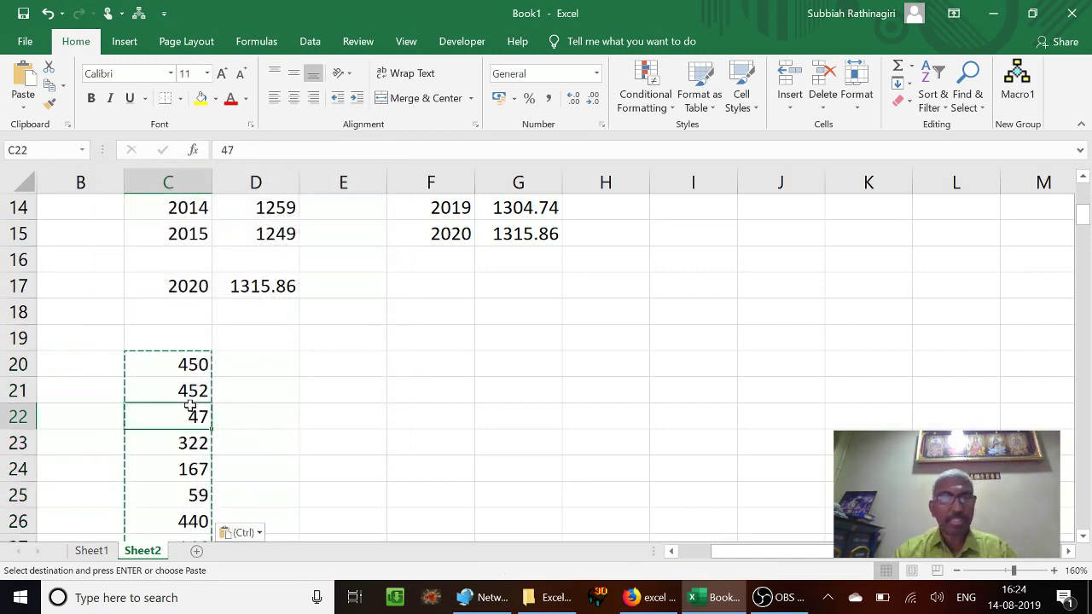
key(Escape)
Step: Check the fixed values running from C20 down to C213
key(Up)
key(Up)
key(Down)
key(Down)
key(Down)
key(Down)
key(Down)
key(Down)
key(Down)
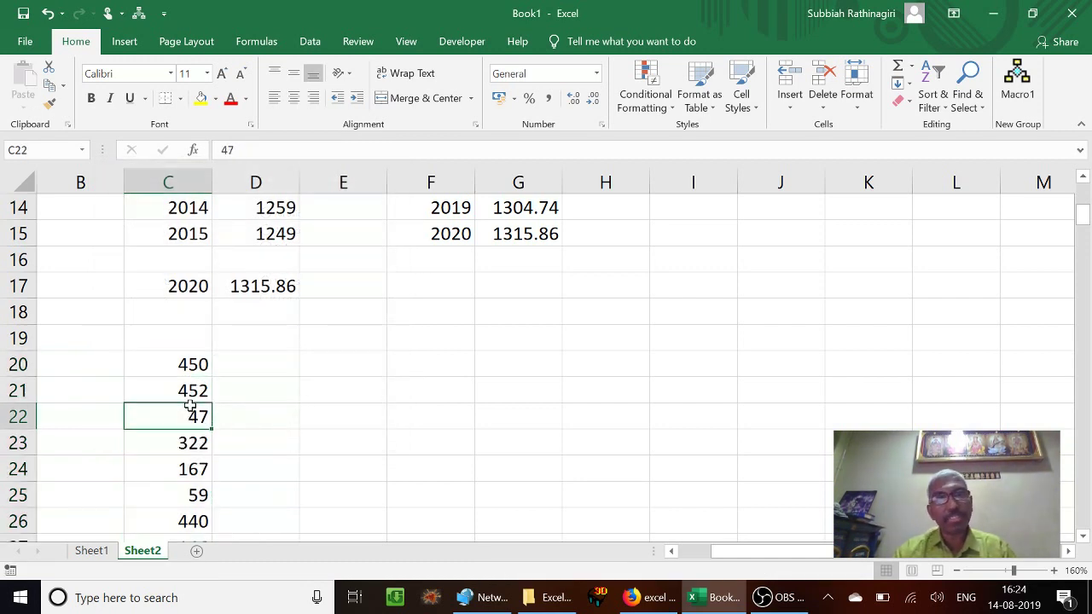
key(Down)
key(Down)
key(Down)
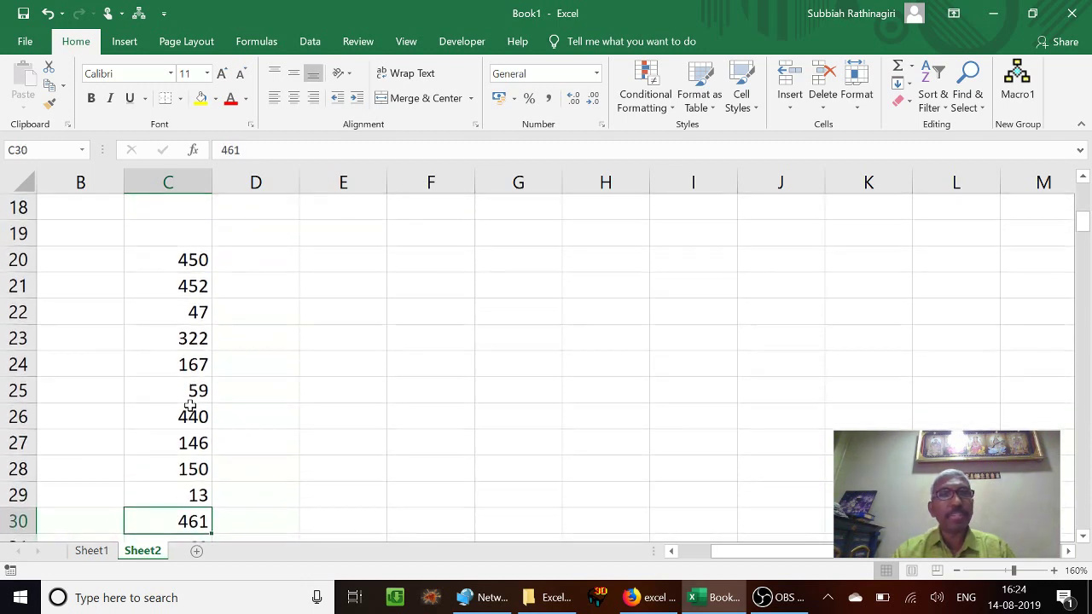
key(Up)
key(Up)
key(Up)
key(Up)
key(Up)
key(Up)
key(Up)
key(Up)
key(Up)
key(Up)
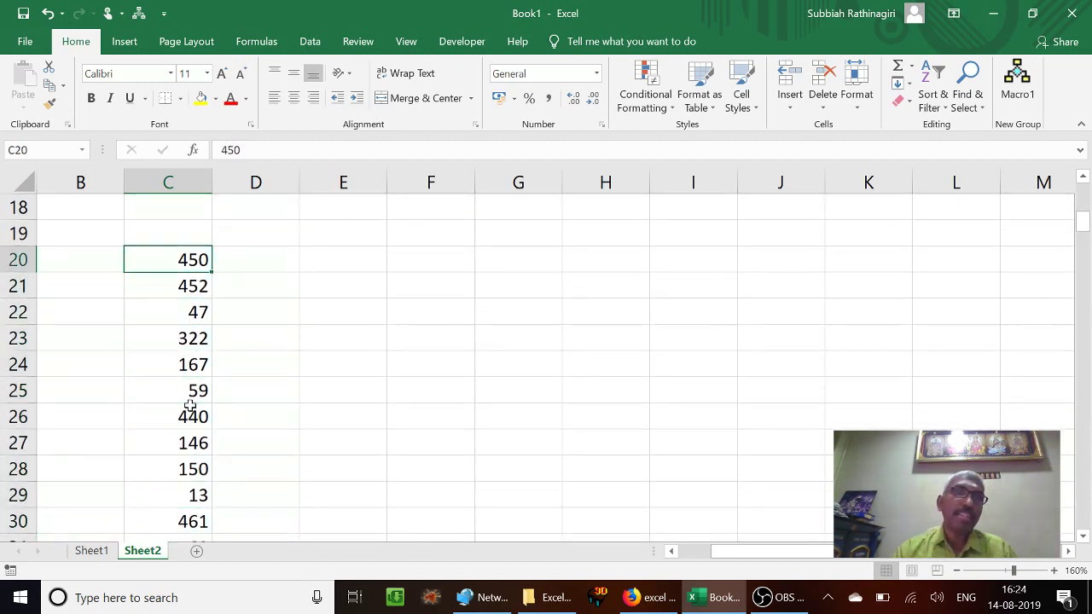
key(Down)
key(Down)
key(Down)
key(Down)
key(Up)
key(Up)
key(Up)
key(Up)
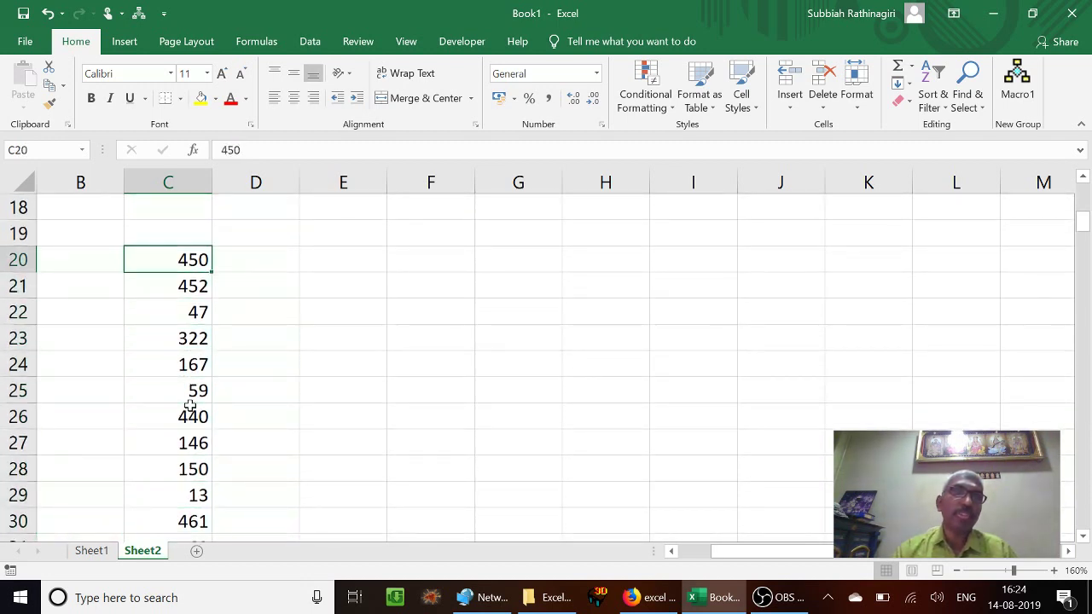
key(ctrl+shift+Down)
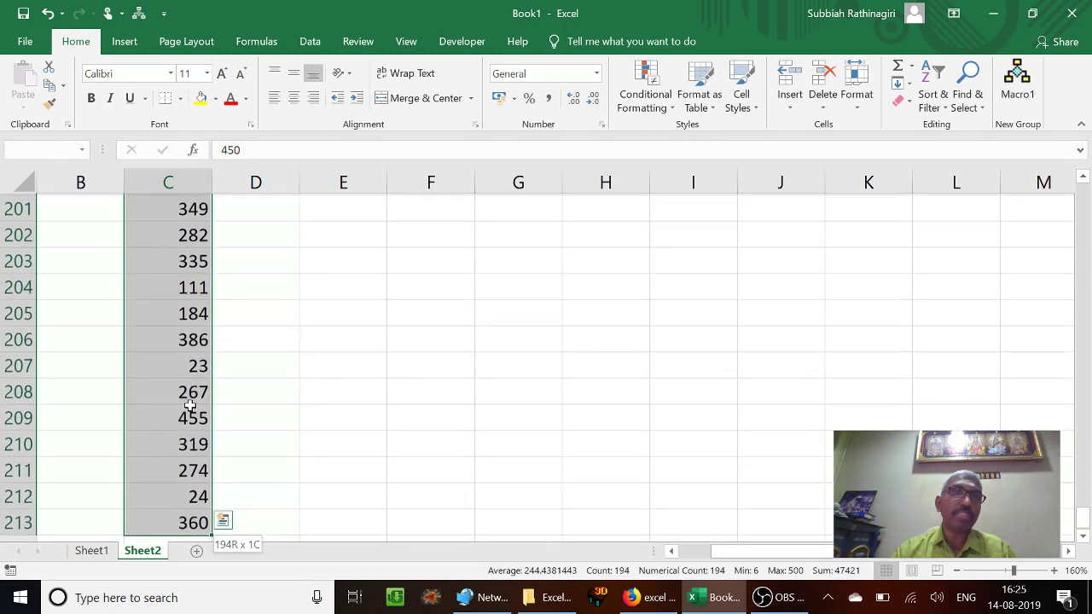
key(ctrl+shift+Up)
key(Up)
key(Up)
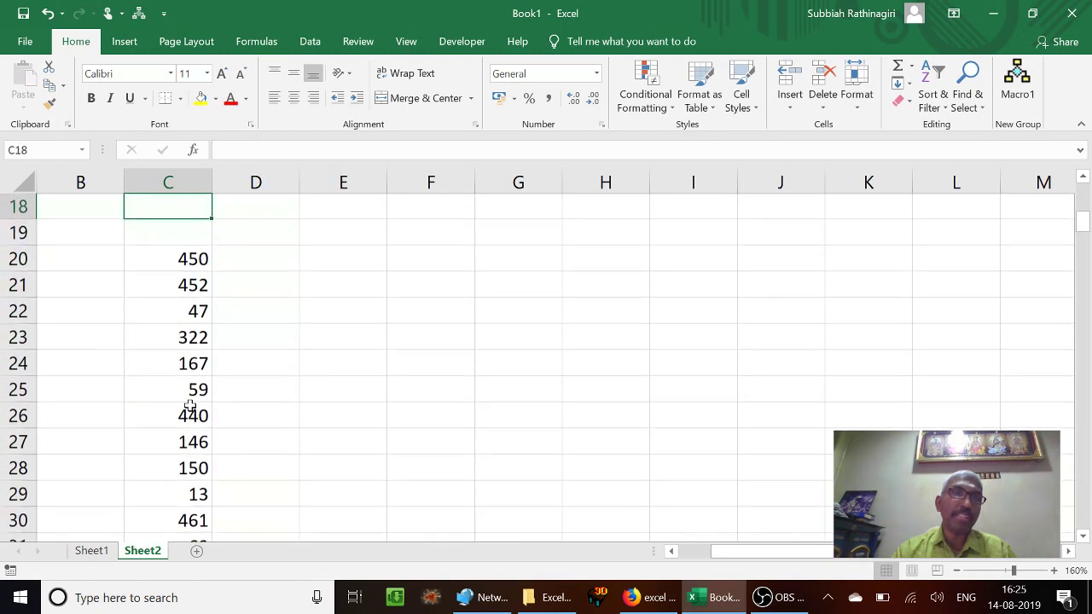
key(Down)
key(Down)
key(Down)
key(Up)
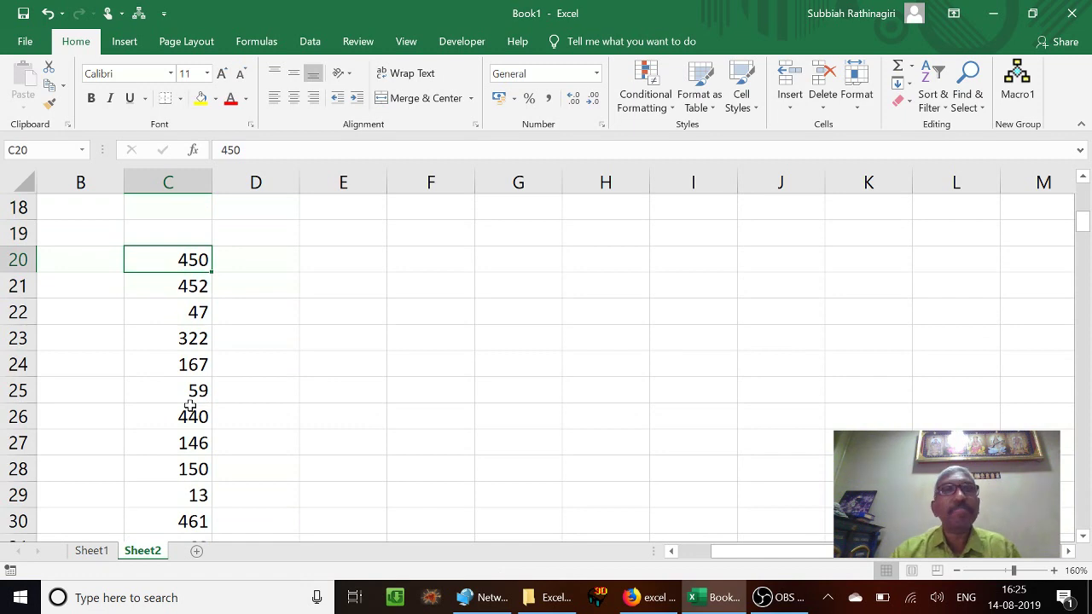
key(Up)
key(Up)
key(Up)
key(Up)
key(Up)
Step: Enter bin values 0, 100, 200, 300, 400 and 500 down E23:E28
key(Down)
key(Down)
key(Down)
key(Down)
key(Down)
key(Down)
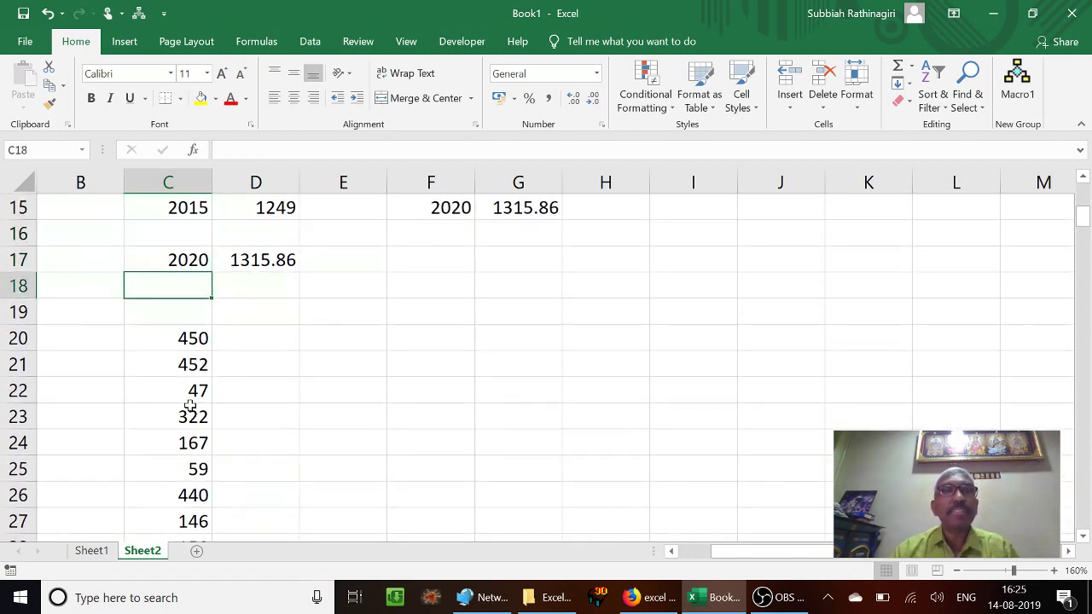
key(Down)
key(Down)
key(Right)
key(Right)
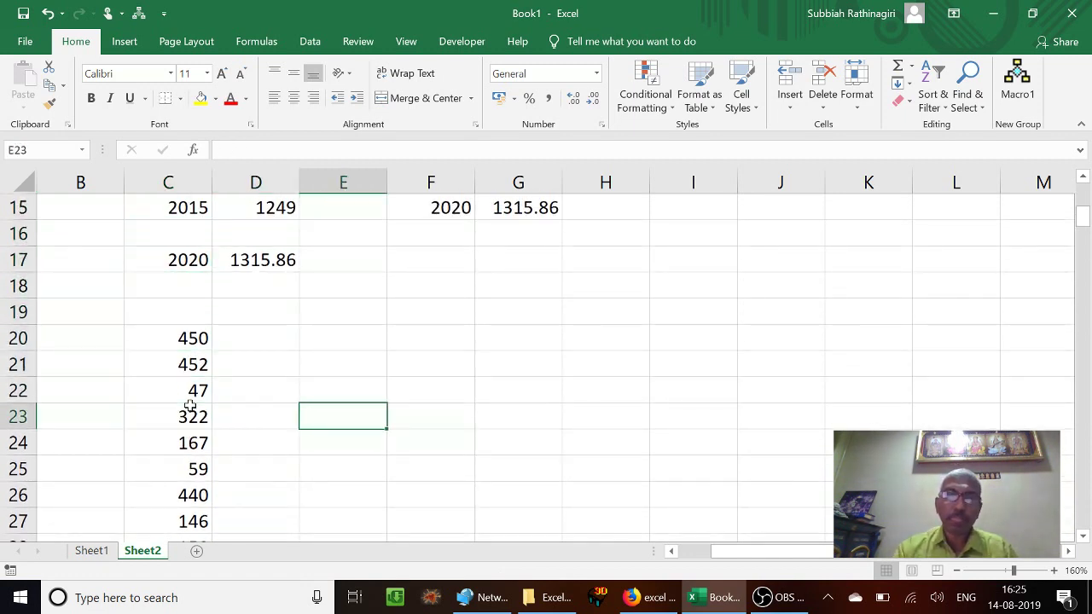
text(0)
key(Return)
text(100)
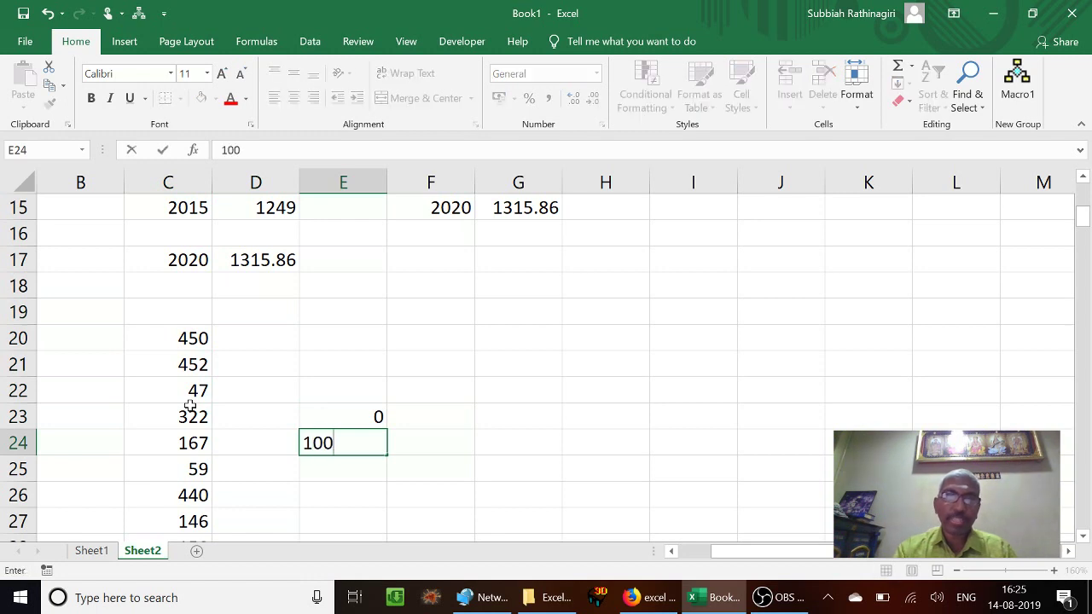
key(Return)
text(2000)
key(BackSpace)
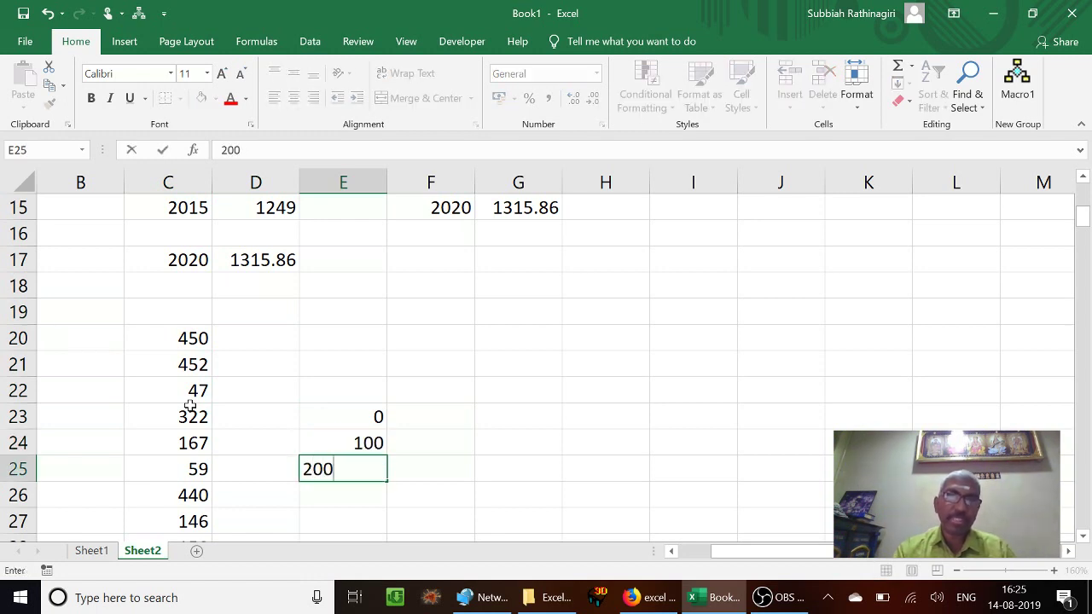
key(Return)
text(300)
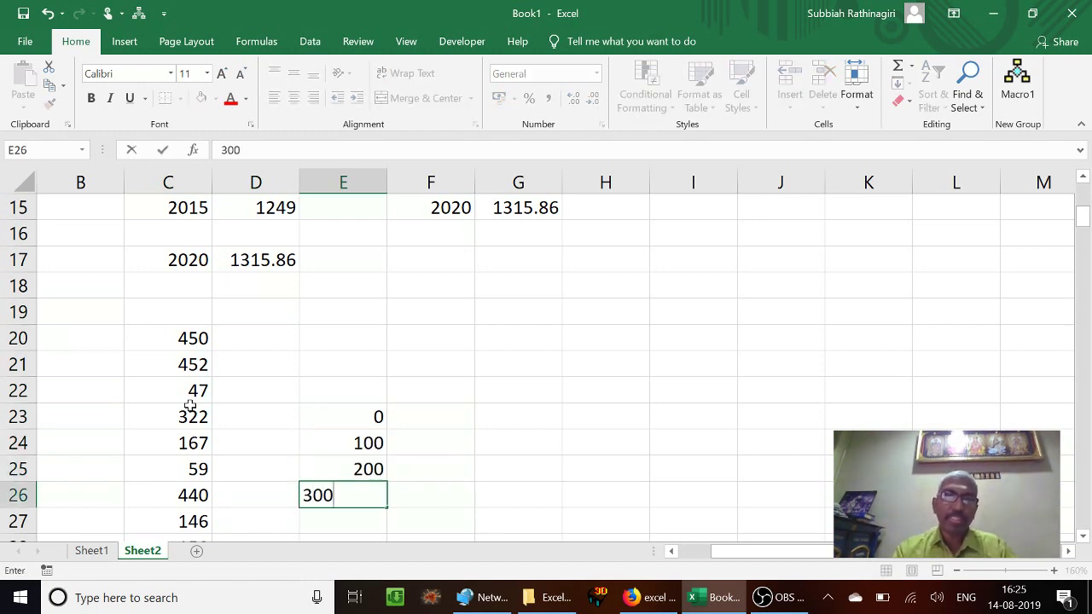
key(Return)
text(400)
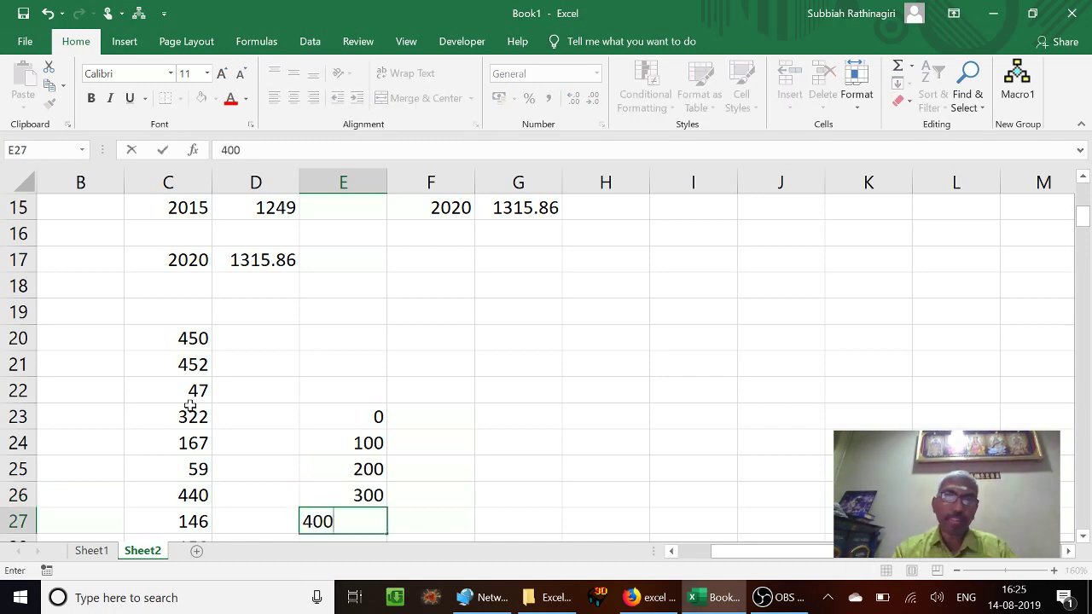
key(Return)
text(500)
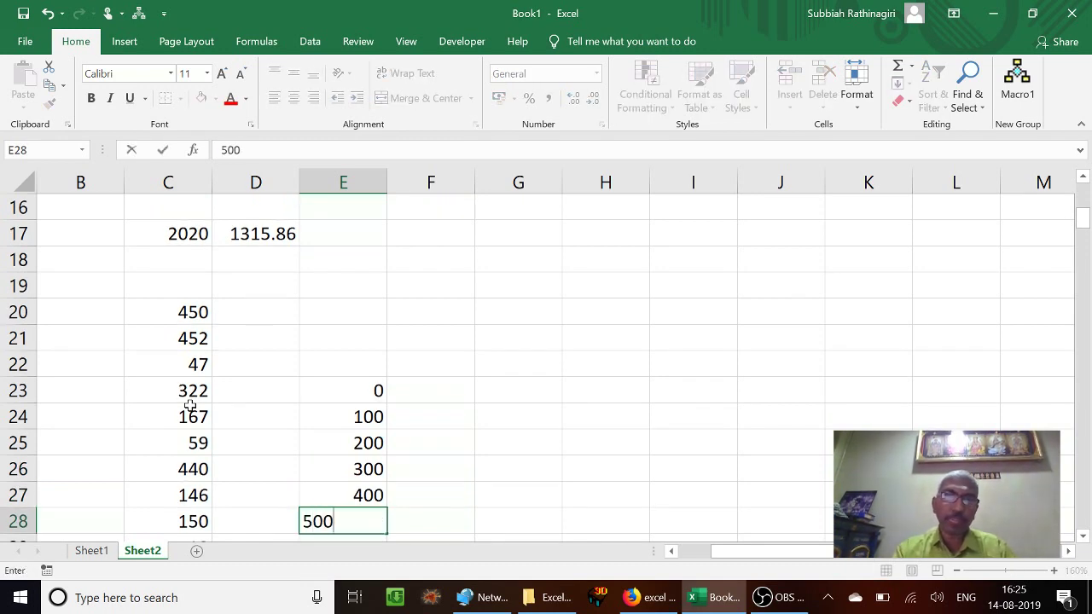
key(Return)
Step: Add the heading 'Frequency' in cell E21
key(Up)
key(Up)
key(Up)
key(Up)
key(Up)
key(Up)
key(Up)
key(Up)
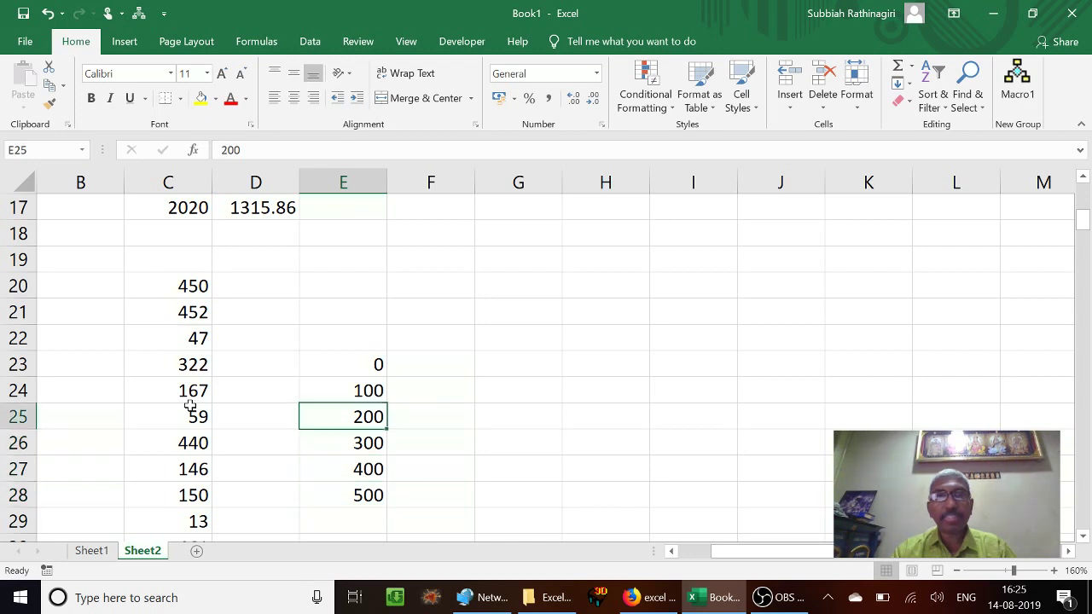
text(Fre)
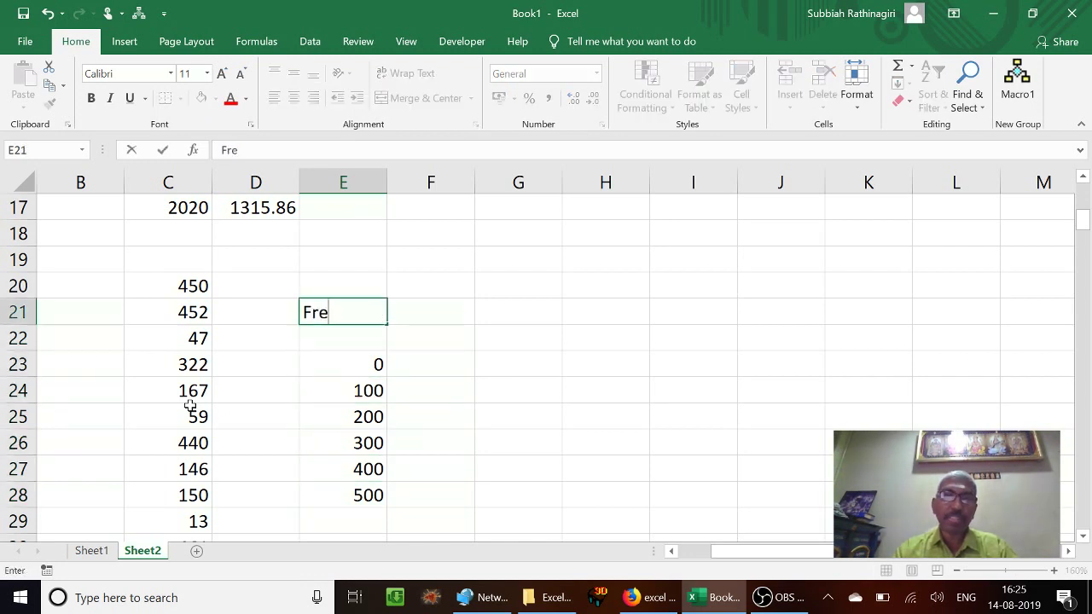
text(quency)
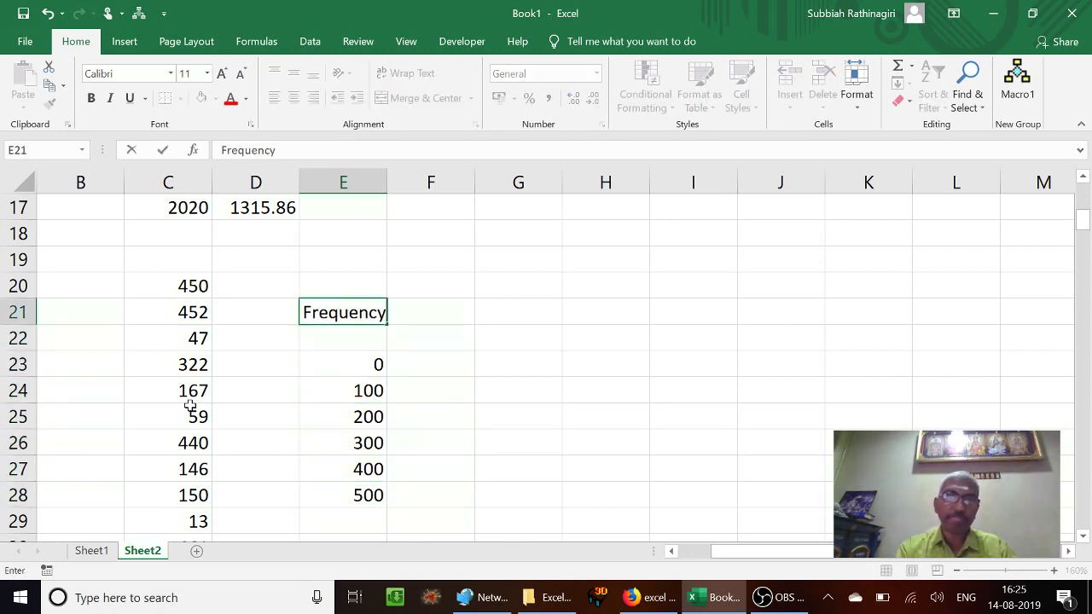
key(Return)
key(Up)
key(Right)
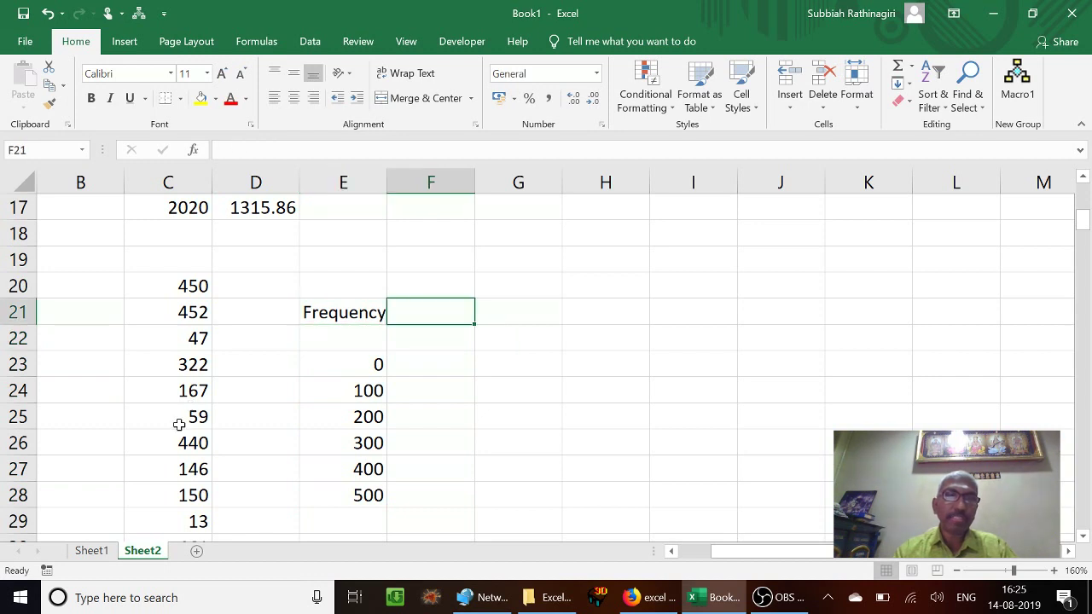
key(super)
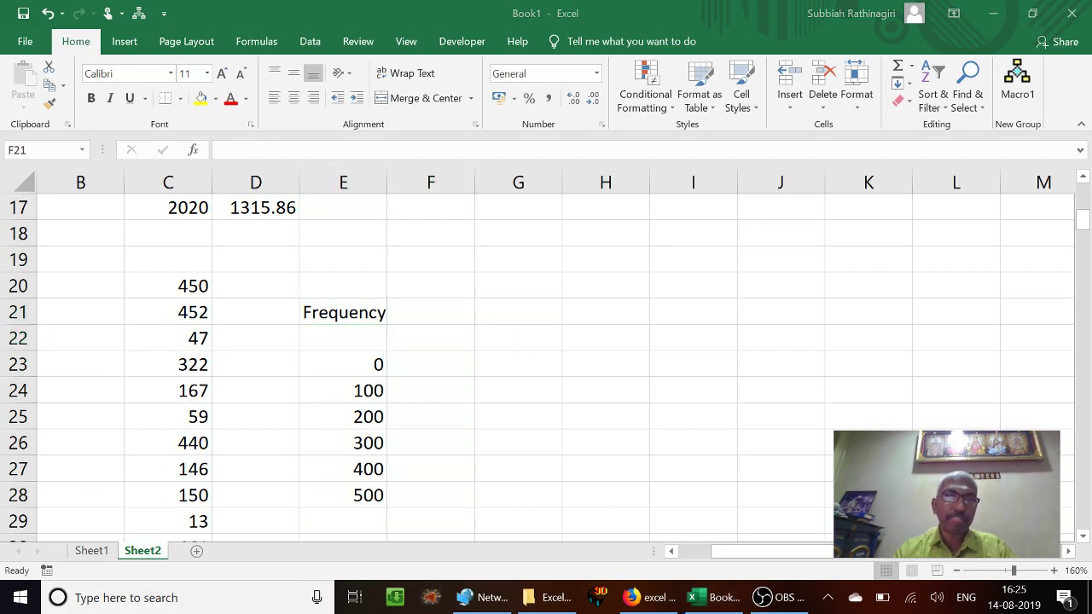
Step: Enter the Tamil word for frequency in Windows Search, copy it, and close search
text(w)
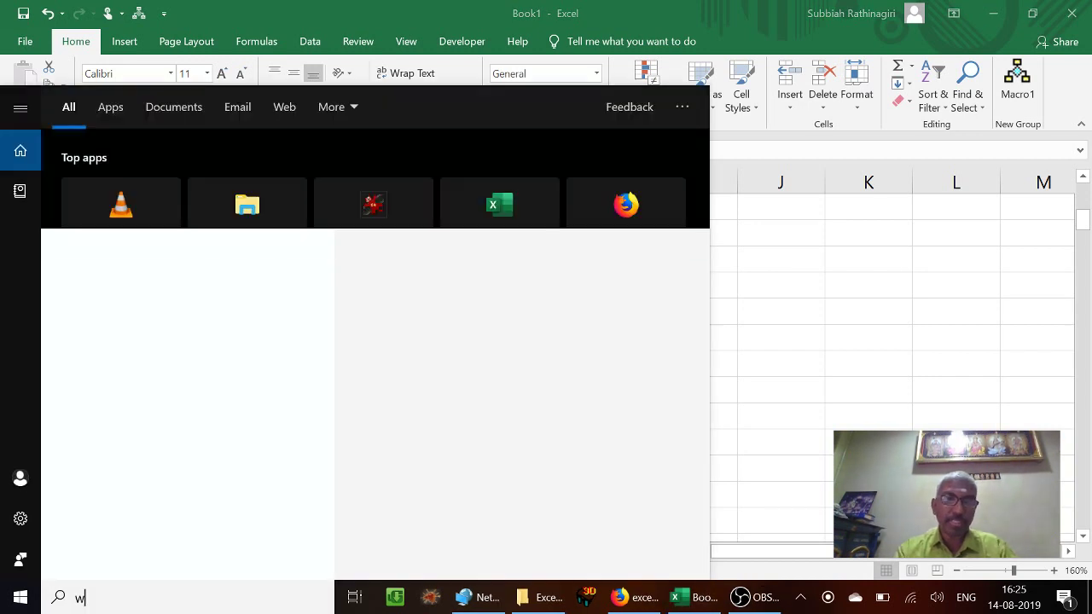
text(iநிக)
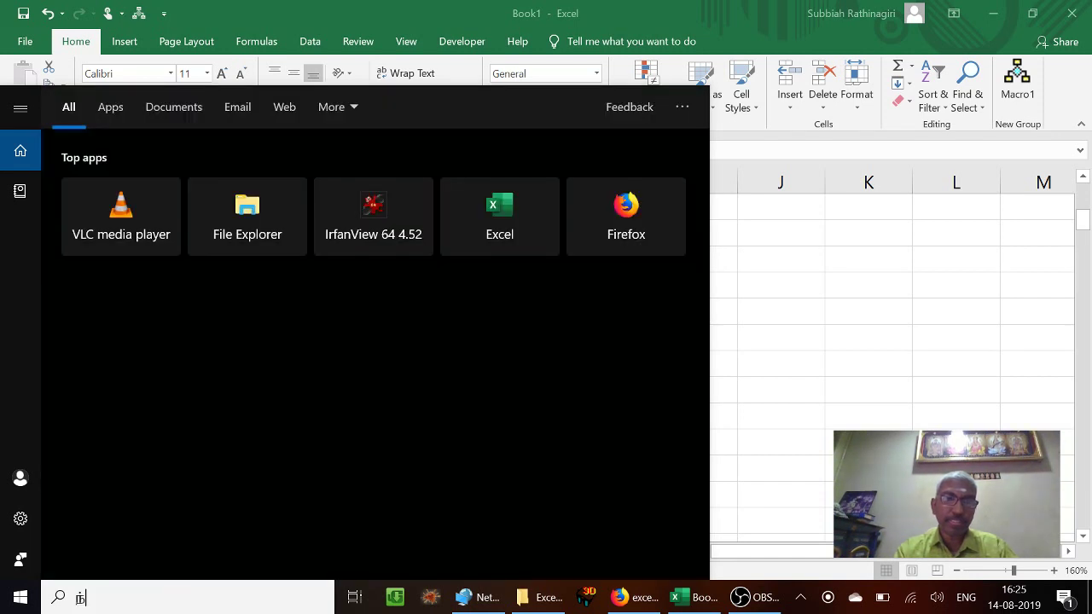
text(ழ)
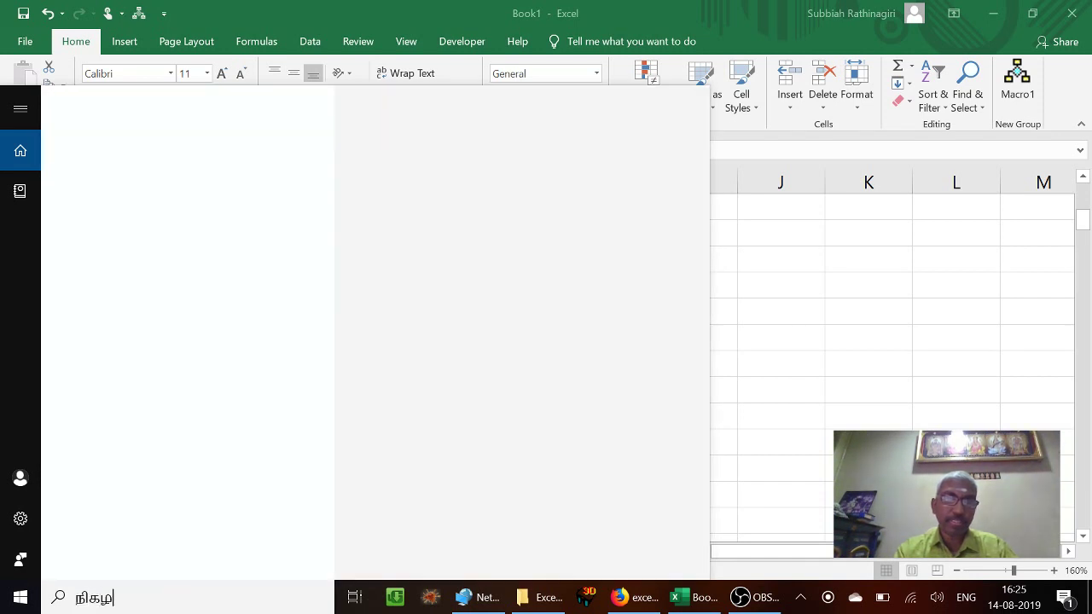
text(்வெண்)
key(ctrl+a)
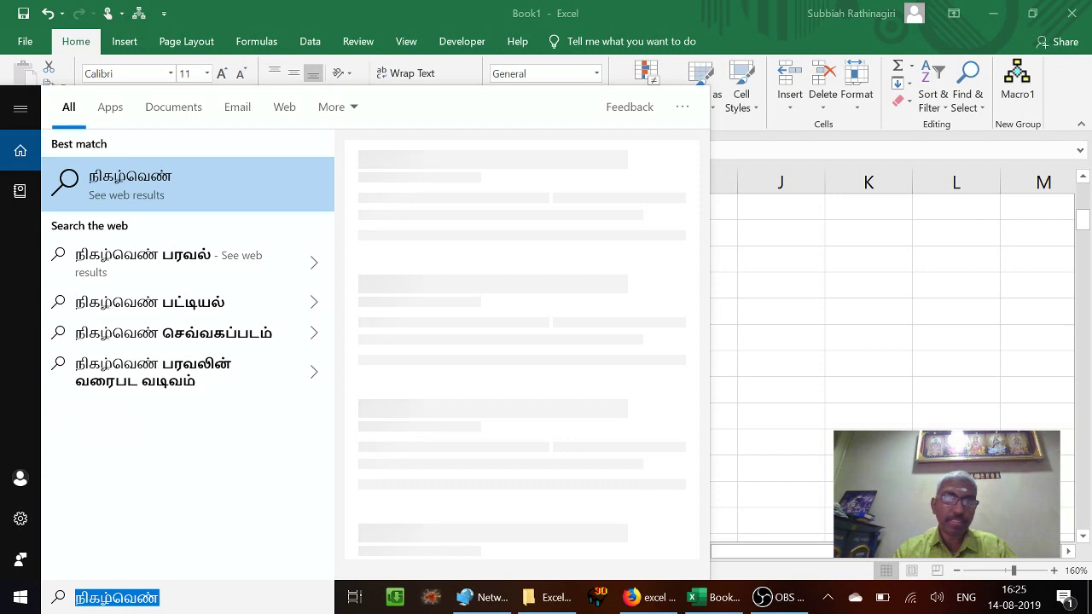
key(BackSpace)
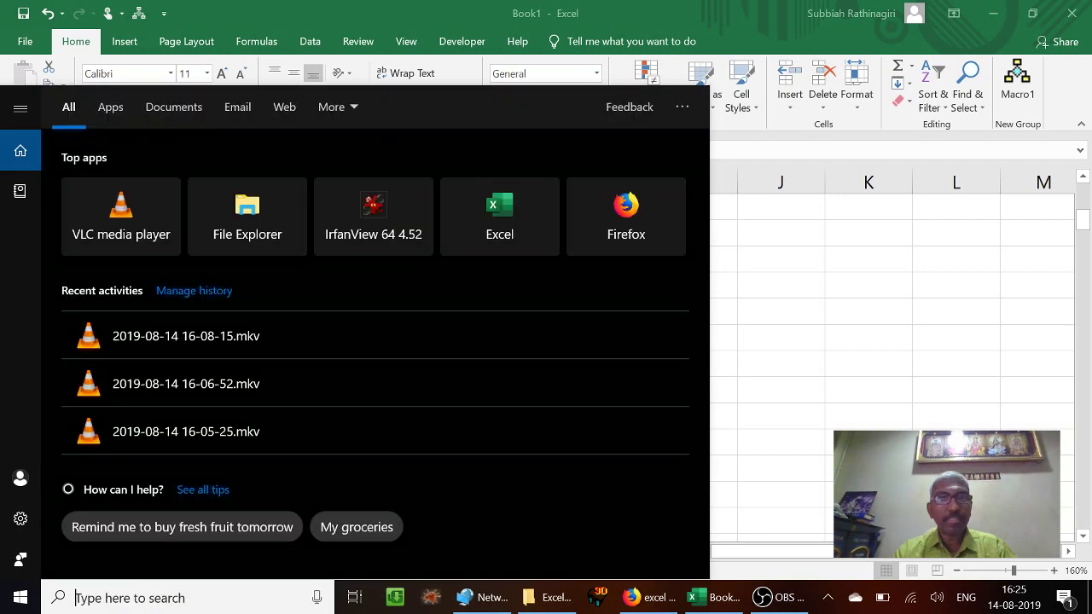
key(Escape)
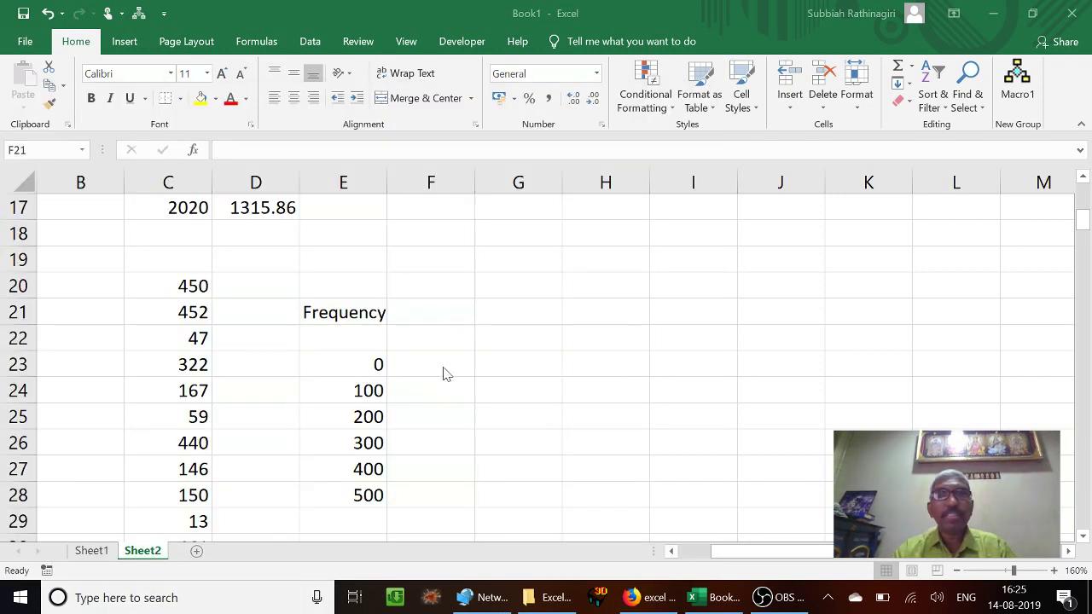
Step: Paste the Tamil word நிகழ்வெண் into F21 beside the Frequency heading
click(435, 307)
key(ctrl+v)
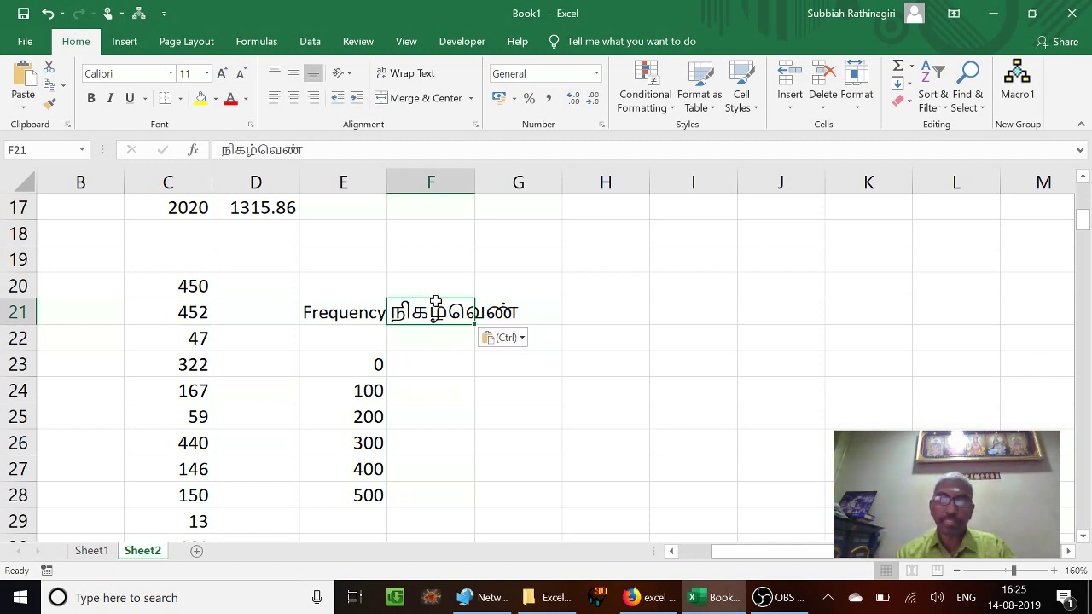
key(Down)
key(Down)
key(Down)
key(Left)
key(Left)
key(Left)
key(Left)
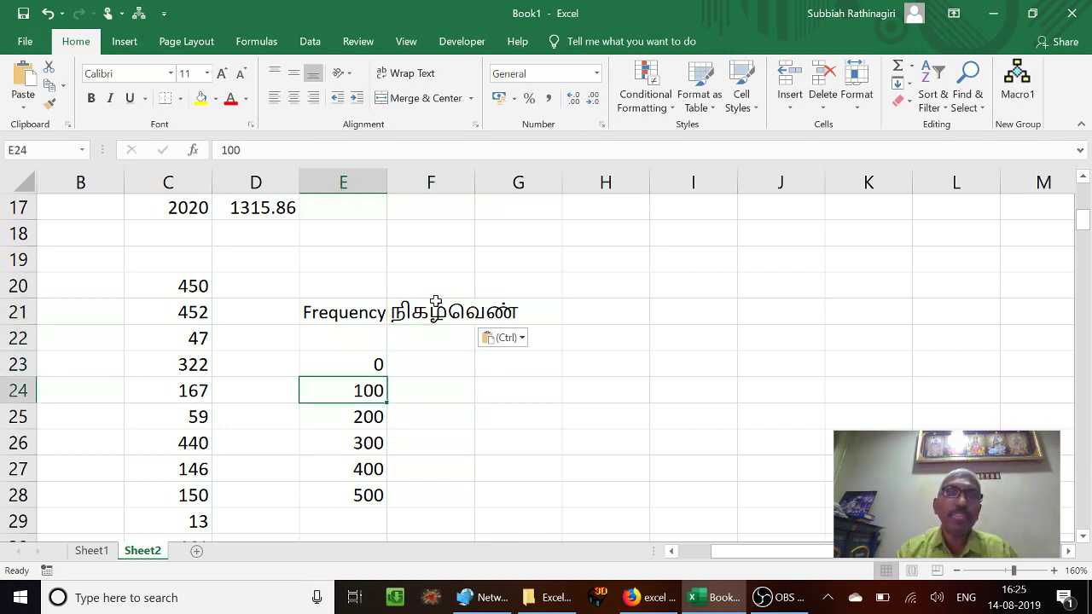
key(Right)
key(Up)
key(Up)
key(Up)
key(Up)
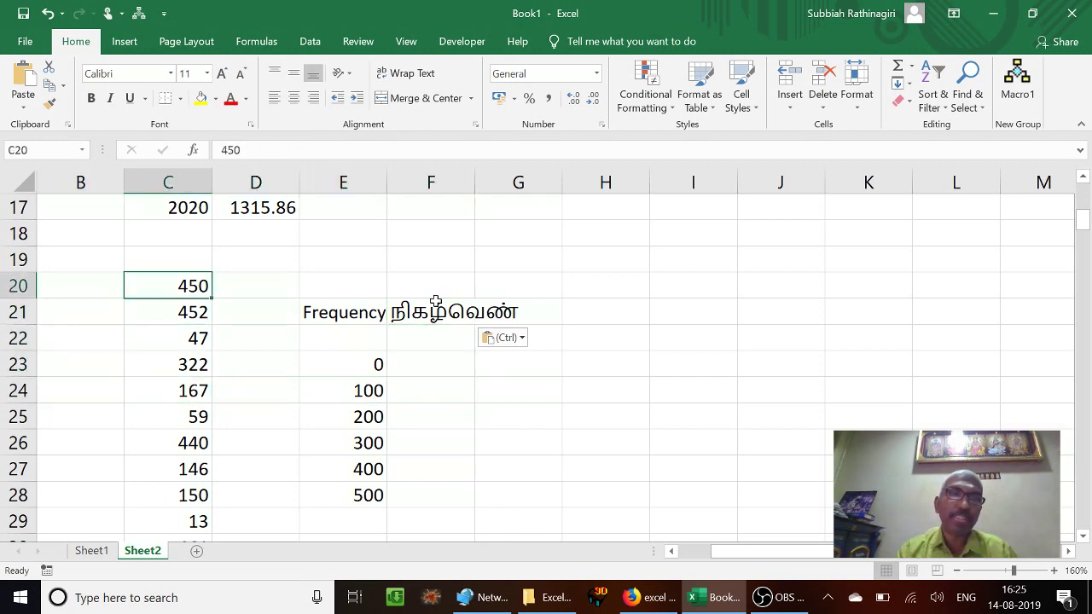
key(ctrl+Down)
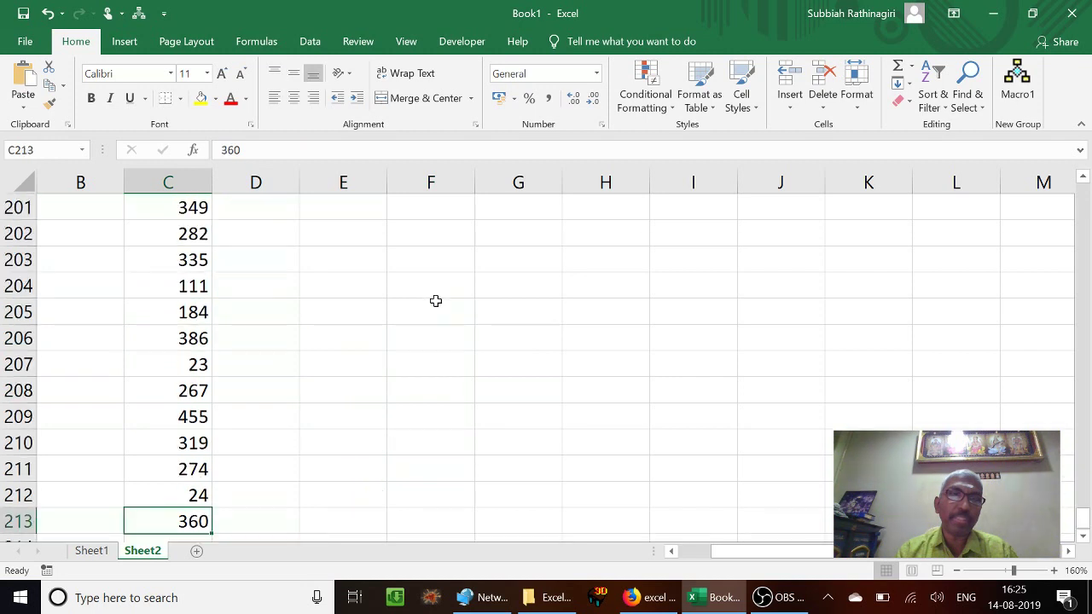
key(ctrl+Up)
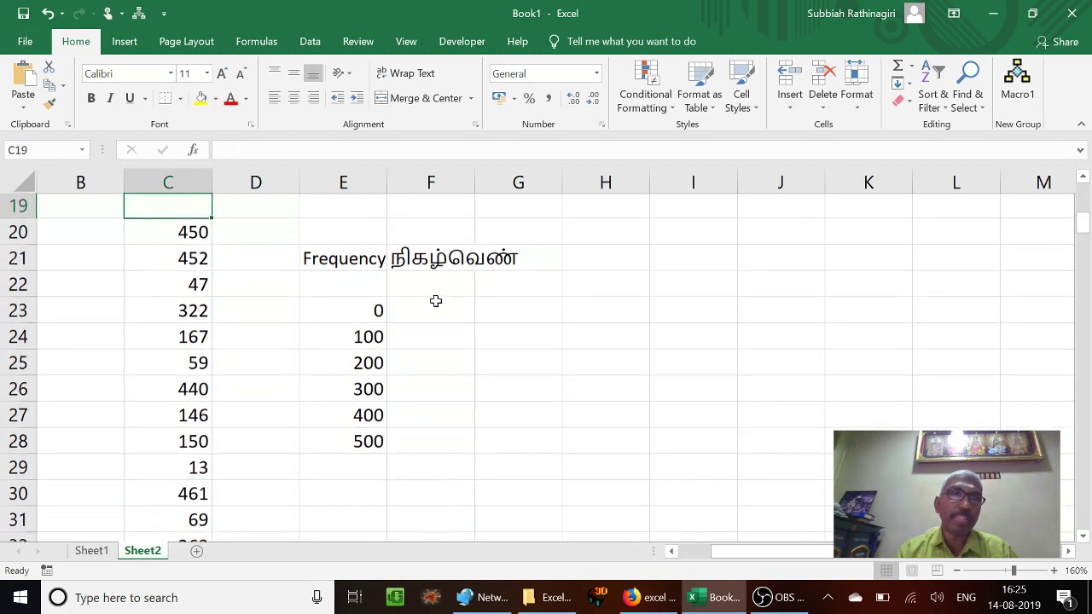
Step: Review the column C values and settle on F24 beside bin 100
key(Down)
key(Down)
key(Down)
key(Down)
key(Right)
key(Right)
key(Right)
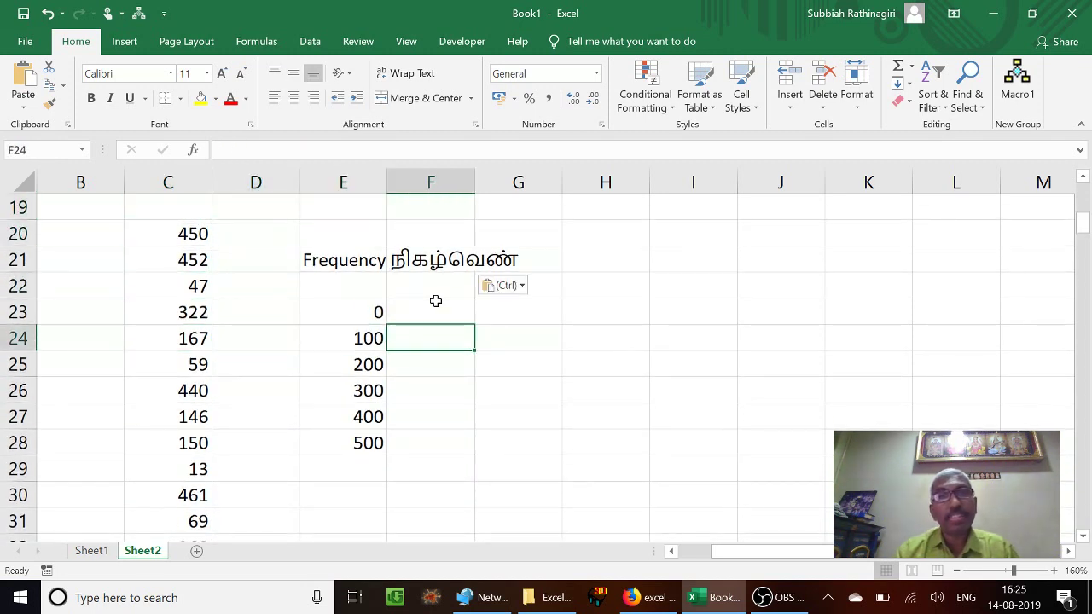
key(Up)
key(Down)
key(Up)
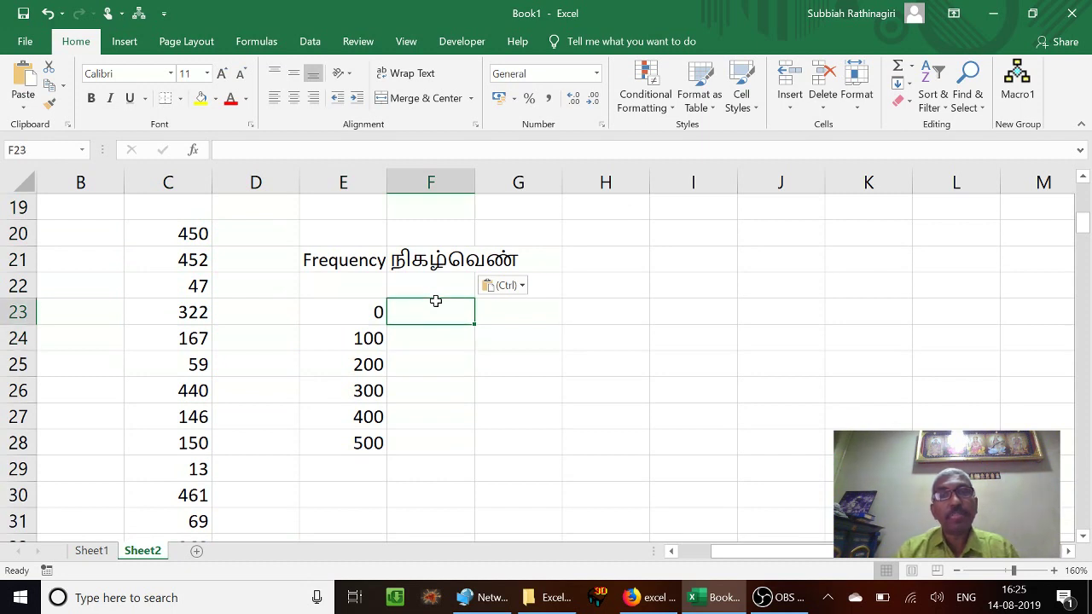
key(Down)
key(Down)
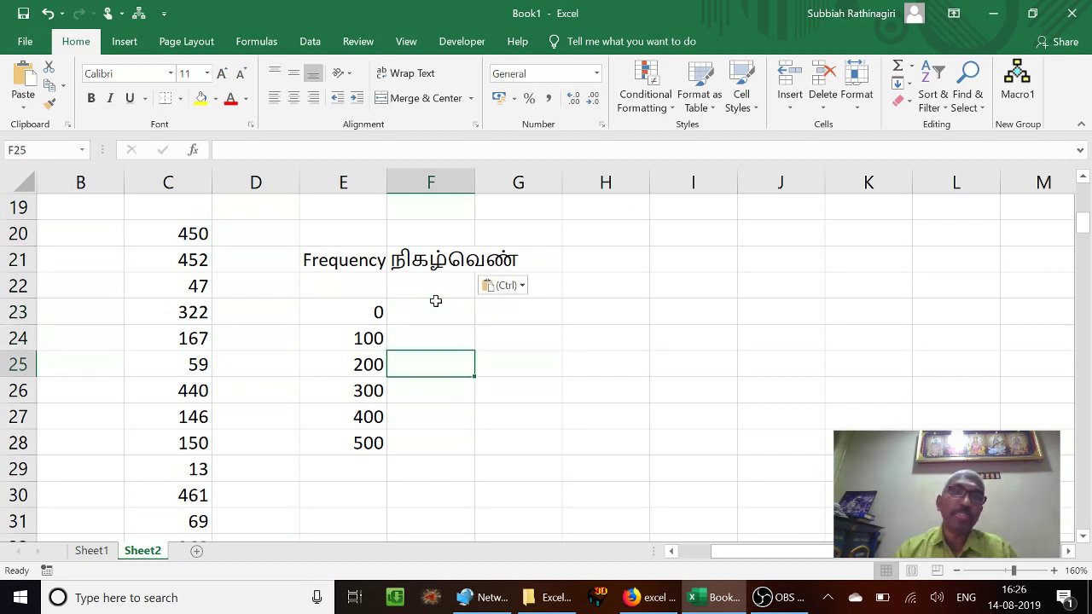
key(Down)
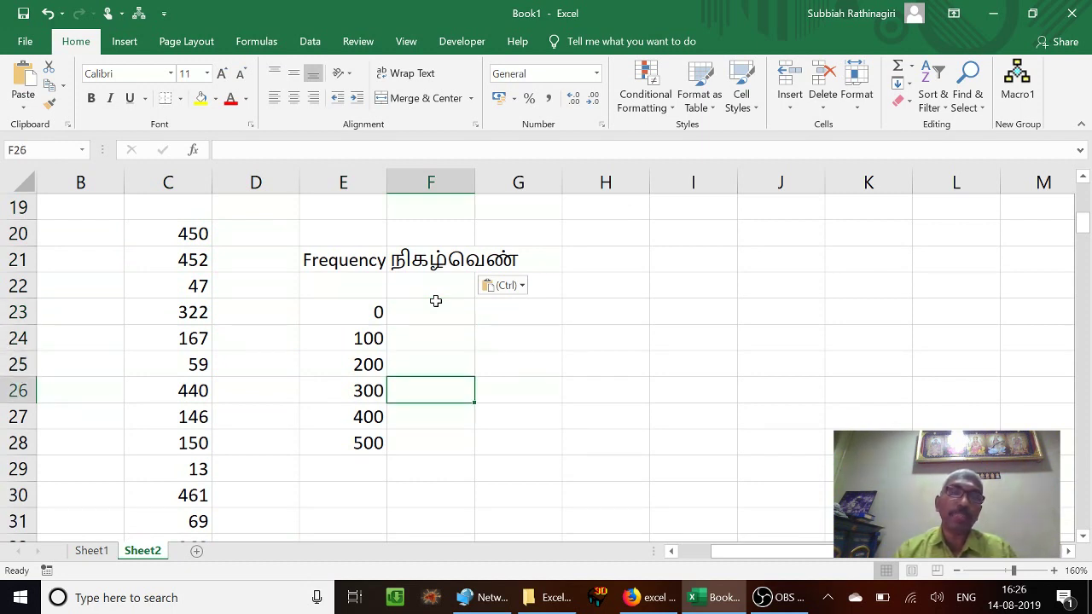
key(Down)
key(Down)
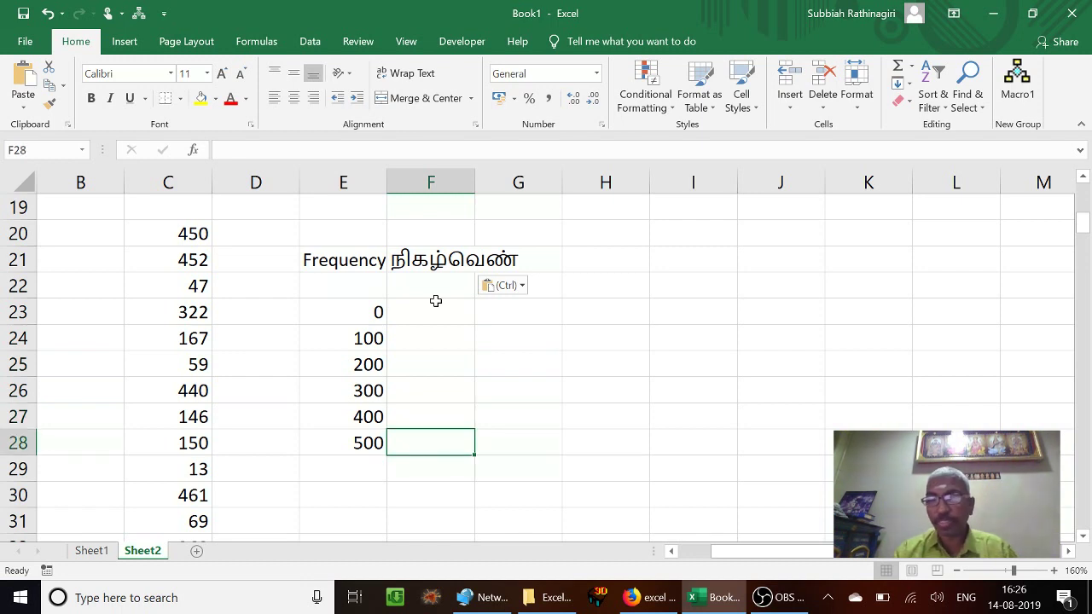
key(Up)
key(Up)
key(Up)
key(Up)
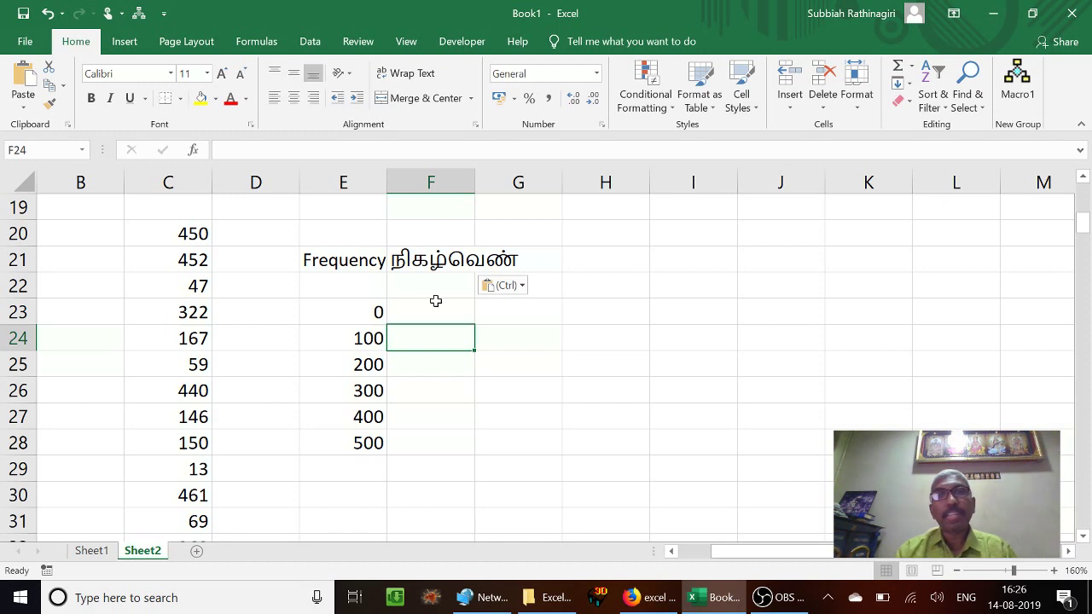
key(Up)
key(Down)
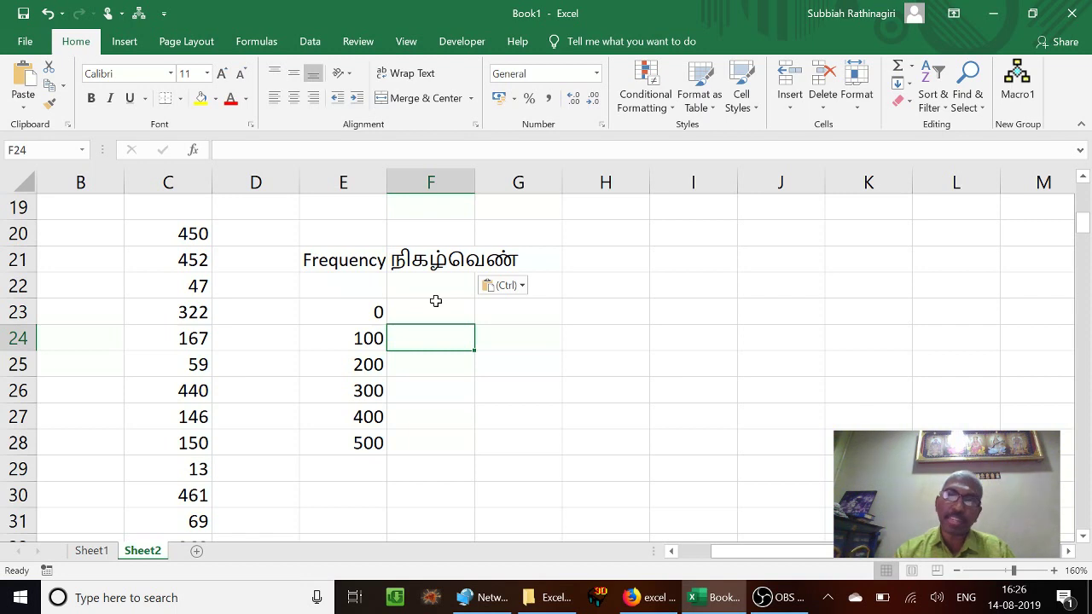
Step: Start a COUNTIFS in F24 with range C20:C213 and criterion ">"&E23
text(=)
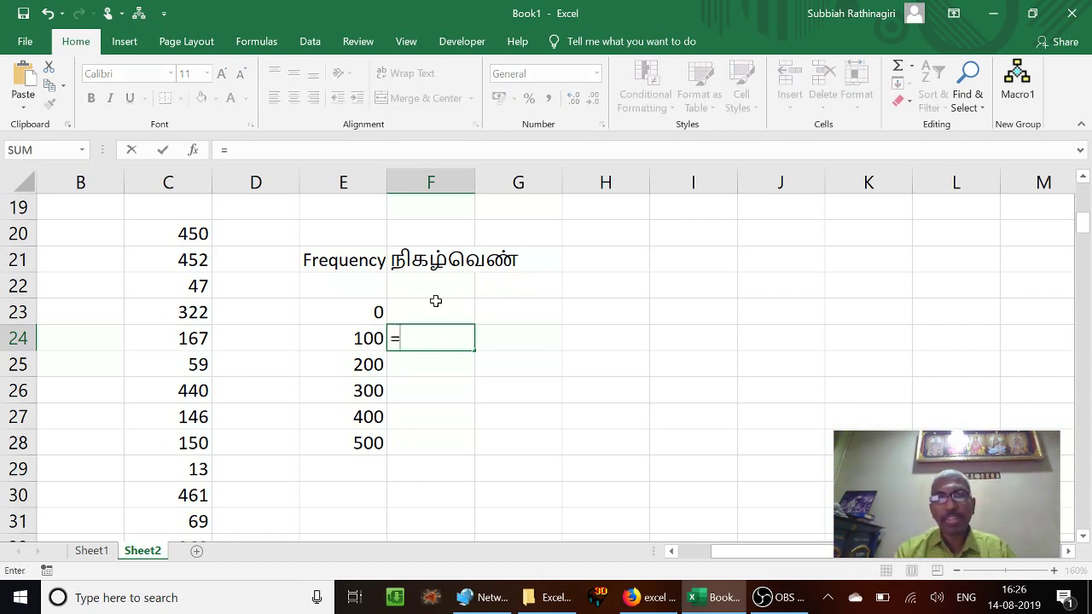
text(countiof)
key(BackSpace)
key(BackSpace)
text(fs)
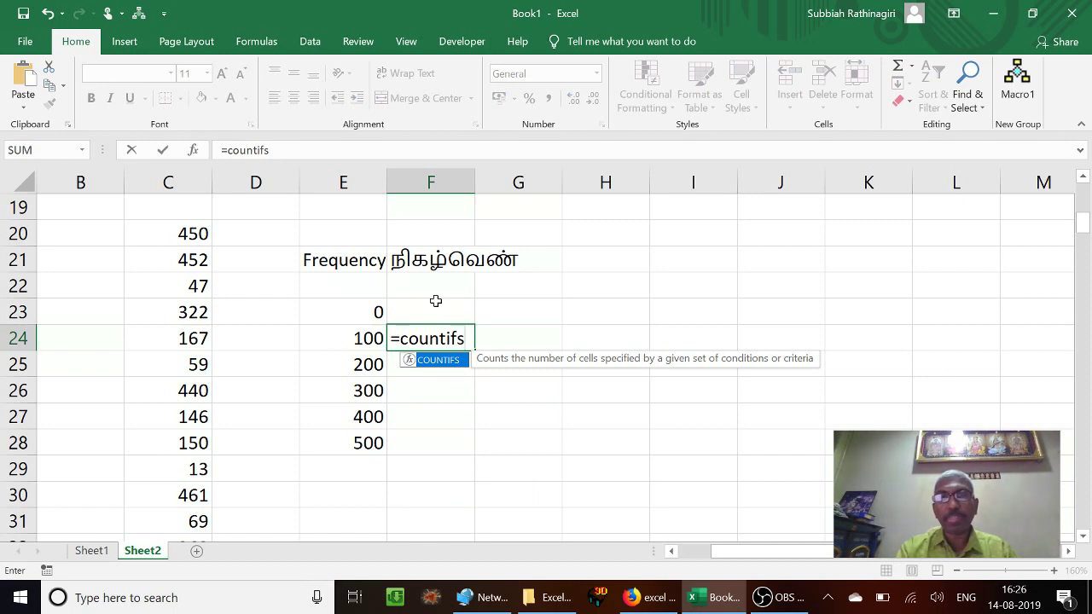
text(()
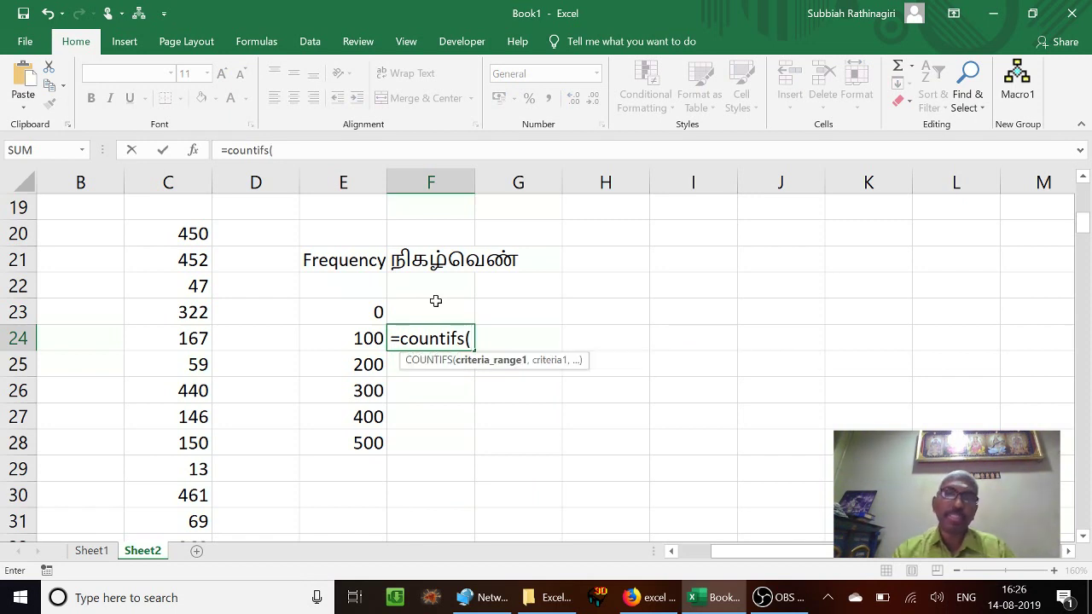
key(Left)
key(Left)
key(Left)
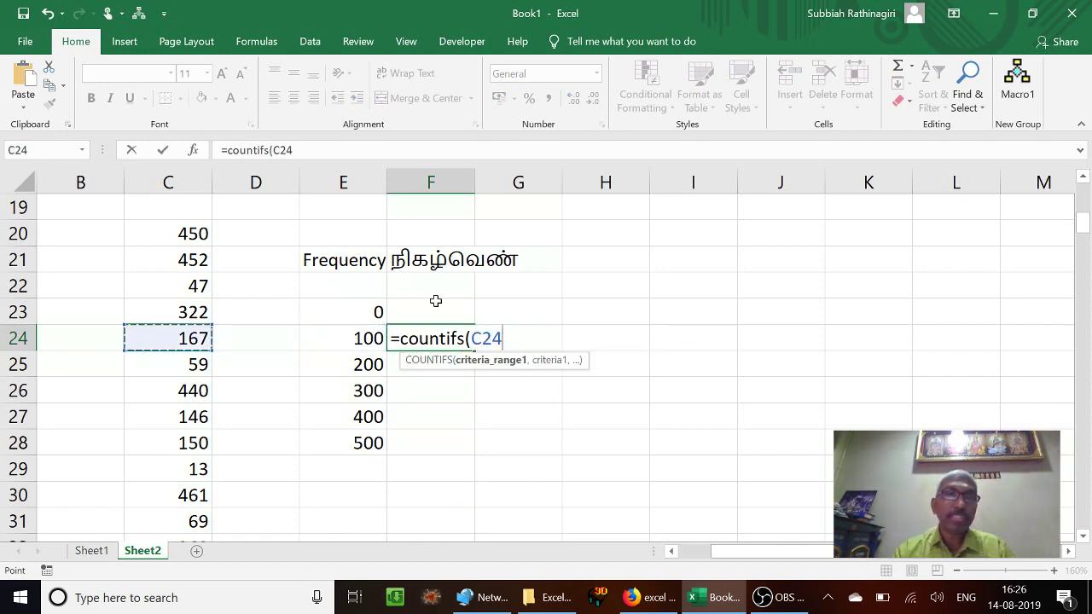
key(Up)
key(Up)
key(Up)
key(Up)
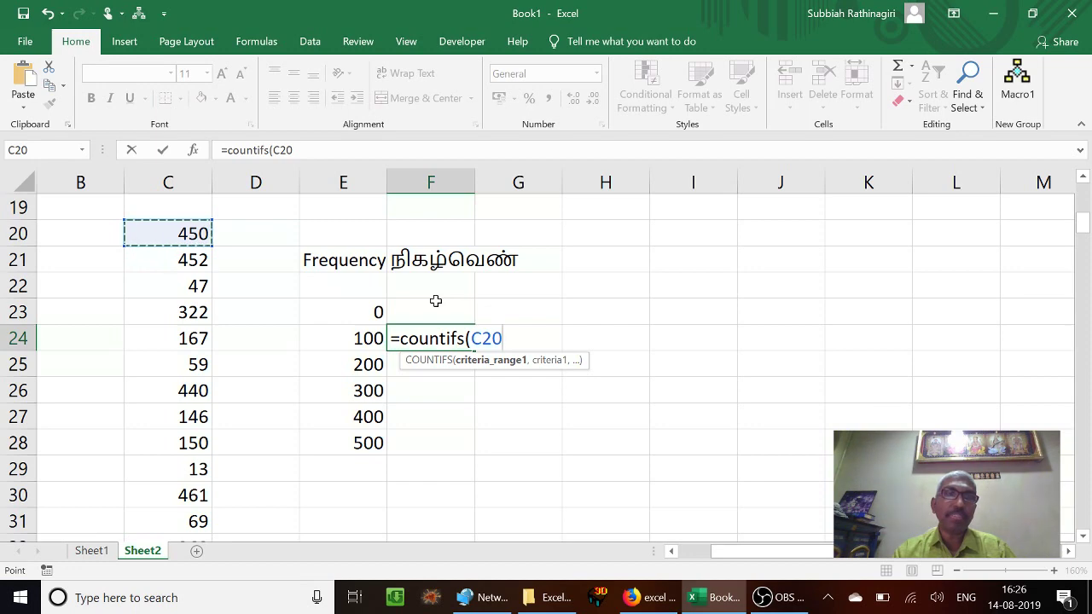
key(ctrl+shift+Down)
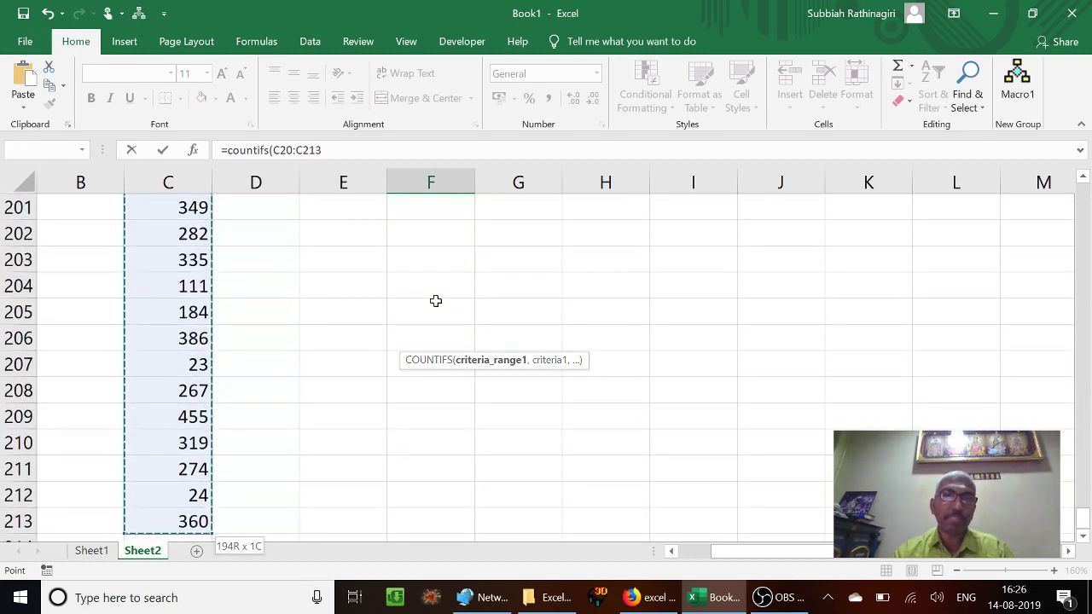
text(,)
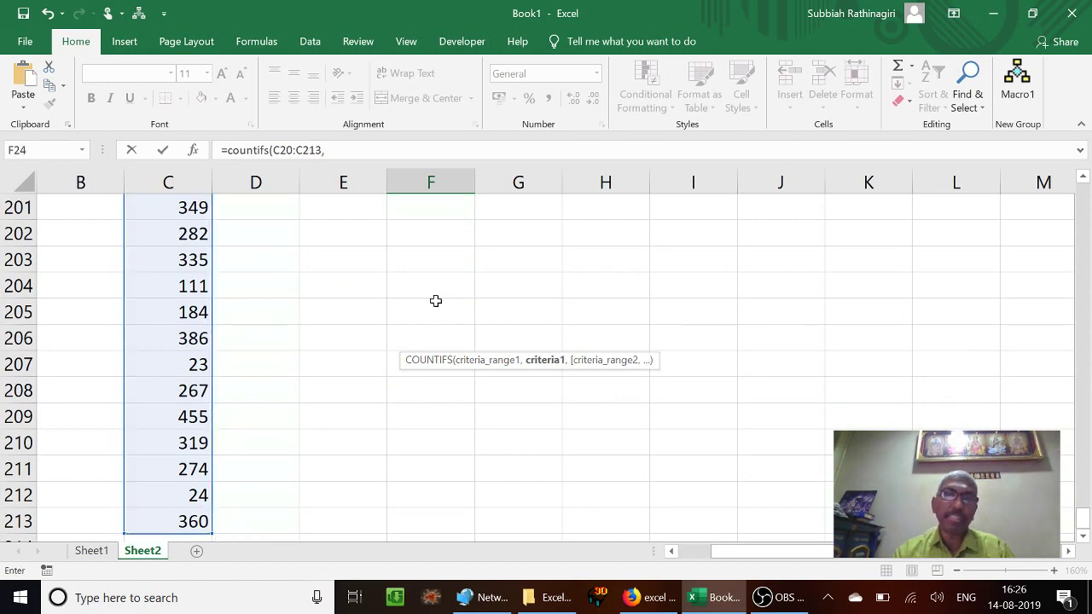
key(Left)
key(Left)
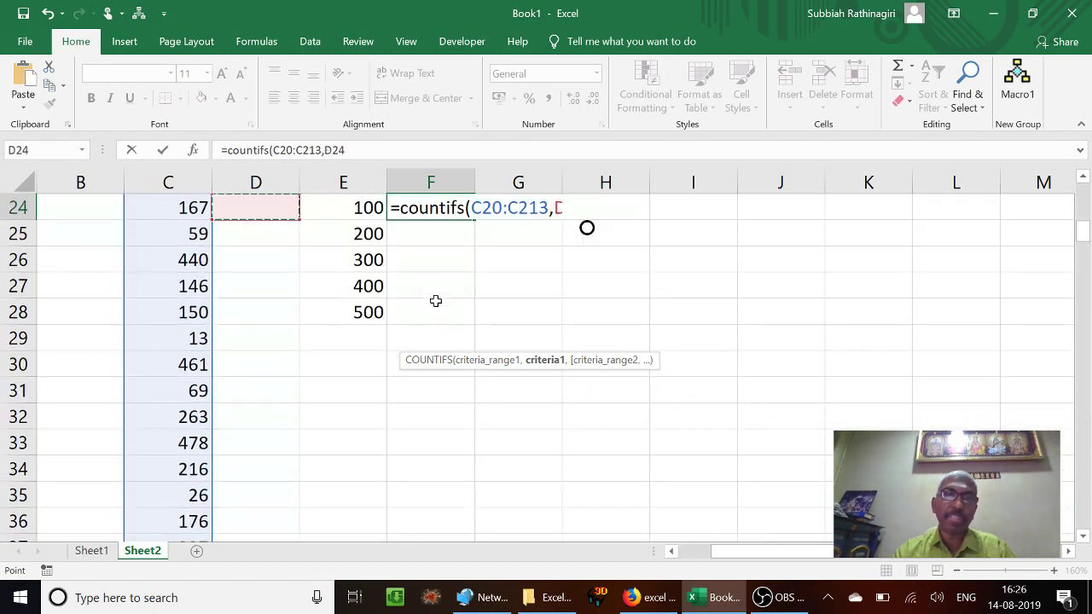
key(Right)
key(Right)
key(Up)
key(Up)
key(Up)
key(Down)
key(Down)
key(Down)
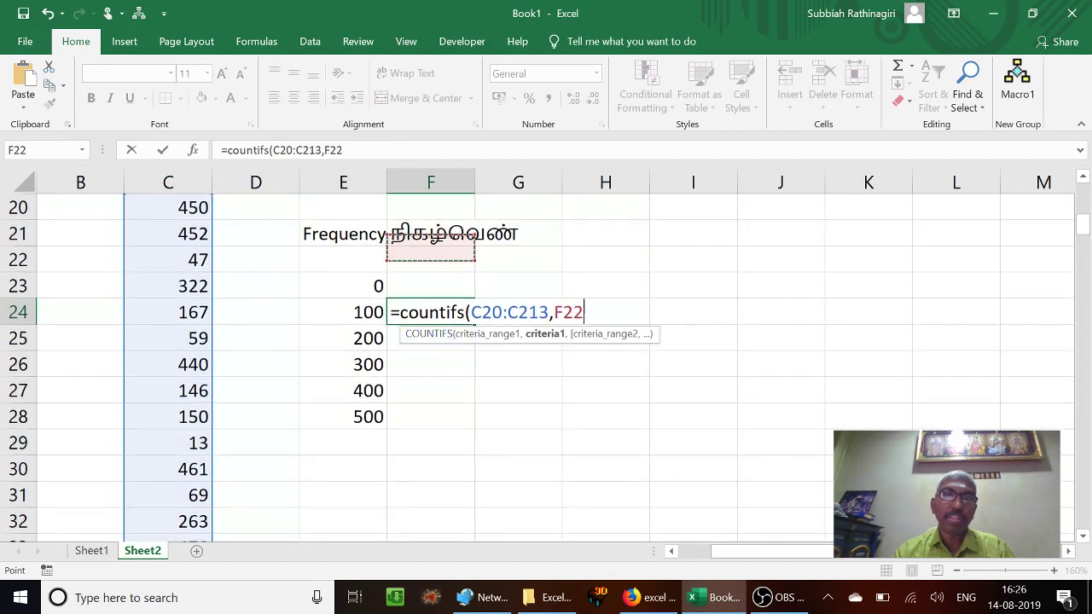
key(BackSpace)
key(BackSpace)
key(BackSpace)
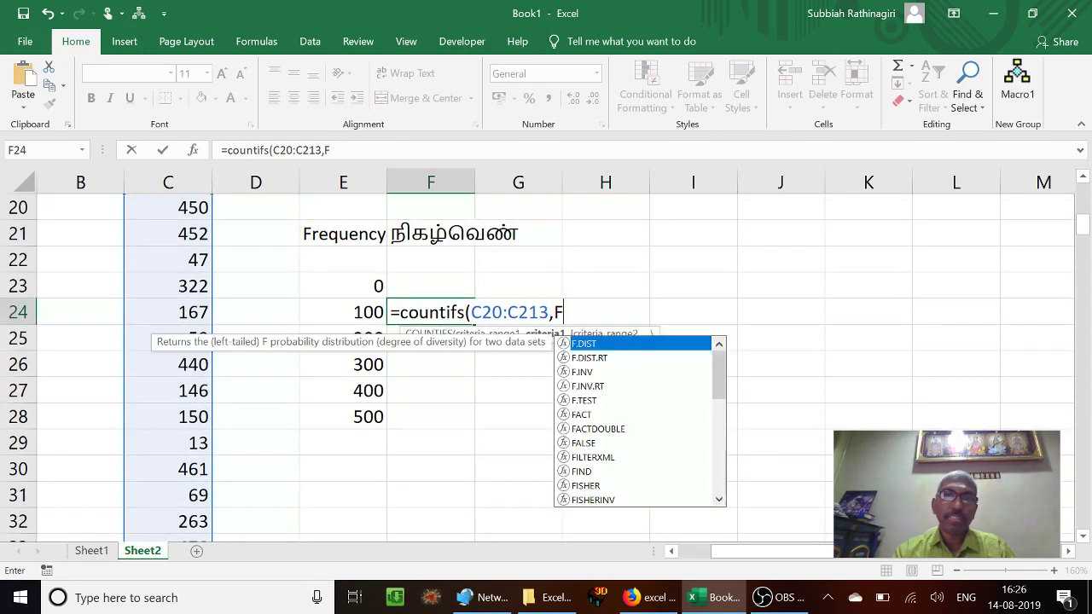
text(">)
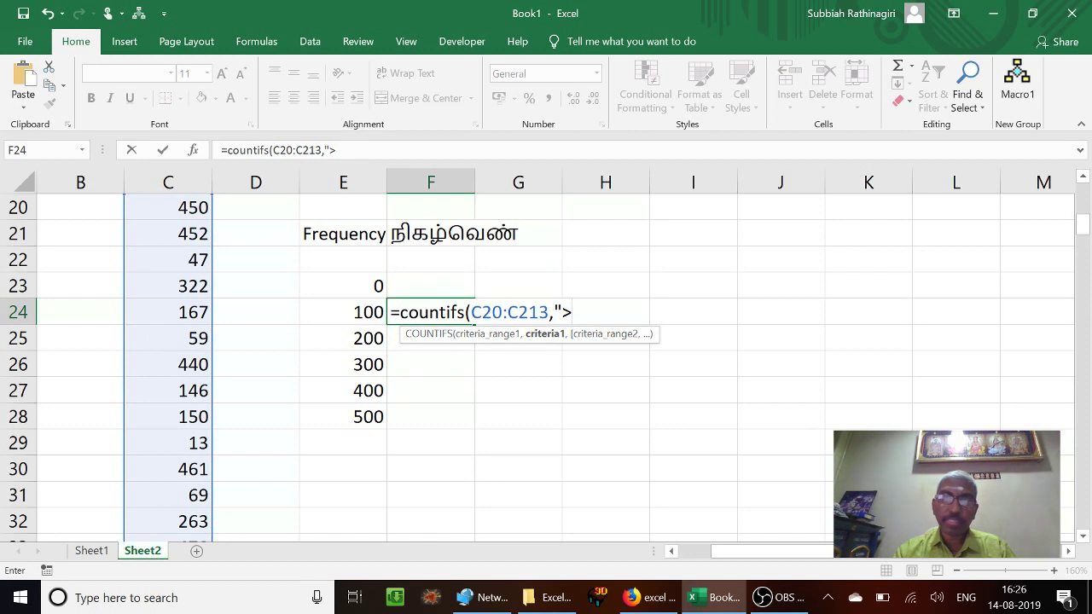
text("&)
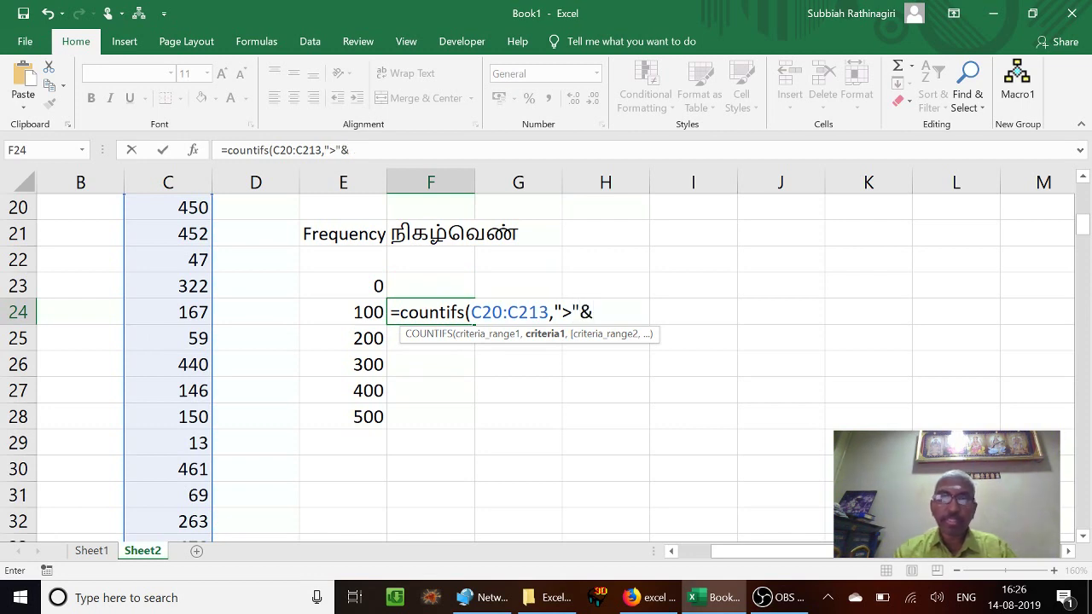
key(Up)
key(Left)
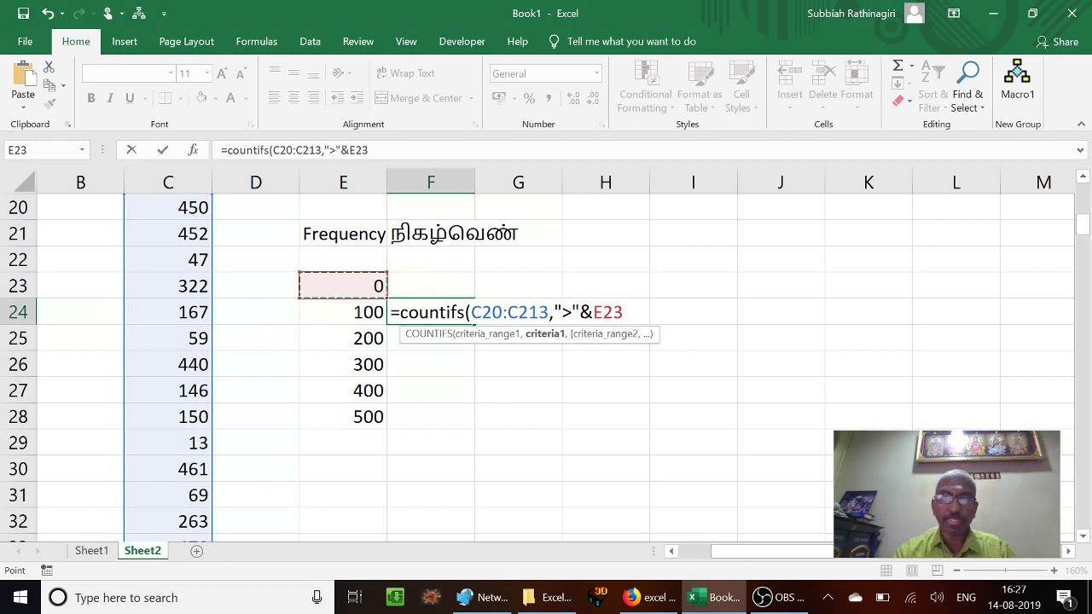
text(,)
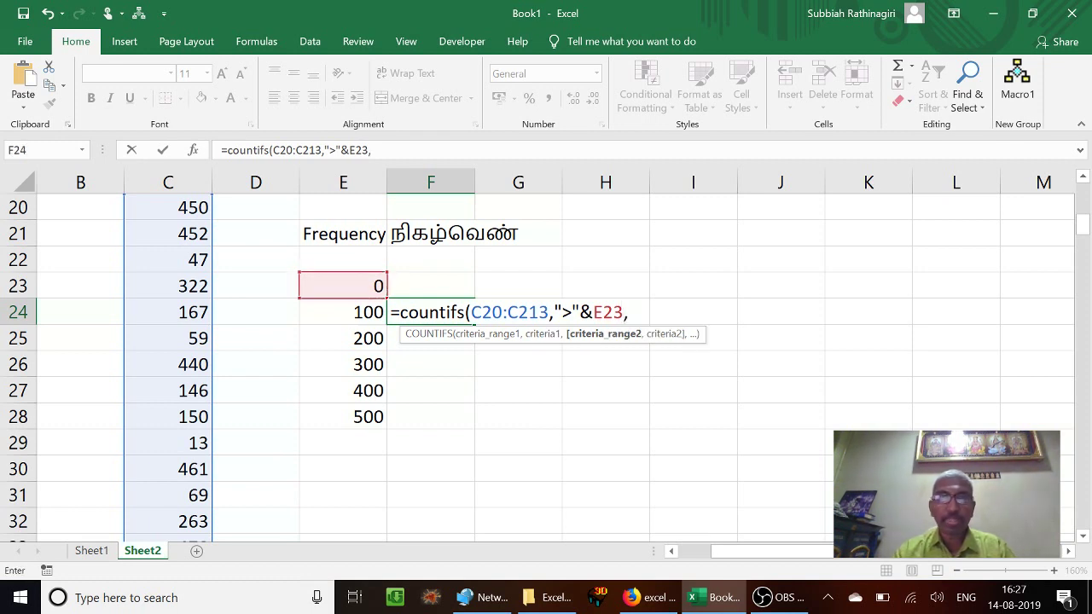
Step: Add the second criterion C20:C213, "<="&E24, and commit the formula
key(Left)
key(Left)
key(Up)
key(Up)
key(Up)
key(Up)
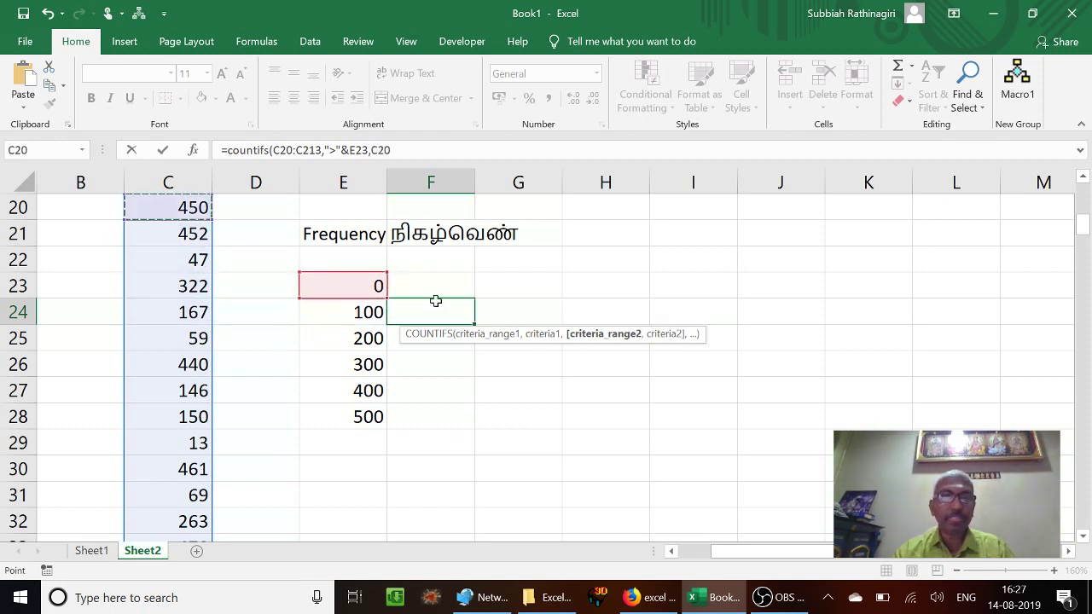
scroll(435, 300, up, 1)
key(ctrl+shift+Down)
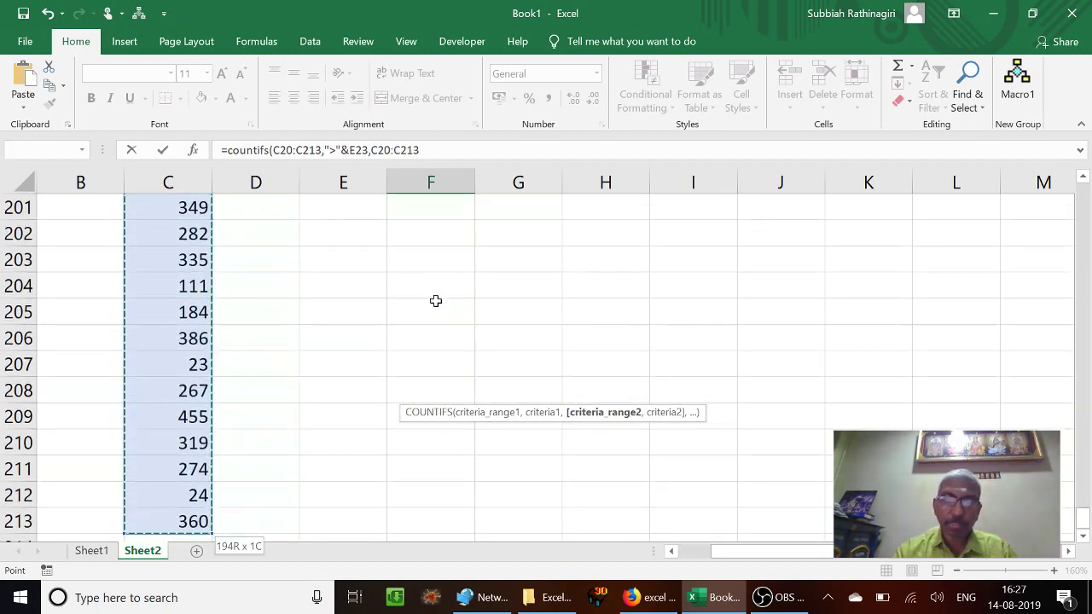
text(,)
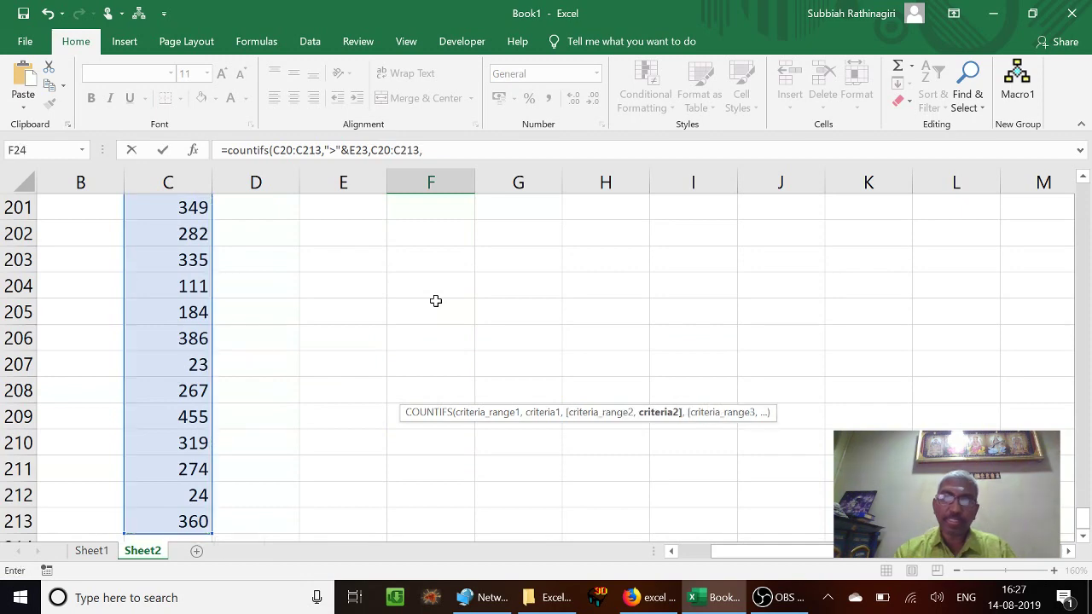
key(Up)
key(Up)
key(Up)
key(Up)
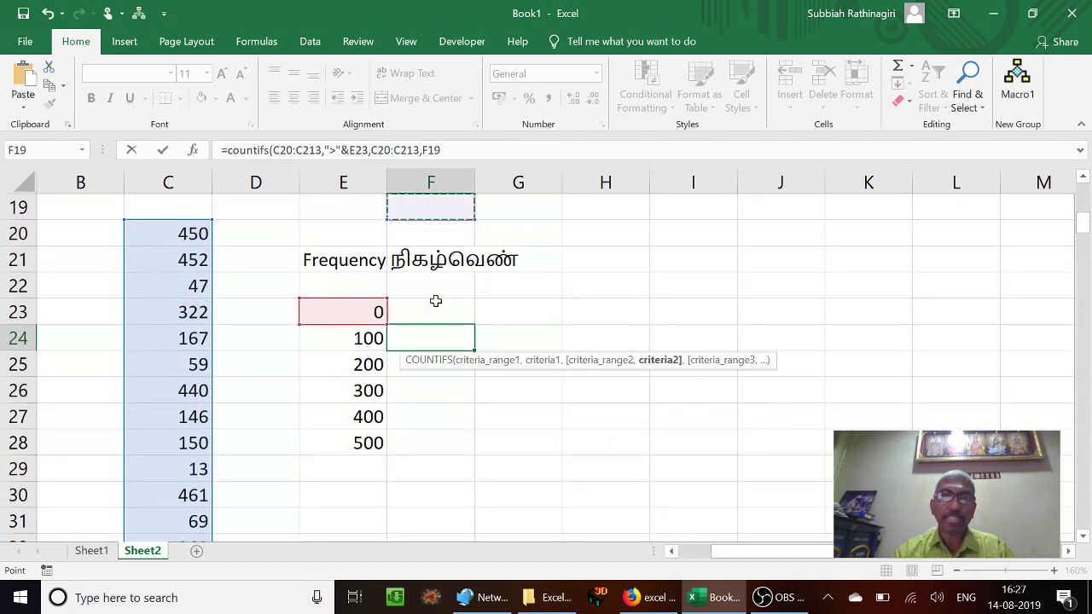
key(BackSpace)
key(BackSpace)
key(BackSpace)
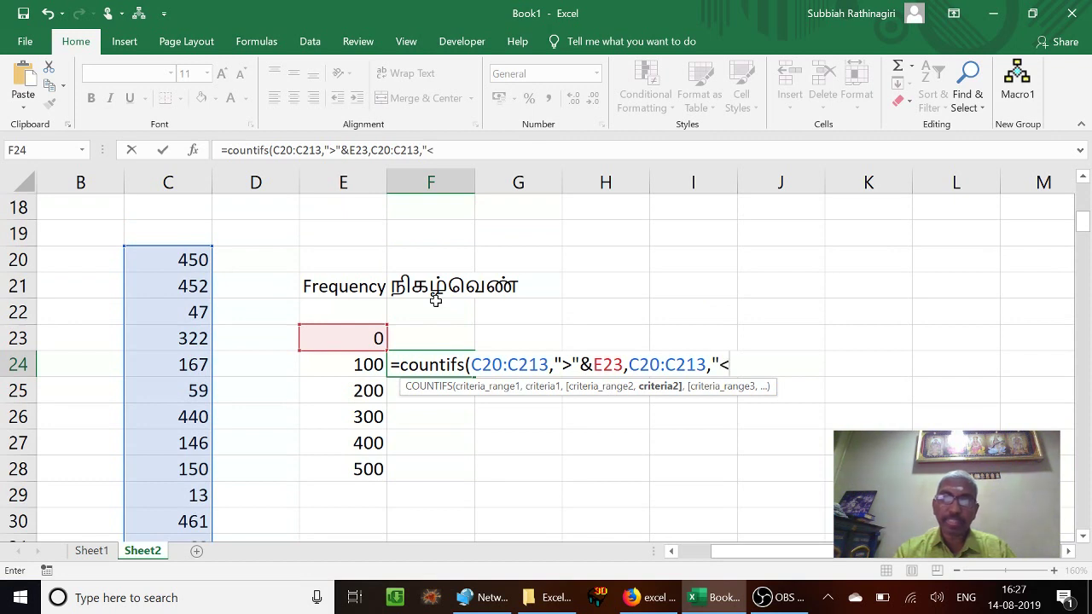
text("<=)
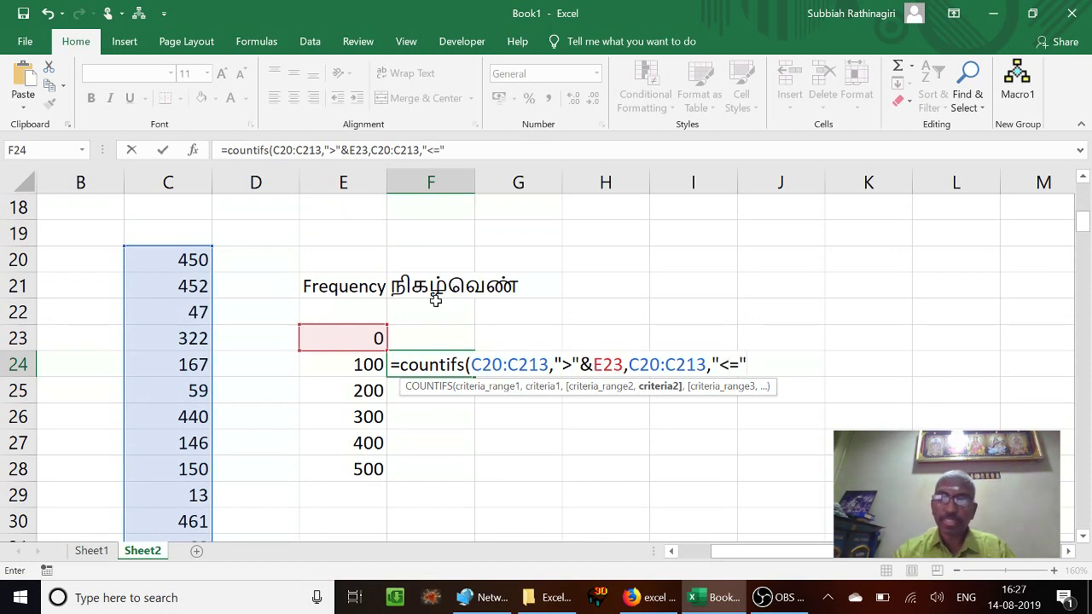
text(&)
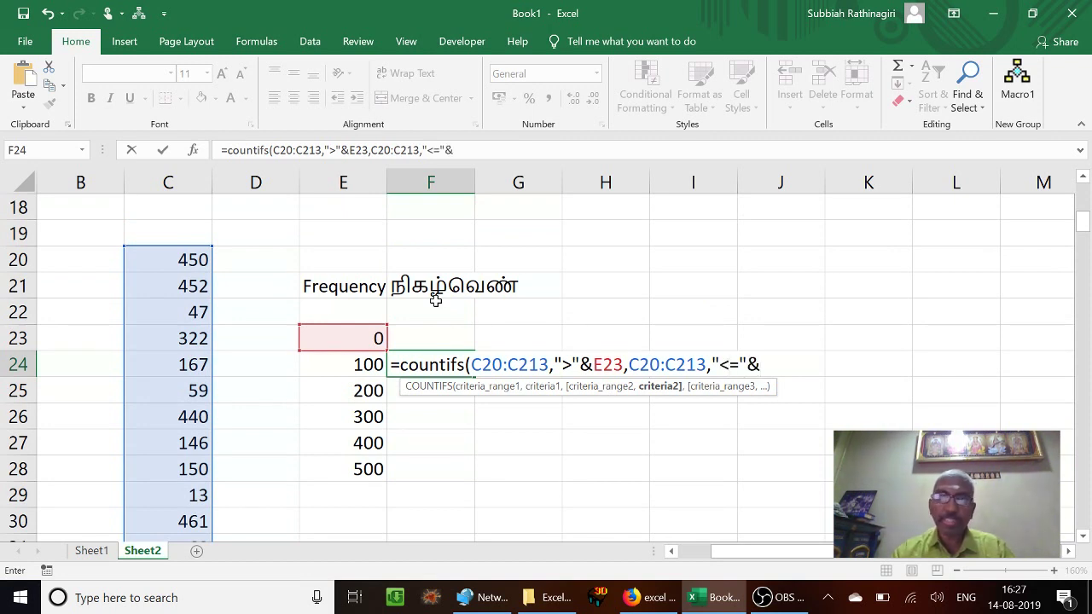
key(Left)
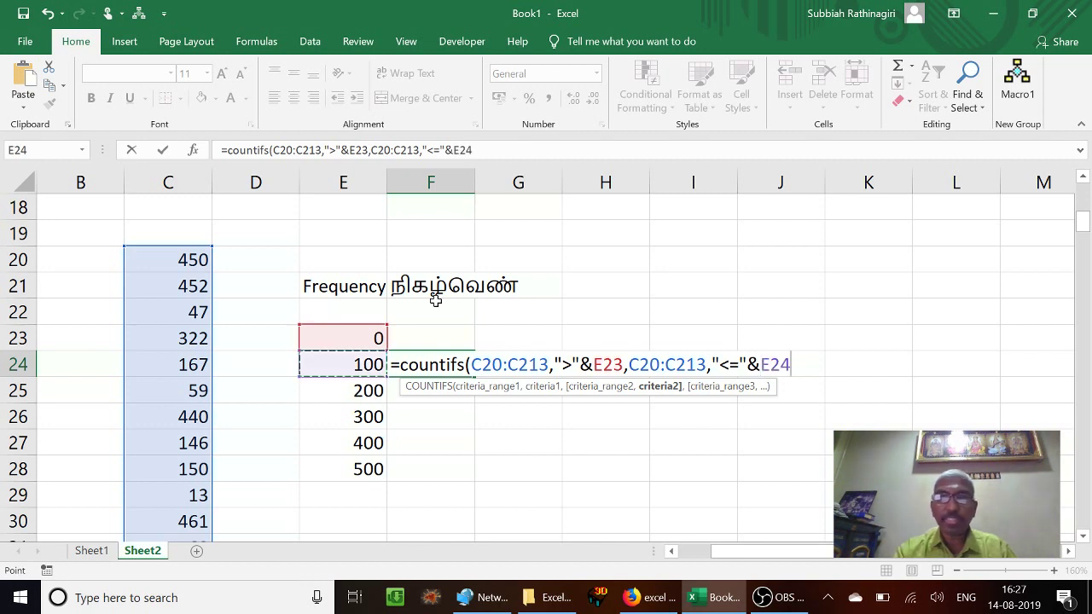
text())
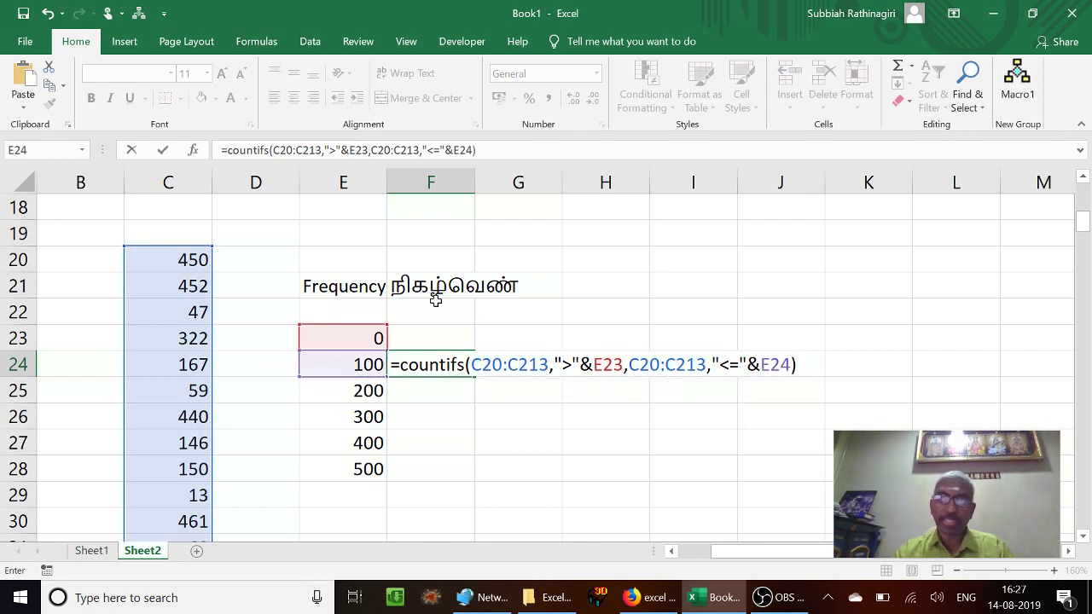
key(Return)
key(Up)
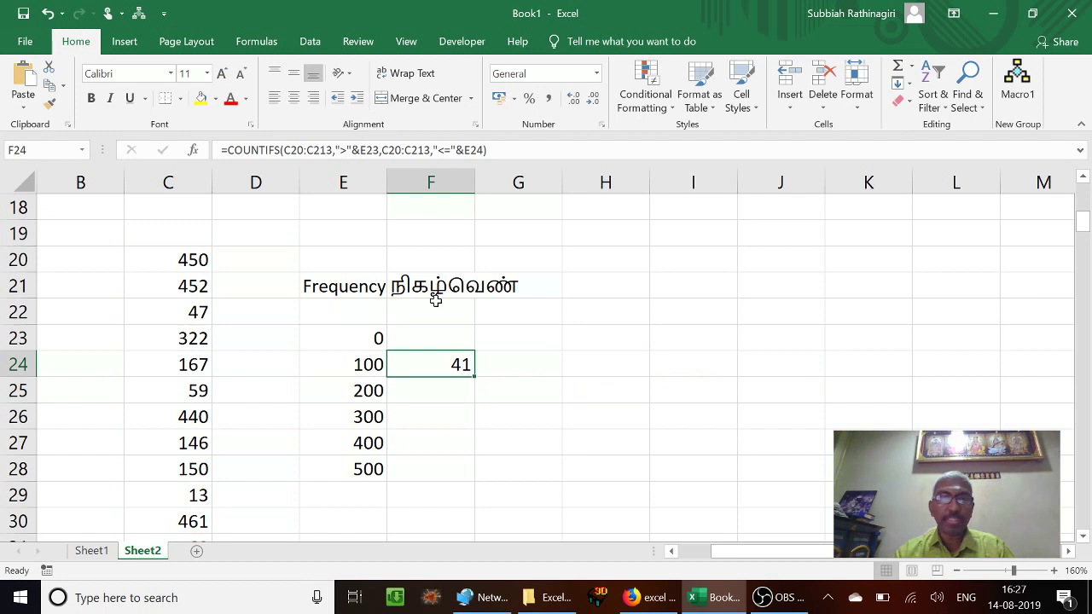
Step: Make both C20:C213 ranges absolute as $C$20:$C$213
key(F2)
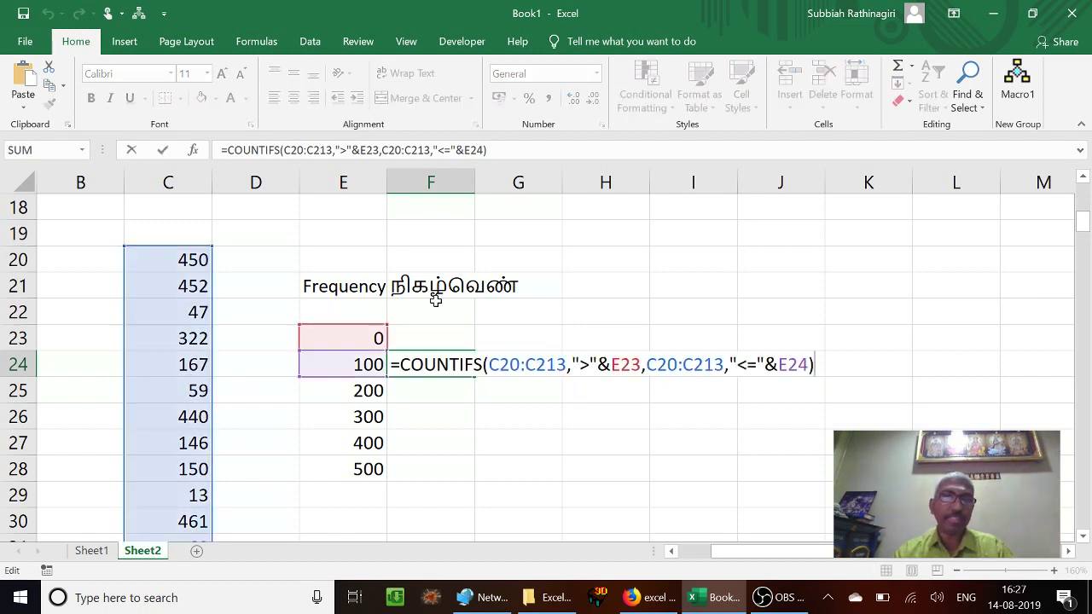
key(Left)
key(Left)
key(Left)
key(Left)
key(Left)
key(Left)
key(Left)
key(Left)
key(Left)
key(Left)
key(Left)
key(Left)
key(Left)
key(Left)
key(Left)
key(Left)
key(Left)
key(Left)
key(Left)
key(Left)
key(Left)
key(Left)
key(Left)
key(Left)
key(Left)
key(Left)
key(Left)
key(Left)
key(Left)
key(Left)
key(Left)
key(Left)
key(Left)
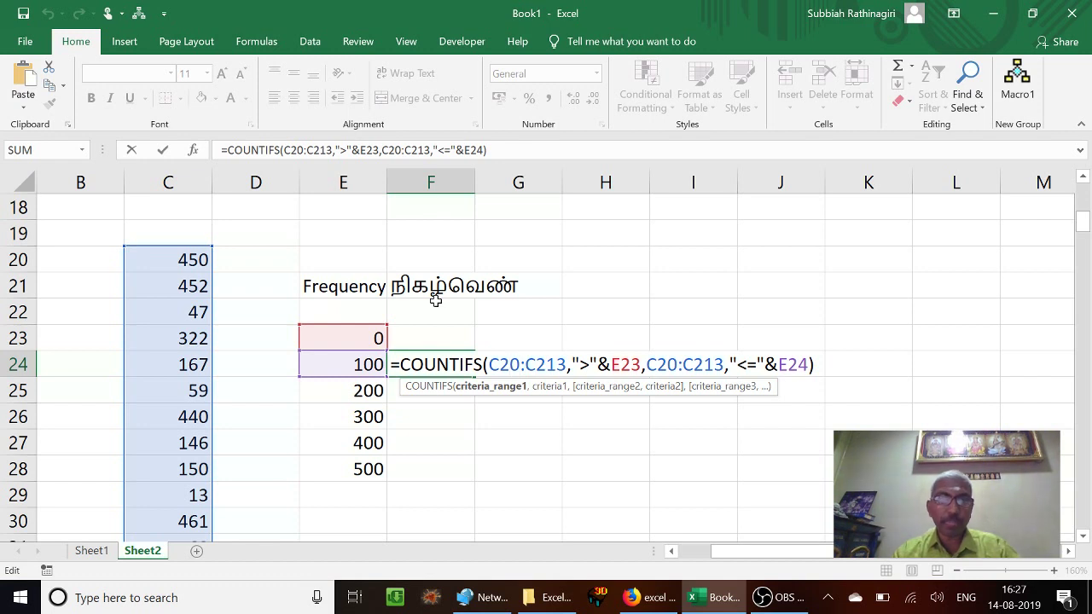
key(F4)
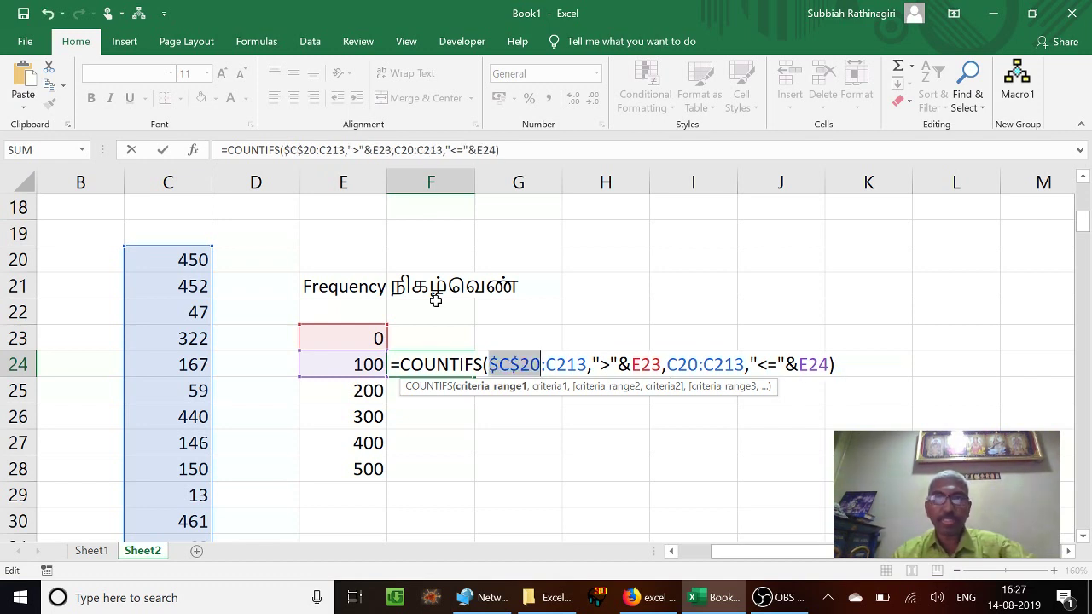
key(Right)
key(Right)
key(Right)
key(F4)
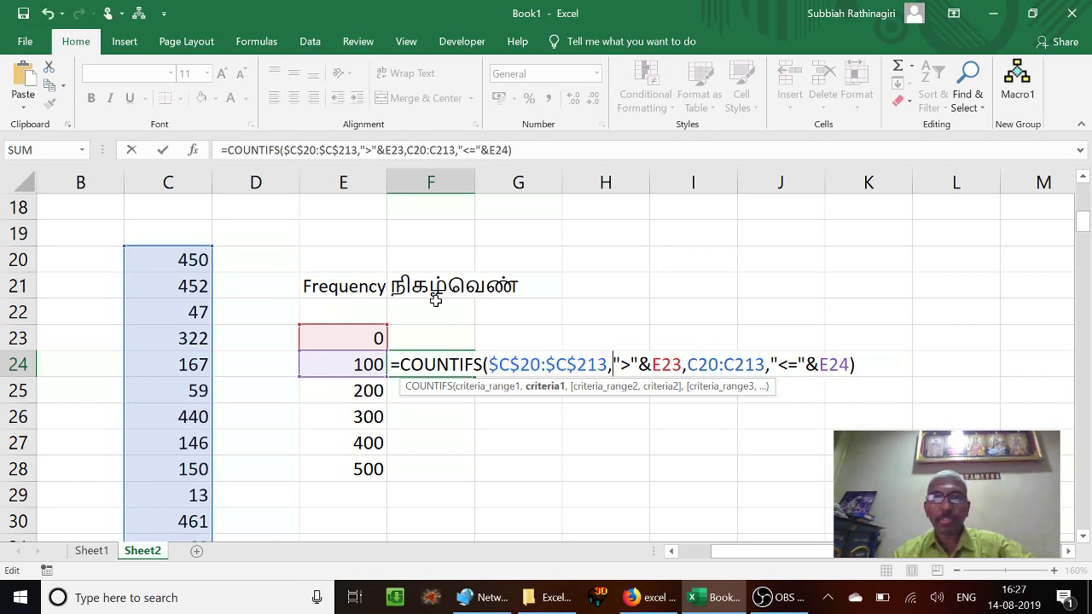
key(Right)
key(Right)
key(Right)
key(Right)
key(Right)
key(Right)
key(Right)
key(Right)
key(Right)
key(Right)
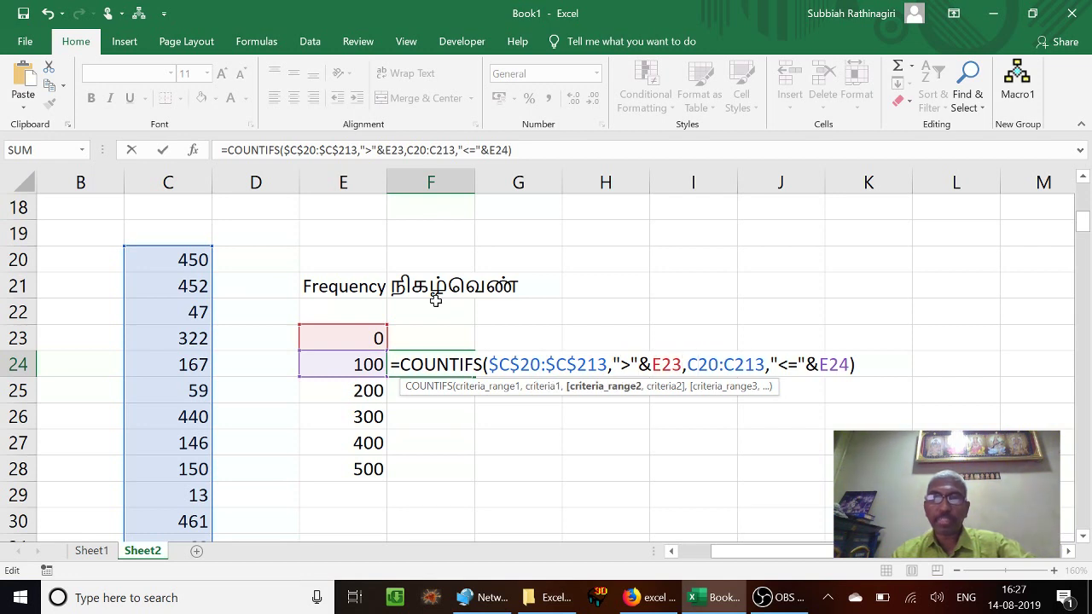
key(F4)
key(Right)
key(Right)
key(Right)
key(F4)
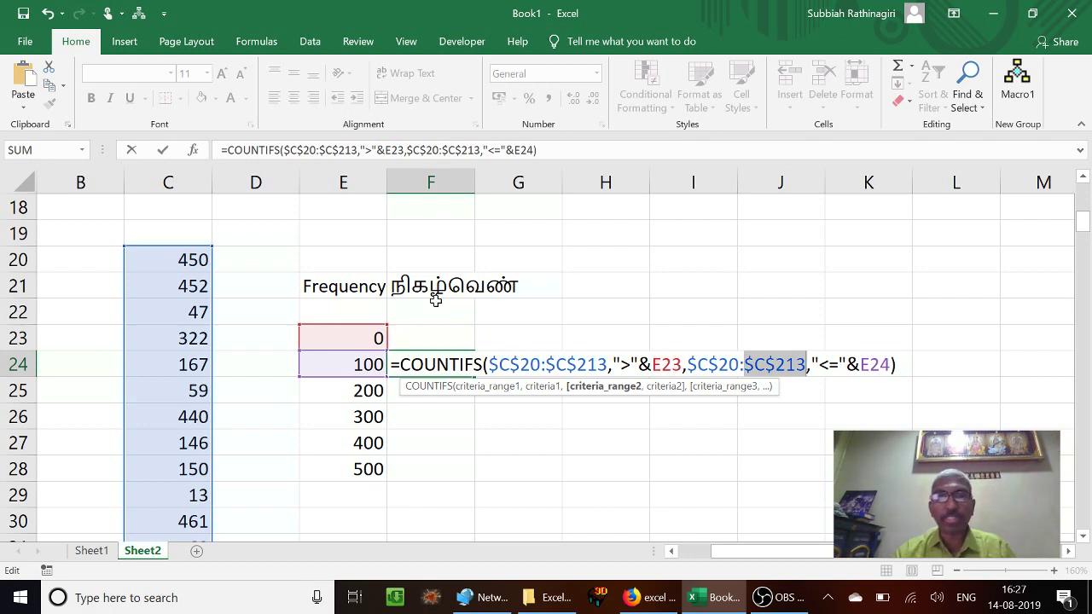
key(Return)
key(Up)
Step: Copy the F24 COUNTIFS formula into F25:F28
key(ctrl+c)
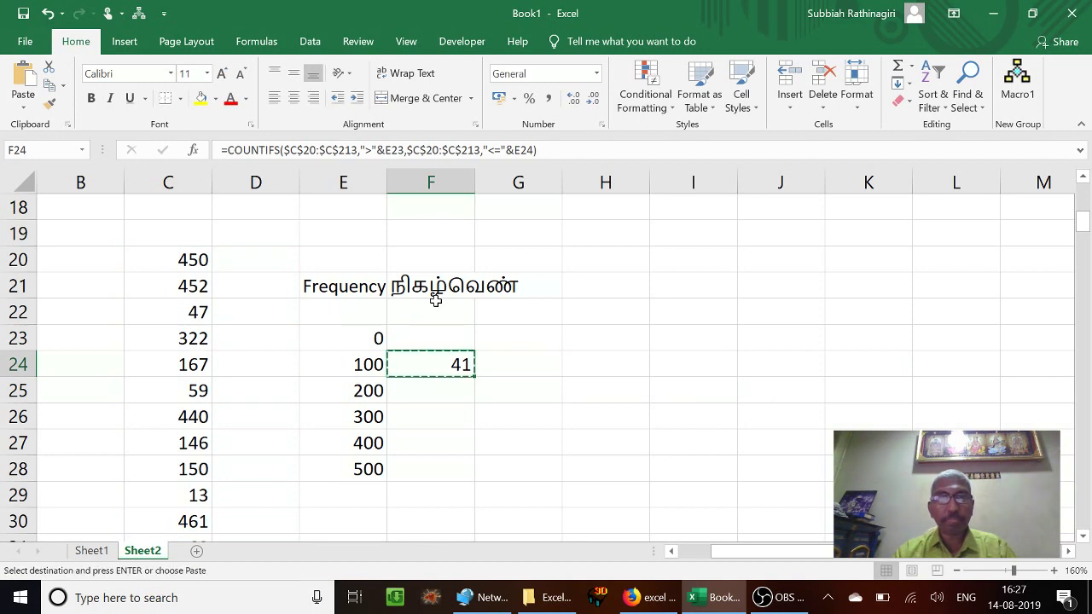
key(Down)
key(shift+Down)
key(shift+Down)
key(shift+Down)
key(ctrl+v)
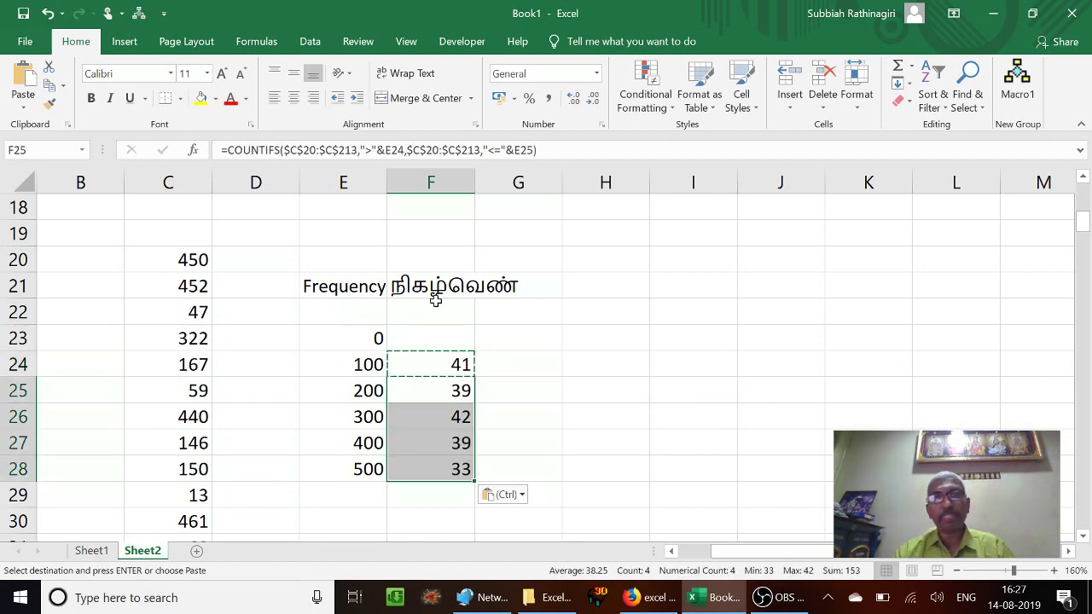
key(Up)
key(Escape)
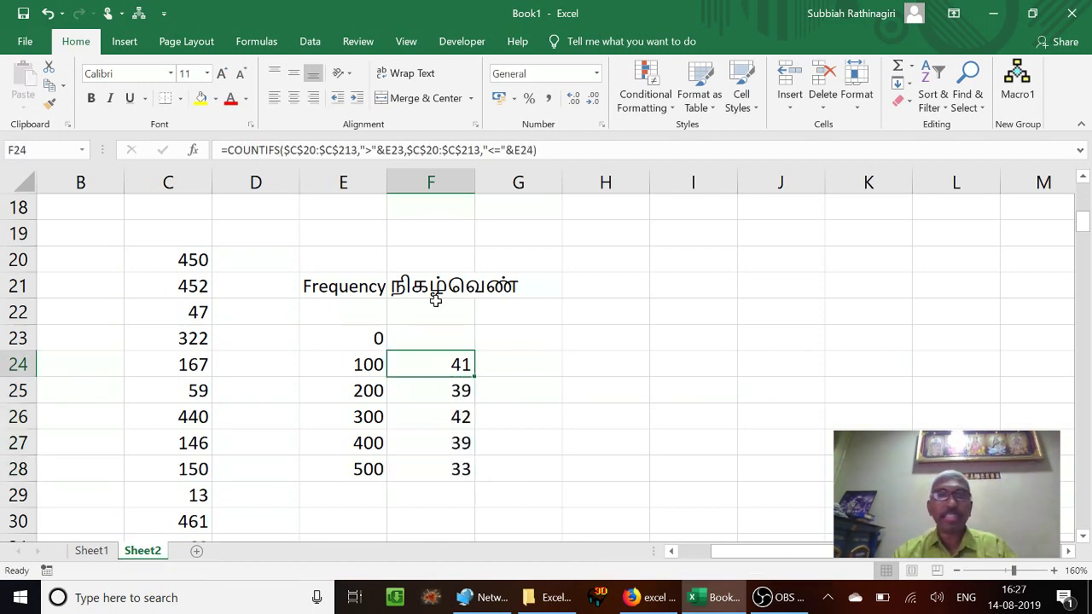
Step: Check the bin counts 39, 42, 39 and 33, then select G24
key(Down)
key(Down)
key(Down)
key(Down)
key(Up)
key(Up)
key(Up)
key(Up)
key(Up)
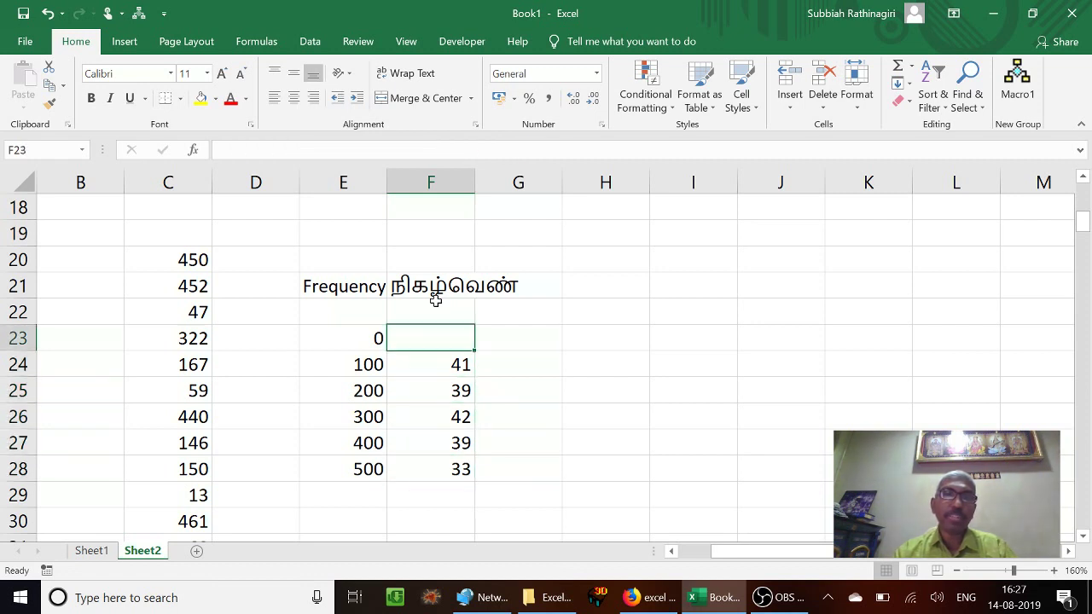
key(Down)
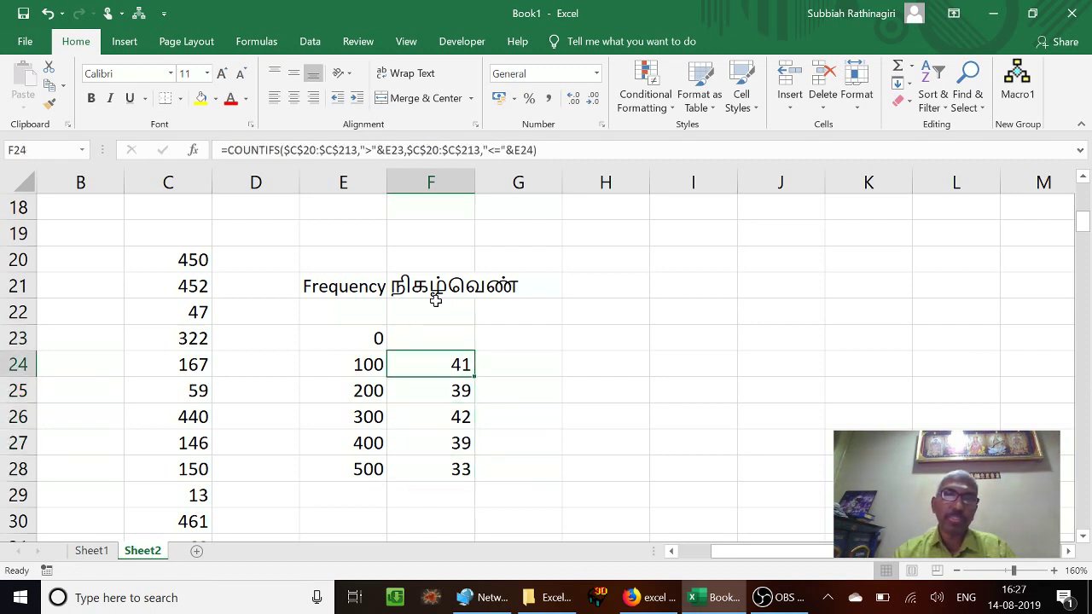
key(Down)
key(Down)
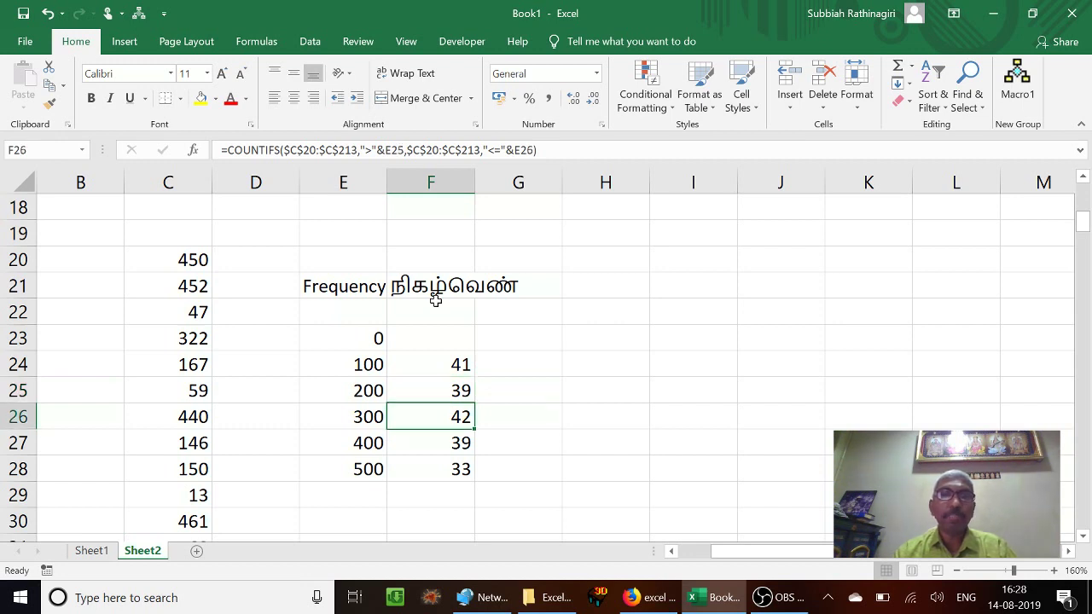
key(Down)
key(Down)
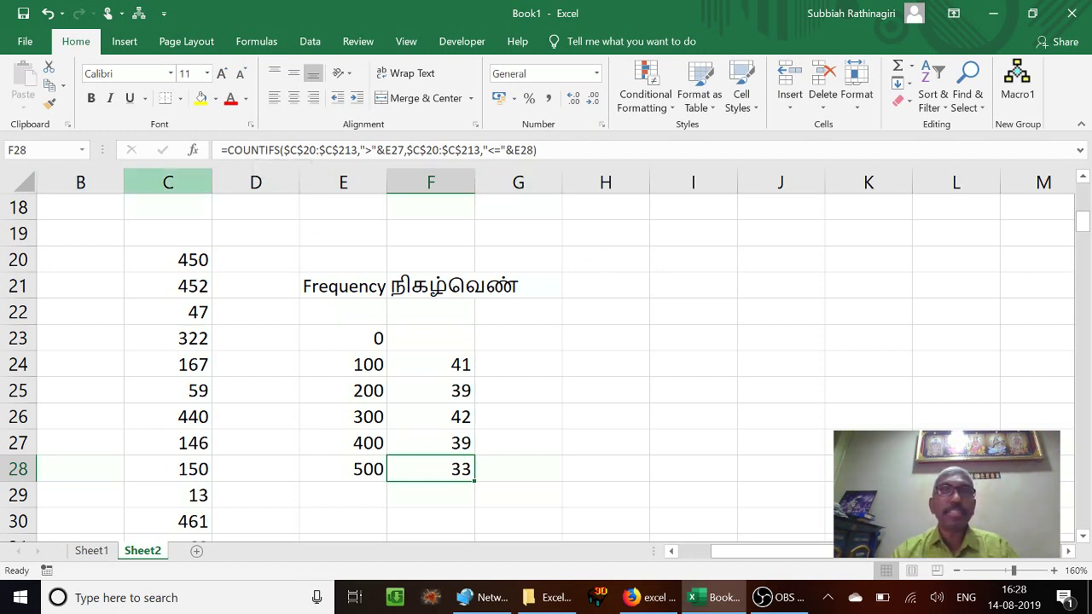
click(506, 361)
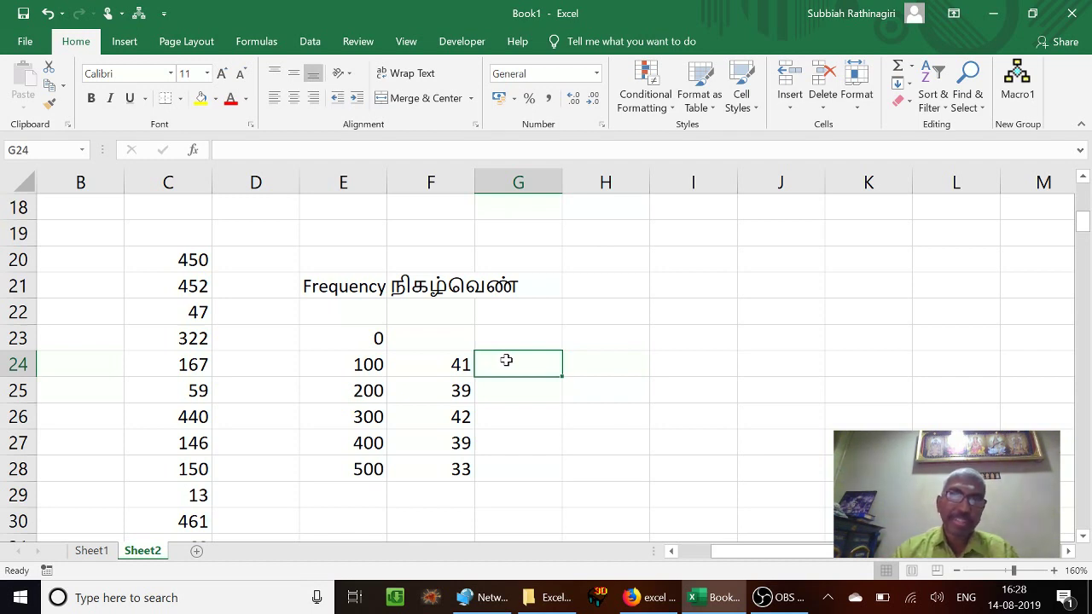
Step: Over output range G24:G28, start a FREQUENCY formula with data array C20:C213
key(shift+Down)
key(shift+Down)
key(shift+Down)
key(shift+Down)
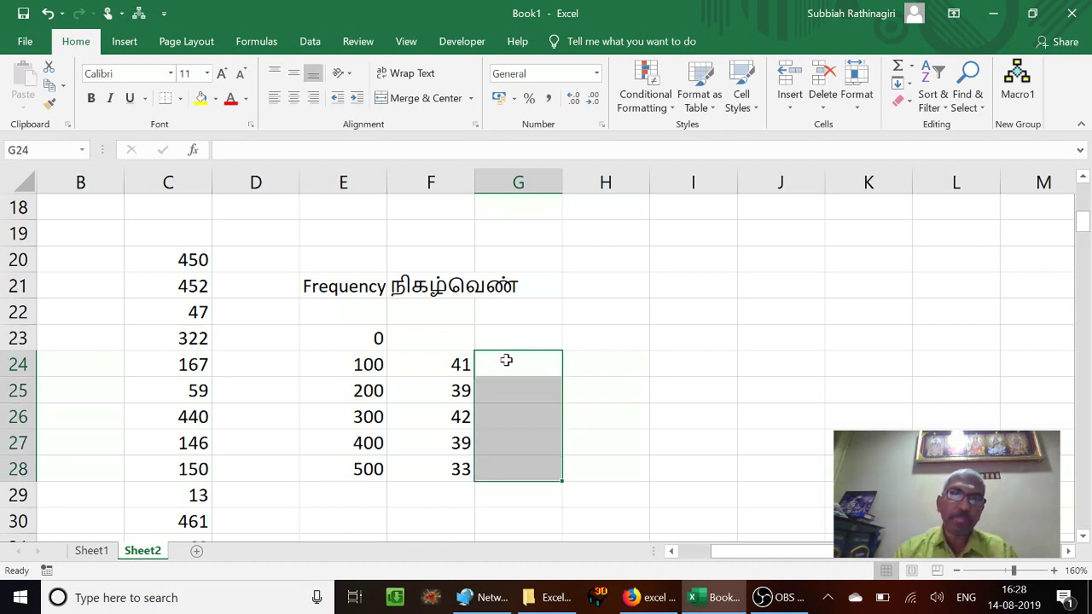
text(=frq)
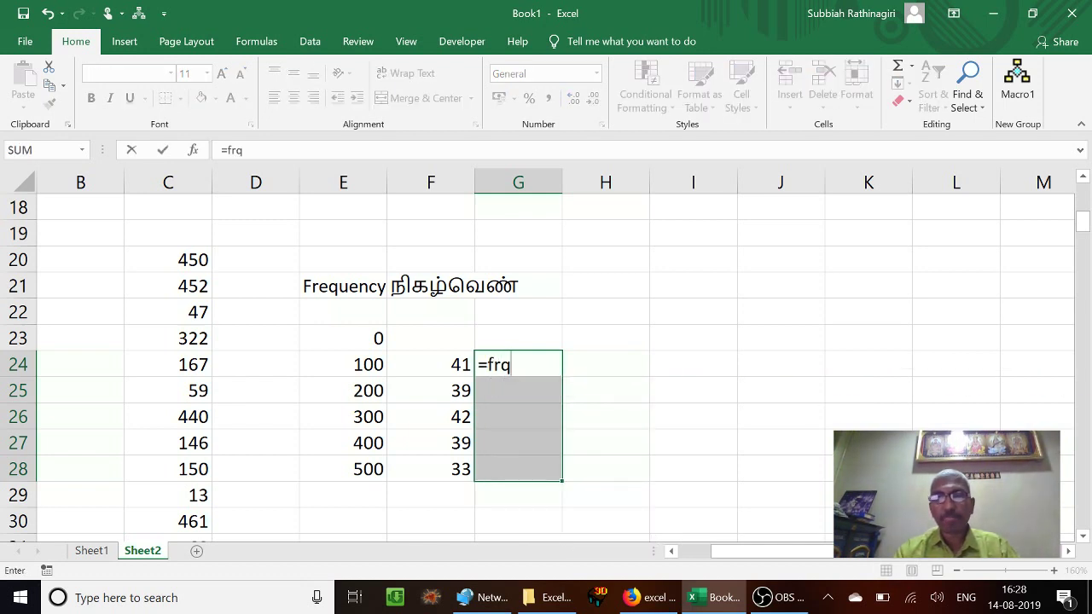
key(BackSpace)
text(e)
key(Tab)
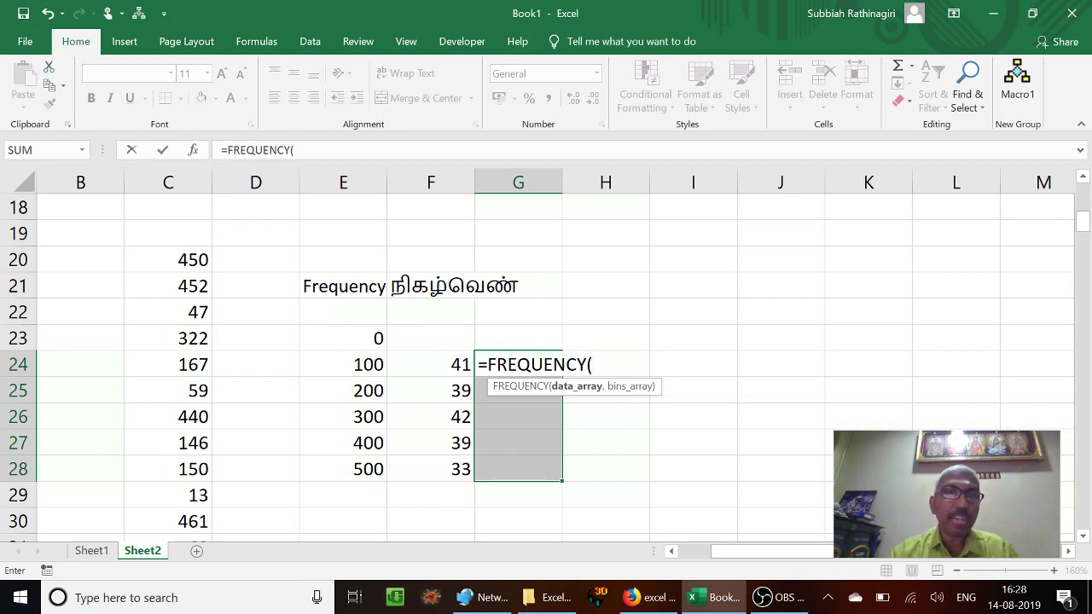
key(Left)
key(Left)
key(Left)
key(Left)
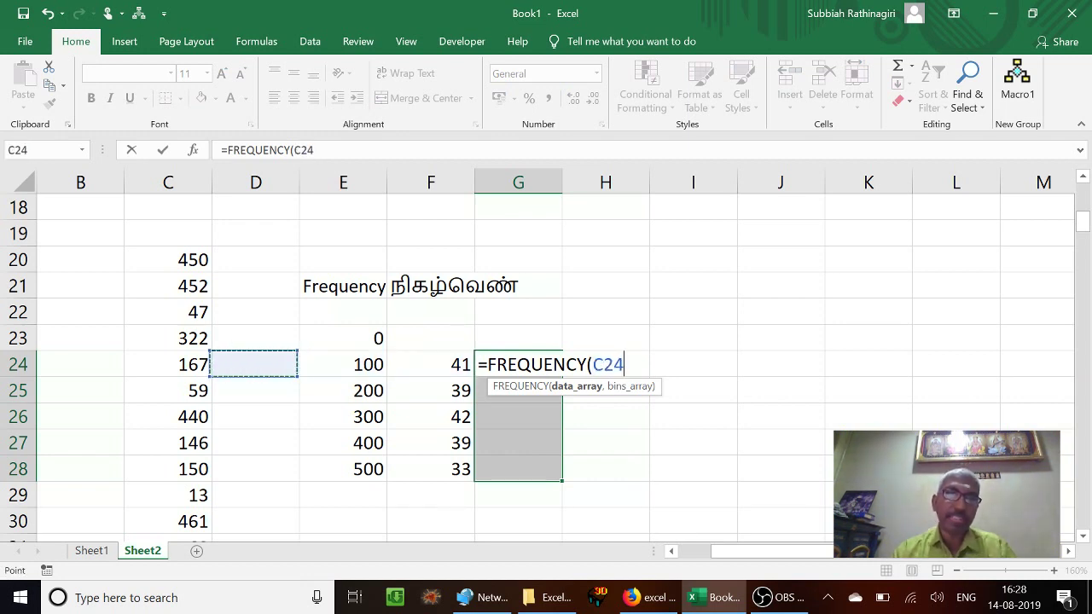
key(Up)
key(Up)
key(Up)
key(Up)
key(Up)
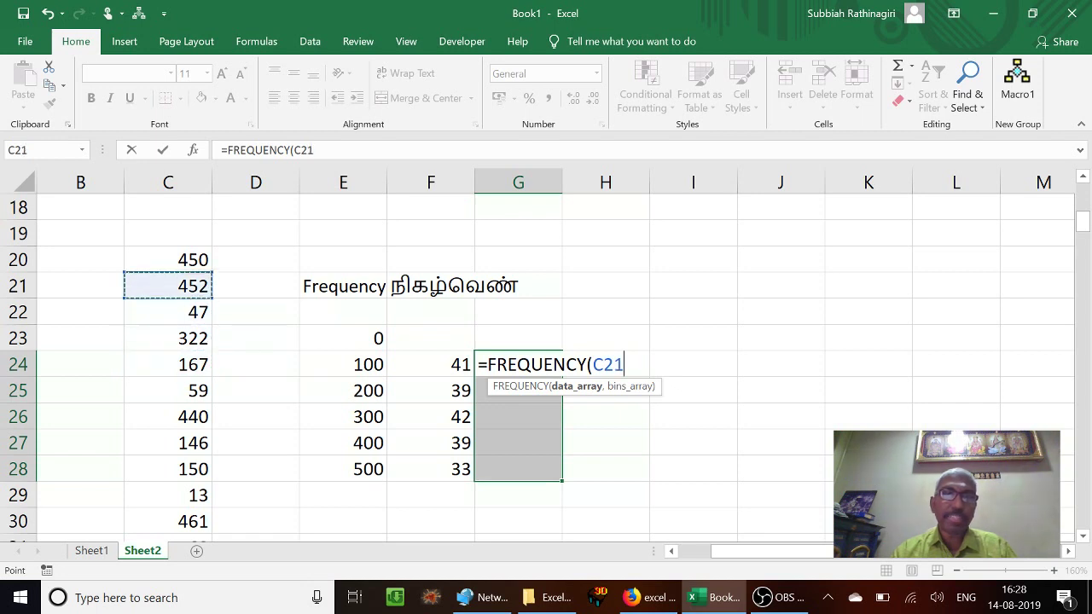
key(Down)
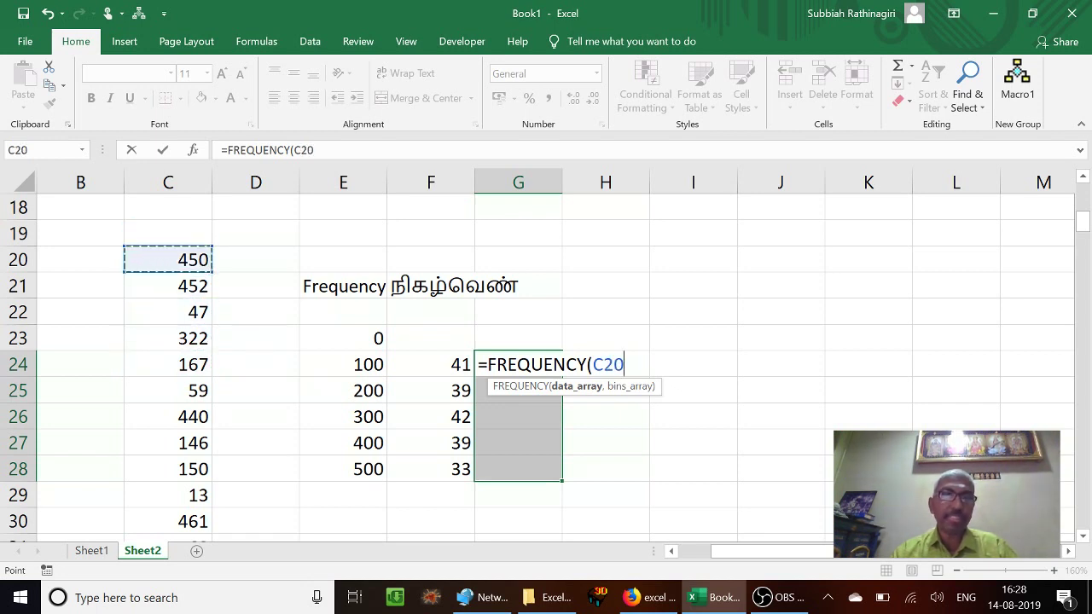
key(ctrl+shift+Down)
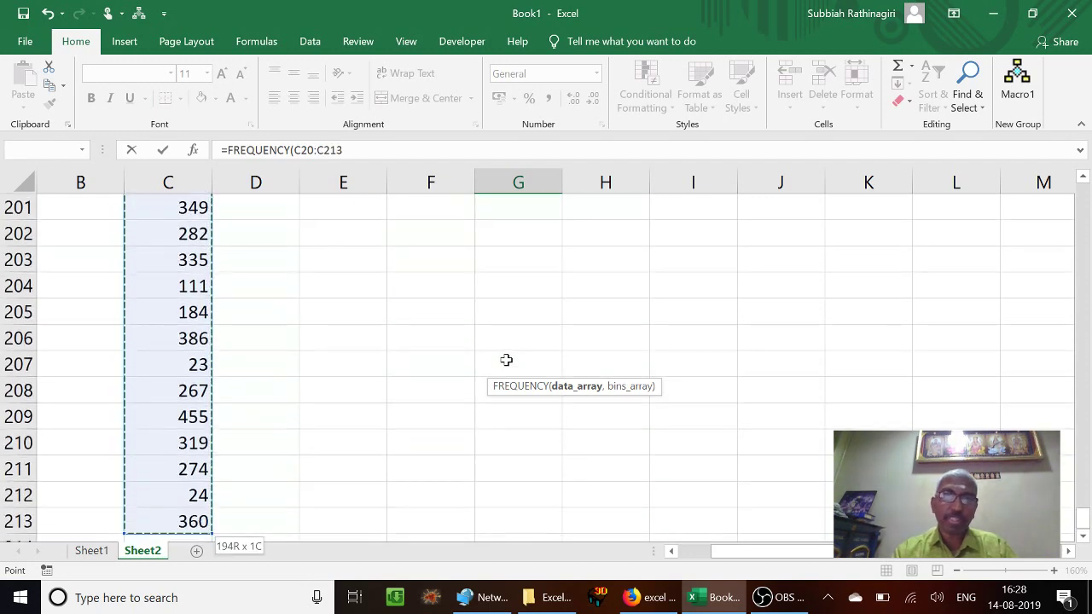
Step: Add bins E24:E28 and array-enter it, returning 41, 39, 42, 39, 33
text(,)
key(Up)
key(Up)
key(Up)
key(Up)
key(Up)
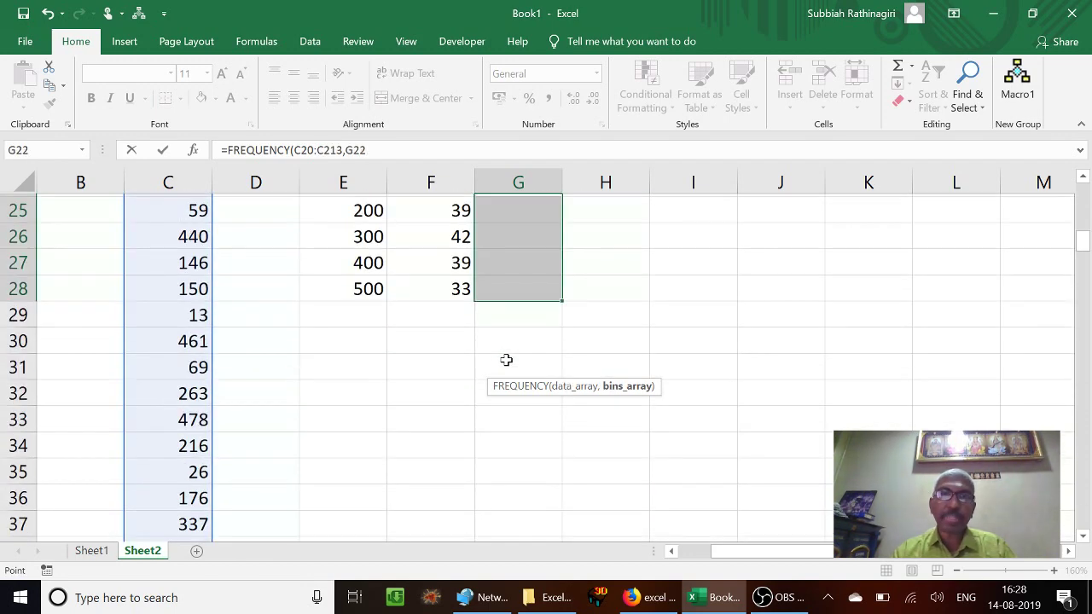
key(Down)
key(Down)
key(Down)
key(Down)
key(Down)
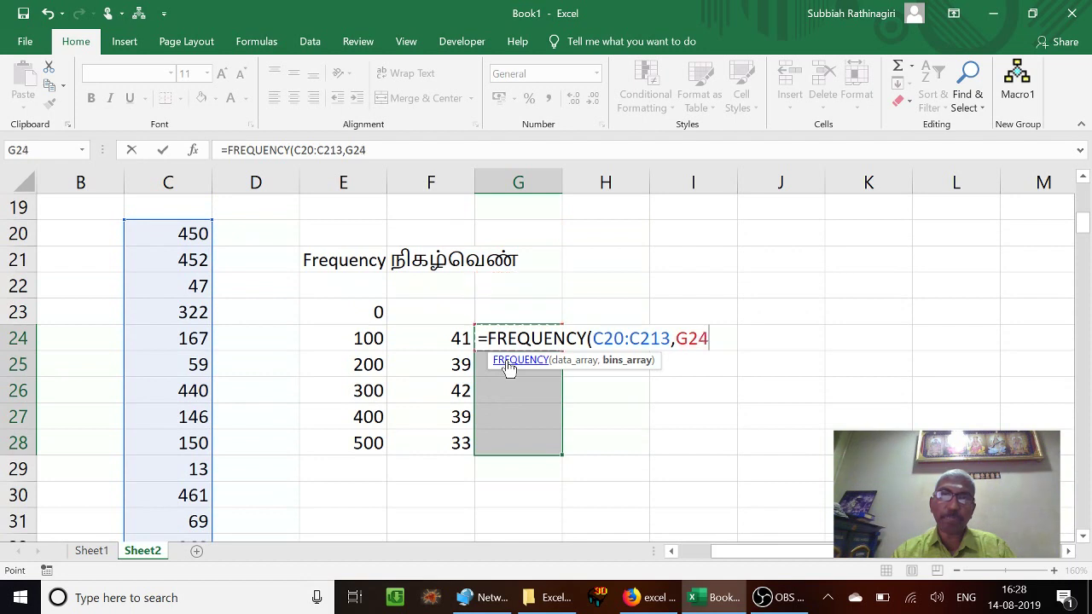
key(Left)
key(Left)
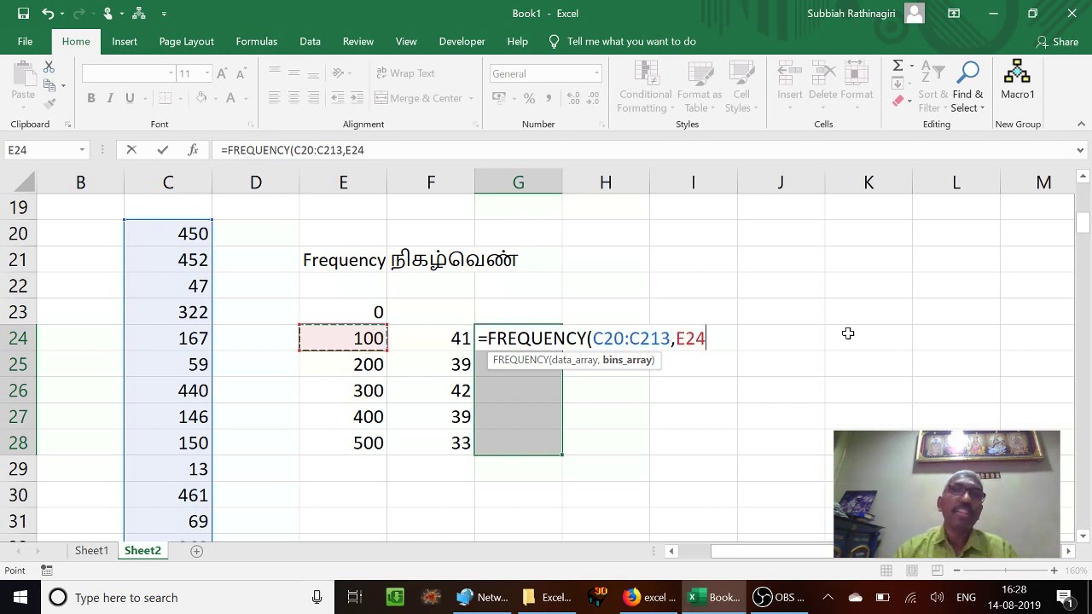
key(shift+Down)
key(shift+Down)
key(shift+Down)
key(shift+Down)
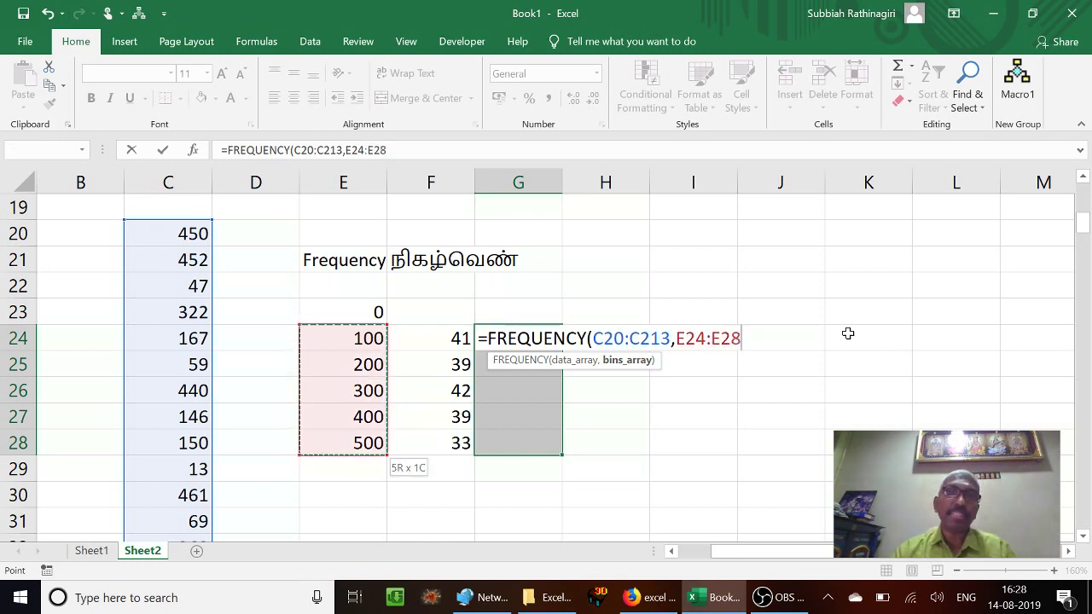
text())
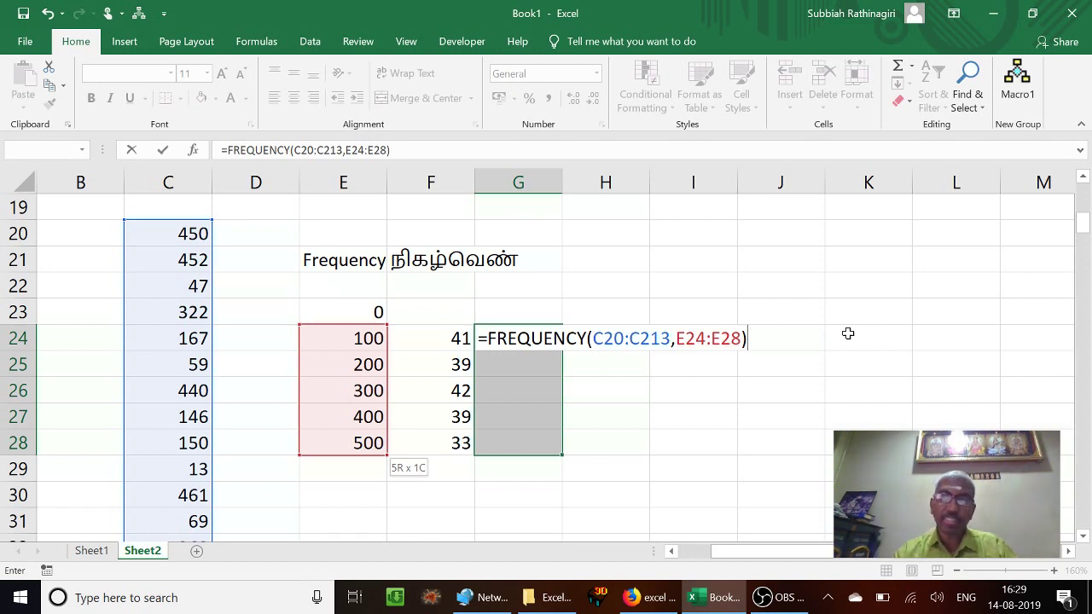
key(ctrl+shift+Return)
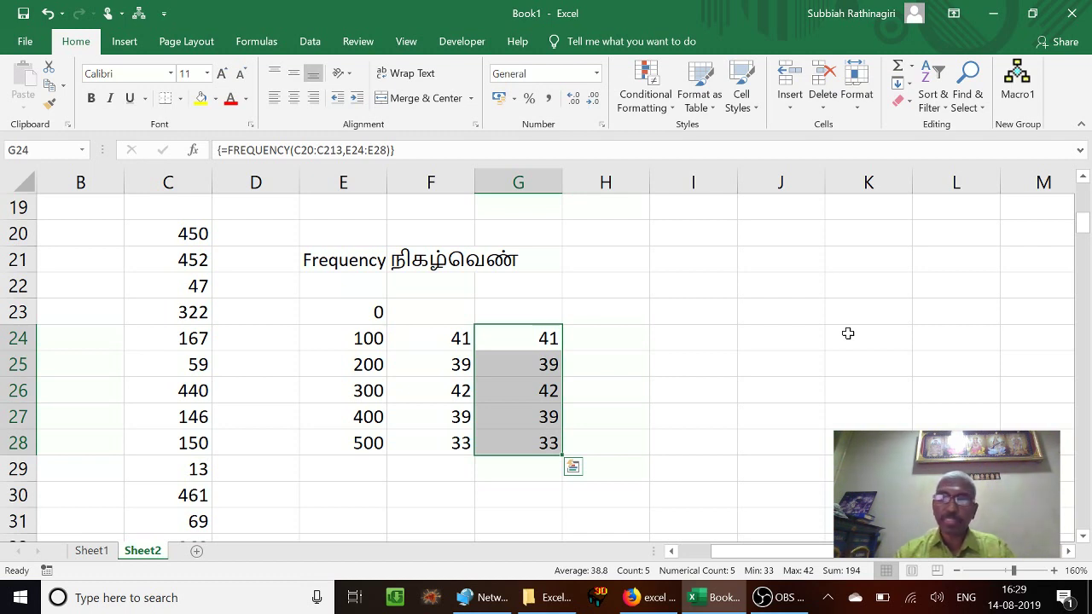
Step: Review the yearly sales values in column C, starting from 450
key(Left)
key(Left)
key(Left)
key(Left)
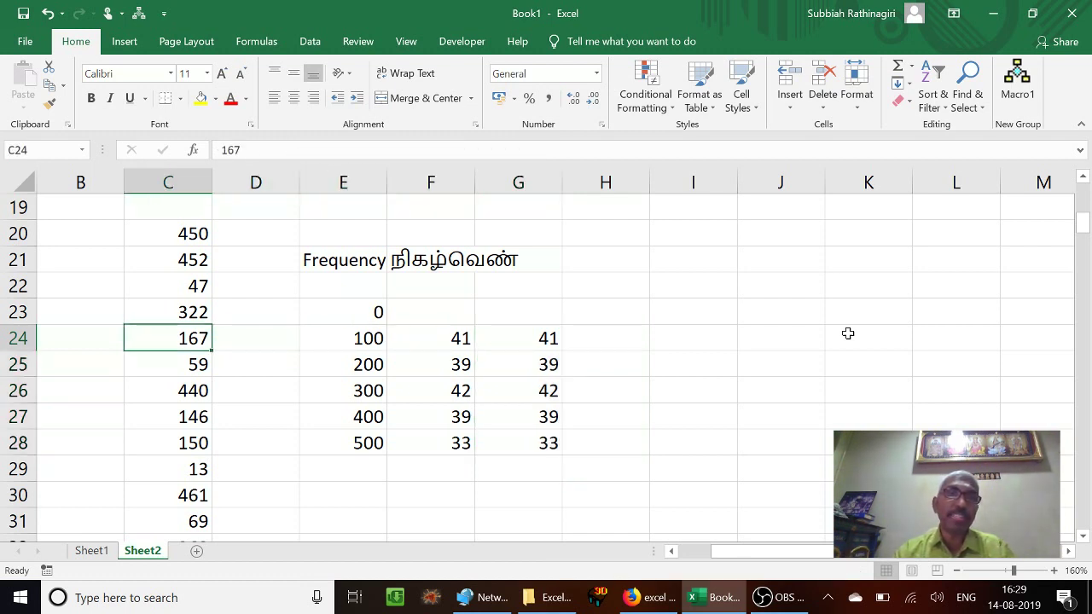
key(Up)
key(Up)
key(Up)
key(Up)
key(Up)
key(Up)
key(Up)
key(Up)
key(Up)
key(Up)
key(Up)
key(Up)
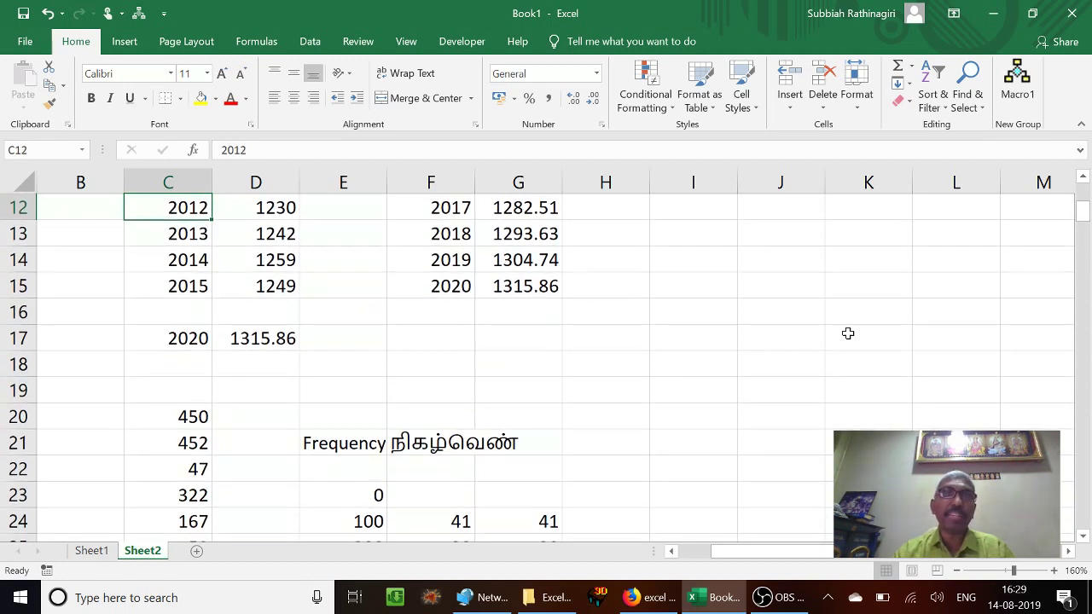
key(Up)
key(Up)
key(Up)
key(Down)
key(Down)
key(Down)
key(Down)
key(Down)
key(Down)
key(Down)
key(Down)
key(Down)
key(Down)
key(Down)
key(Down)
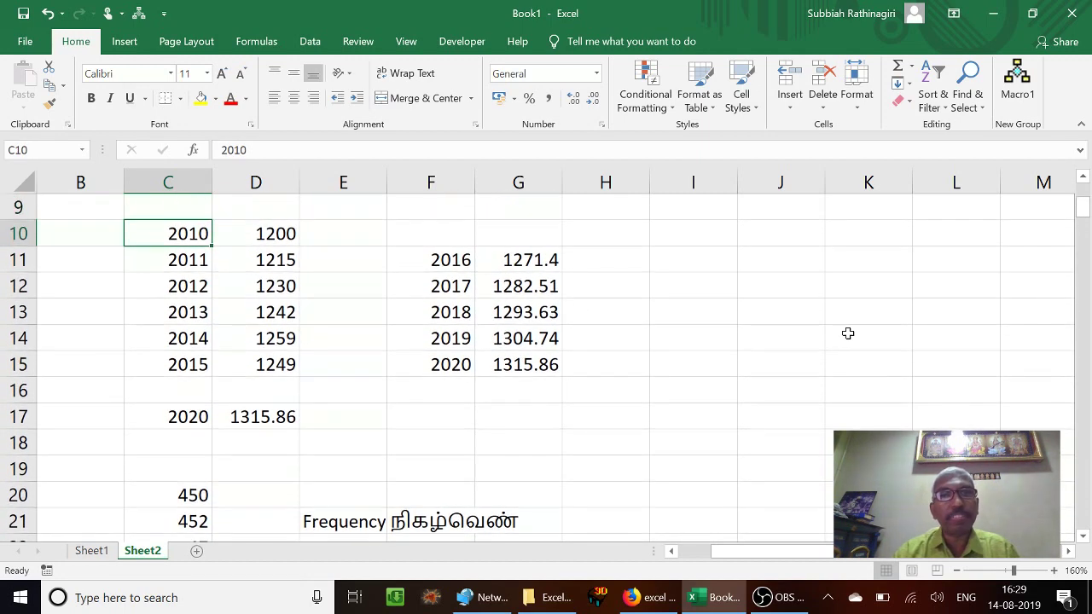
key(Down)
key(Down)
key(Down)
key(Down)
key(Down)
key(Down)
key(Down)
key(Down)
key(Down)
key(Down)
key(Down)
key(Down)
key(Up)
key(Up)
key(Up)
key(Up)
key(Up)
key(Up)
key(Up)
key(Up)
key(Up)
key(Up)
key(Up)
key(Up)
key(Up)
key(Up)
key(Up)
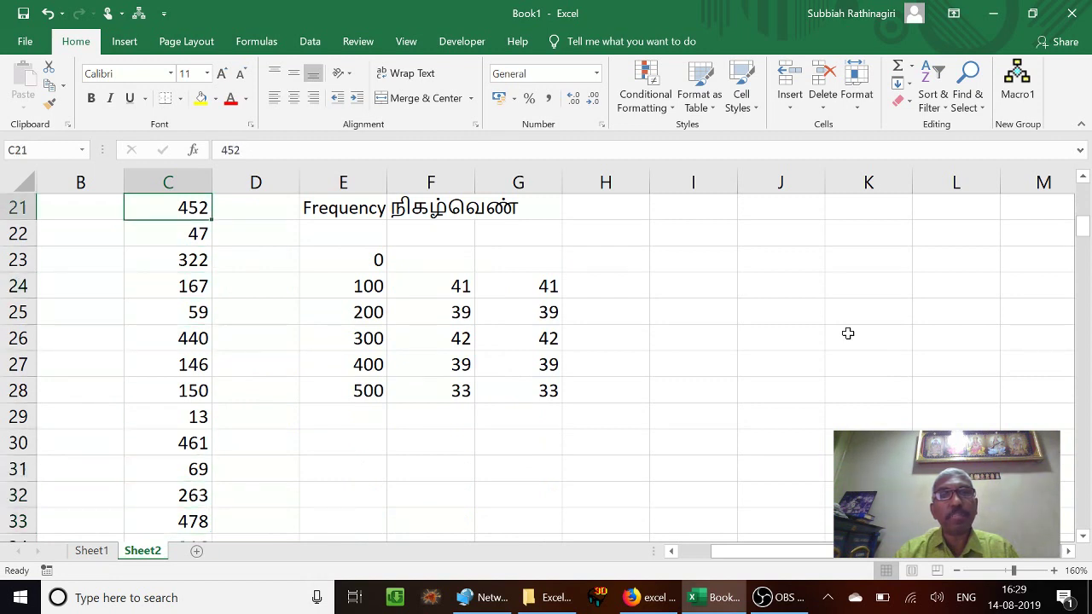
key(Down)
key(Down)
key(Down)
key(Up)
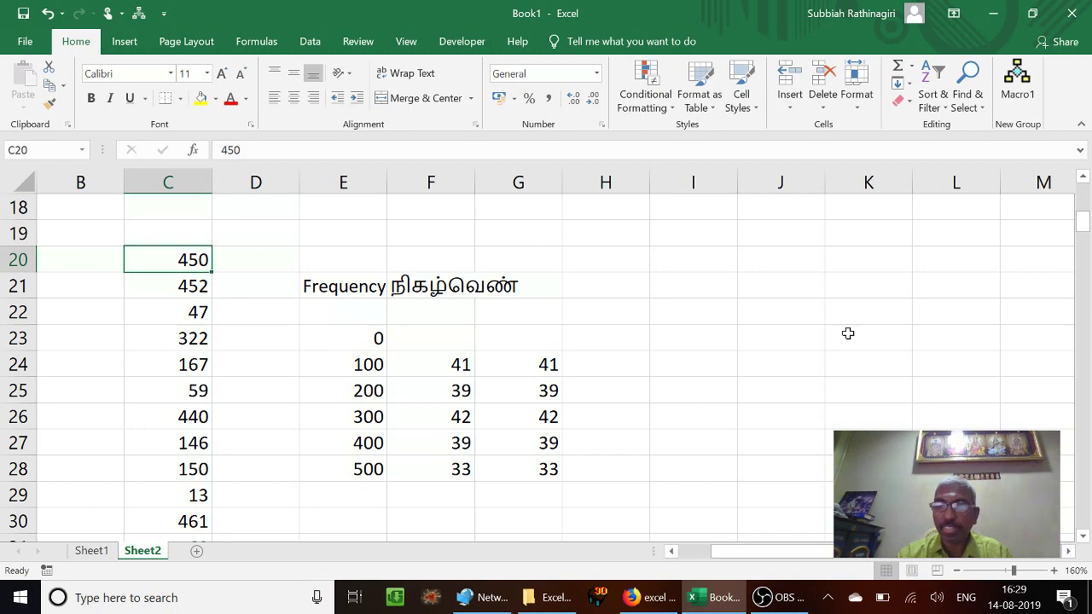
Step: Look over the new FREQUENCY counts and the TREND forecast results above them
key(Right)
key(Right)
key(Right)
key(Right)
key(Down)
key(Down)
key(Down)
key(Down)
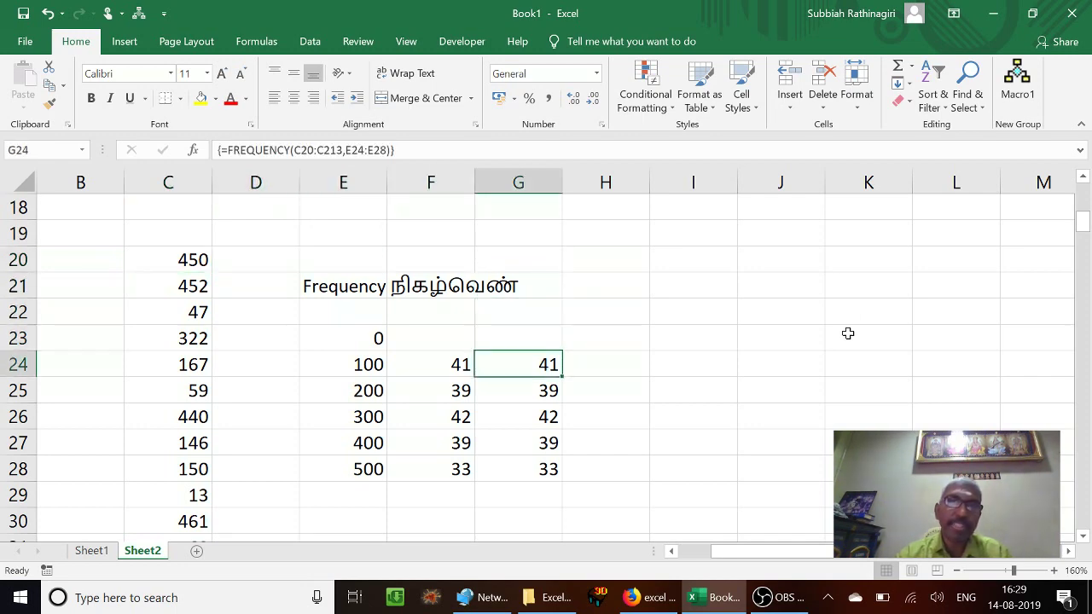
key(Up)
key(Up)
key(Up)
key(Up)
key(Up)
key(Up)
key(Up)
key(Up)
key(Up)
key(Up)
key(Up)
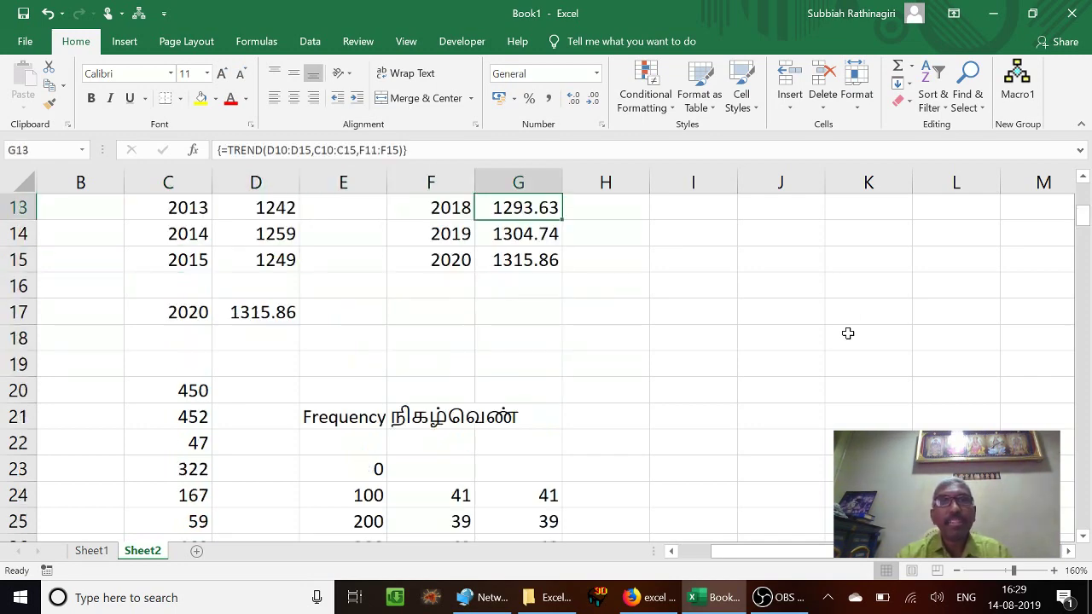
key(Up)
key(Up)
key(Up)
key(Up)
key(Up)
key(Up)
key(Up)
key(Up)
key(Up)
key(Up)
key(Up)
key(Up)
key(Down)
key(Down)
key(Down)
key(Down)
key(Down)
key(Down)
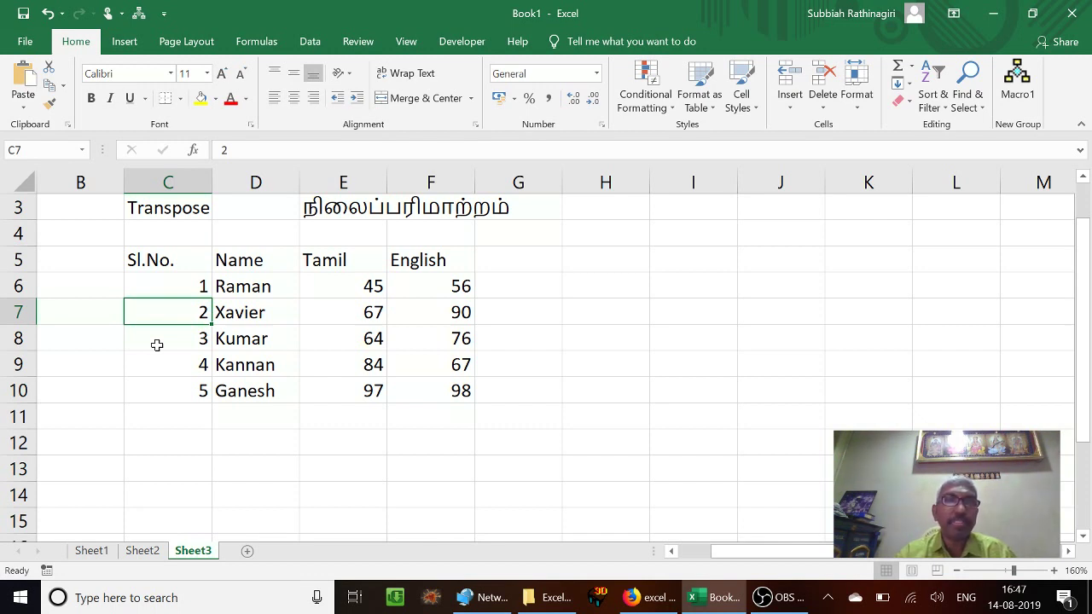
Step: Inspect the Transpose title and Sl.No., Name, Tamil headings, ending on Sl.No. heading C5
key(Up)
key(Up)
key(Up)
key(Up)
key(Right)
key(Right)
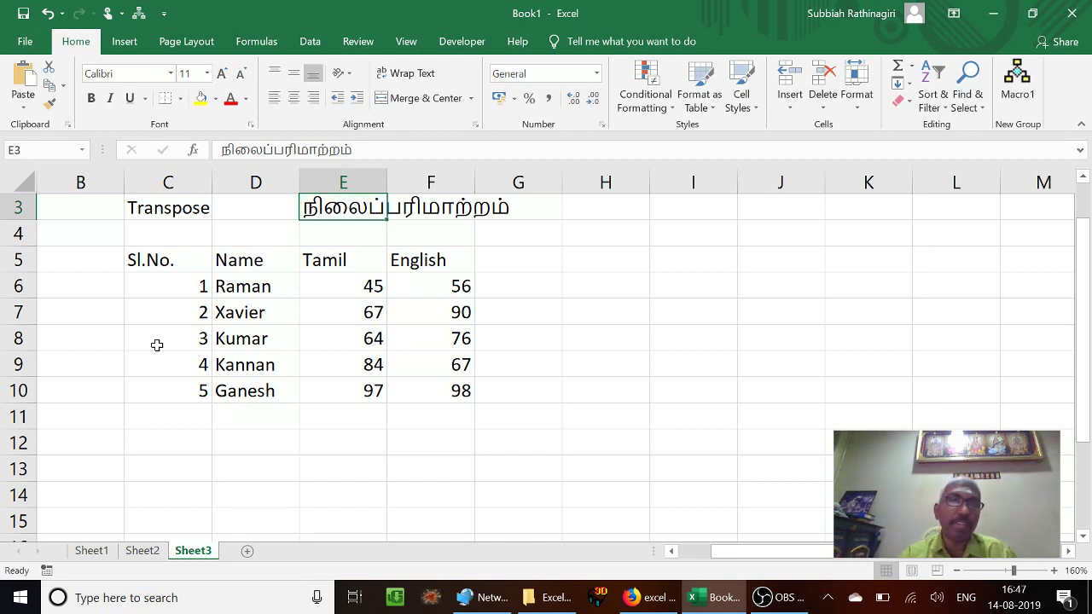
key(Down)
key(Down)
key(Down)
key(Left)
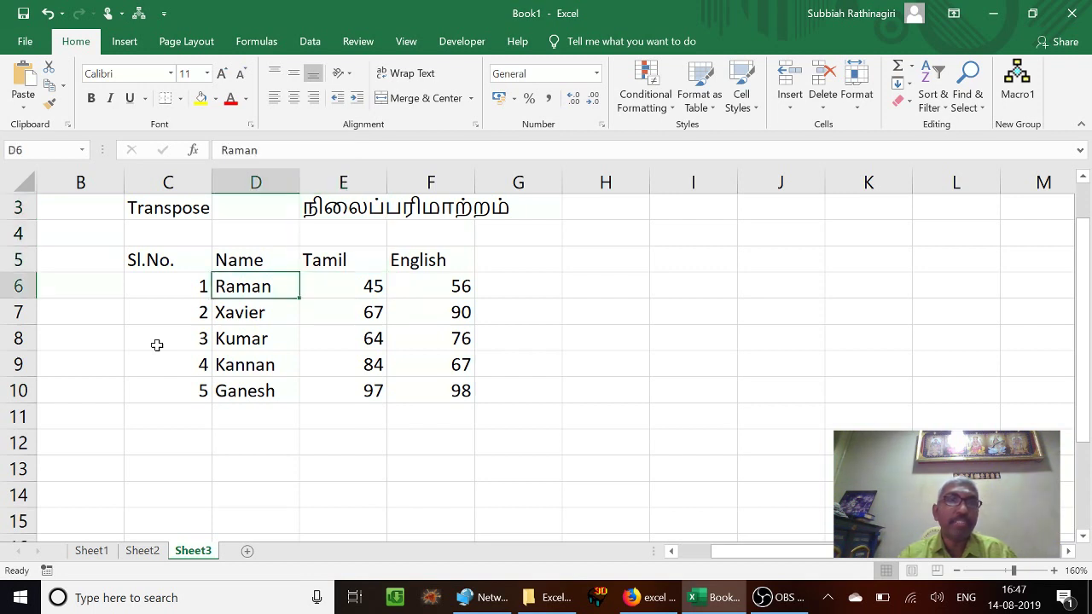
key(Left)
key(Right)
key(Up)
key(Left)
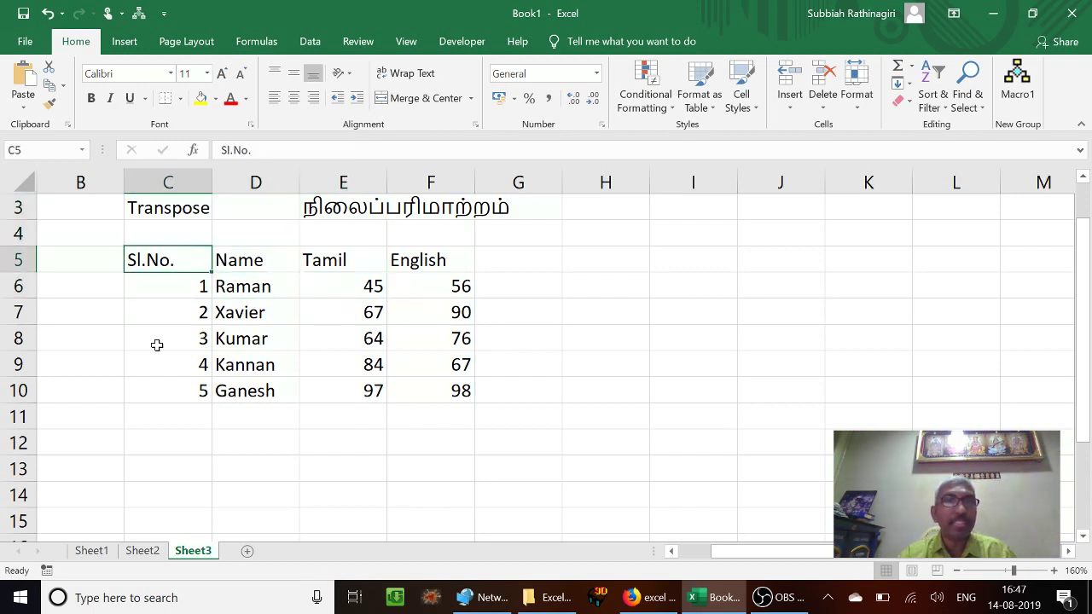
key(Right)
key(Left)
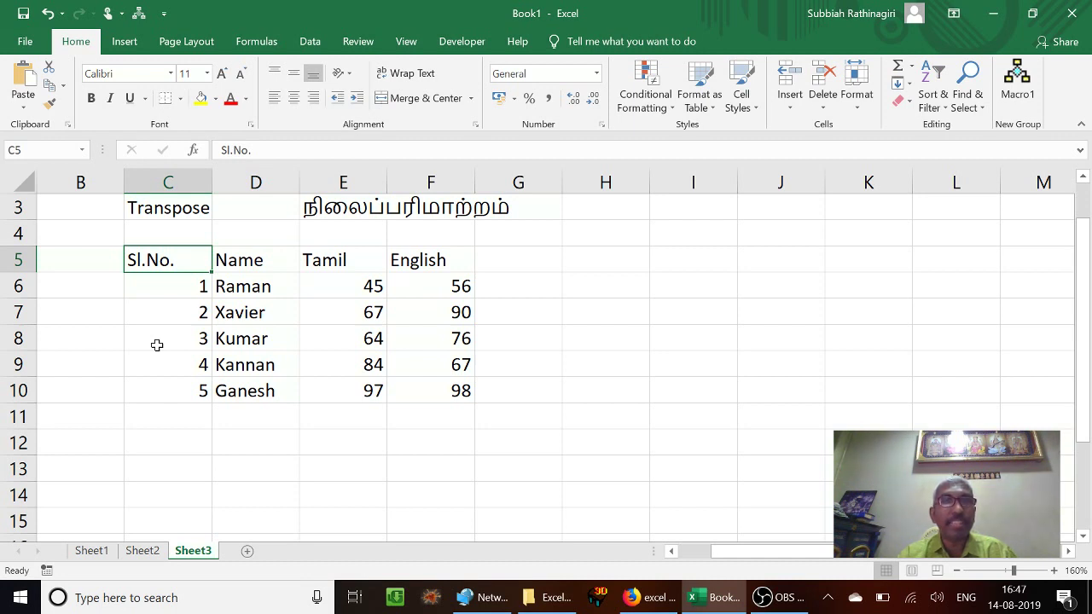
key(Right)
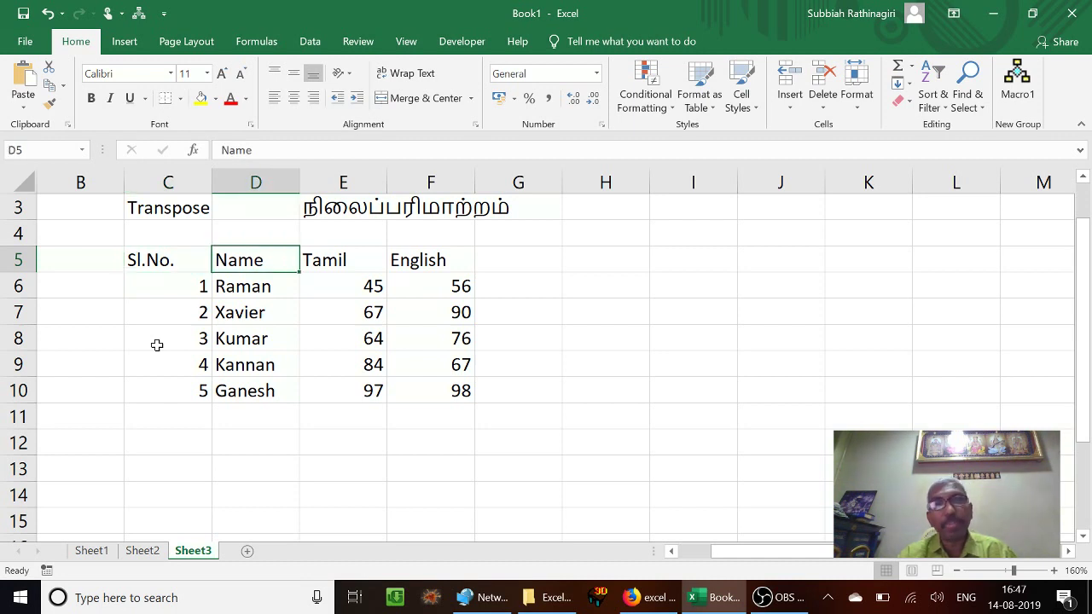
key(Right)
key(Right)
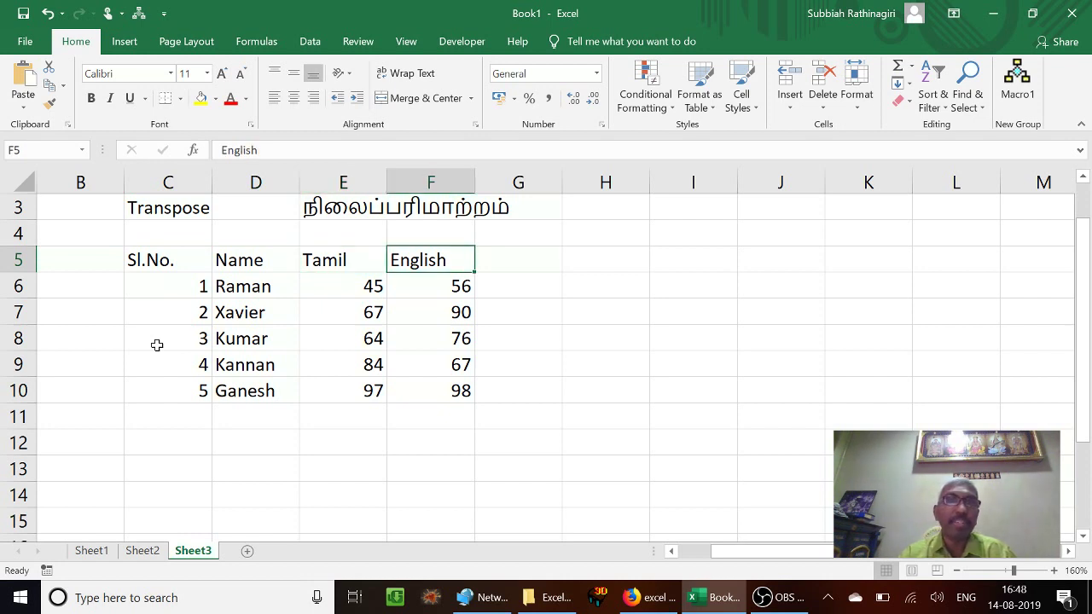
key(Left)
key(Left)
key(Left)
Step: Select the full marks table C5:F10, headings included
key(shift+Right)
key(shift+Right)
key(shift+Right)
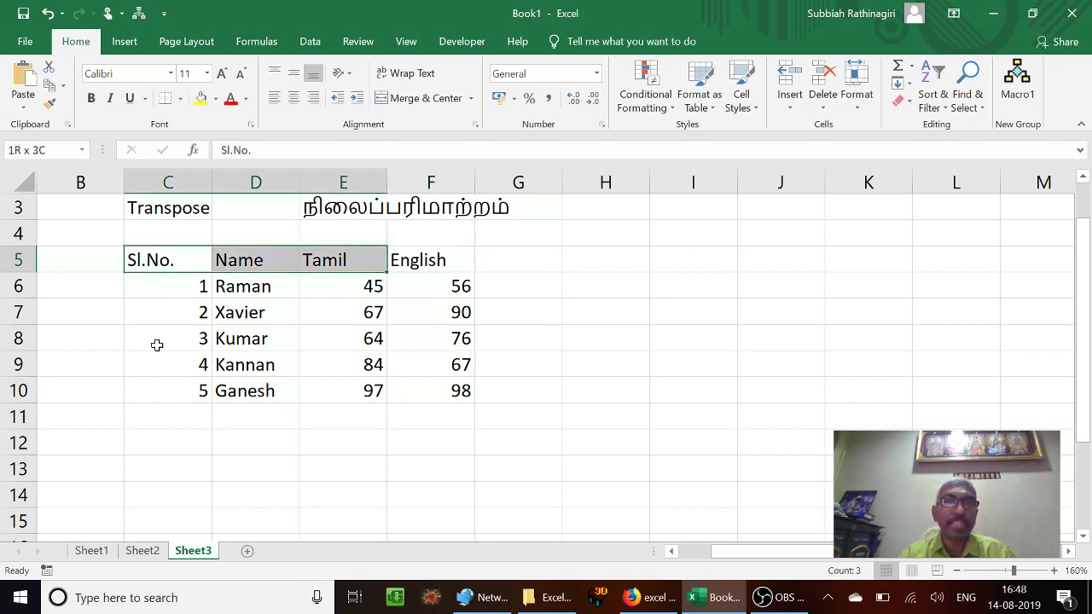
key(shift+Down)
key(shift+Down)
key(shift+Down)
key(shift+Down)
key(shift+Down)
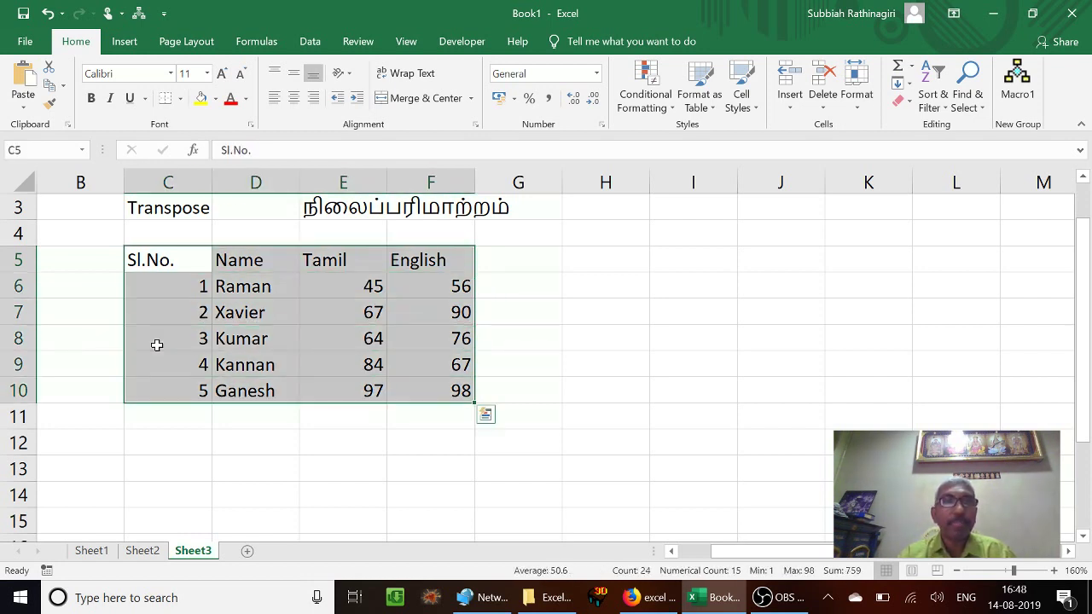
key(Up)
key(Up)
key(Up)
key(Down)
key(Down)
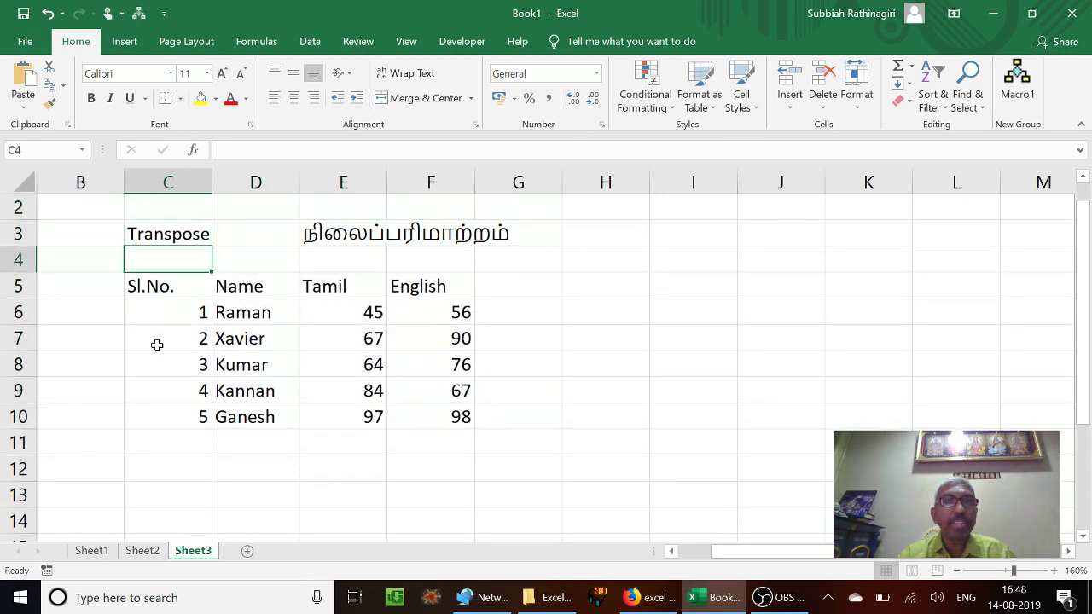
key(Down)
key(shift+Right)
key(shift+Right)
key(shift+Right)
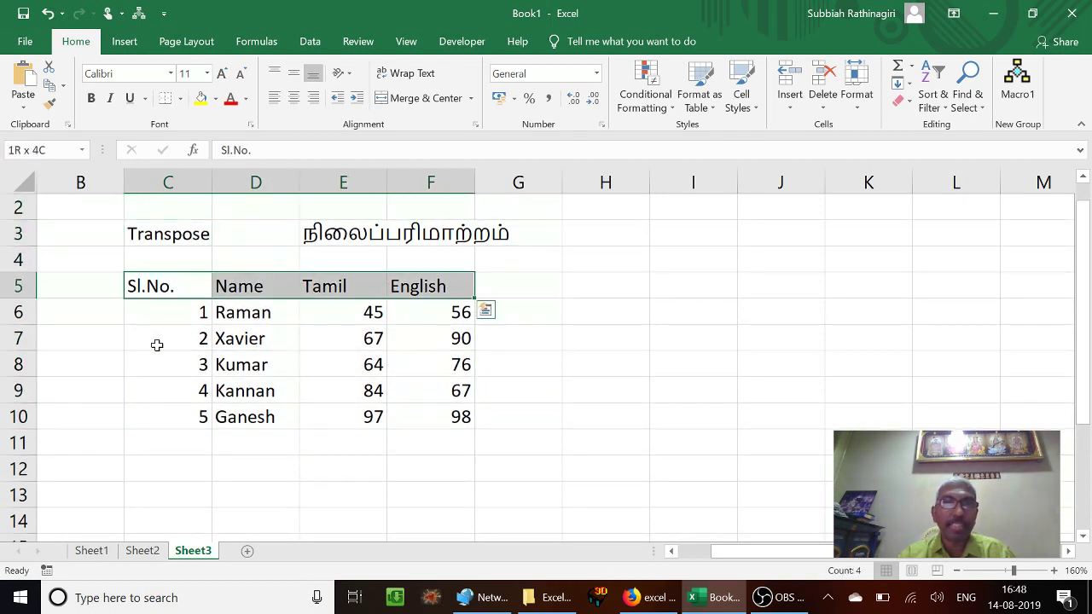
key(shift+Down)
key(shift+Down)
key(shift+Down)
key(shift+Down)
key(shift+Down)
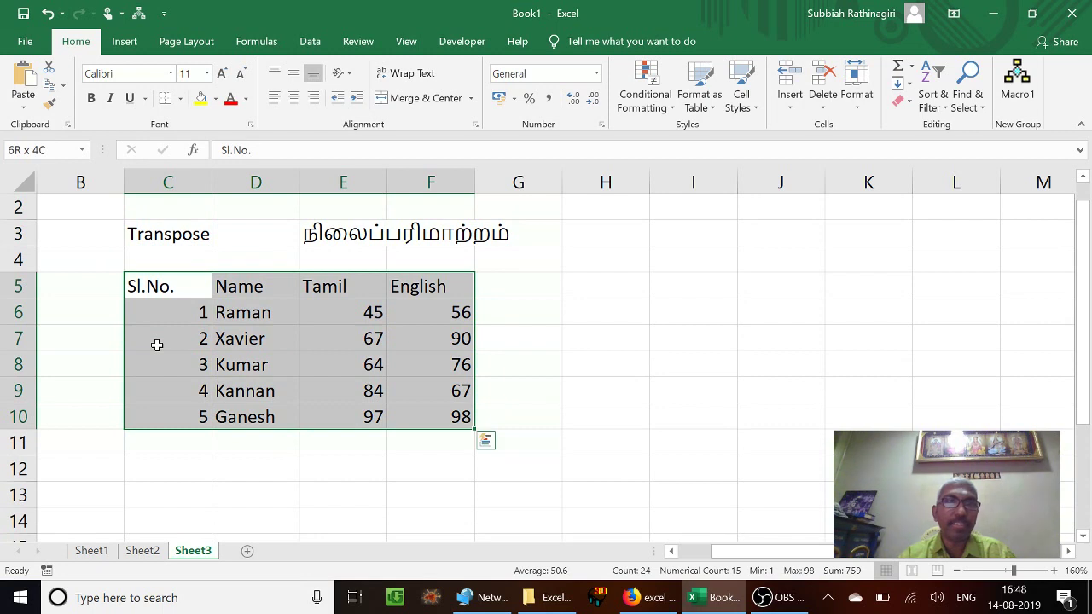
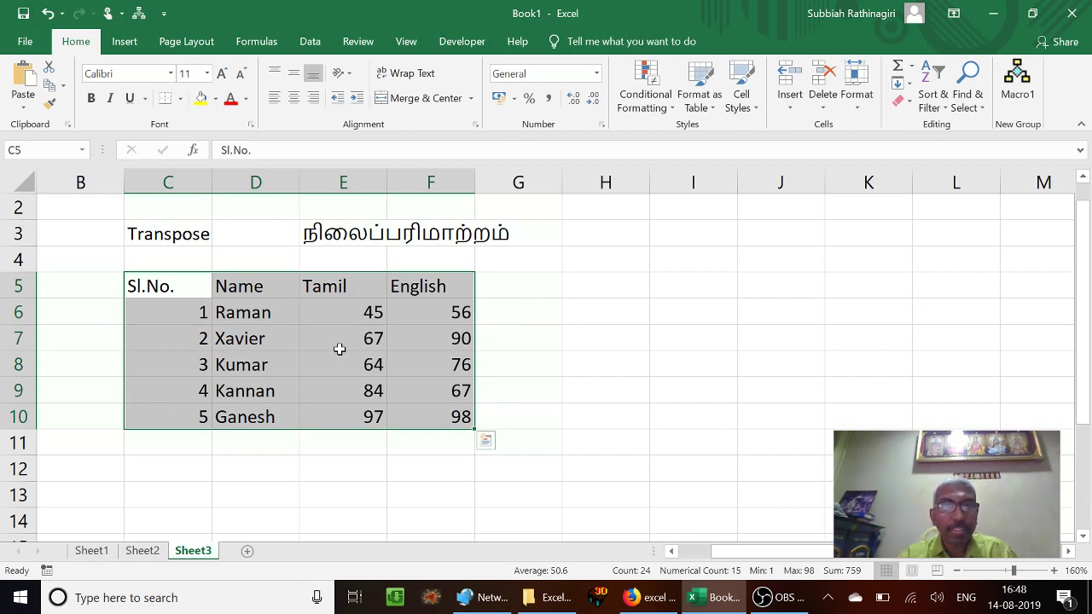
Step: Copy the marks table C5:F10 and bring up the Paste Special options at H5 to paste it transposed
key(ctrl+c)
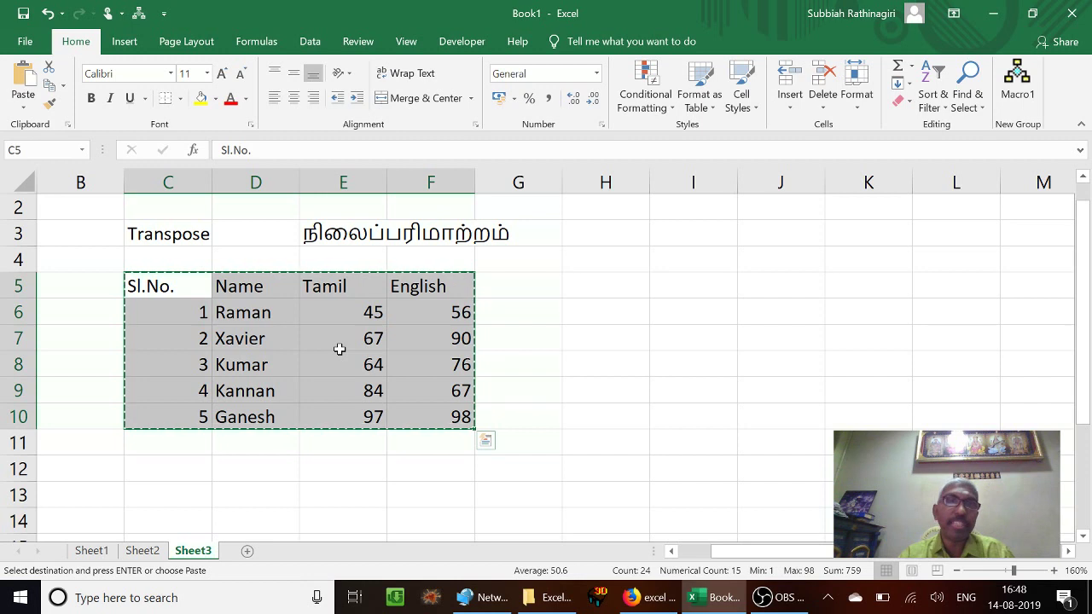
click(591, 292)
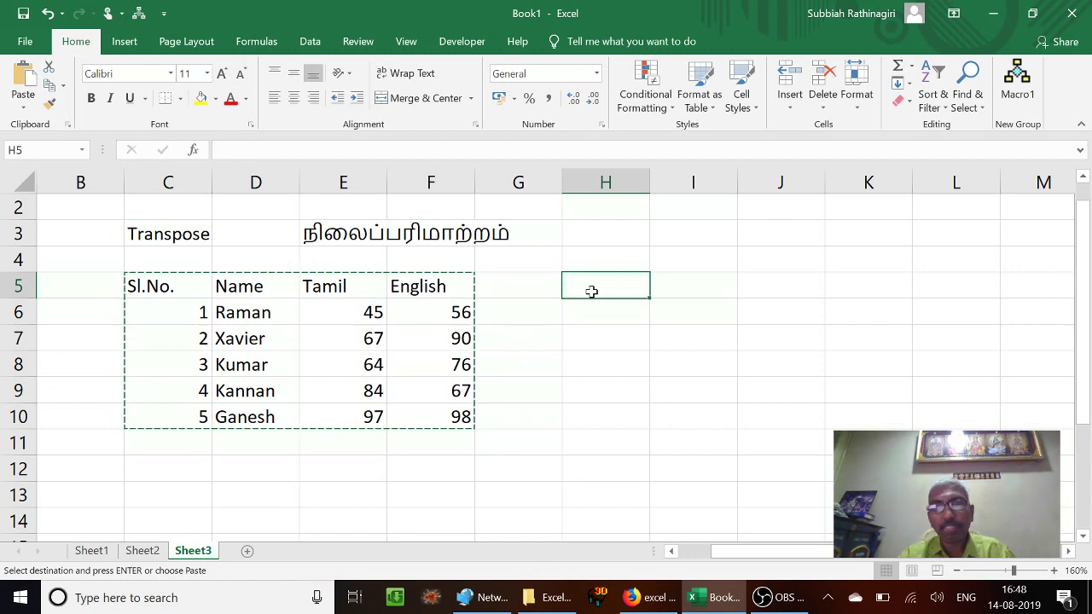
right_click(591, 292)
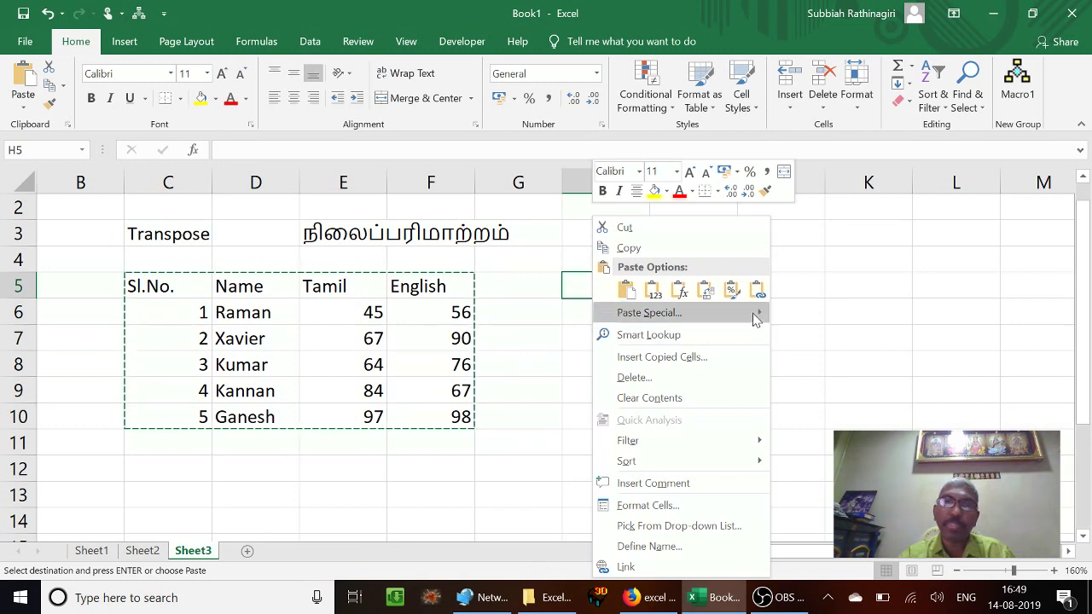
mouse_move(756, 319)
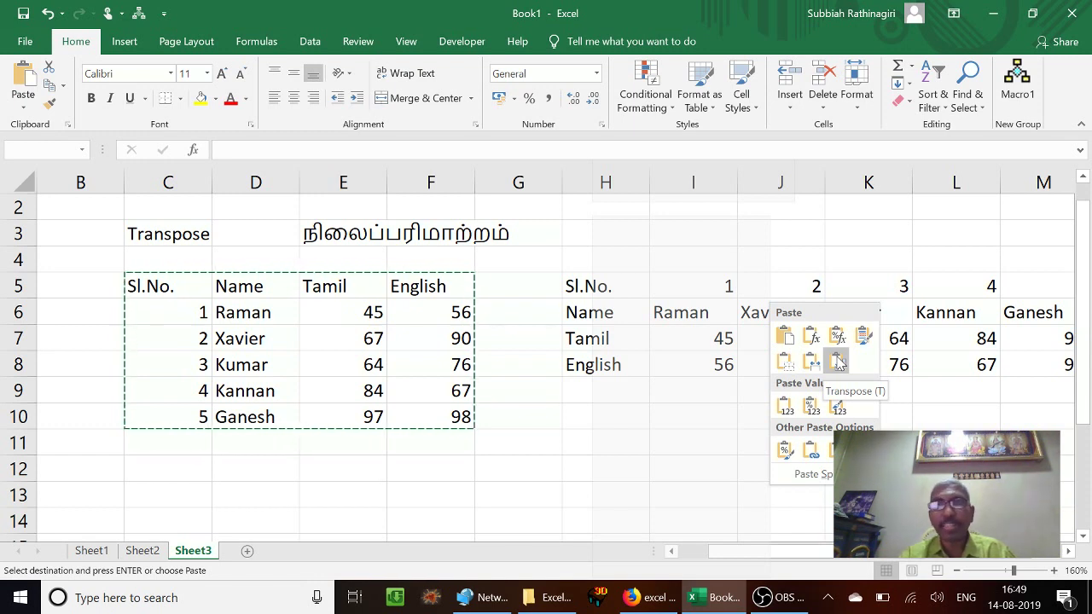
click(838, 362)
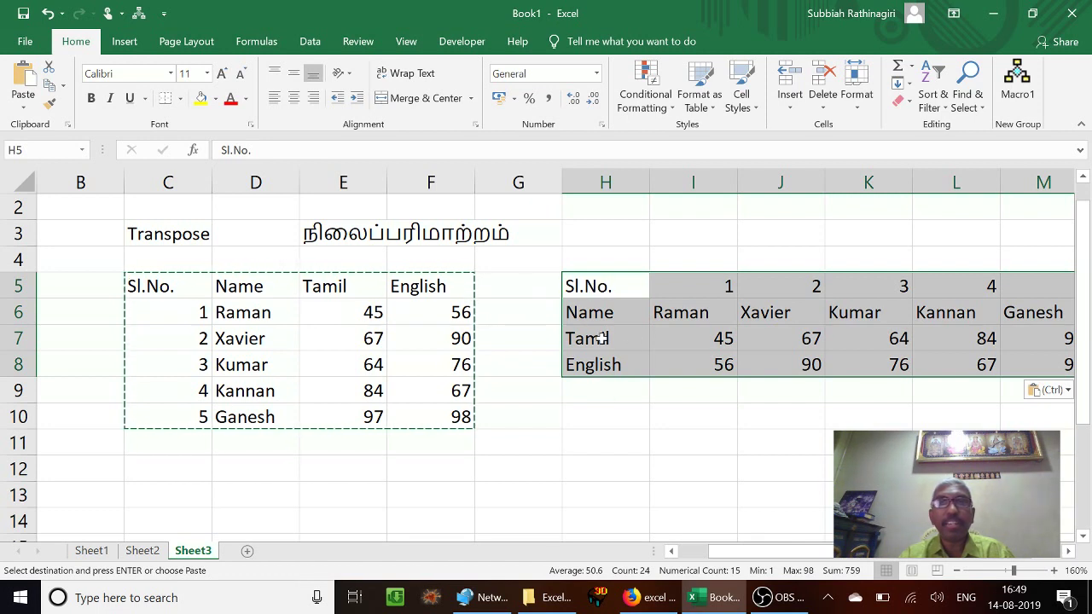
click(637, 296)
key(Right)
key(Right)
key(Right)
key(Right)
key(Right)
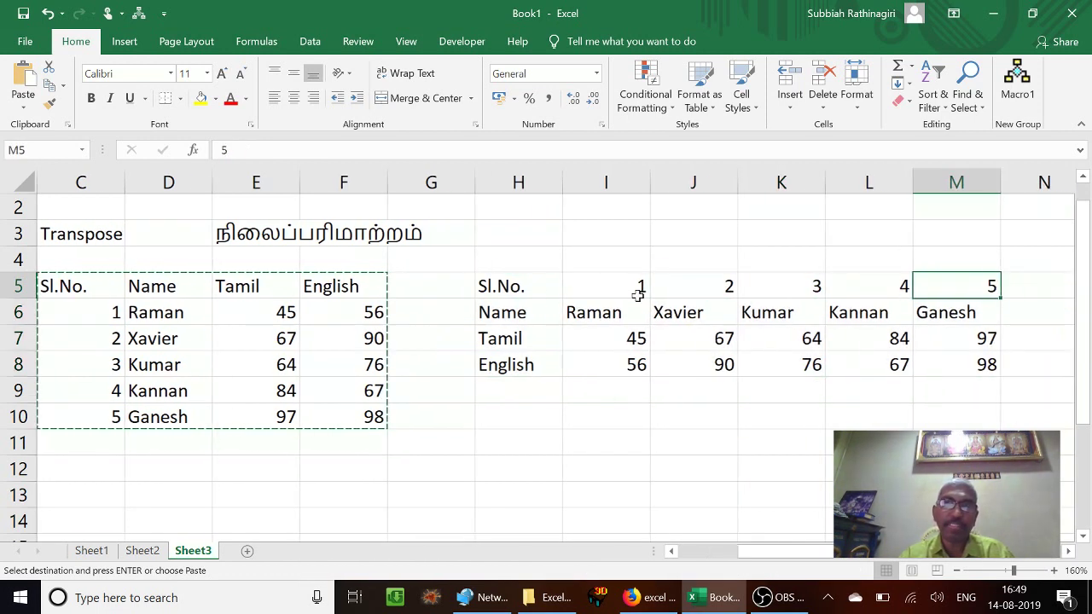
key(Left)
key(Left)
key(Left)
key(Left)
key(Left)
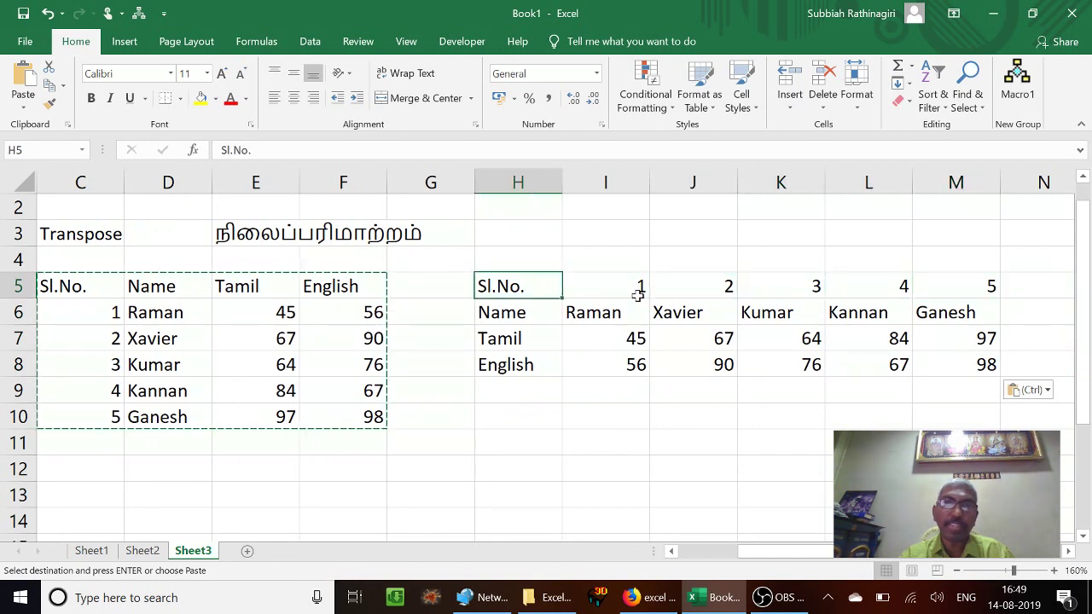
key(Right)
key(Right)
key(Right)
key(Right)
key(Right)
key(Left)
key(Left)
key(Left)
key(Left)
key(Left)
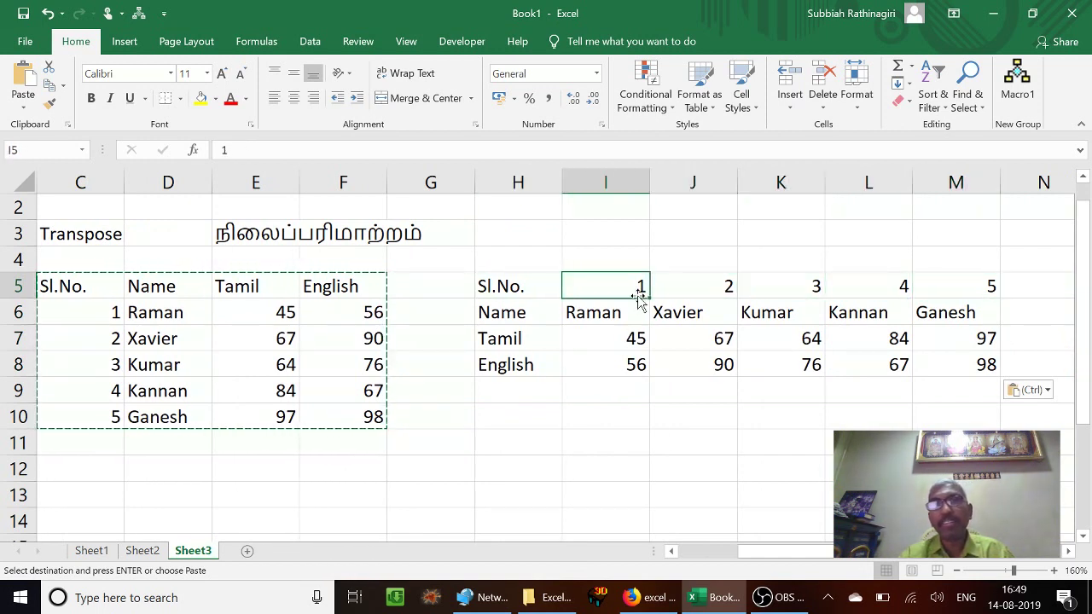
key(Down)
key(Down)
key(Down)
key(Up)
key(Up)
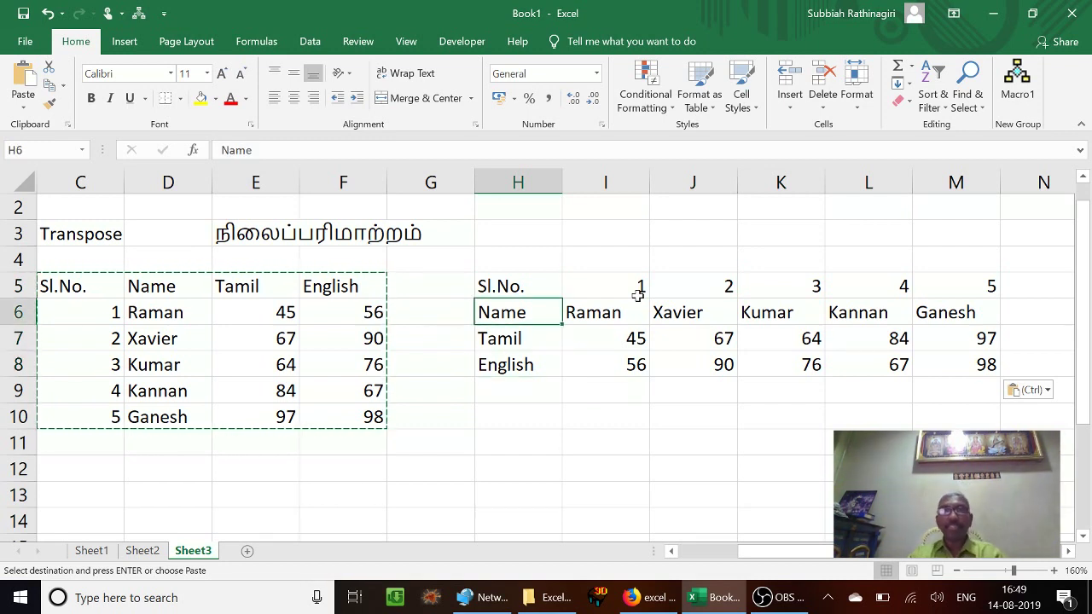
key(Up)
key(Right)
key(Right)
key(Right)
key(Right)
key(Right)
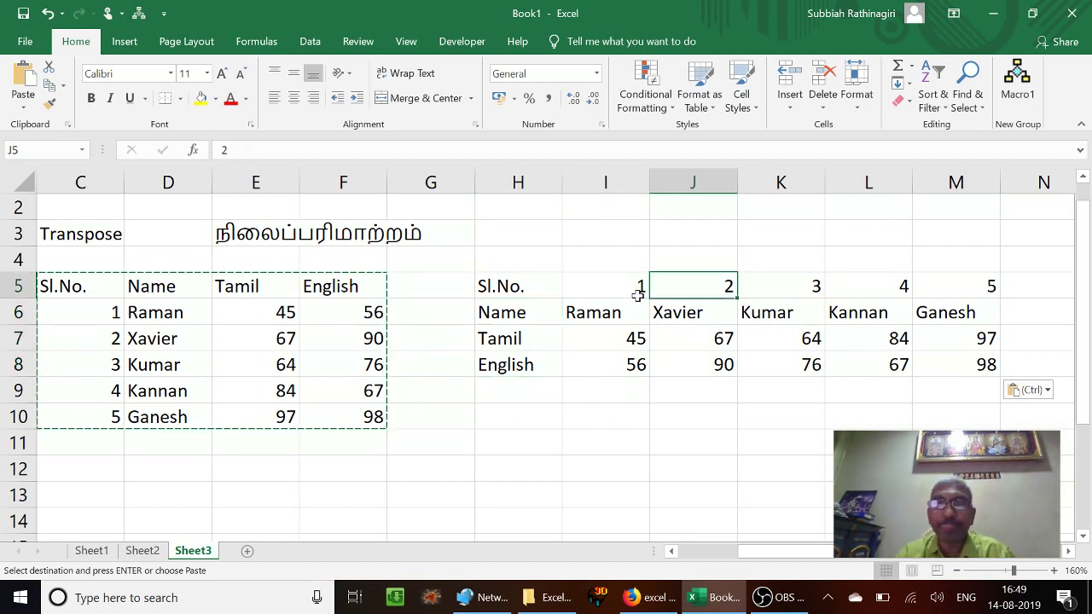
key(Left)
key(Left)
key(Left)
key(Left)
key(Left)
key(Left)
key(Left)
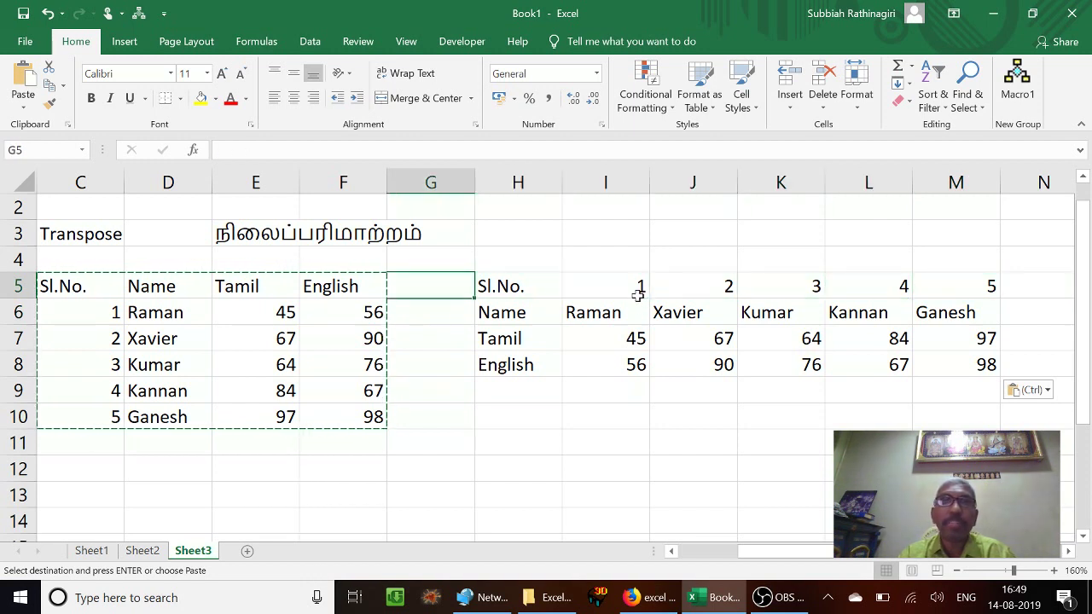
key(Left)
key(Left)
key(Left)
key(Left)
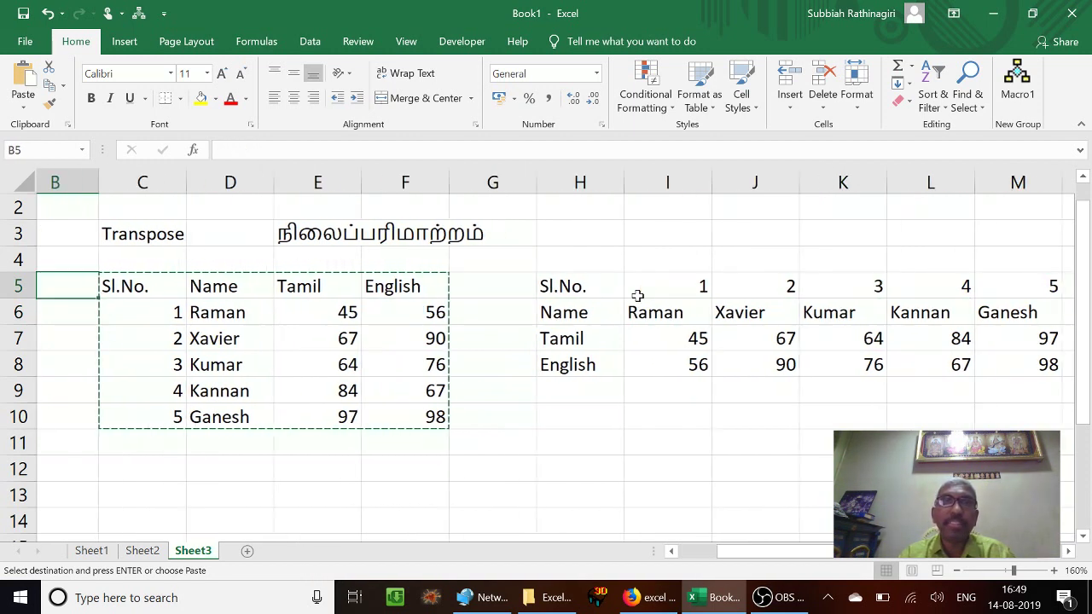
key(Right)
key(Right)
key(Right)
key(Right)
key(Right)
key(Right)
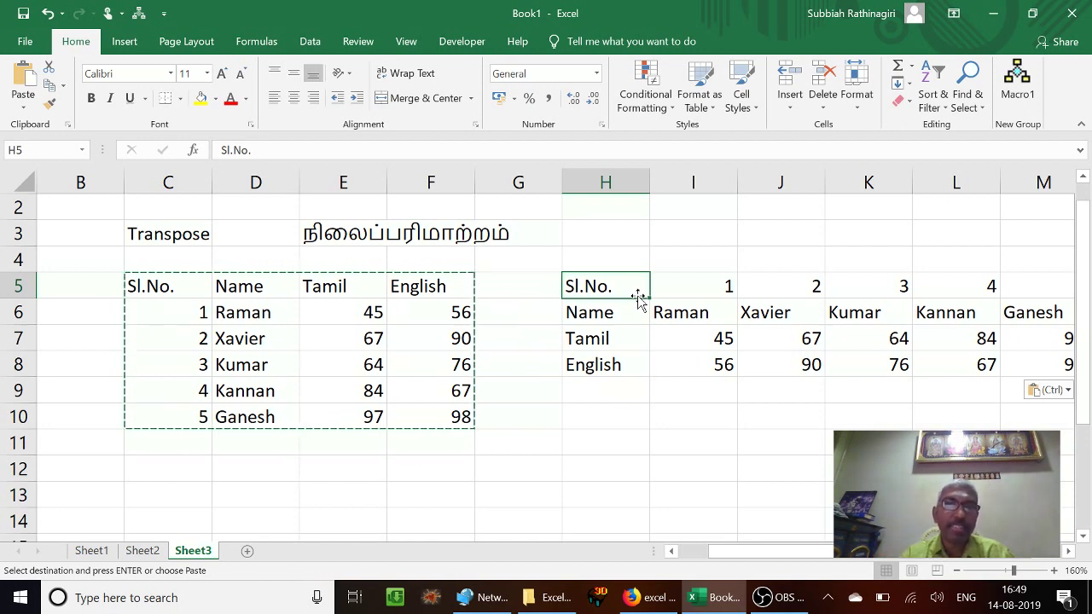
Step: Cancel the pending copy and move to Xavier's Tamil mark in E7
key(Escape)
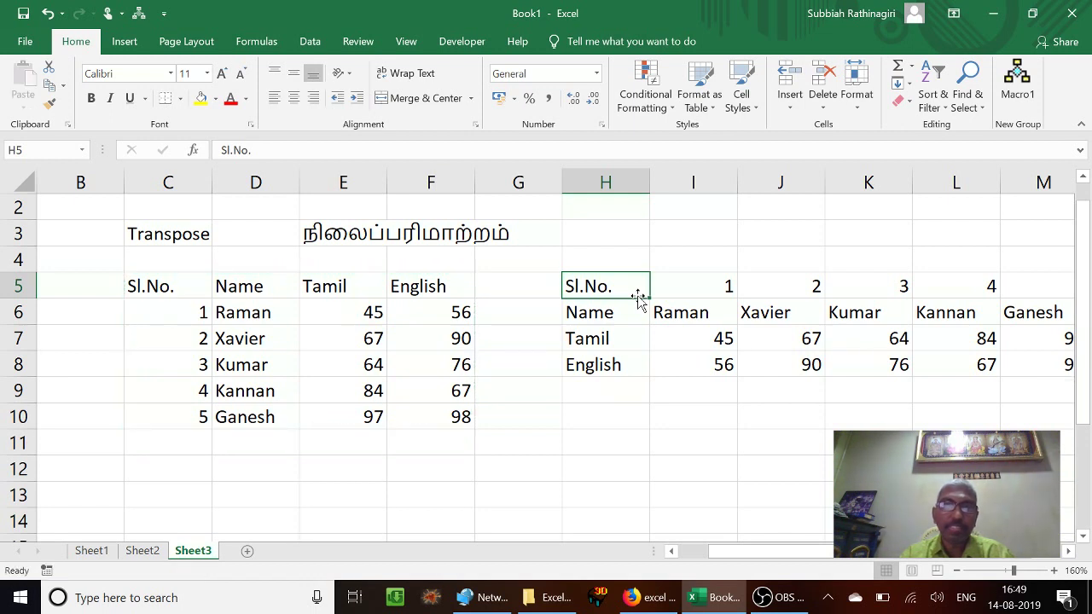
key(Down)
key(Down)
key(Down)
key(Up)
key(Up)
key(Up)
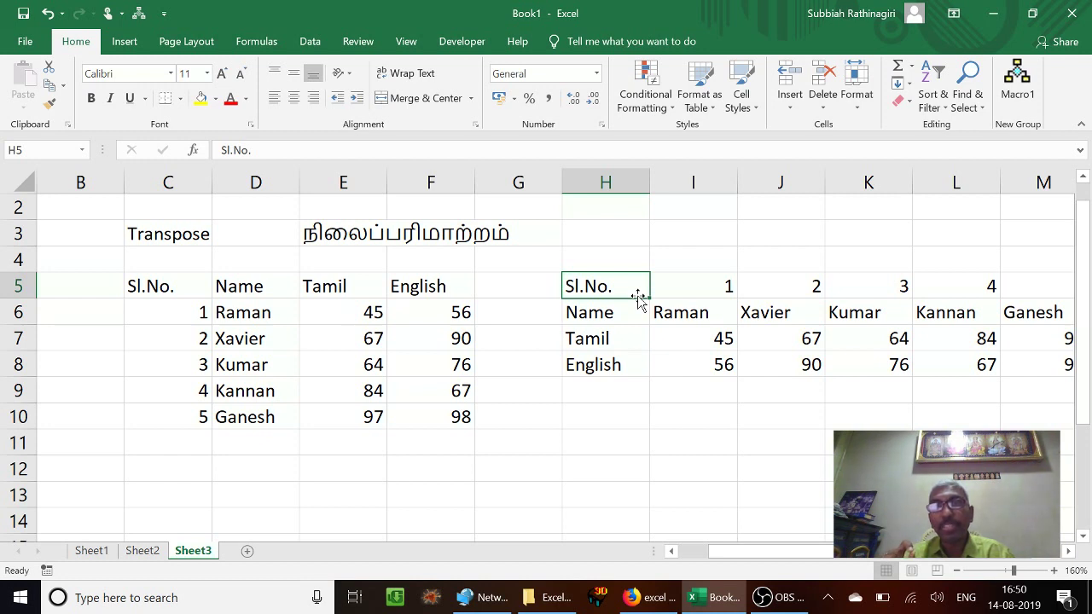
key(Down)
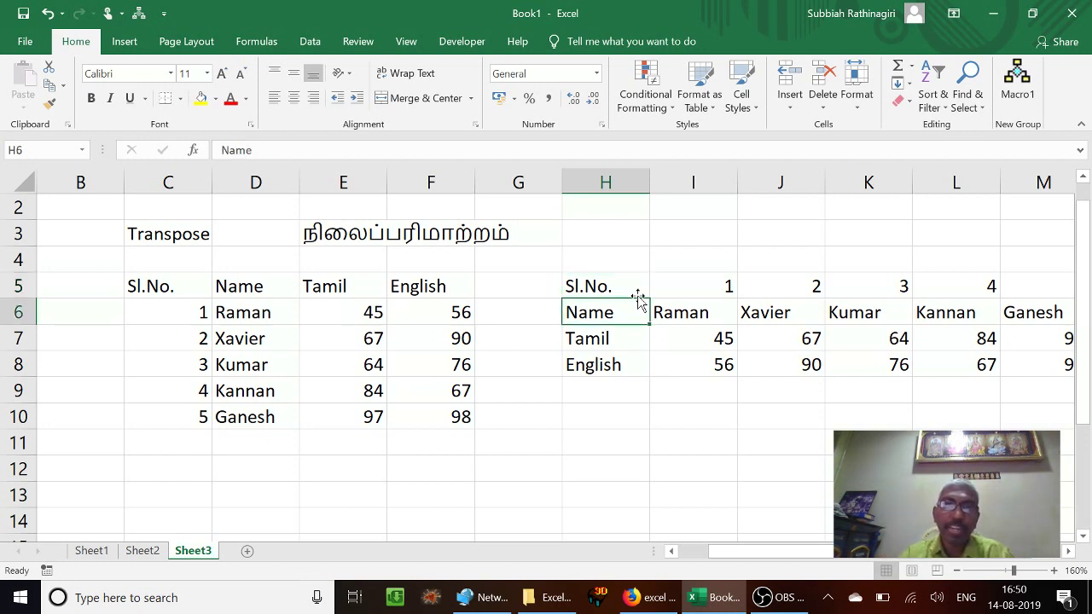
key(Left)
key(Left)
key(Left)
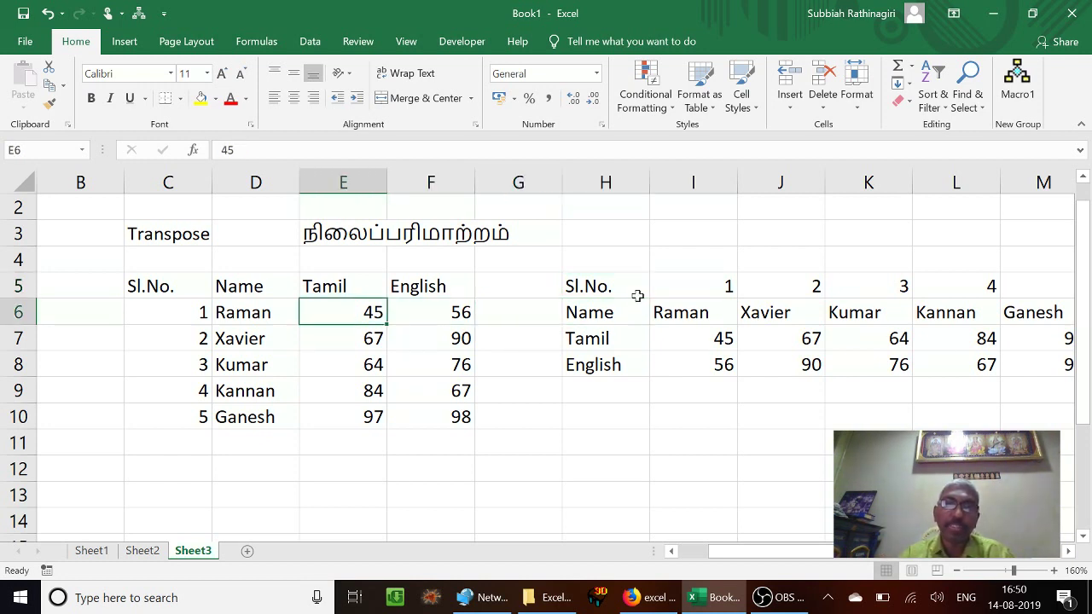
key(Left)
key(Down)
key(Right)
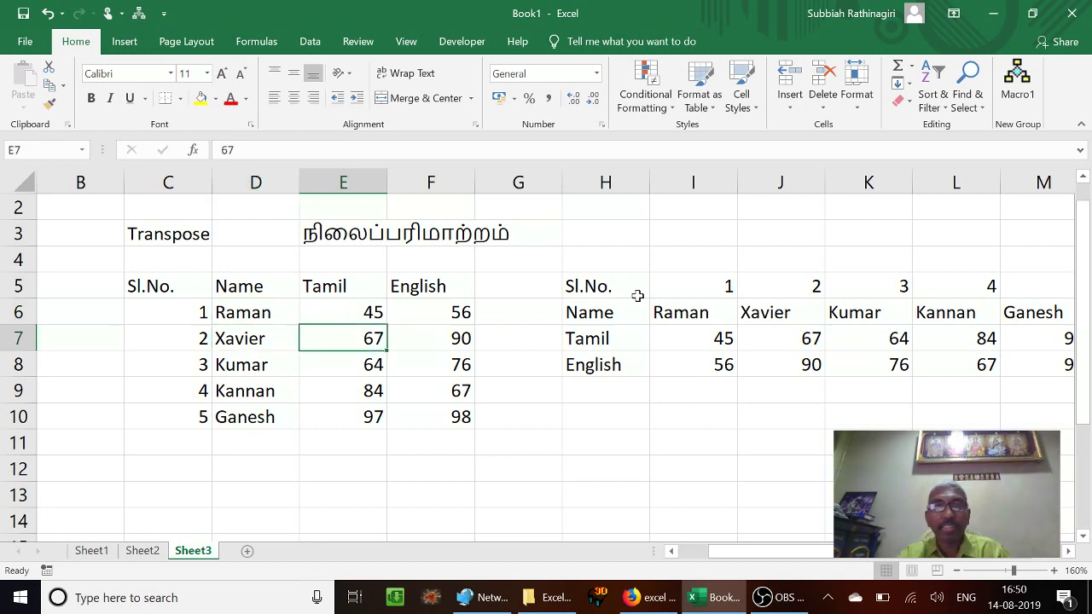
Step: Change E7 to 68 to compare with the transposed copy, then restore it to 67
text(68)
key(Return)
key(Up)
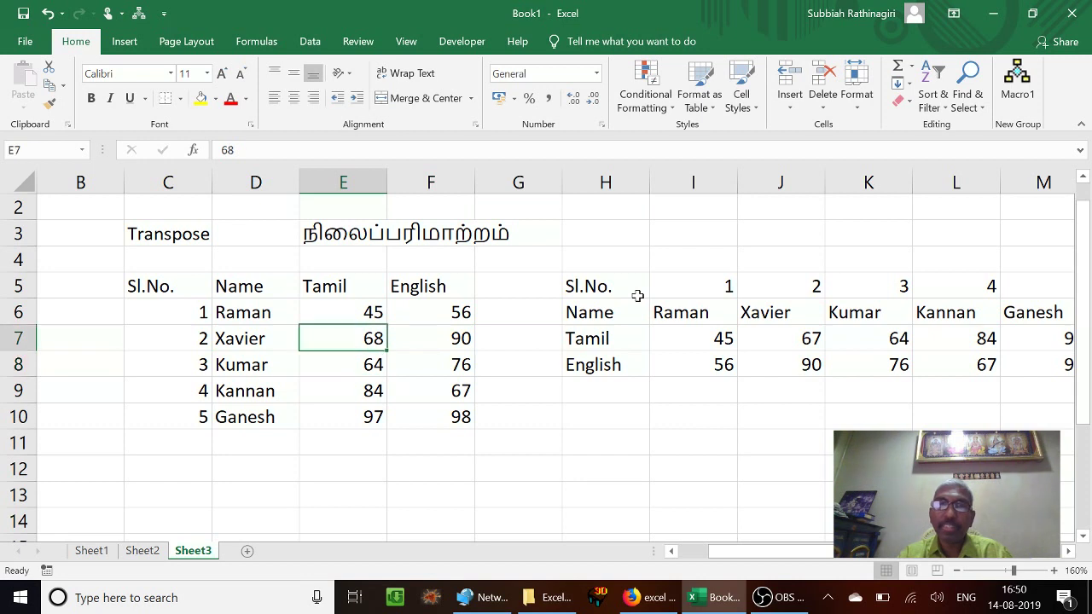
key(Right)
key(Right)
key(Right)
key(Right)
key(Right)
key(Left)
key(Left)
key(Left)
key(Left)
key(Left)
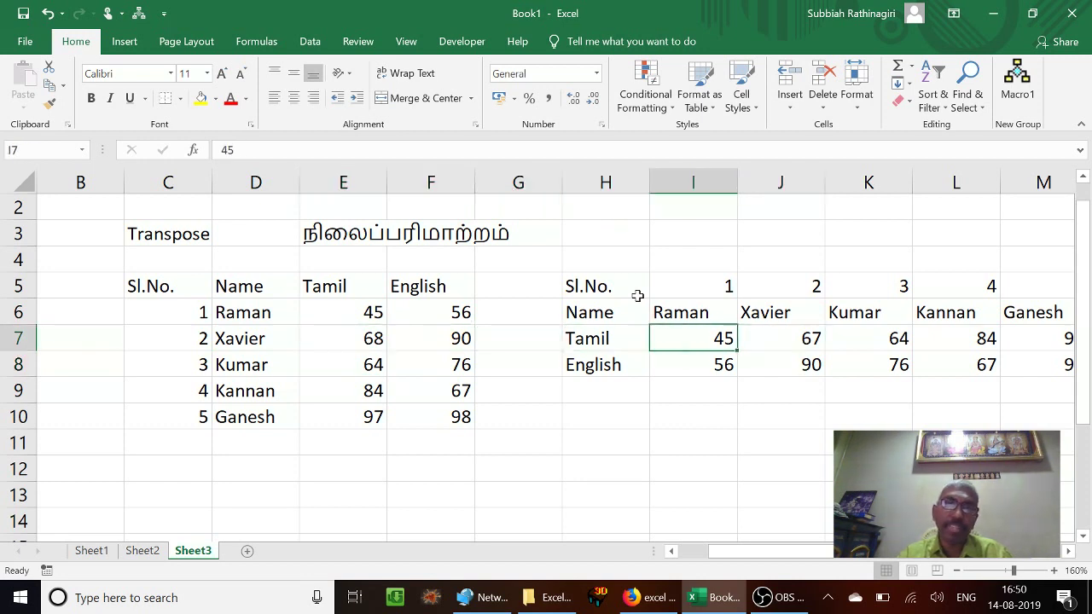
text(67)
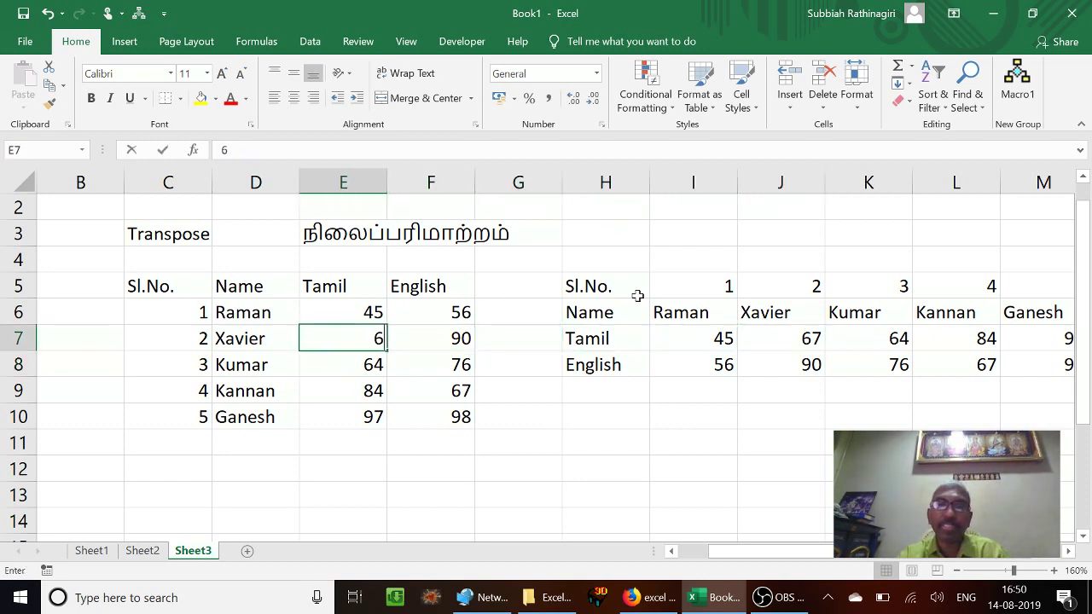
key(Return)
key(Up)
key(Up)
key(Up)
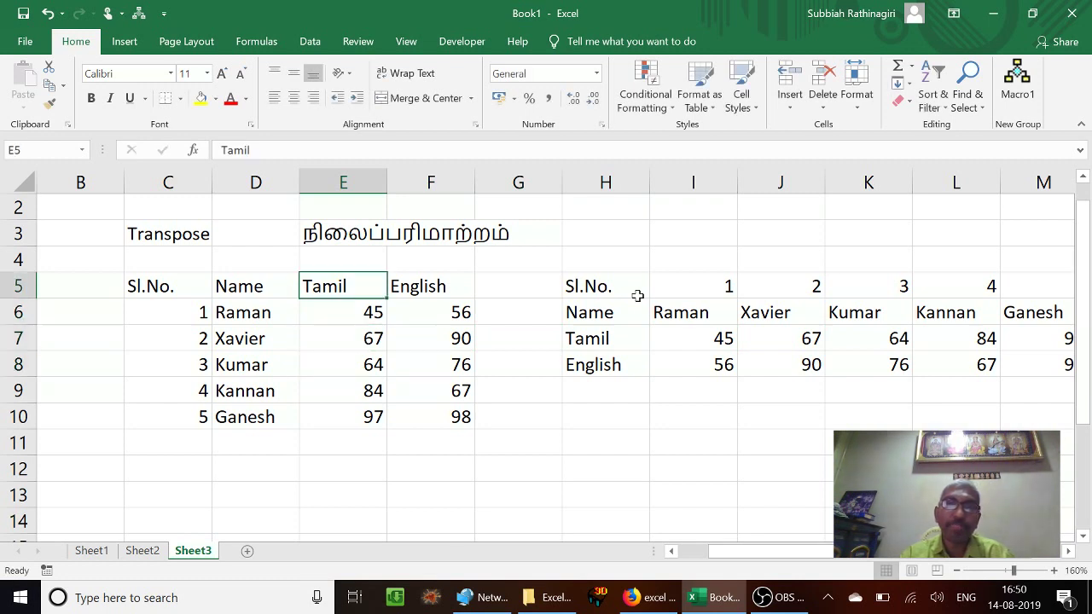
Step: Clear the transposed copy in H5:M8
key(Right)
key(Right)
key(Right)
key(shift+Down)
key(shift+Down)
key(shift+Down)
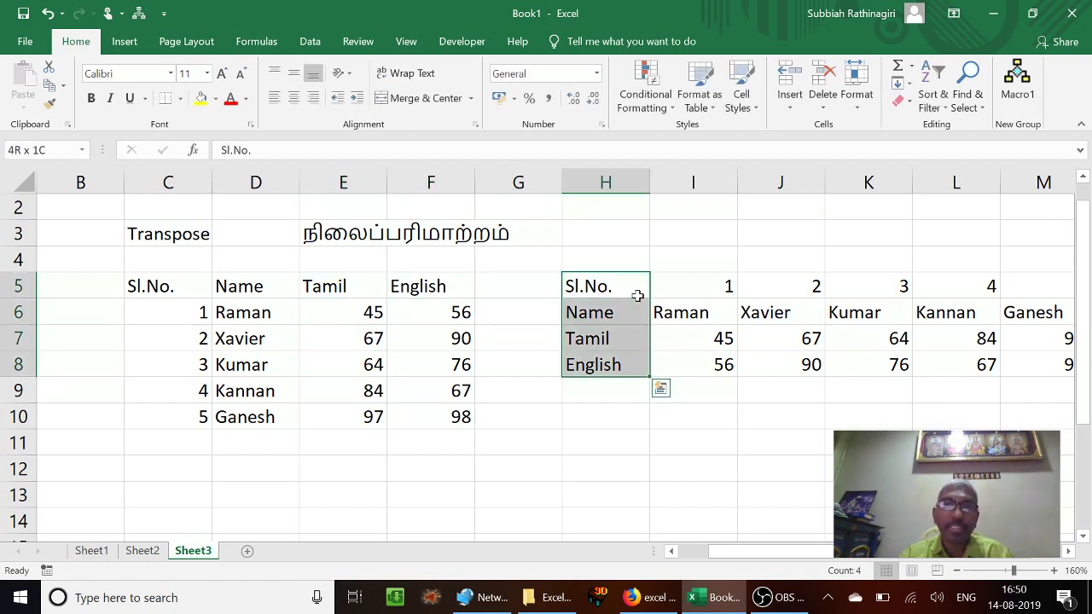
key(shift+Right)
key(shift+Right)
key(shift+Right)
key(shift+Right)
key(shift+Right)
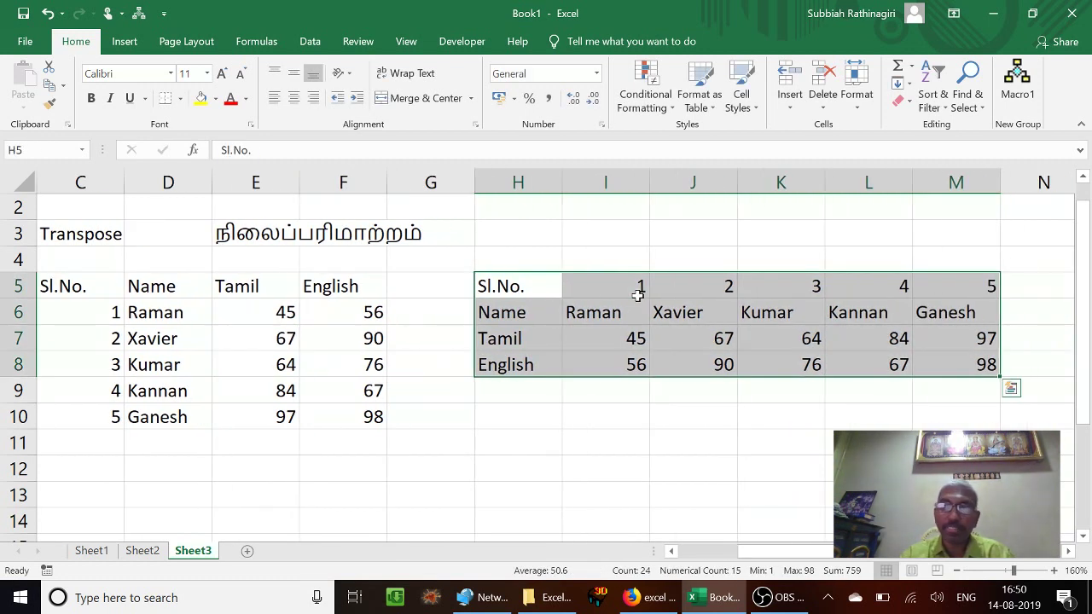
key(Delete)
key(Left)
key(Left)
key(Left)
key(Left)
key(Left)
key(Left)
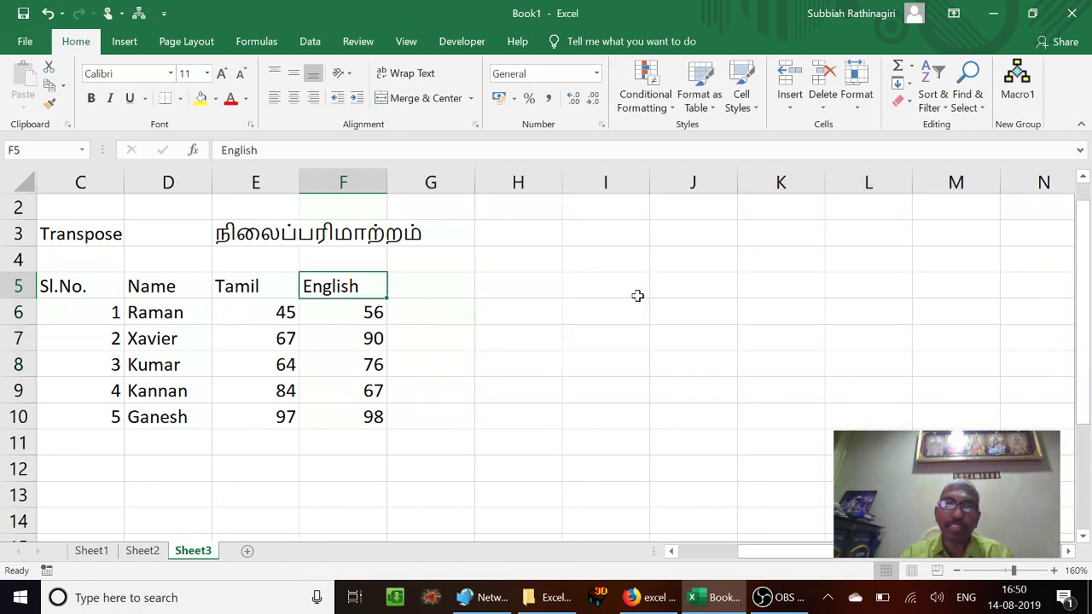
key(Right)
key(Up)
key(Up)
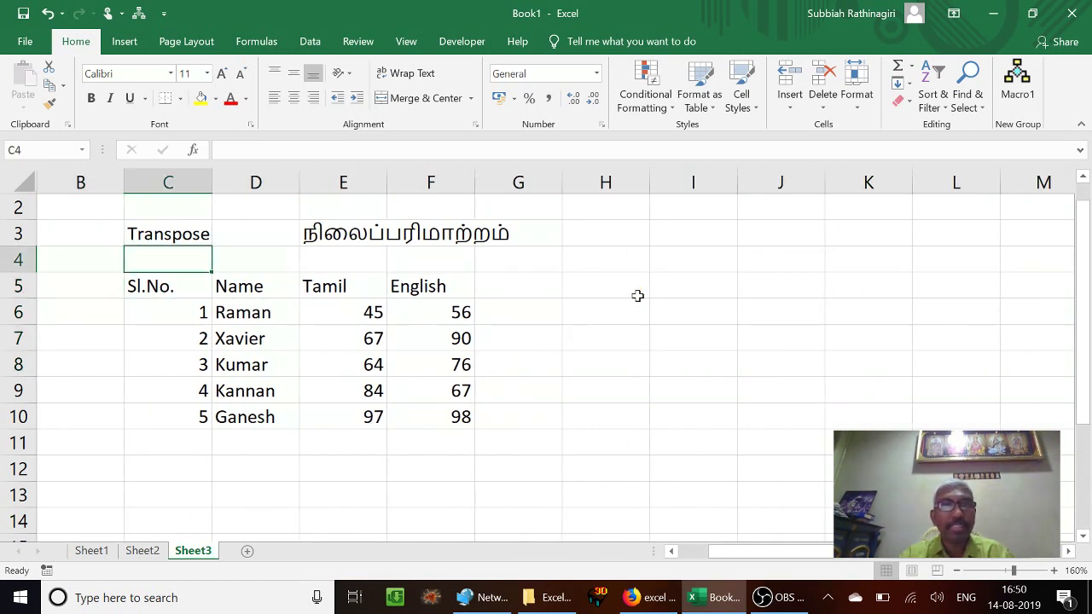
Step: Select C5:F10 and confirm in the Name Box that the table is 6R x 4C
key(Down)
key(Down)
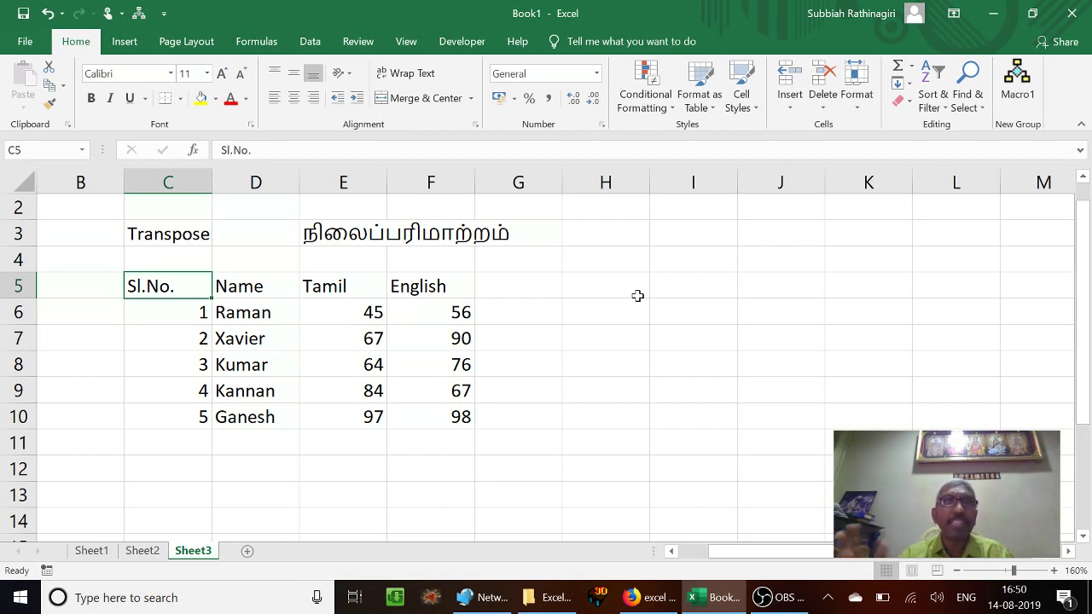
key(Up)
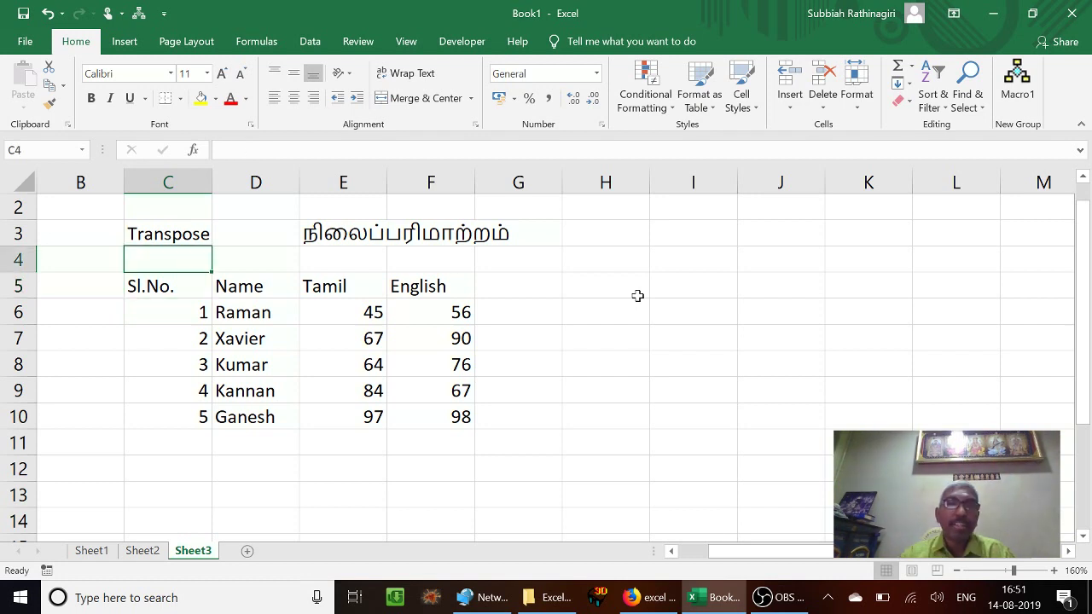
key(Up)
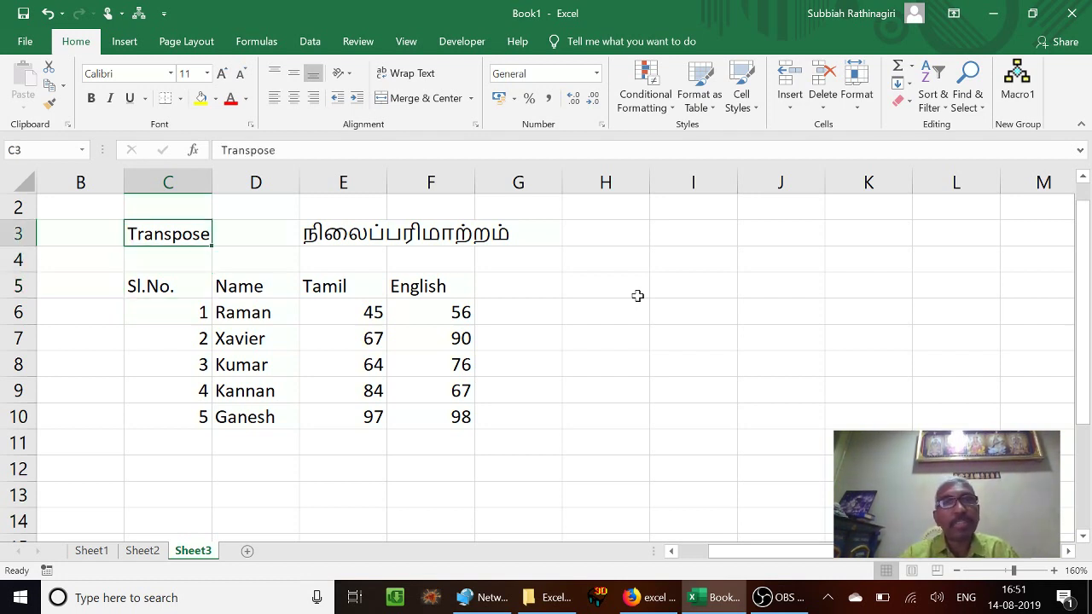
key(Down)
key(Down)
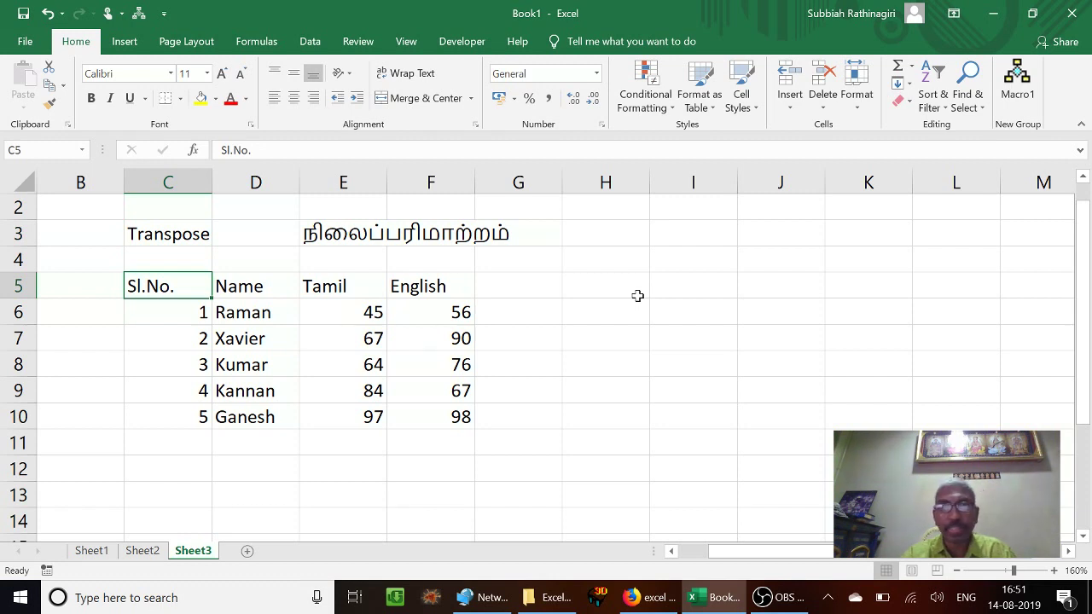
key(shift+Down)
key(shift+Down)
key(shift+Down)
key(shift+Down)
key(shift+Down)
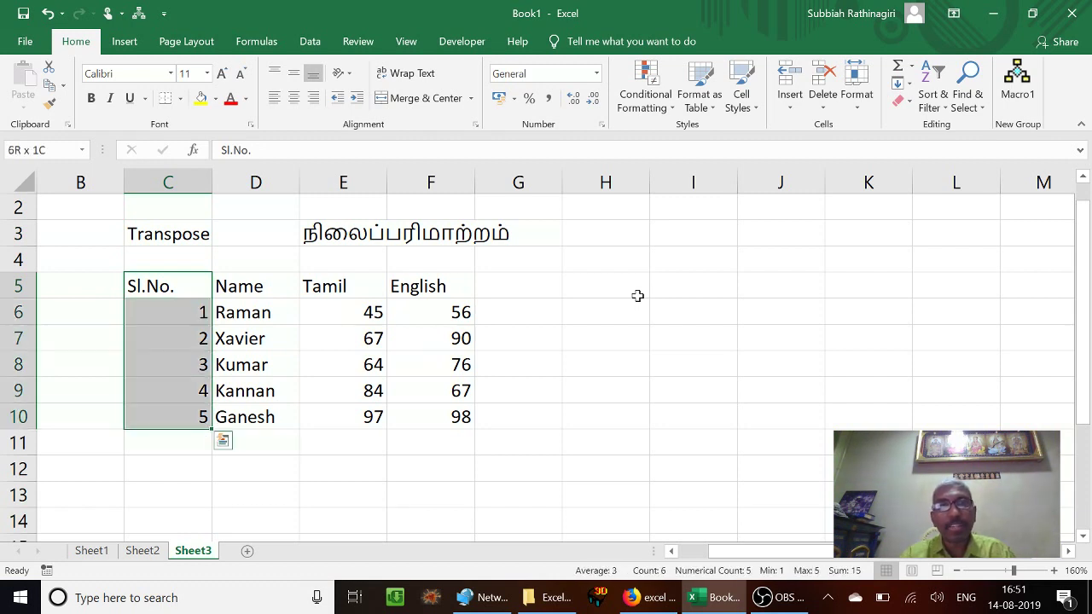
key(shift+Right)
key(shift+Right)
key(shift+Right)
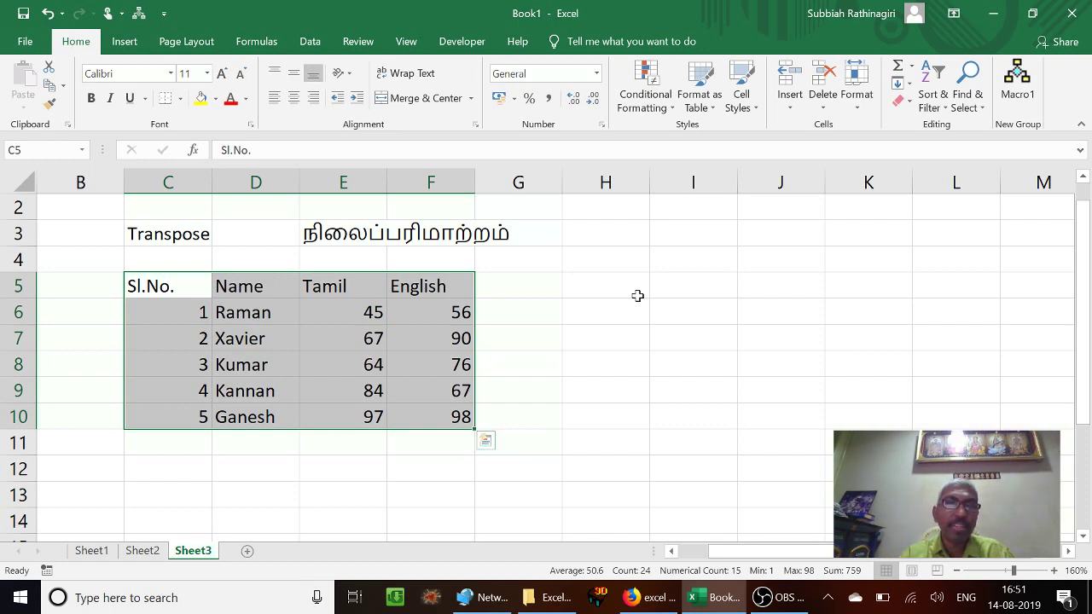
key(shift+Up)
key(shift+Down)
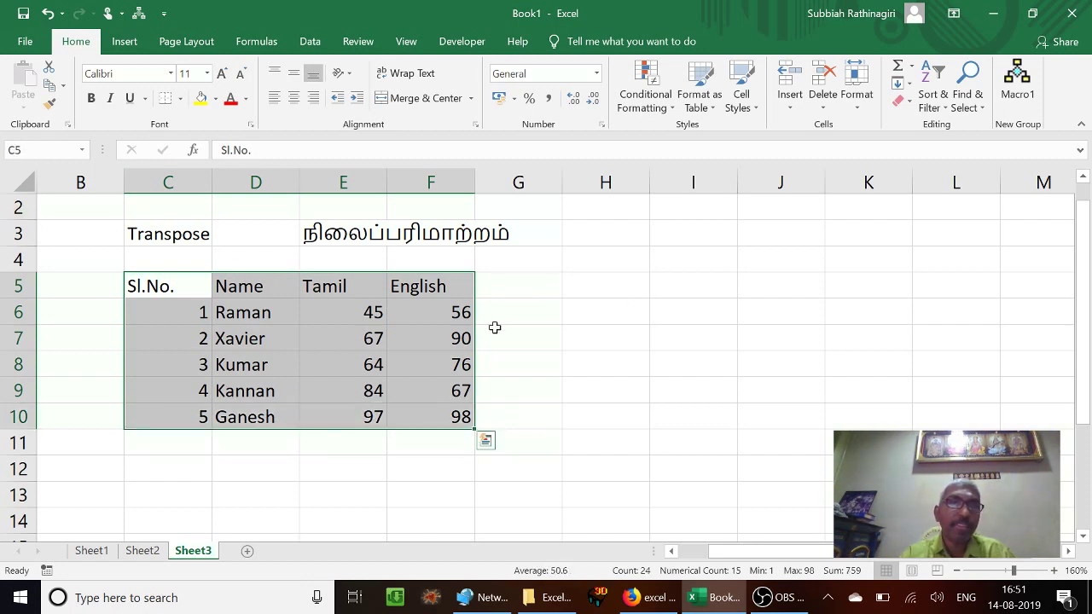
key(shift+Up)
key(shift+Down)
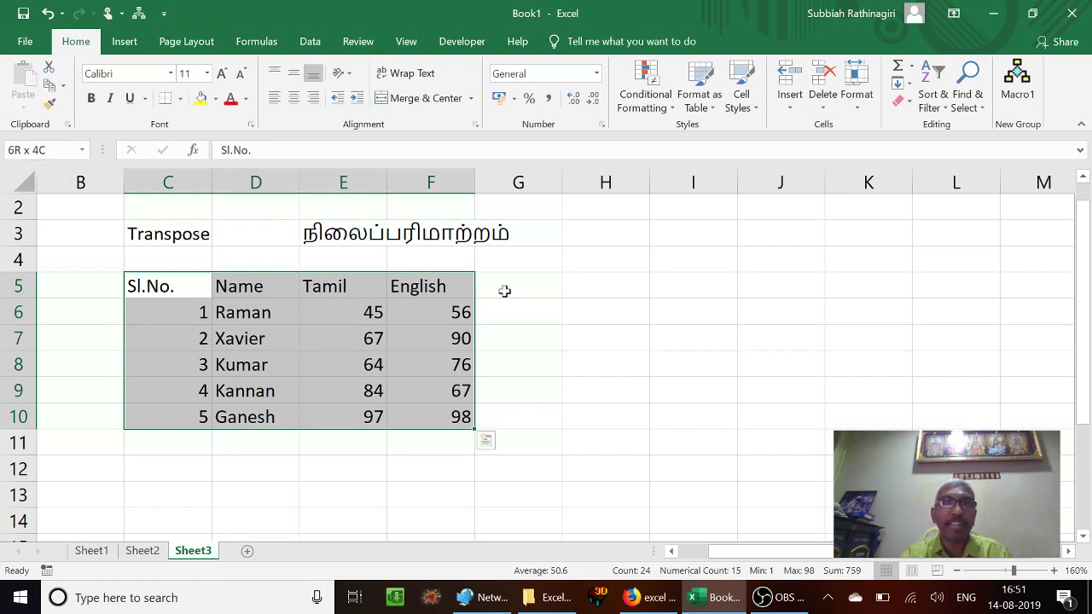
Step: Select the empty four-row by six-column block C12:H15 below the table
click(578, 312)
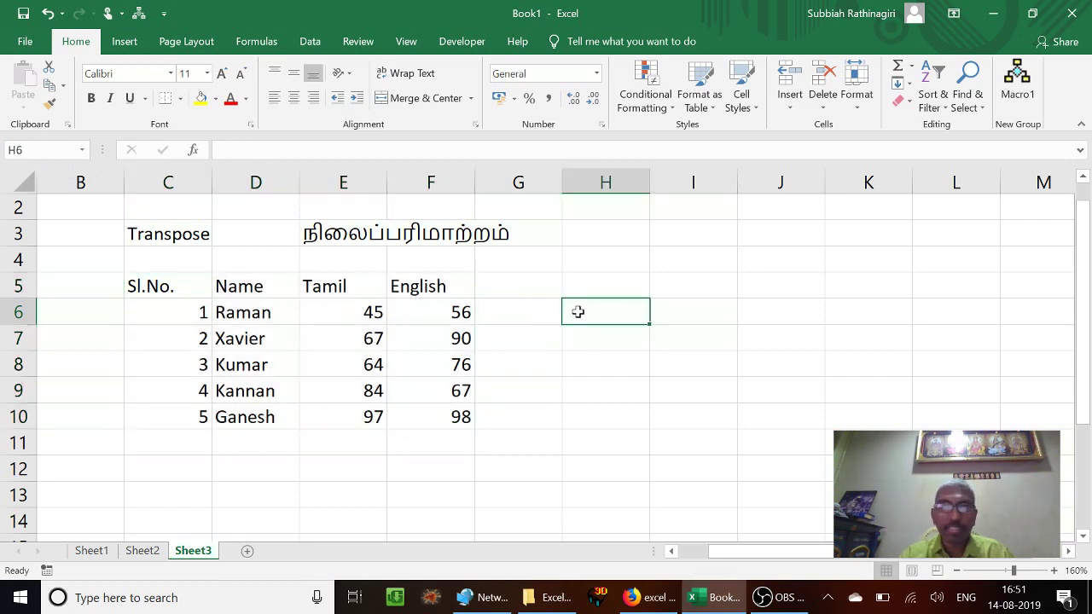
key(Down)
key(Down)
key(Down)
key(Down)
key(Down)
key(Down)
key(Down)
key(Down)
key(Down)
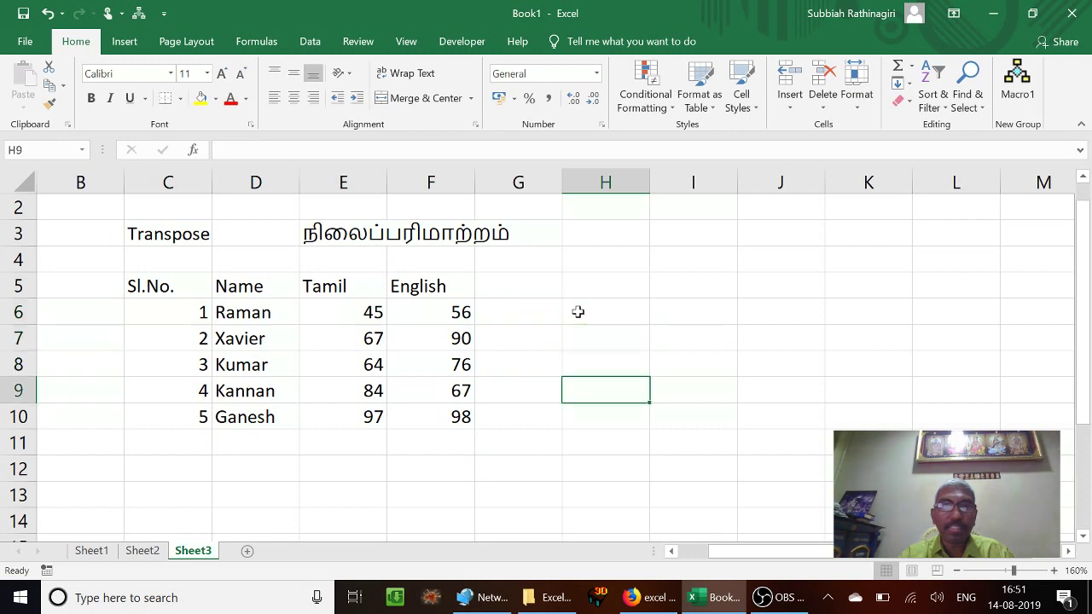
key(Left)
key(Left)
key(Left)
key(Left)
key(Left)
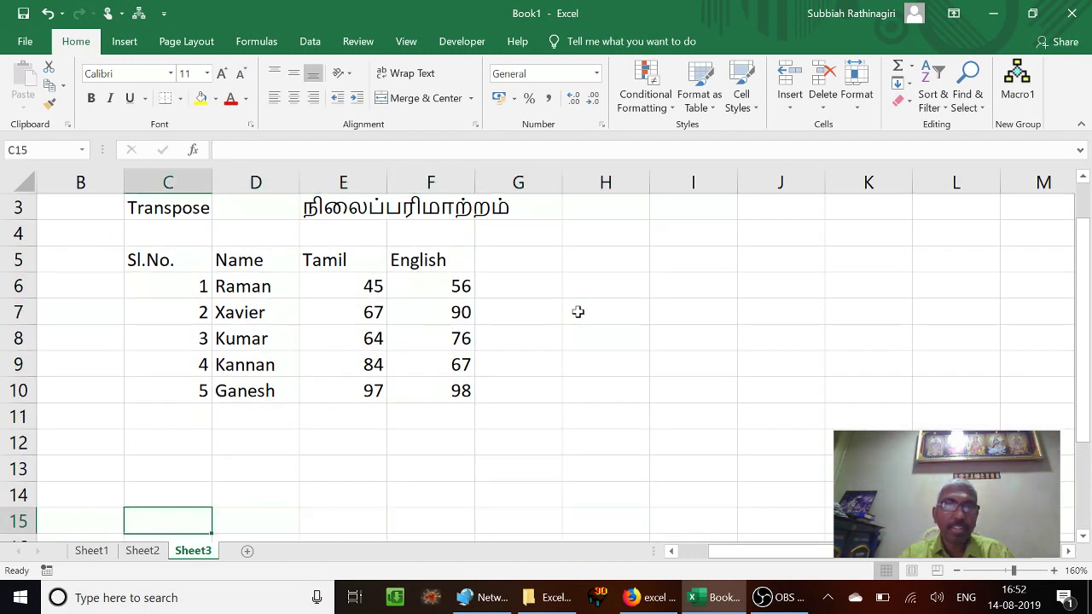
key(Up)
key(Up)
key(Up)
key(shift+Down)
key(shift+Down)
key(shift+Down)
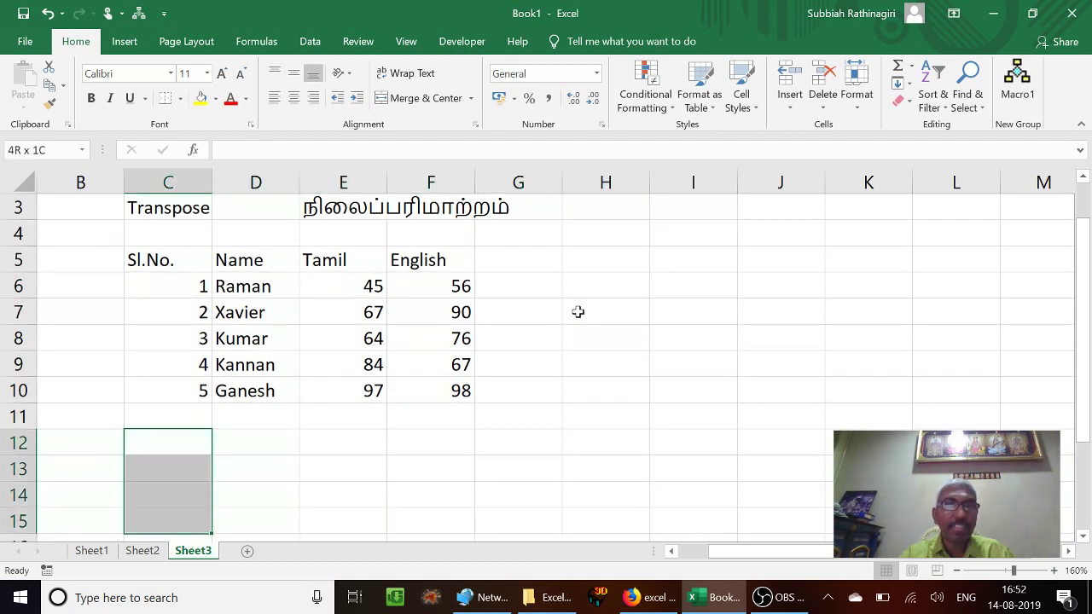
key(shift+Right)
key(shift+Right)
key(shift+Right)
key(shift+Right)
key(shift+Right)
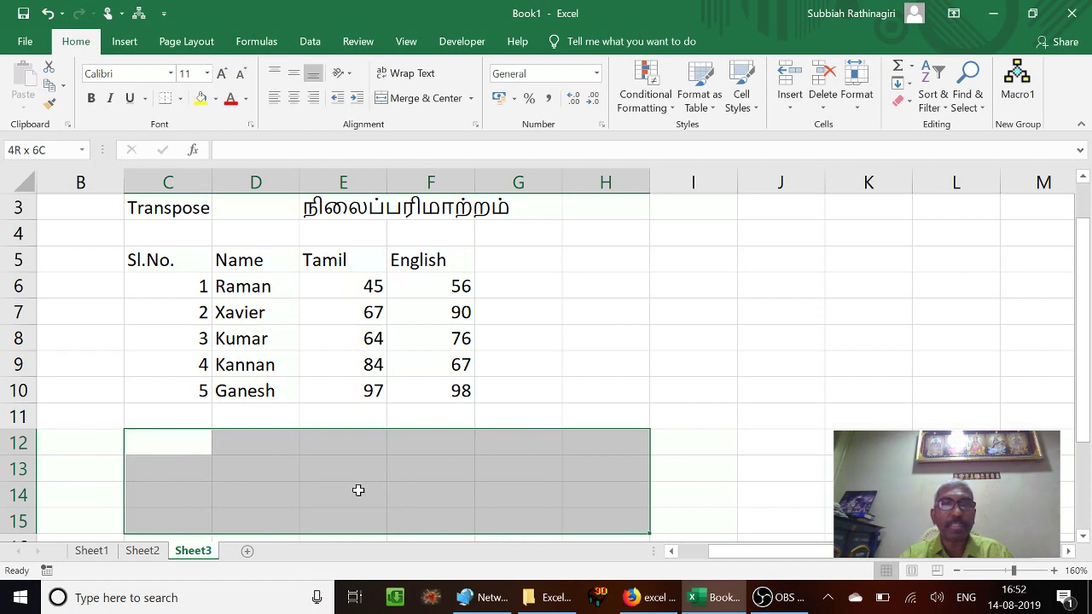
Step: Enter =TRANSPOSE(C5:F10) as an array formula across C12:H15
drag(358, 490, 359, 491)
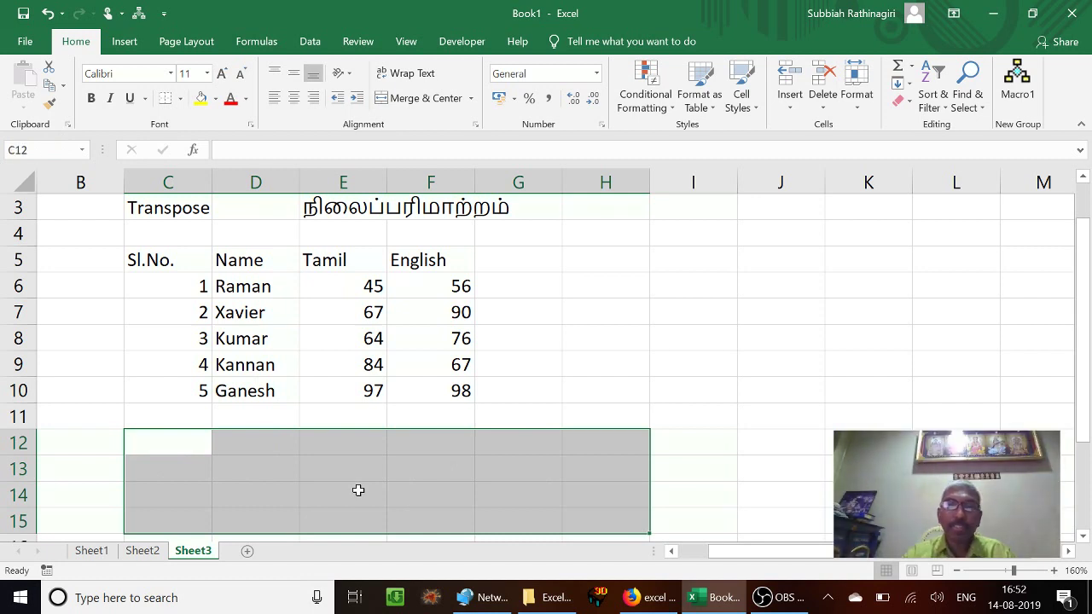
text(=)
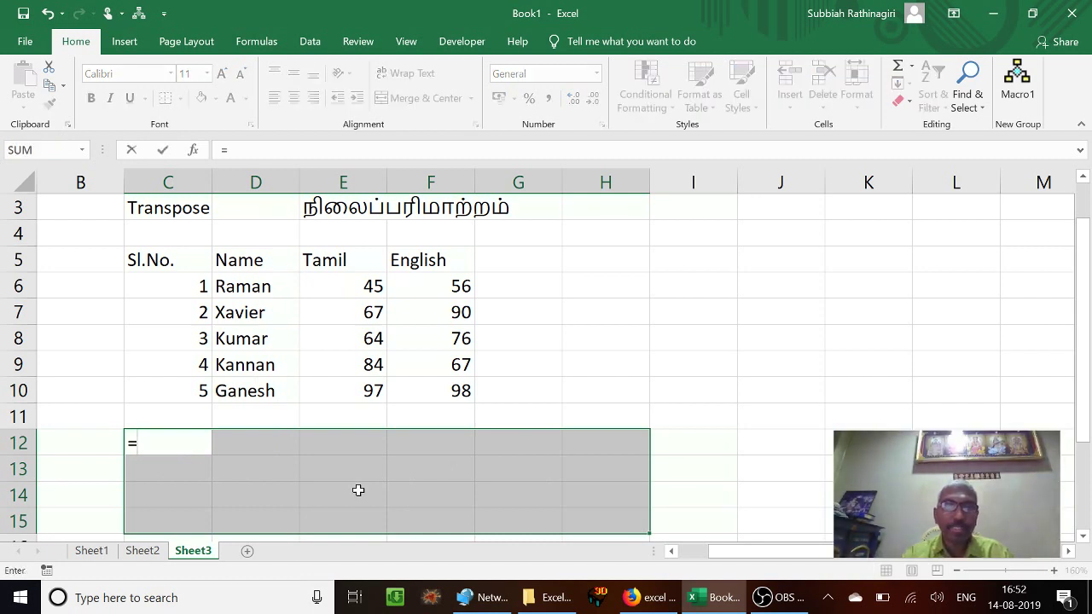
text(transpo)
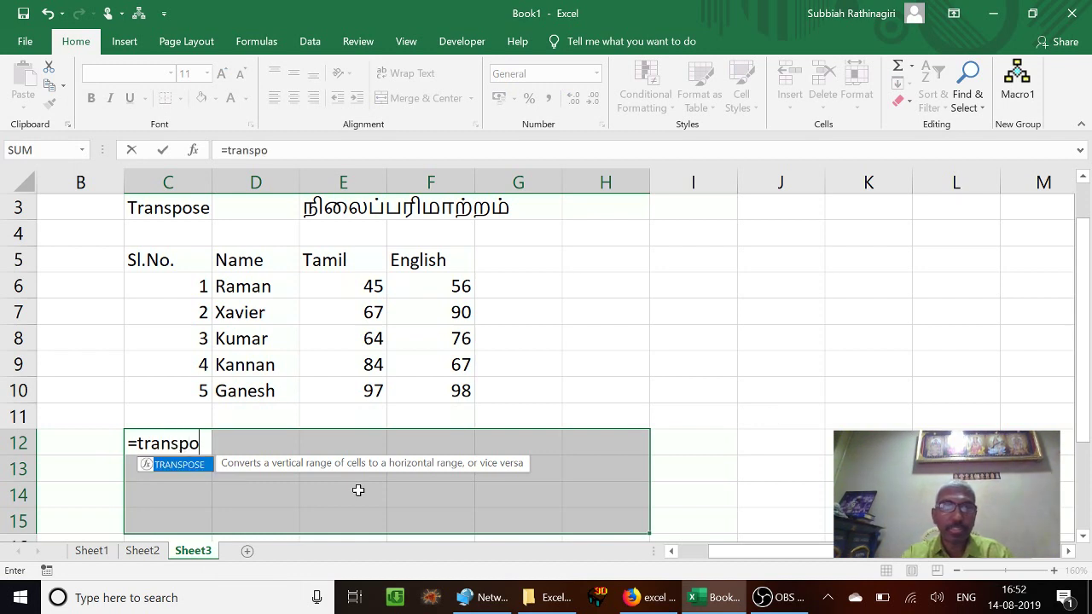
text(se)
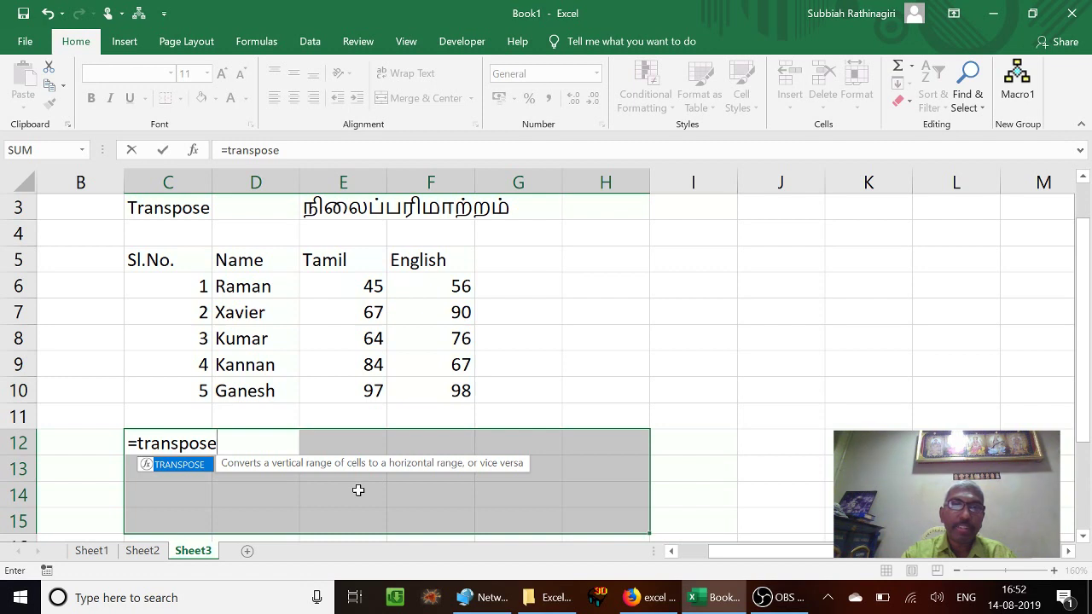
text(()
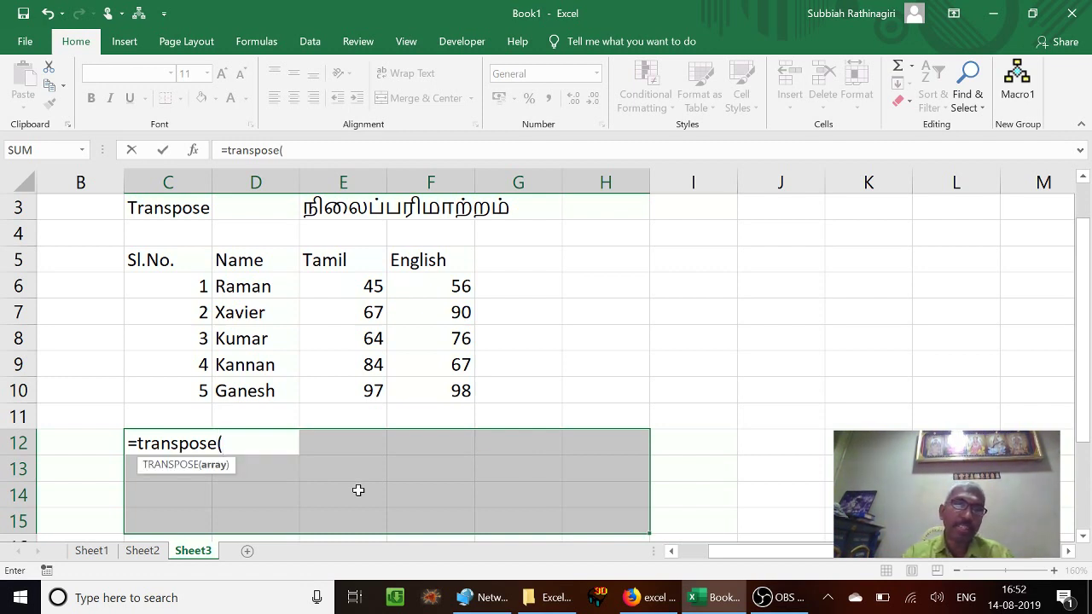
key(Up)
key(Up)
key(Up)
key(Up)
key(Up)
key(Up)
key(Up)
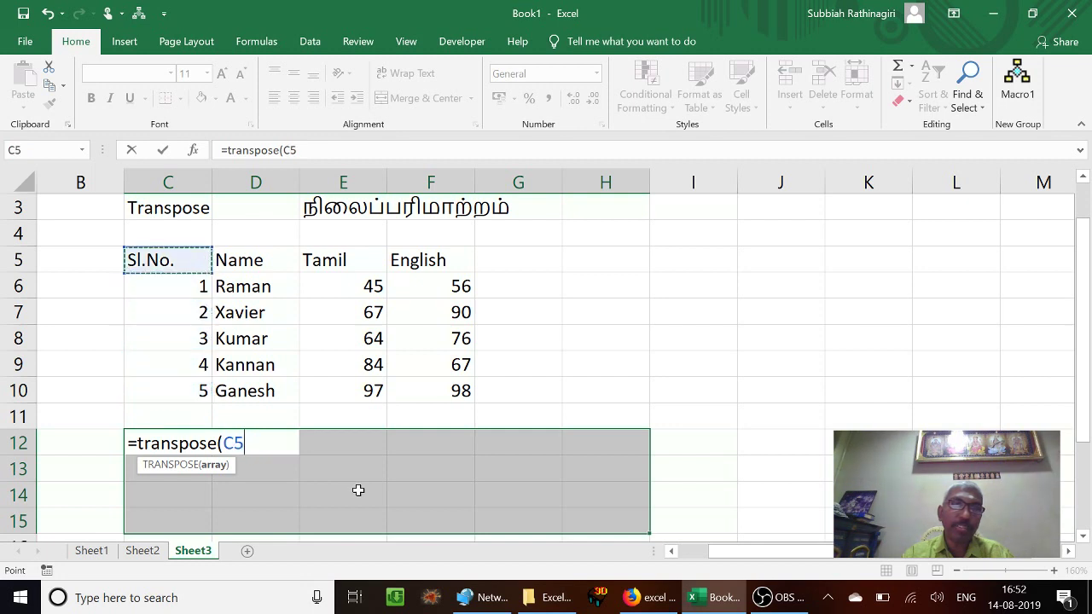
key(shift+Down)
key(shift+Down)
key(shift+Down)
key(shift+Down)
key(shift+Down)
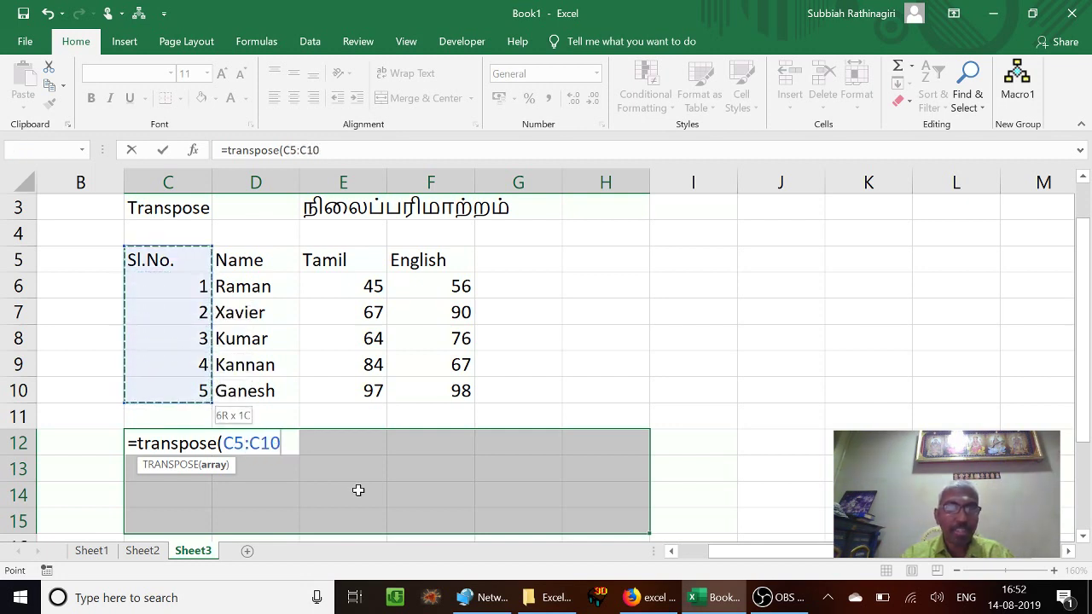
key(shift+Right)
key(shift+Right)
key(shift+Right)
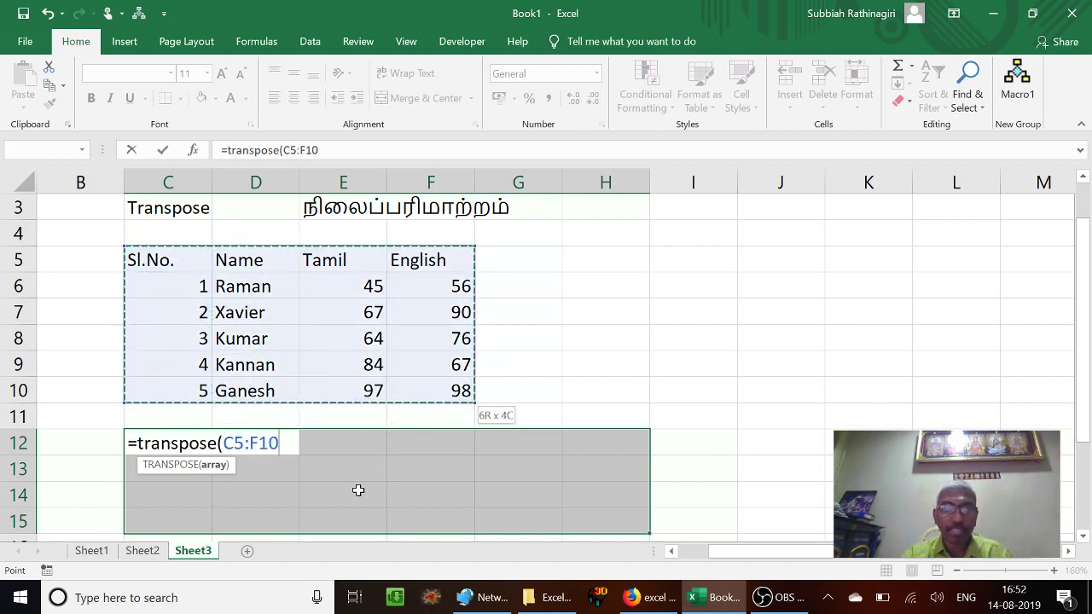
text())
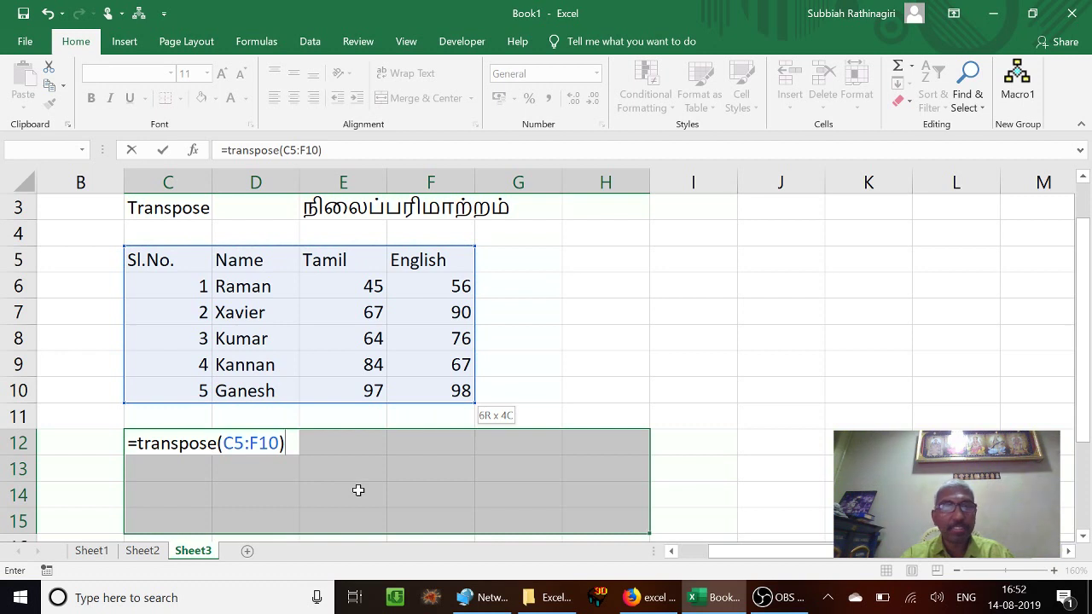
key(ctrl+shift+Return)
key(Down)
key(Down)
key(Down)
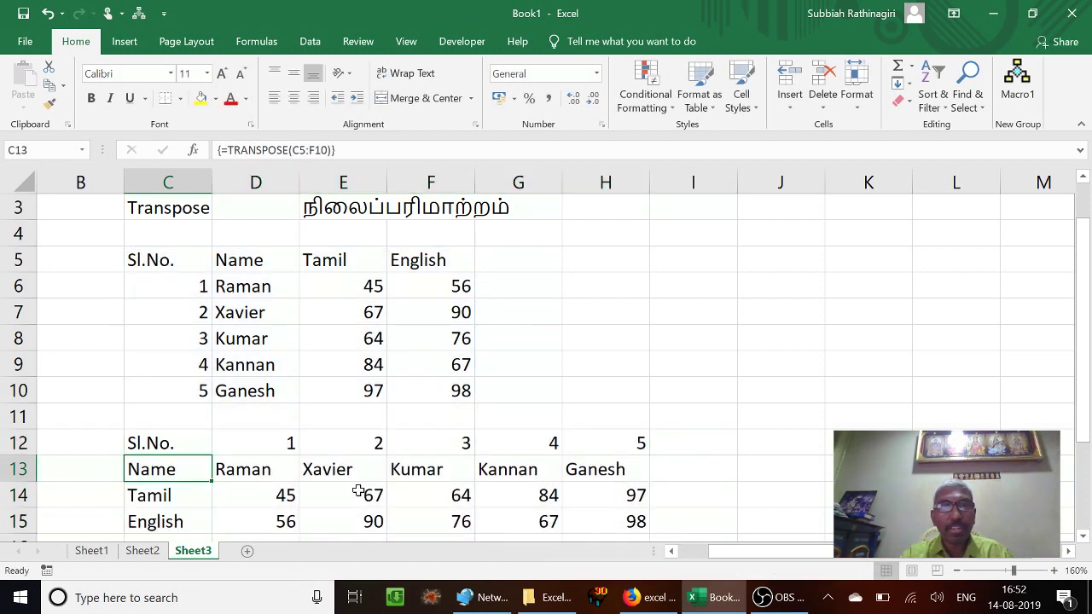
key(Up)
key(Up)
key(Up)
key(Right)
key(Right)
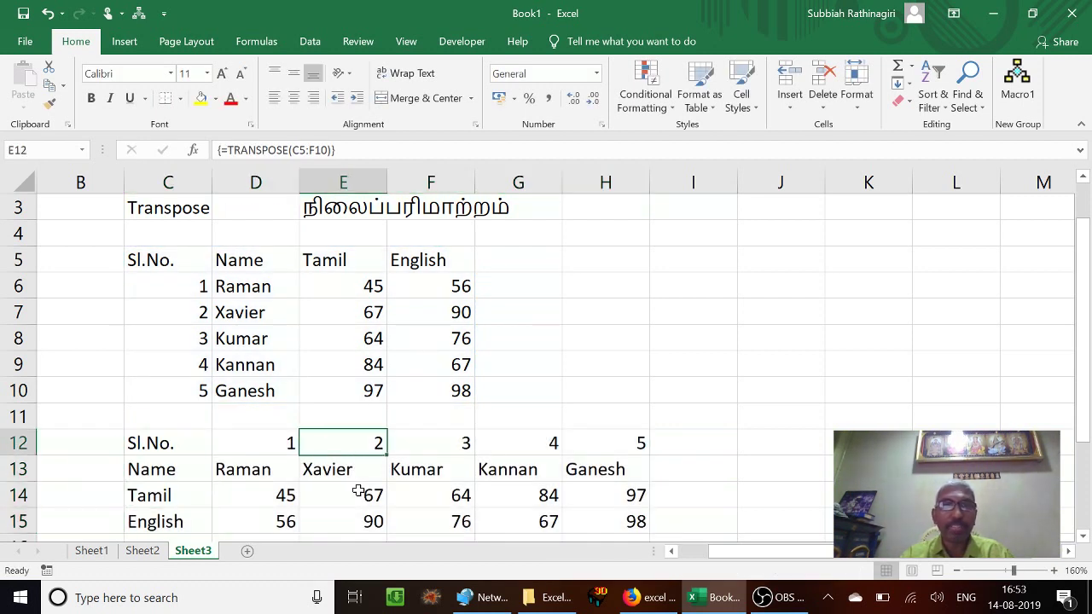
key(Up)
key(Up)
key(Up)
key(Up)
key(Up)
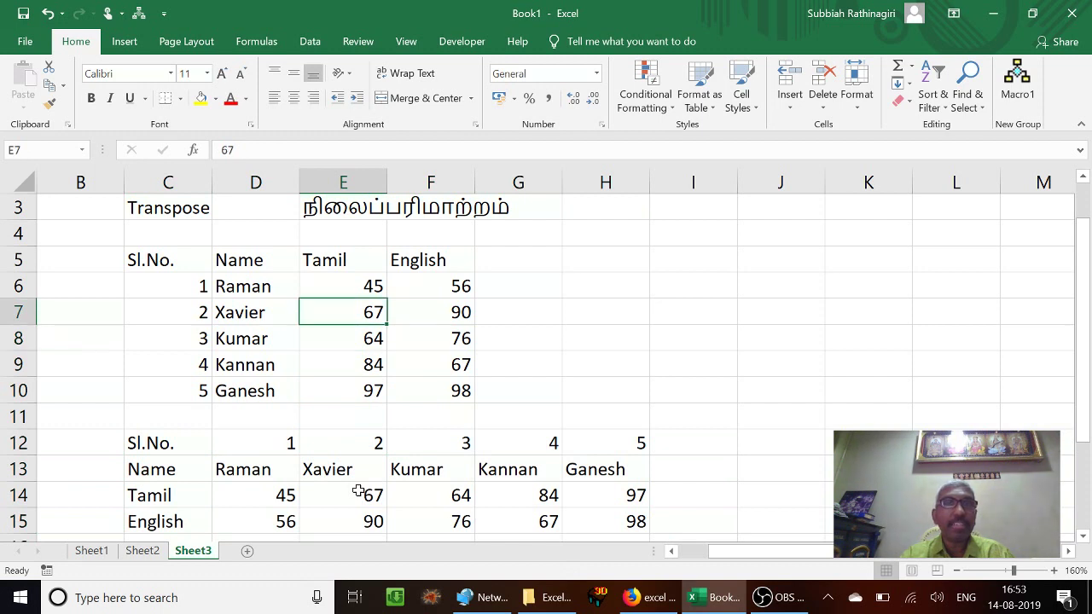
key(Left)
key(Left)
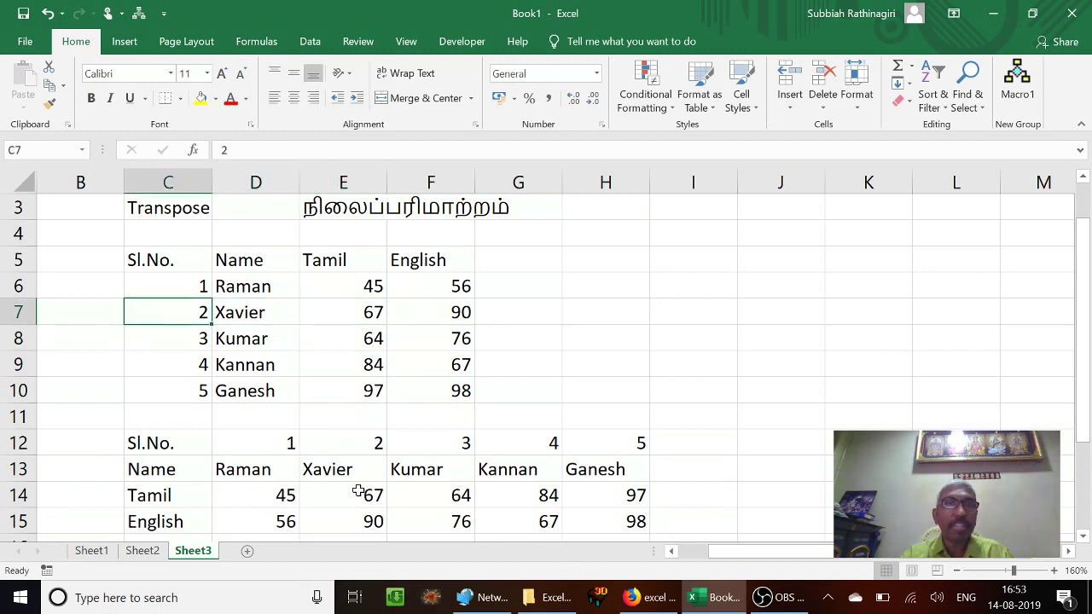
key(Down)
key(Down)
key(Up)
key(Up)
key(Right)
key(Right)
text(68)
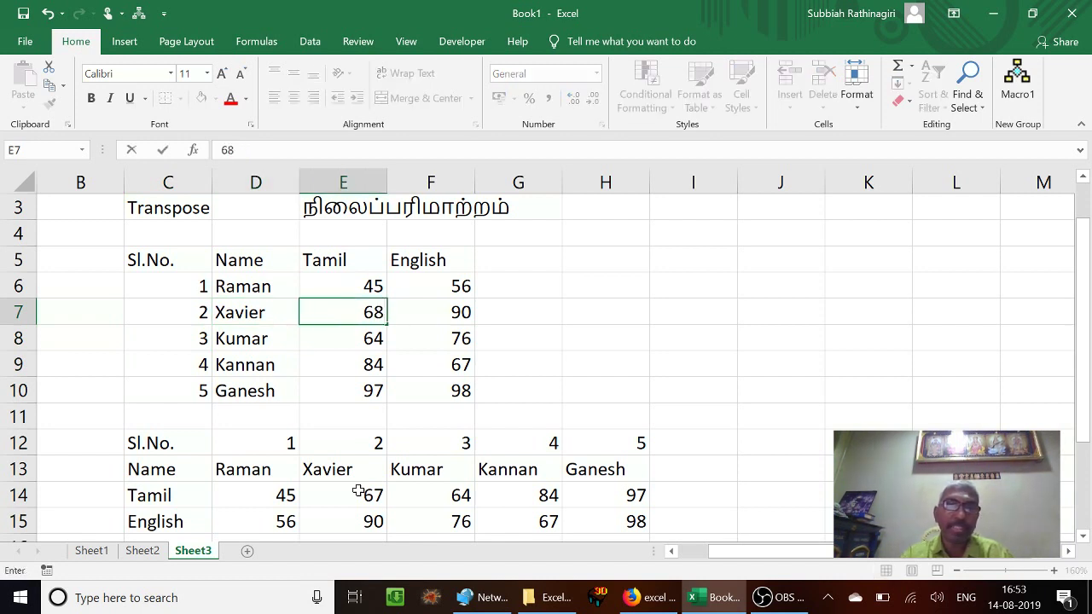
key(Return)
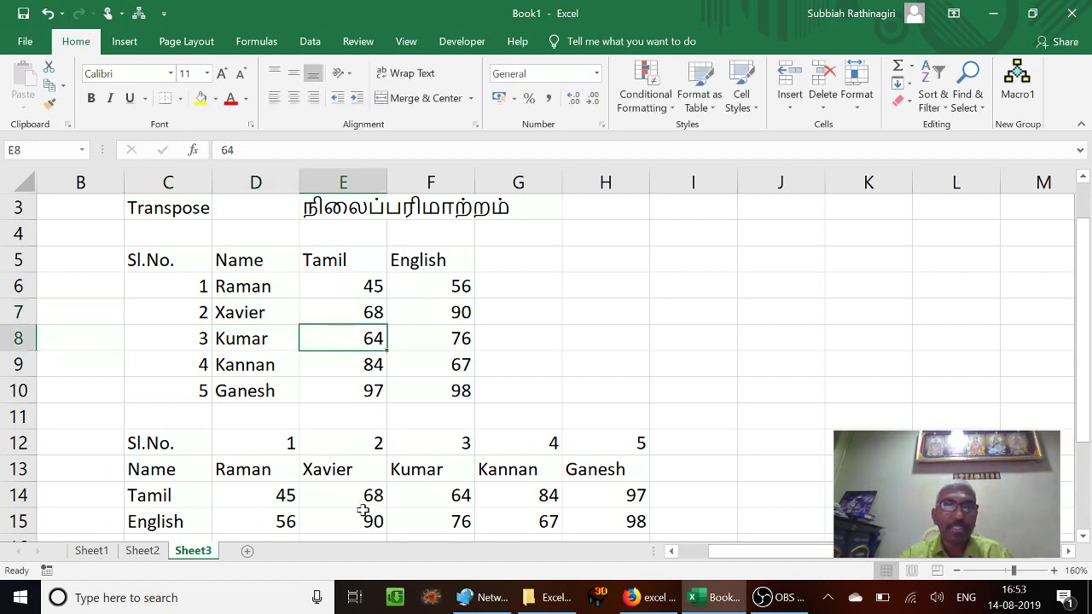
click(342, 305)
key(Down)
key(Down)
key(Down)
key(Down)
key(Down)
key(Down)
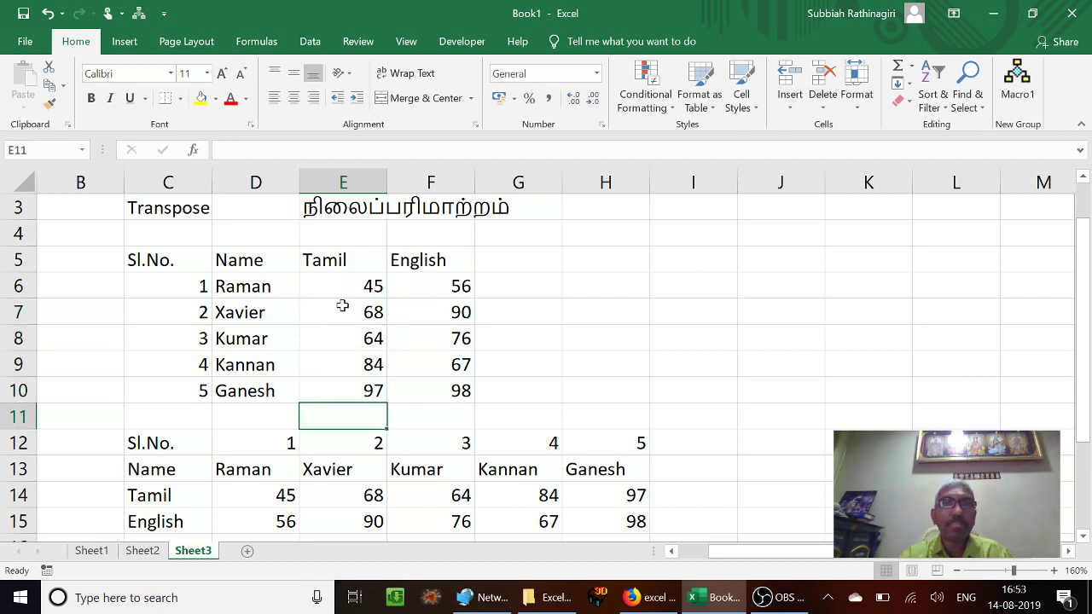
key(Up)
key(Up)
key(Up)
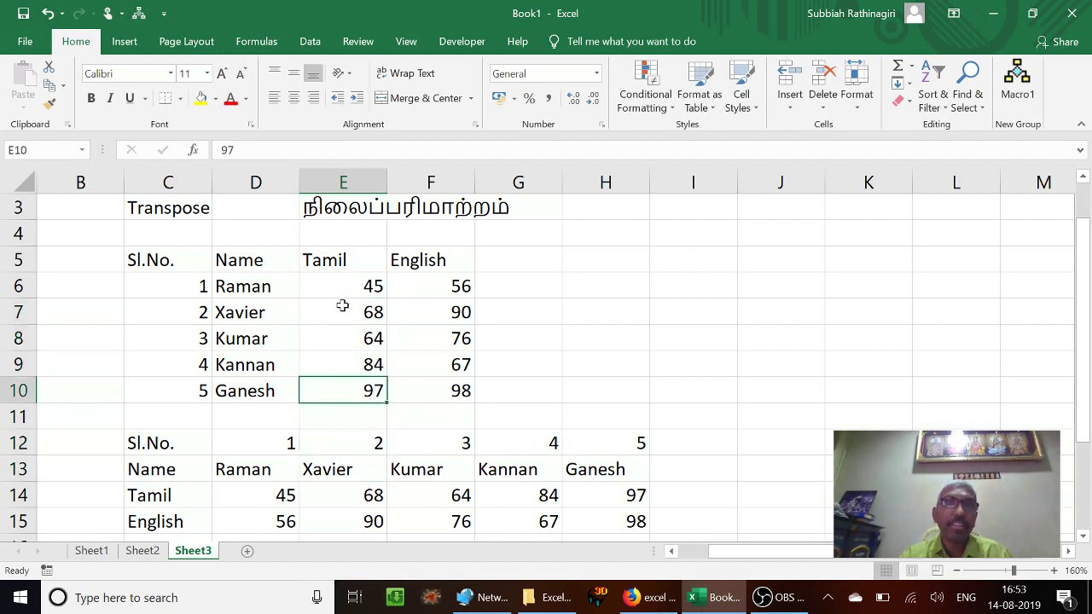
key(Down)
key(Down)
key(Down)
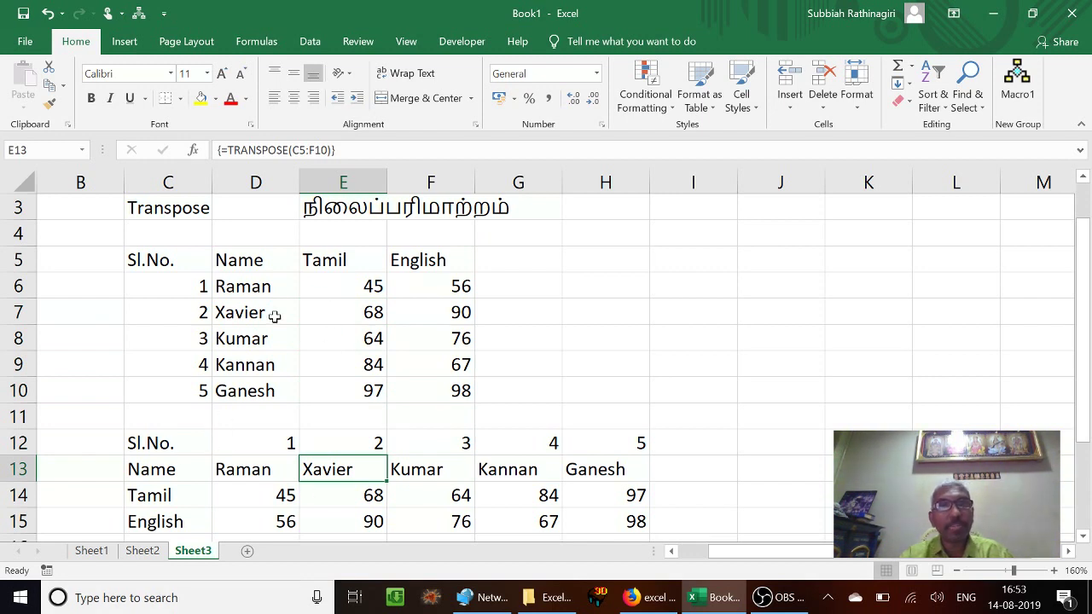
click(328, 320)
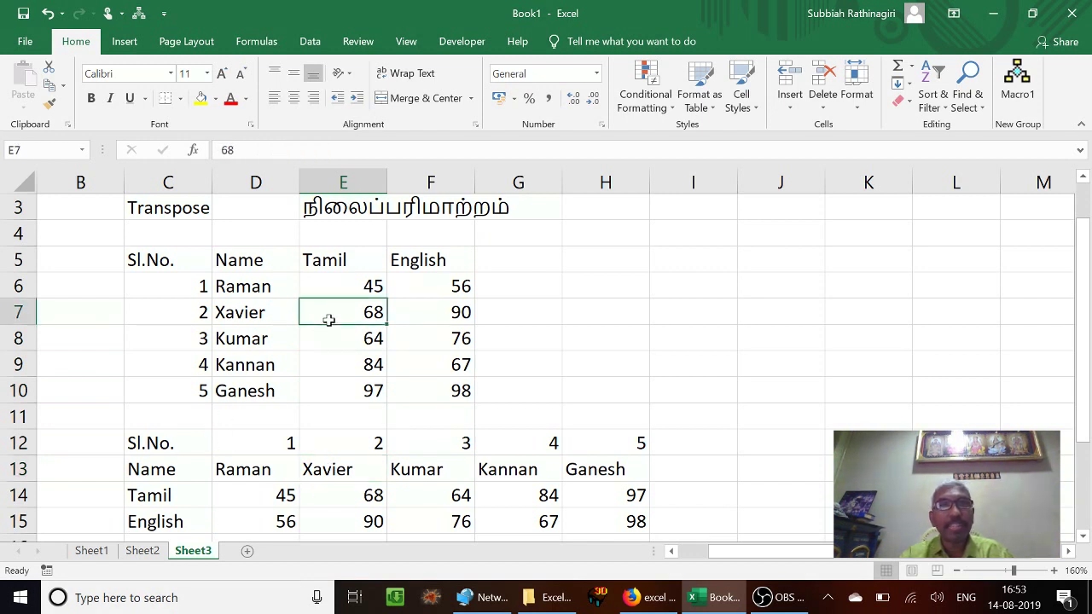
click(335, 496)
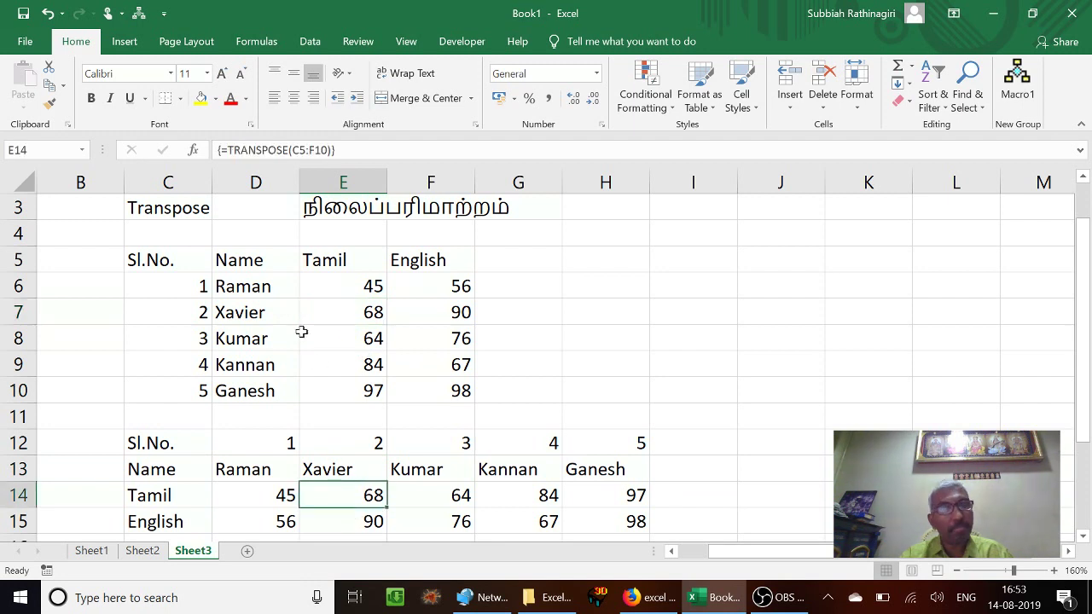
click(328, 312)
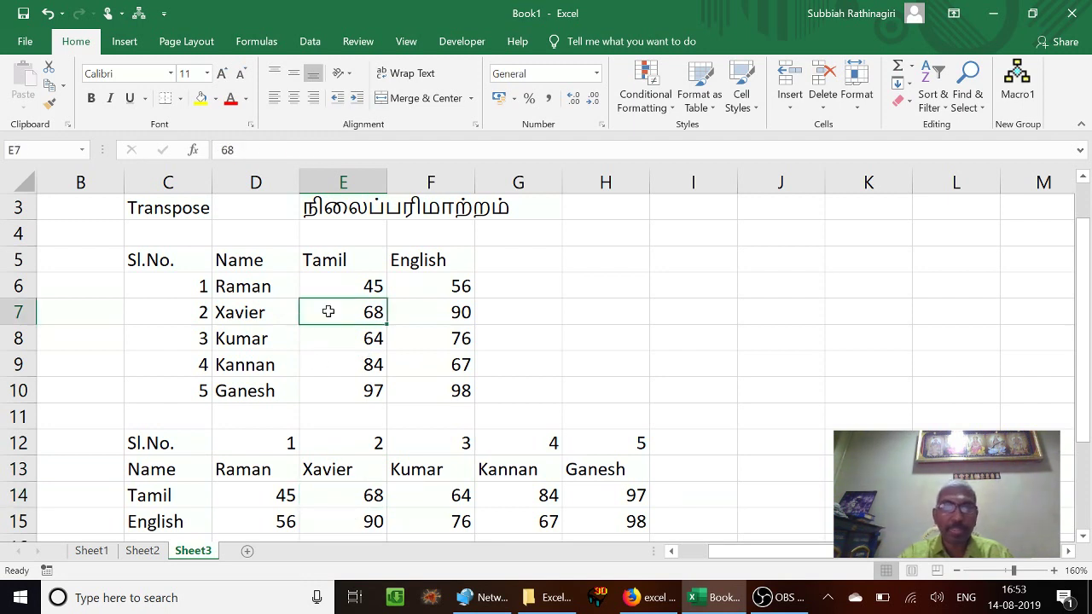
text(67)
key(Return)
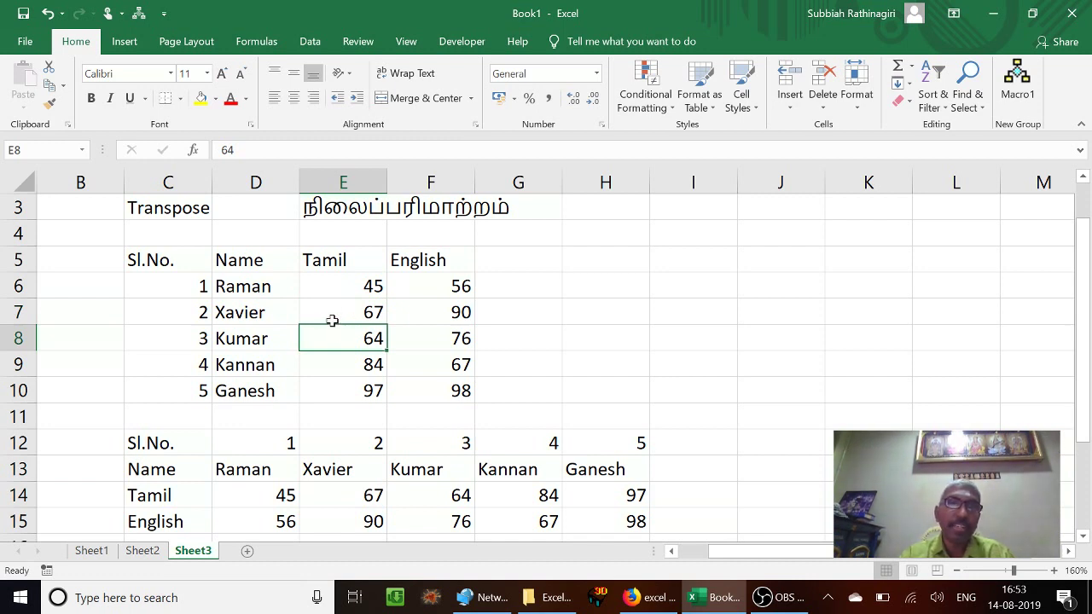
double_click(332, 320)
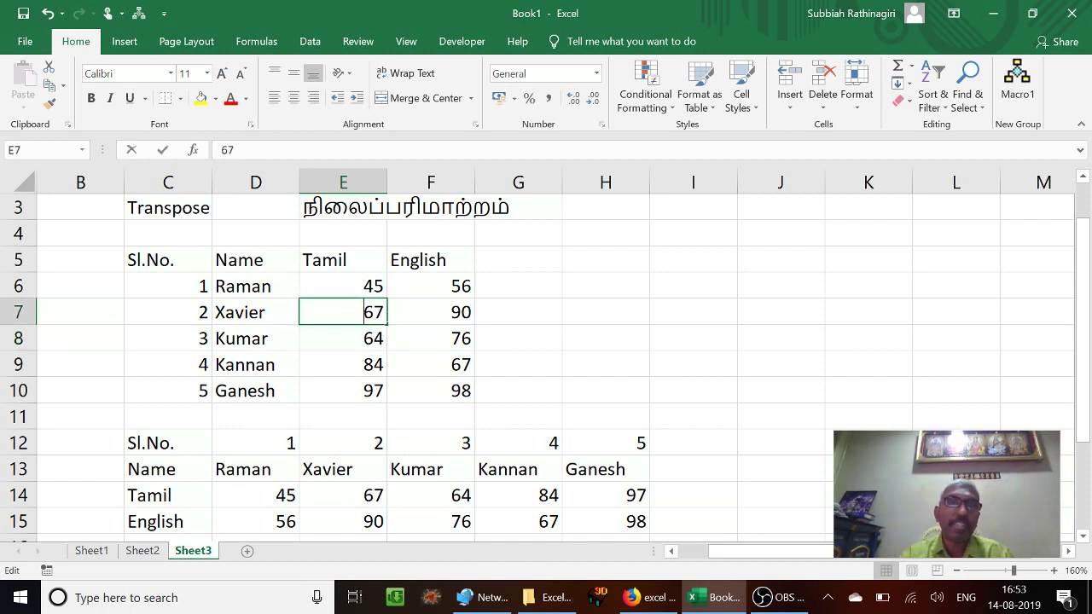
click(186, 480)
Step: Review the Transpose example cells, then move down to empty cell C18 below the tables
click(373, 315)
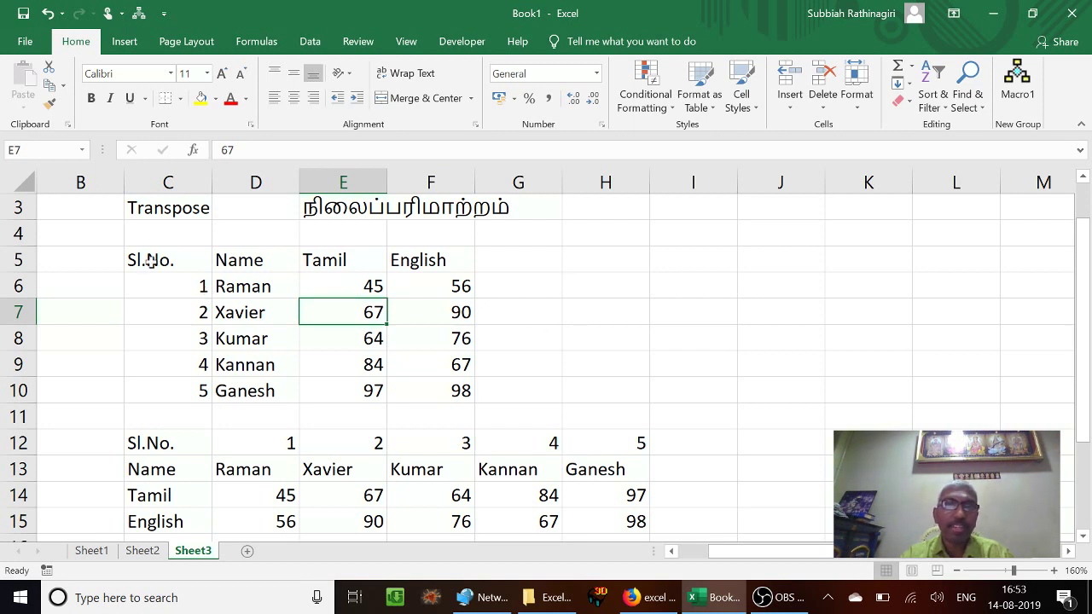
click(158, 214)
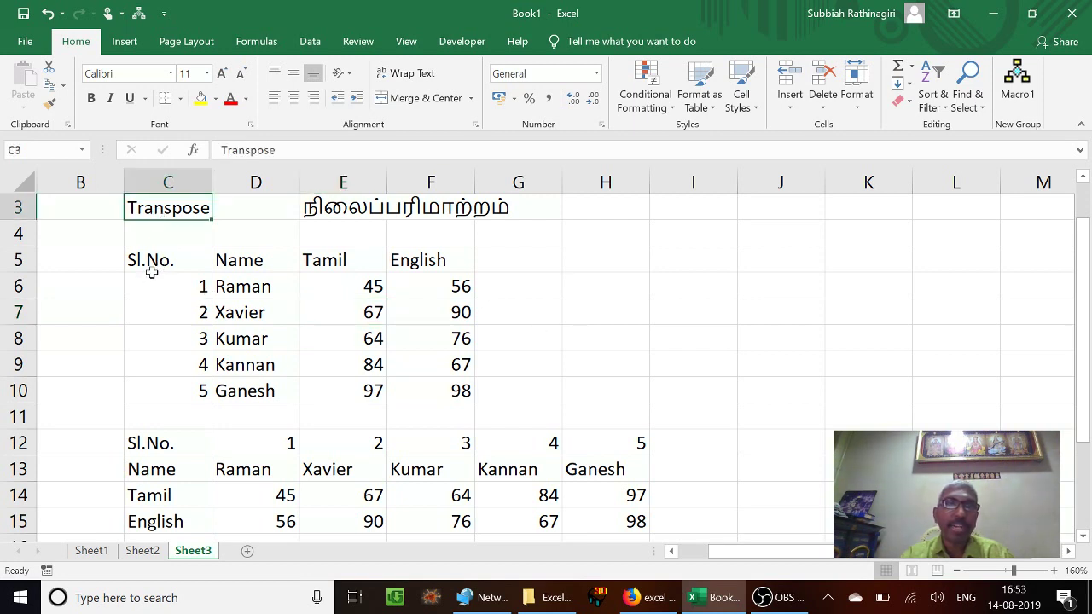
click(149, 267)
key(Down)
key(Down)
key(Down)
key(Down)
key(Down)
key(Down)
key(Down)
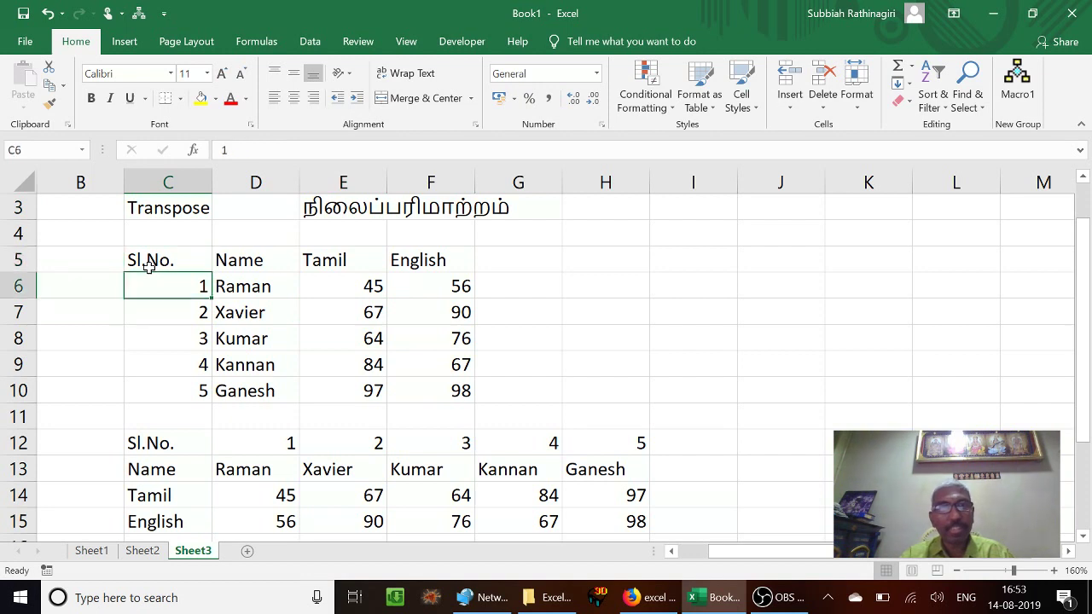
key(Up)
key(Up)
key(Up)
key(Up)
key(Up)
key(Up)
key(Up)
key(Up)
key(Up)
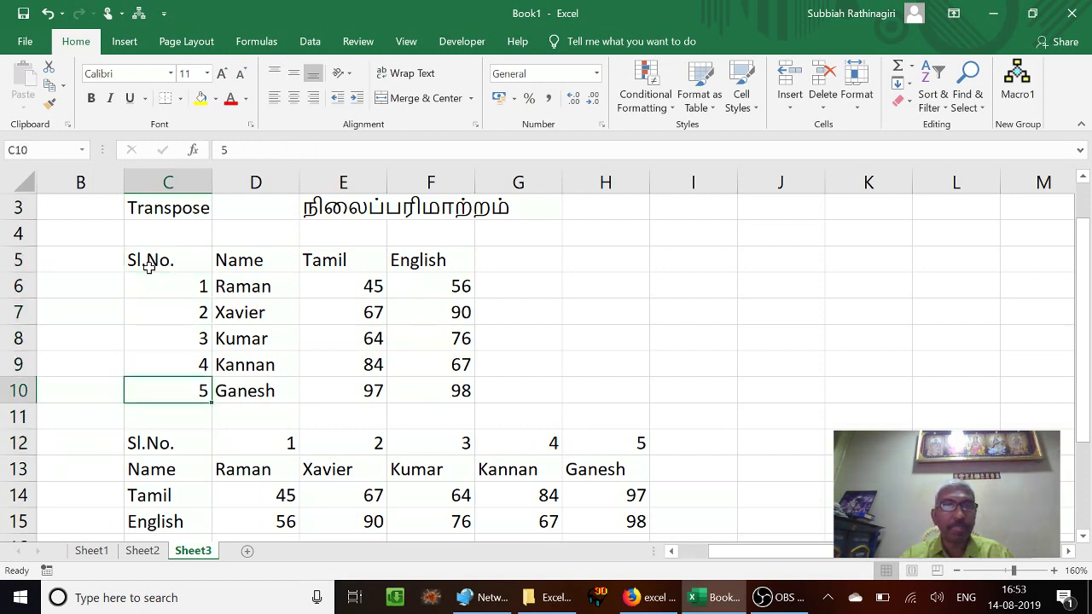
key(Down)
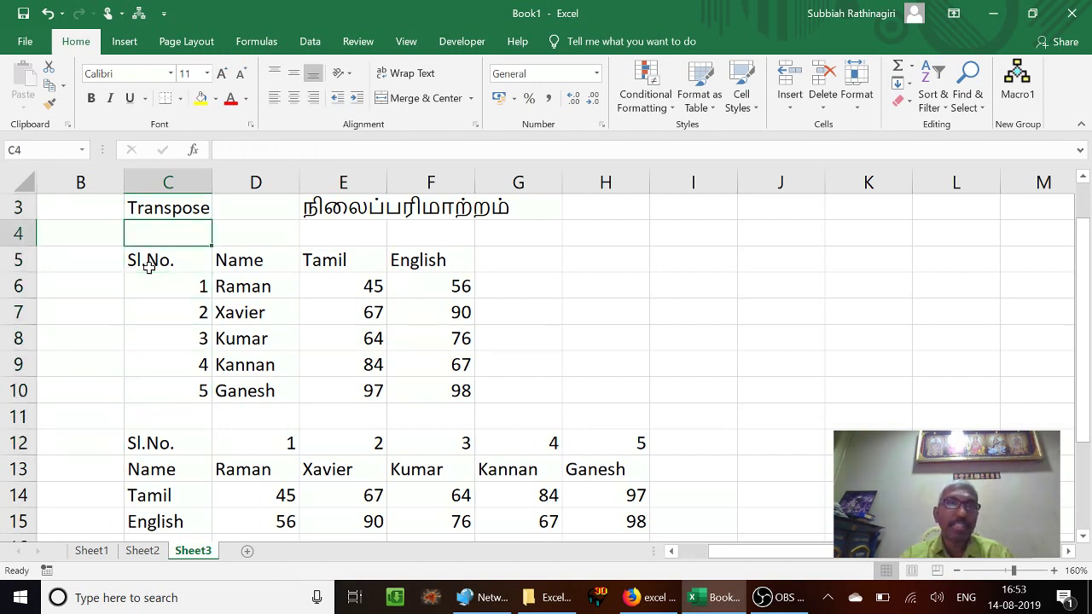
key(Down)
key(Down)
key(Down)
key(Down)
key(Down)
key(Down)
key(Down)
key(Down)
key(Down)
key(Down)
key(Down)
key(Down)
key(Down)
key(Down)
key(Down)
key(Down)
key(Down)
key(Down)
key(Down)
key(Down)
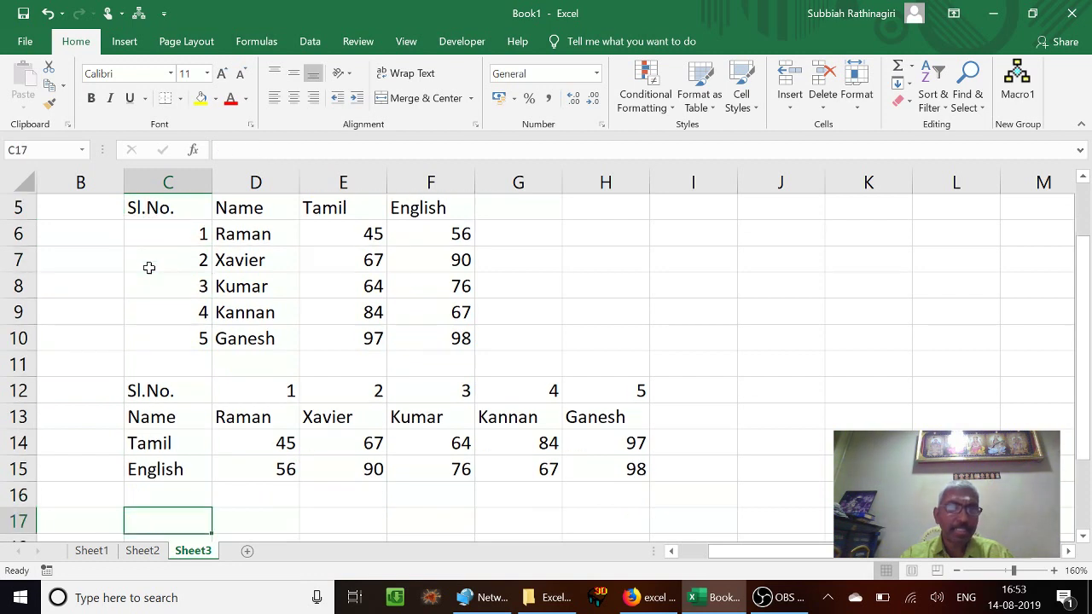
key(Up)
key(Up)
key(Up)
key(Up)
key(Up)
key(Up)
key(Up)
key(Up)
key(Up)
key(Up)
key(Up)
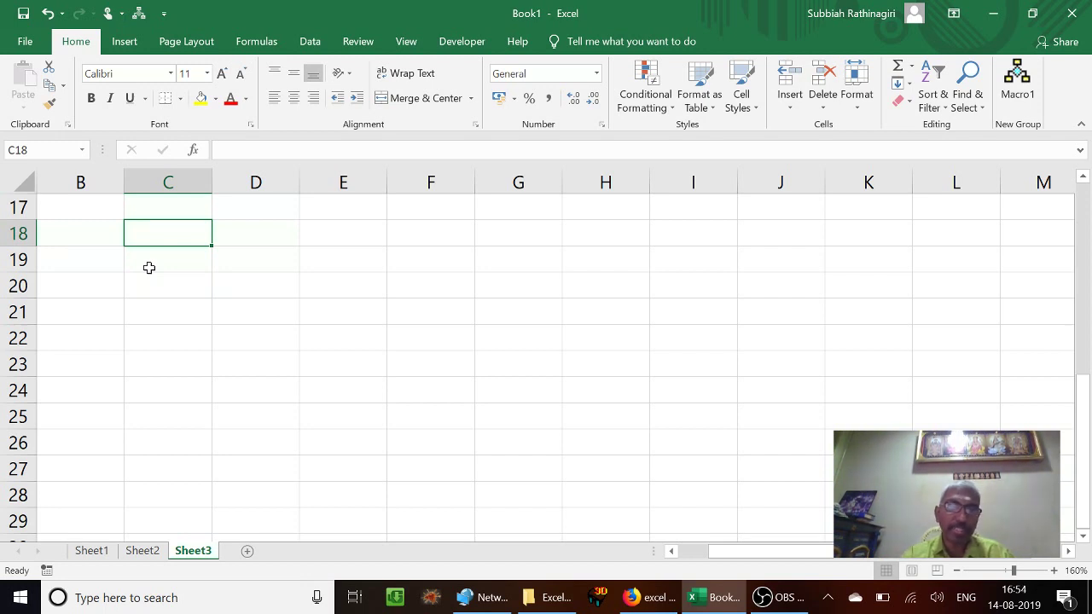
Step: Type the labels Mmult, mdeterm and minverse into C18:C20
text(MM)
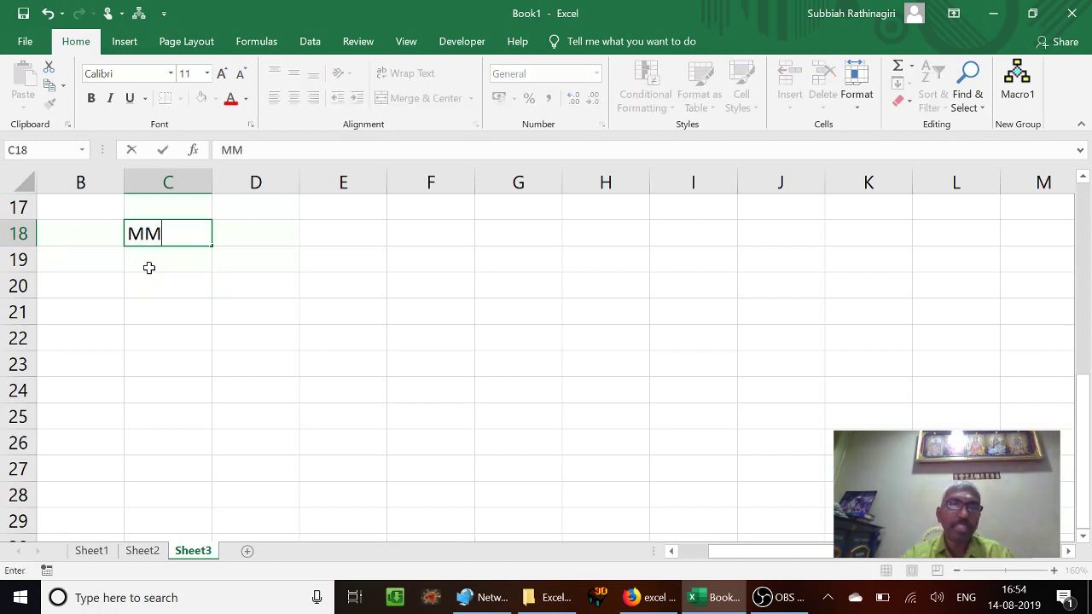
text(ult)
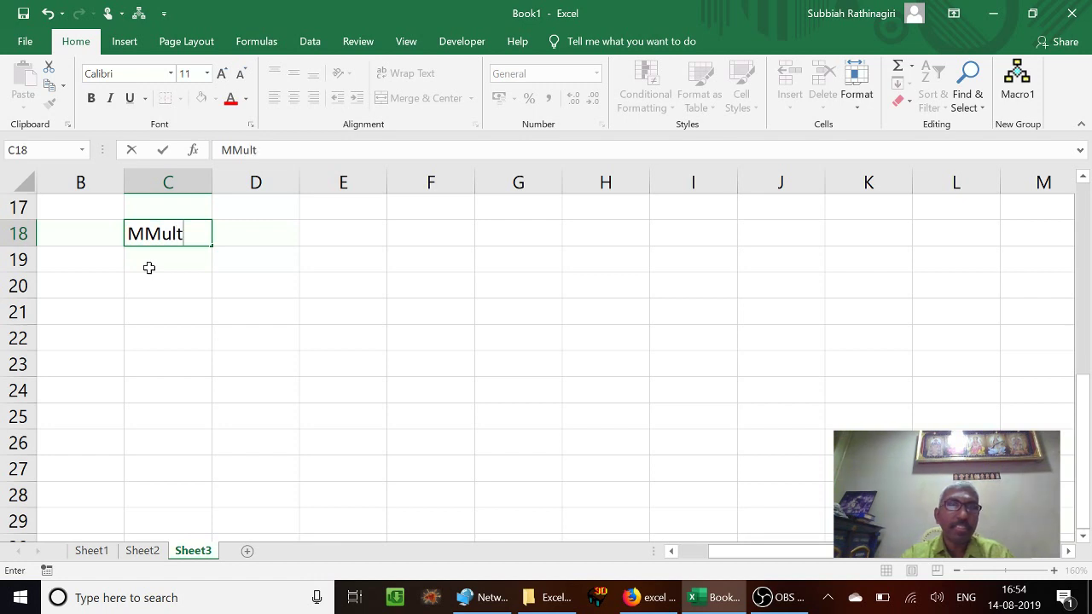
key(Return)
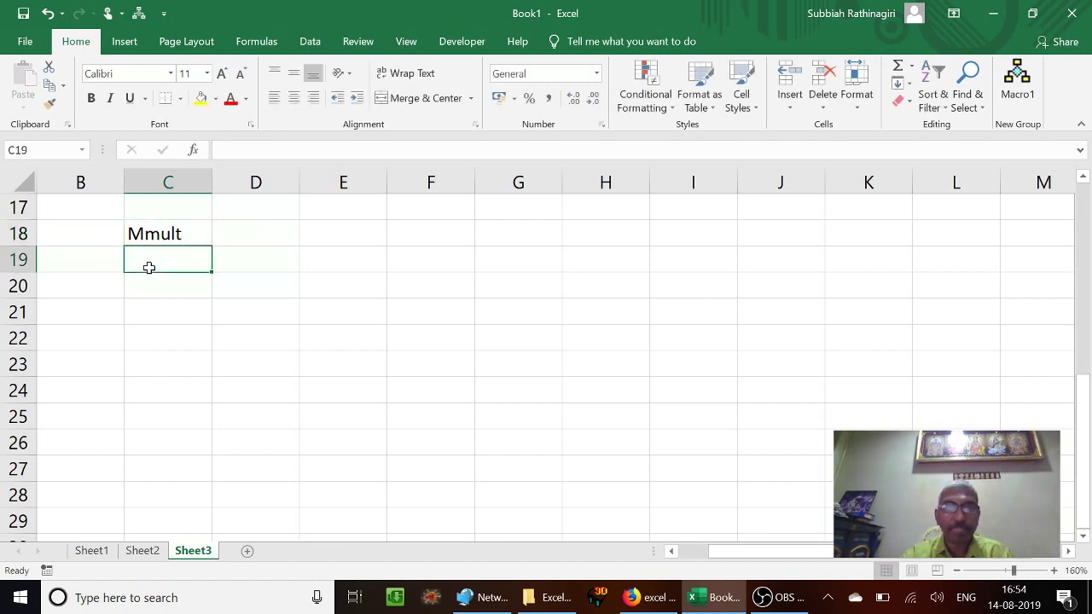
text(mdeterm)
key(Return)
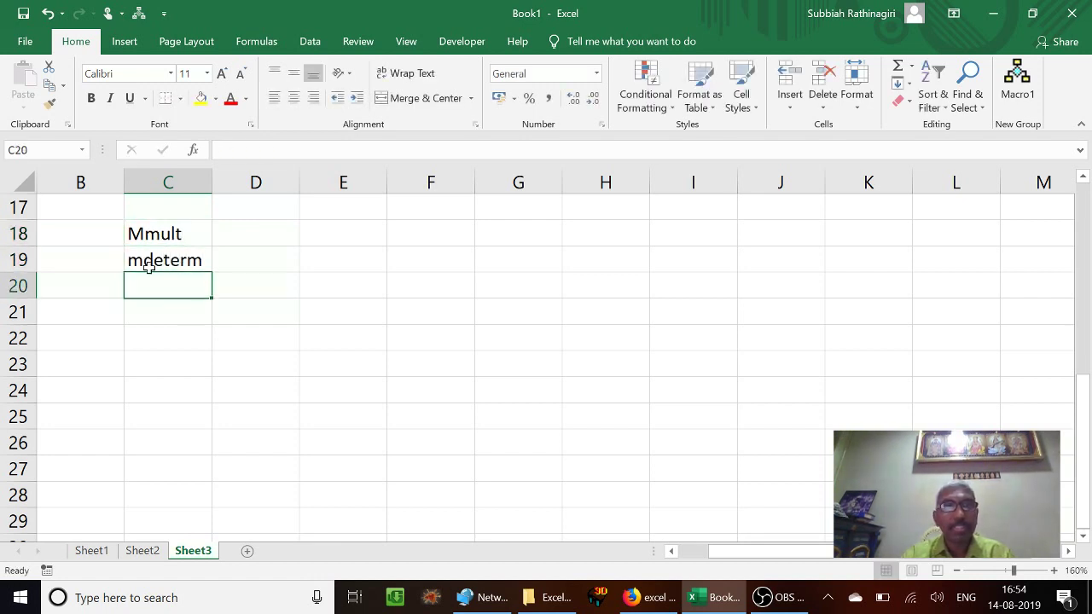
text(minverse)
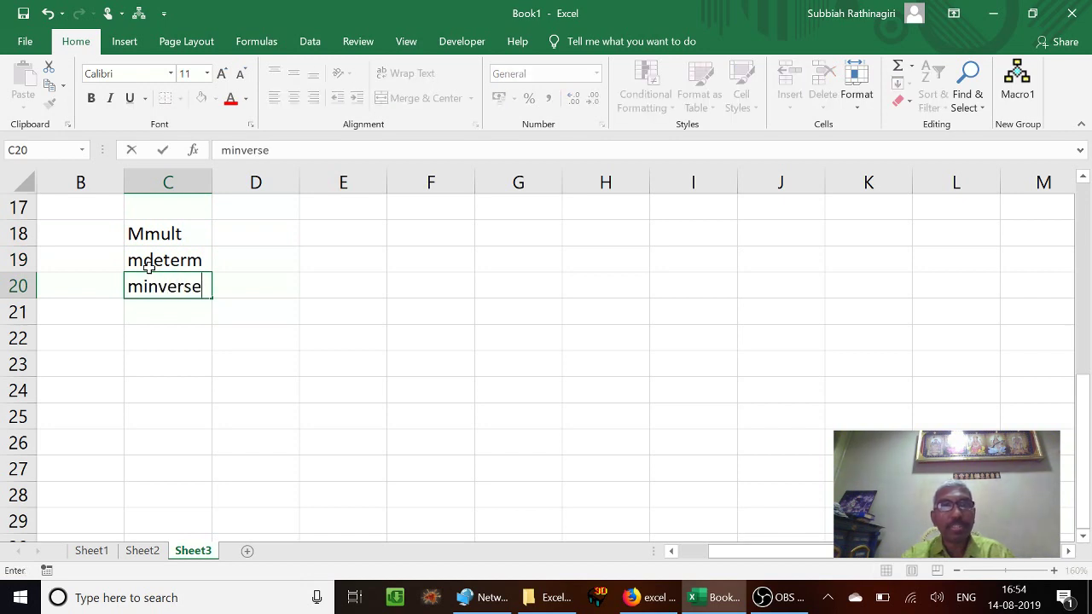
key(Return)
key(Return)
Step: Correct D22, E23 and F24 so the matrix reads 1,2,3 / 2,1,4 / 3,4,2
key(Up)
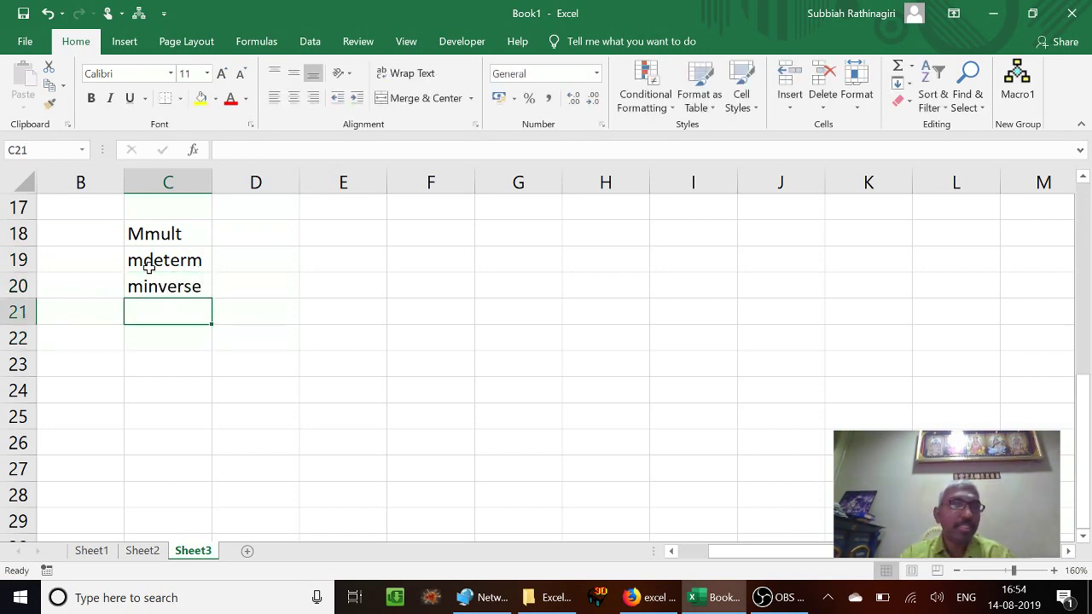
key(Right)
key(Down)
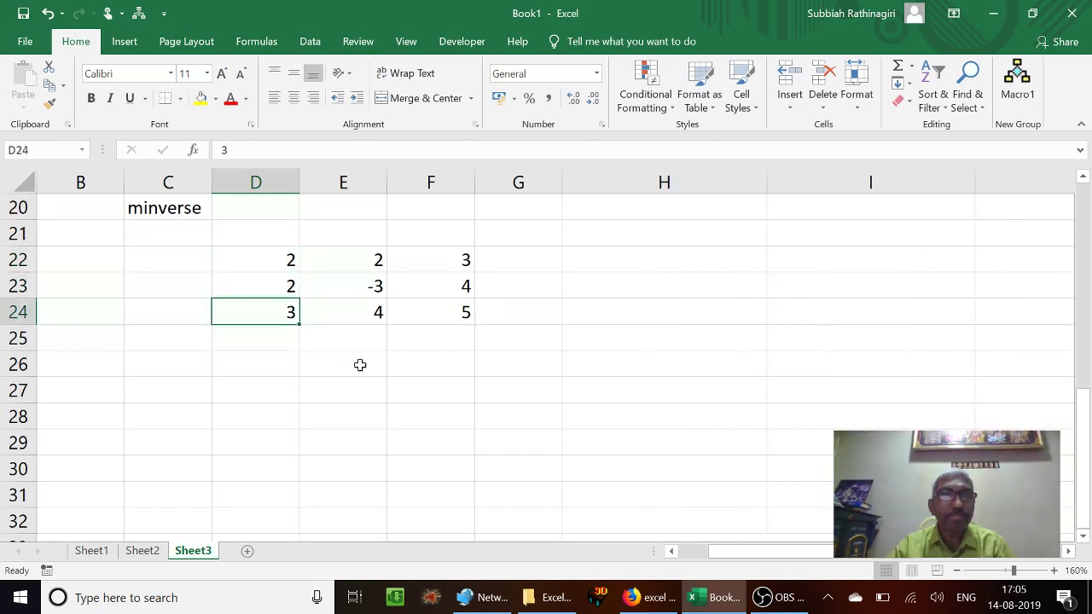
key(Up)
key(Up)
key(Down)
key(Right)
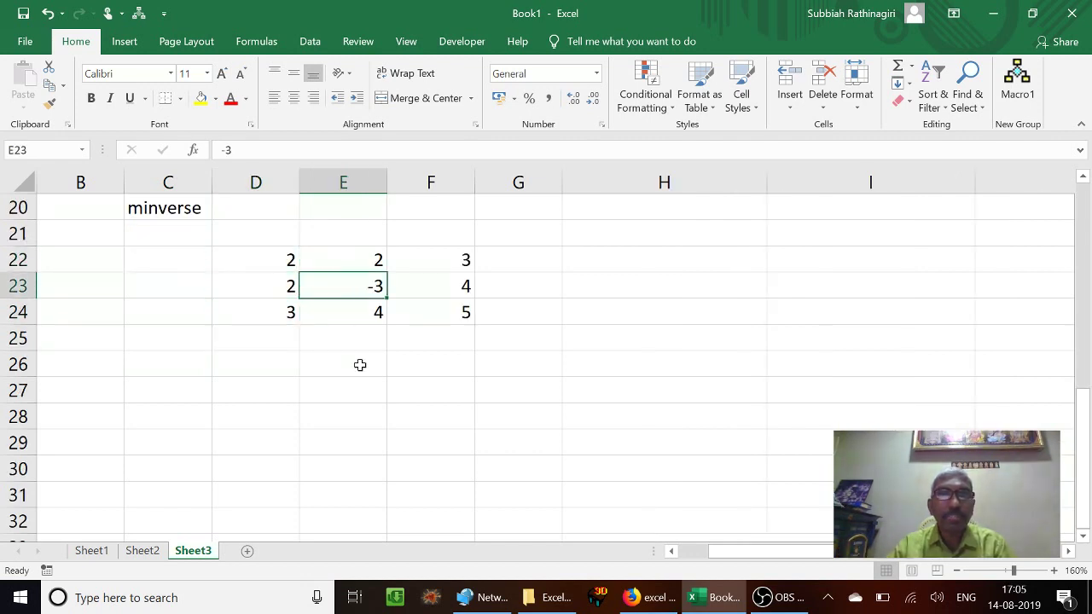
key(Up)
key(Left)
text(1)
key(Right)
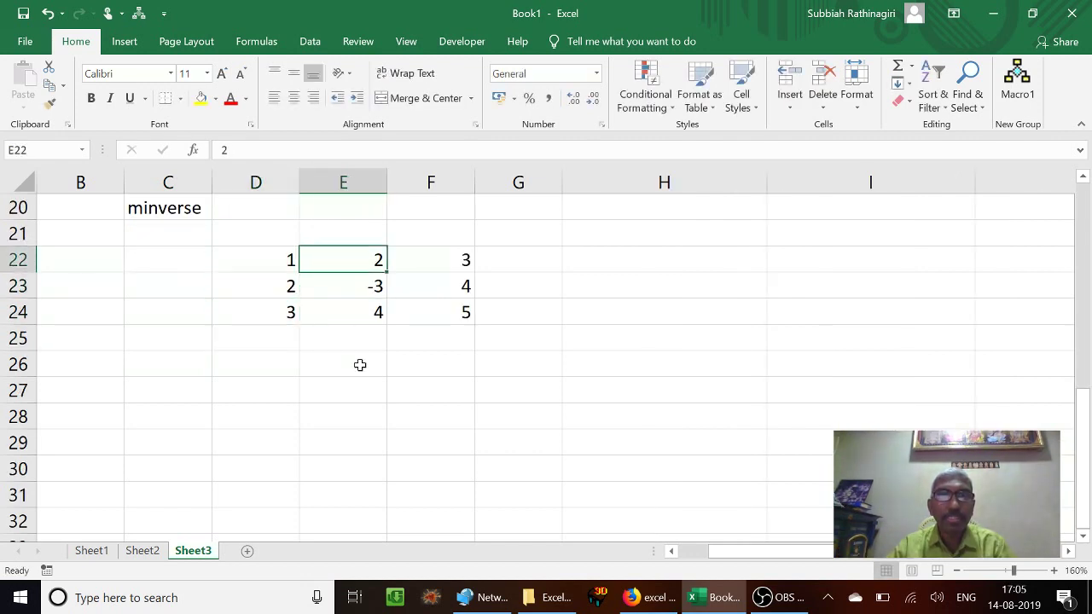
key(Down)
text(1)
key(Return)
key(Right)
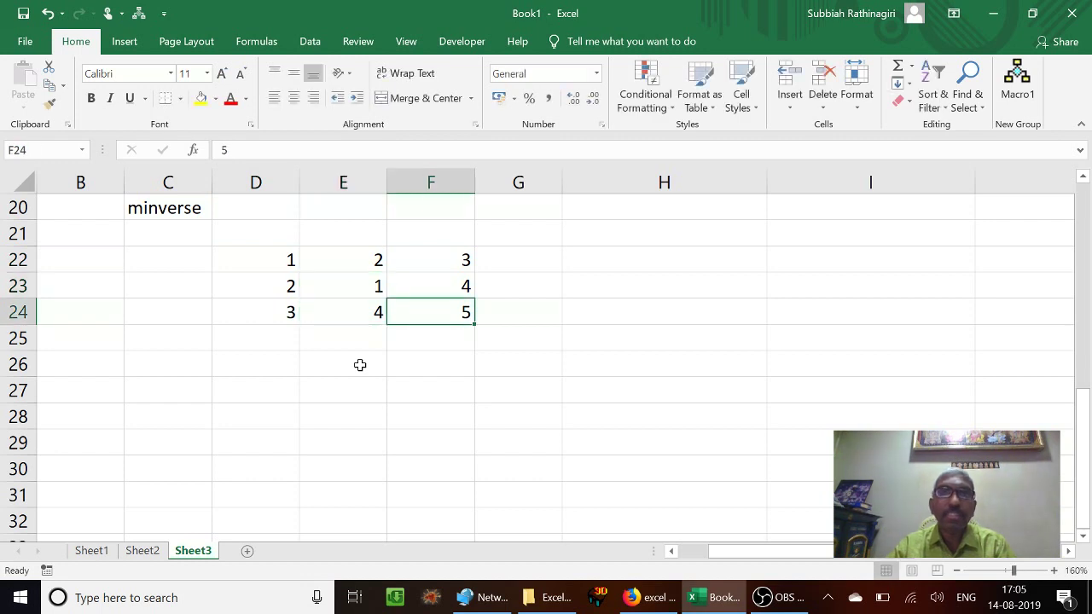
text(1)
key(Return)
key(Up)
text(2)
key(Return)
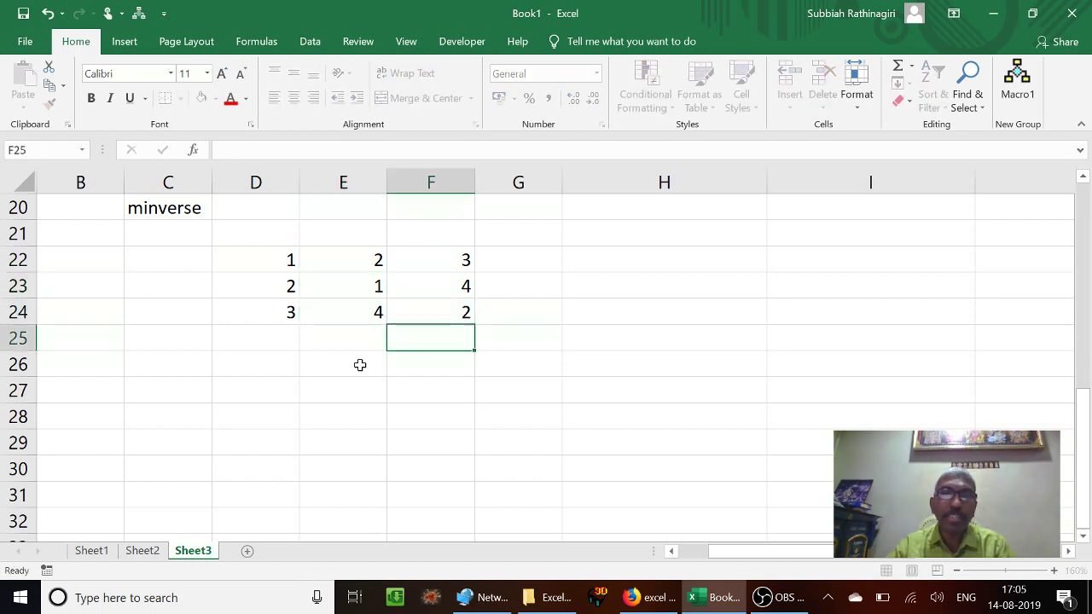
Step: Review the first matrix column and settle on D26 below the matrix
key(Down)
key(Left)
key(Left)
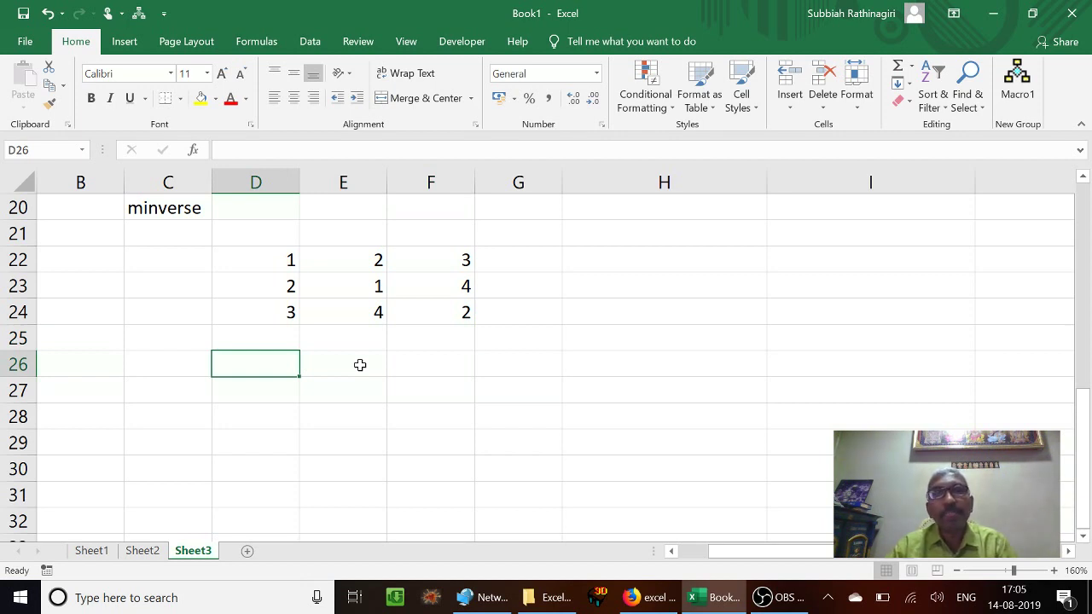
key(Up)
key(Up)
key(Up)
key(Up)
key(Down)
key(Down)
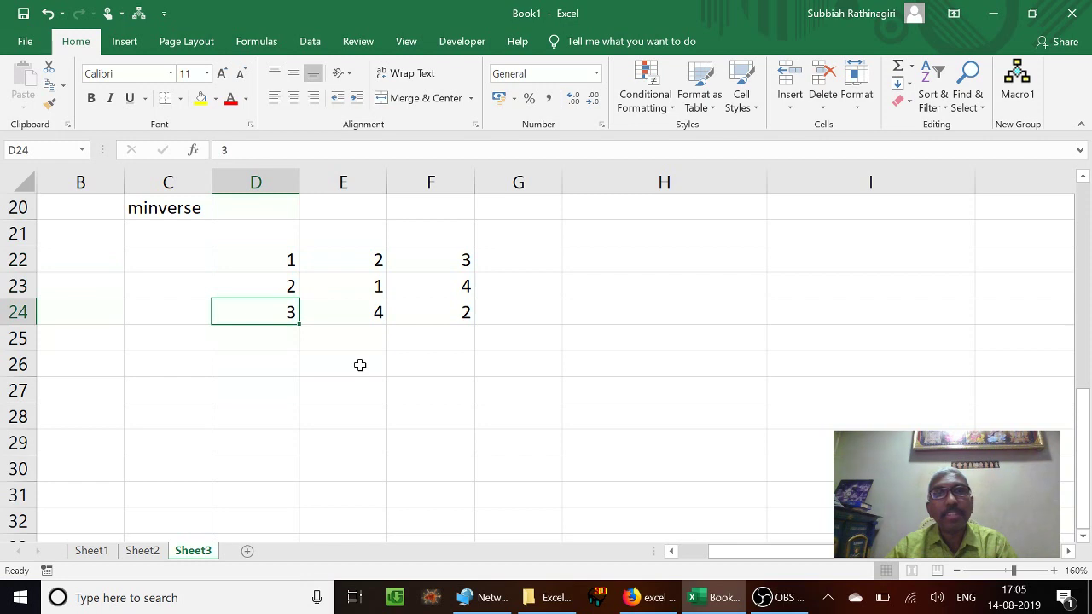
key(Down)
key(Down)
key(Down)
key(Up)
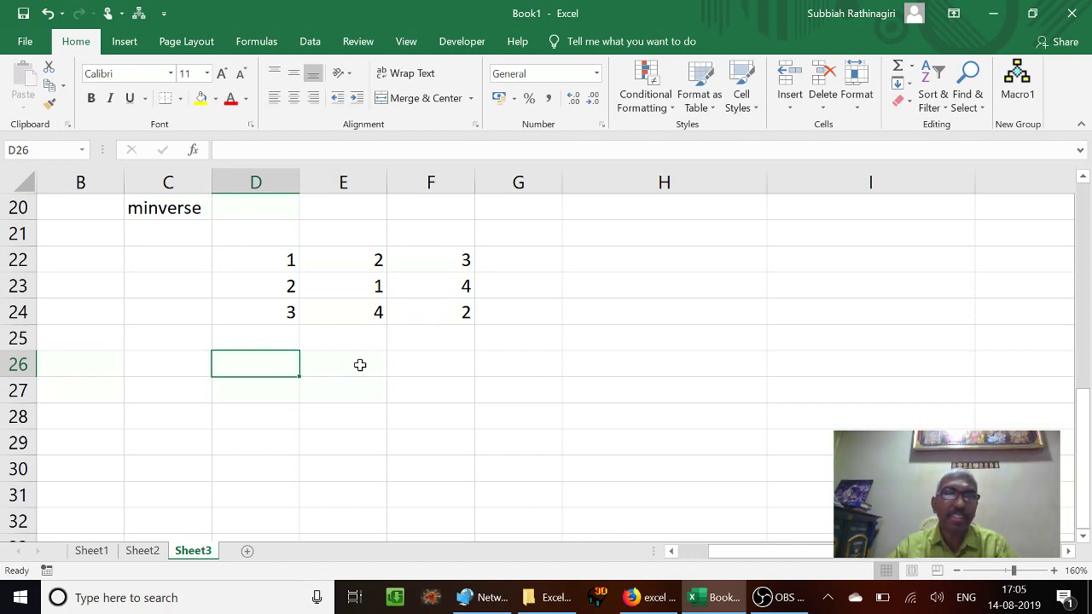
Step: Enter =MINVERSE(D22:F24) as an array formula across D26:F28
shift+click(360, 365)
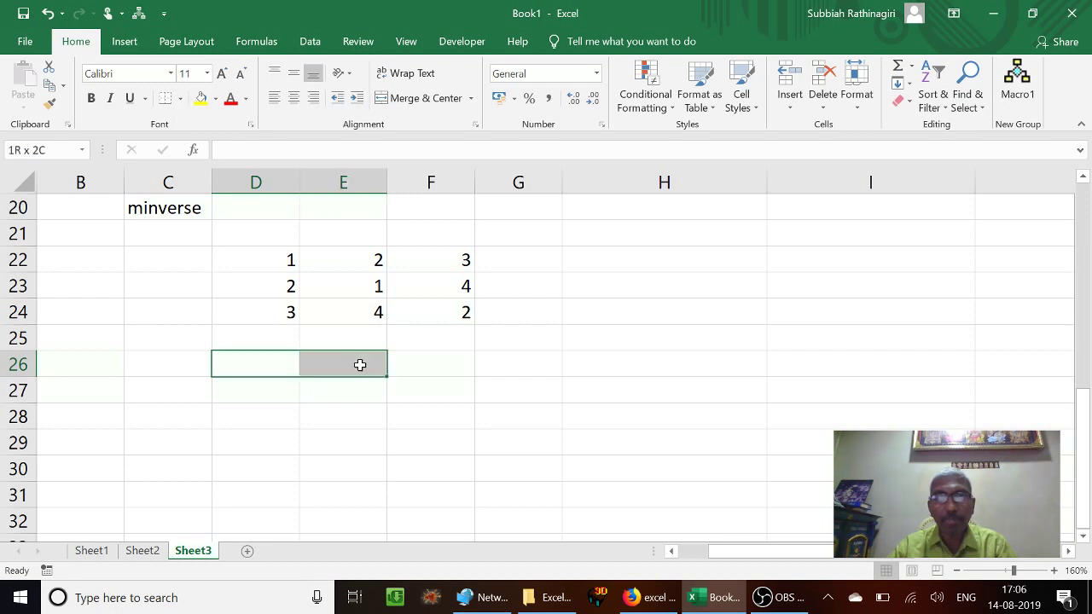
key(shift+Right)
key(shift+Down)
key(shift+Down)
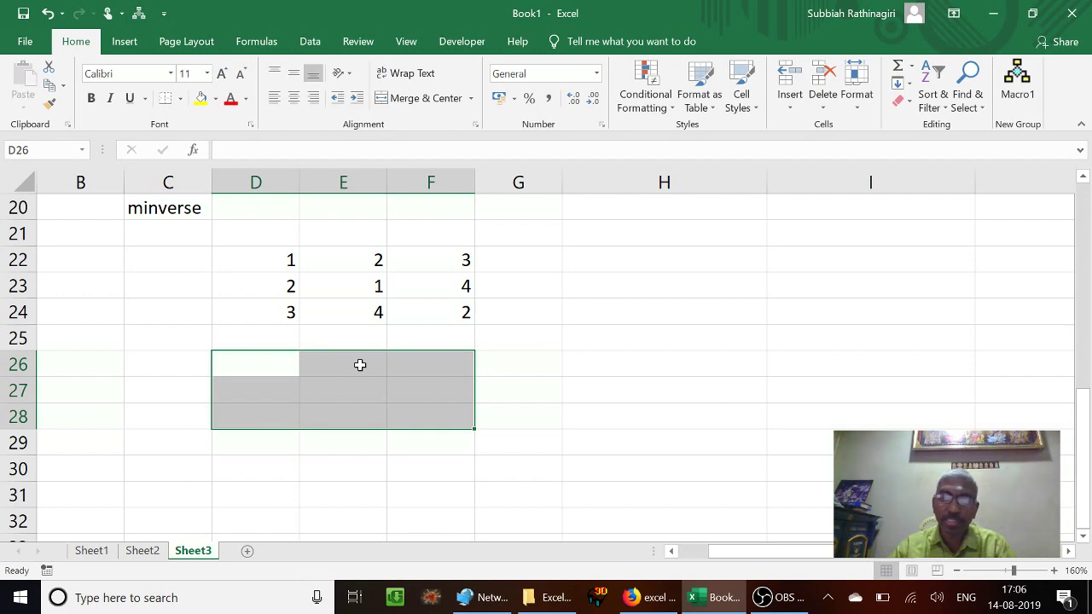
text(=)
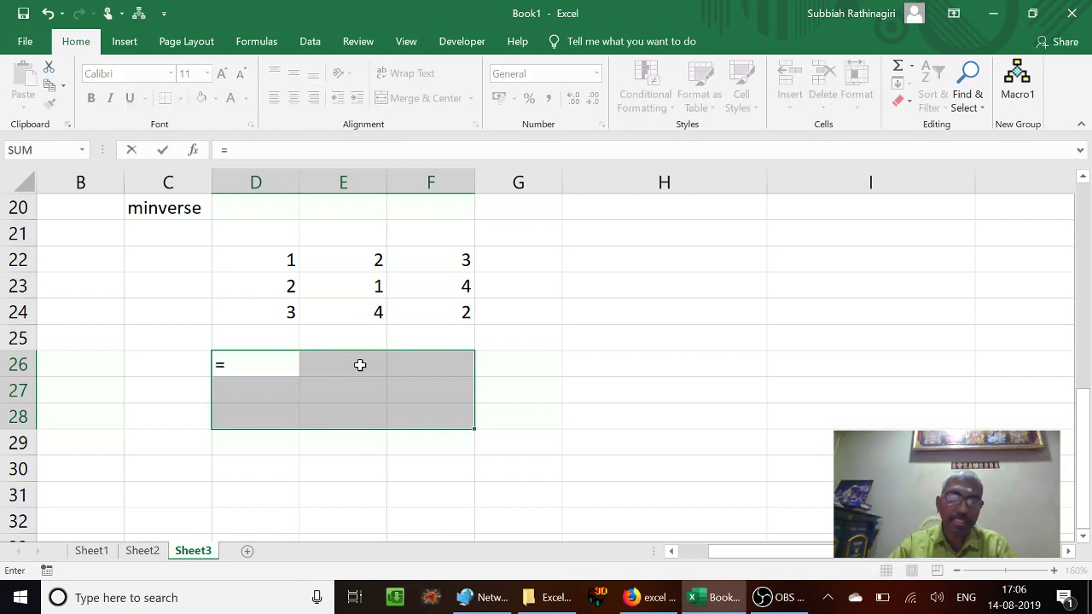
text(mi)
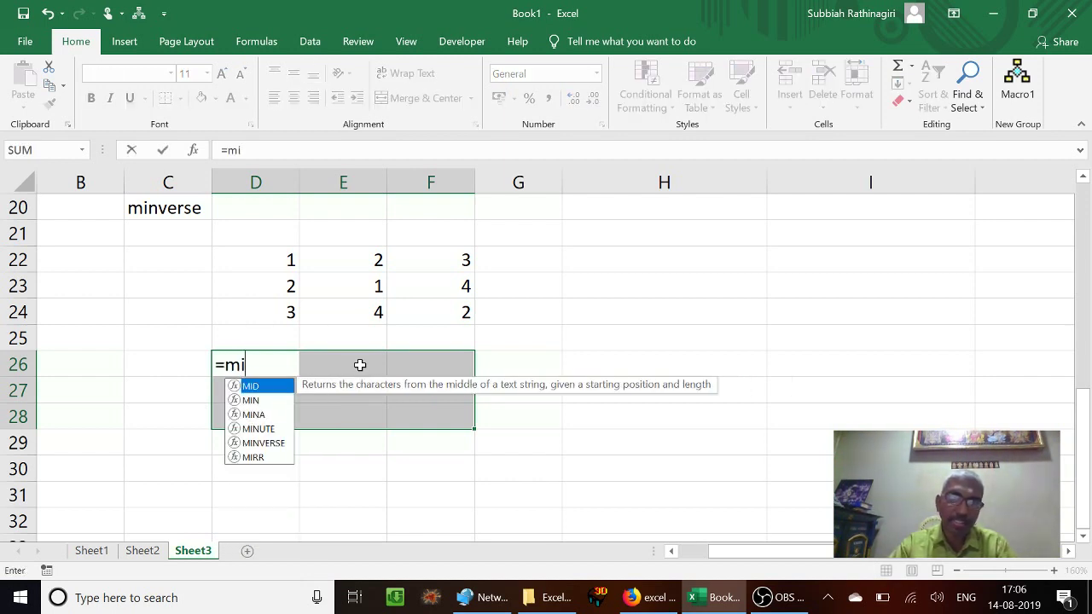
text(nverse()
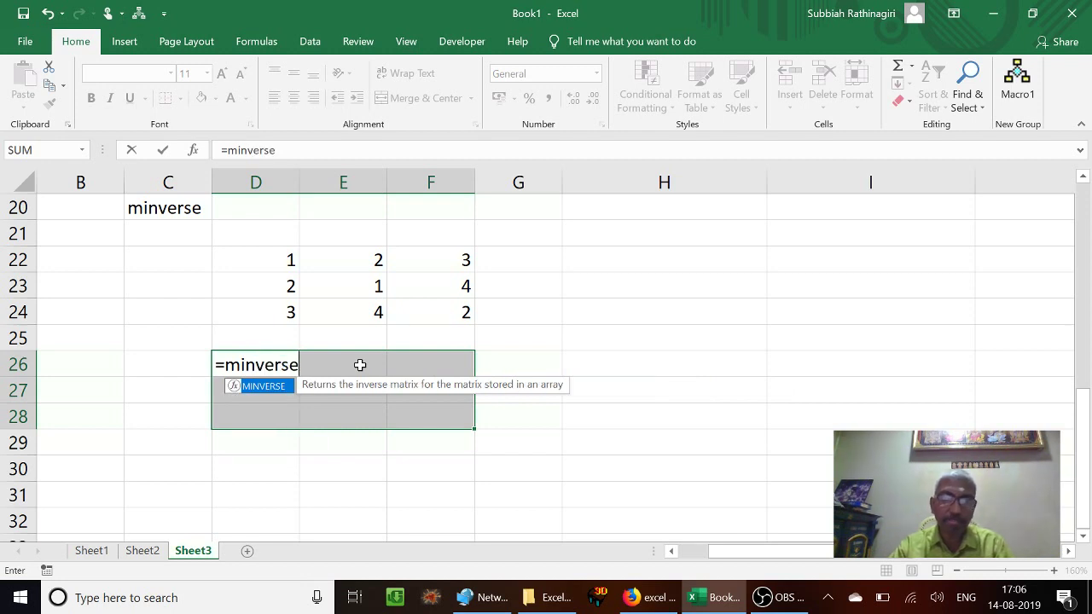
key(Up)
key(Up)
key(Up)
key(Up)
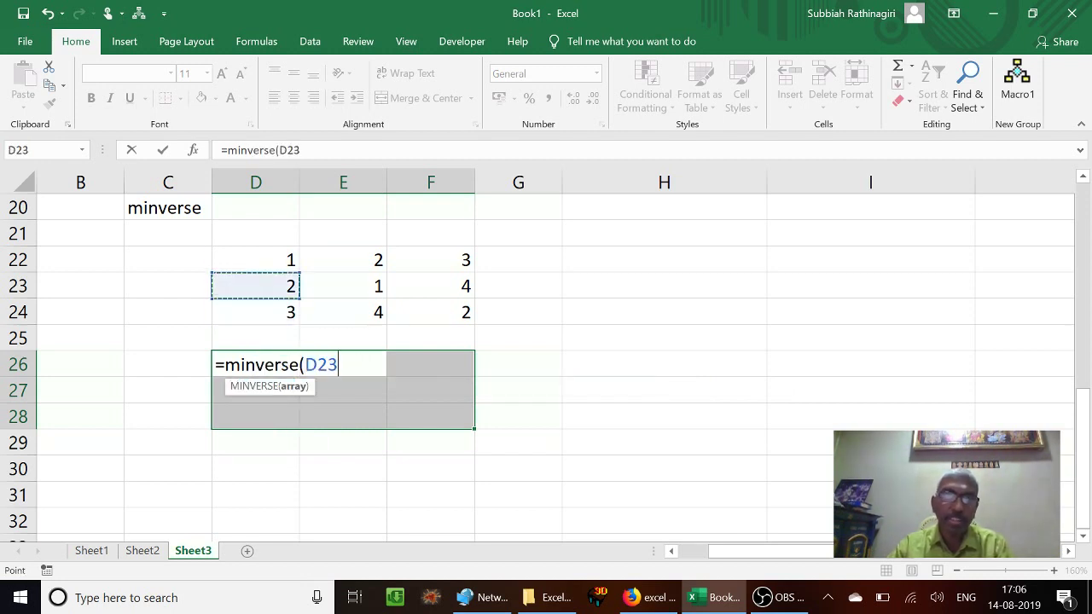
key(shift+Down)
key(shift+Down)
key(shift+Right)
key(shift+Right)
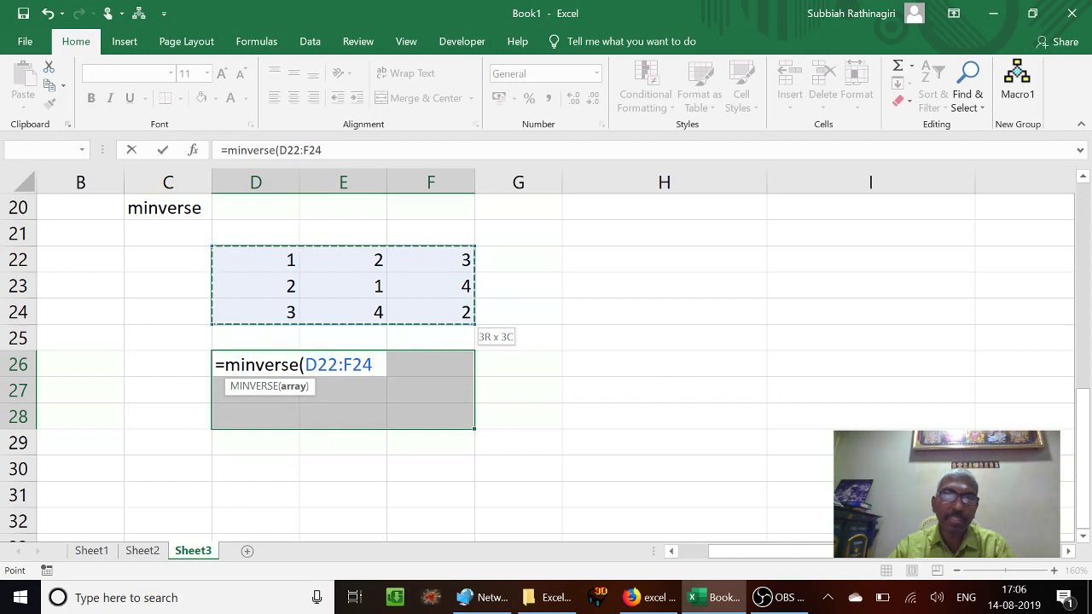
text())
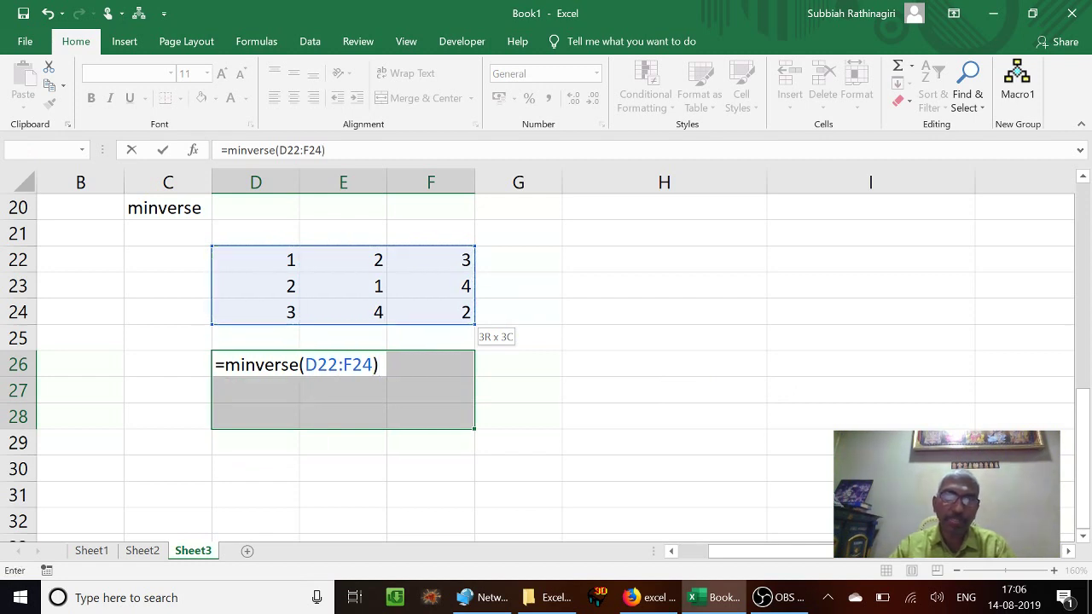
key(ctrl+shift+Return)
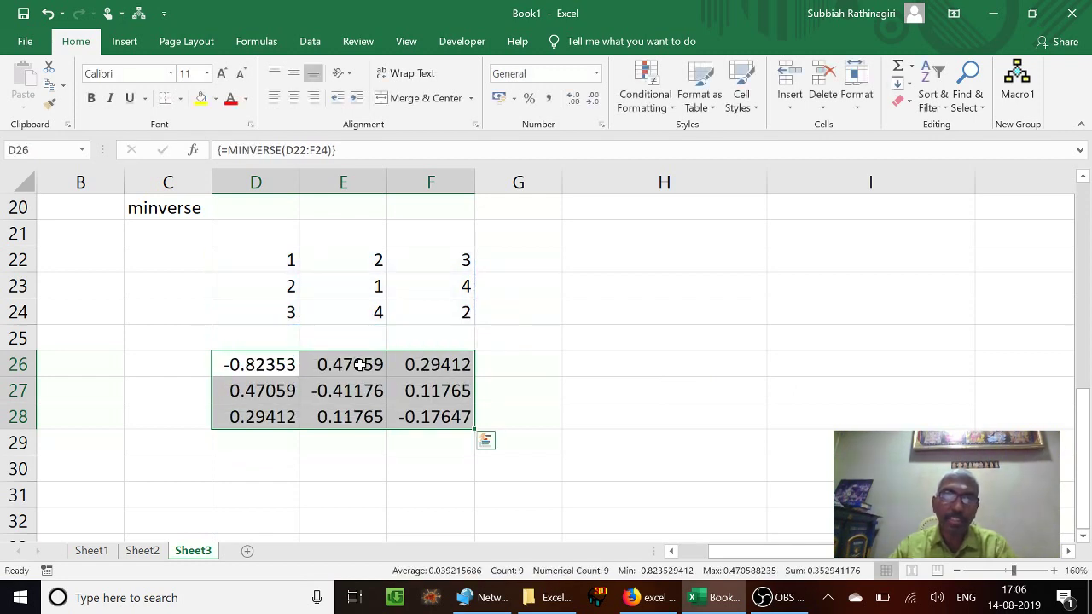
key(Up)
key(Down)
key(Down)
key(Down)
key(Down)
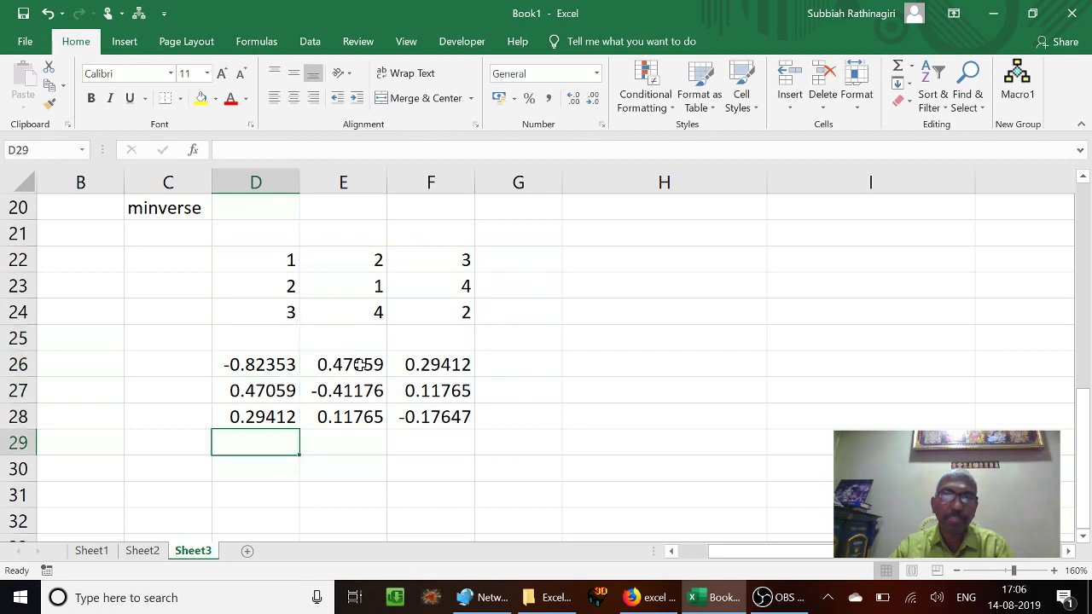
key(Right)
key(Right)
key(Up)
key(Up)
key(Up)
key(Up)
key(Up)
key(Up)
key(Up)
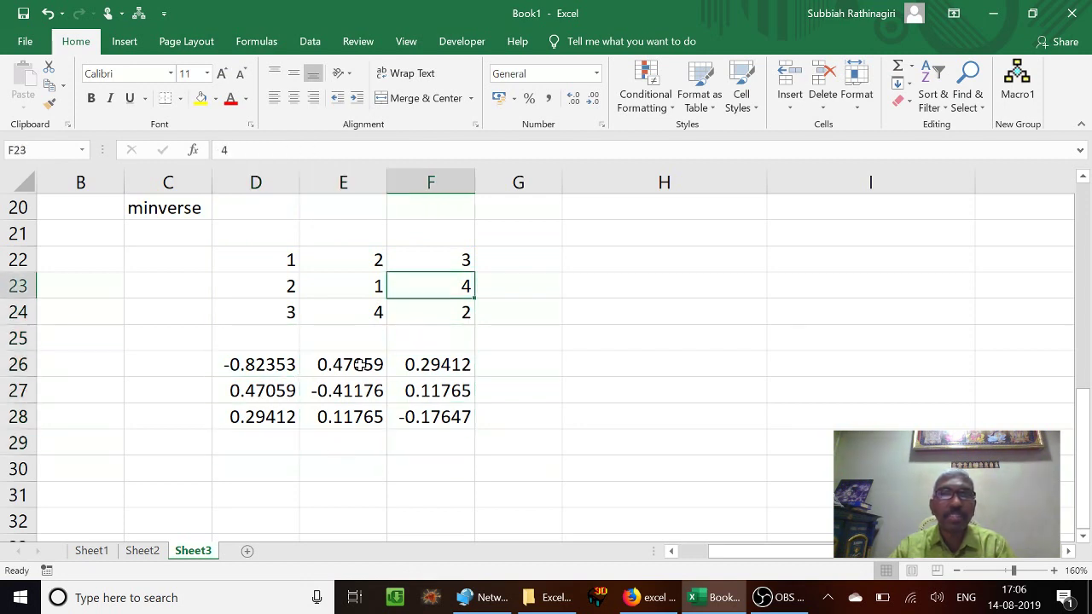
key(Left)
key(Left)
Step: Select the empty 3×3 block D30:F32 below the inverse
key(Right)
key(Right)
key(Right)
key(Right)
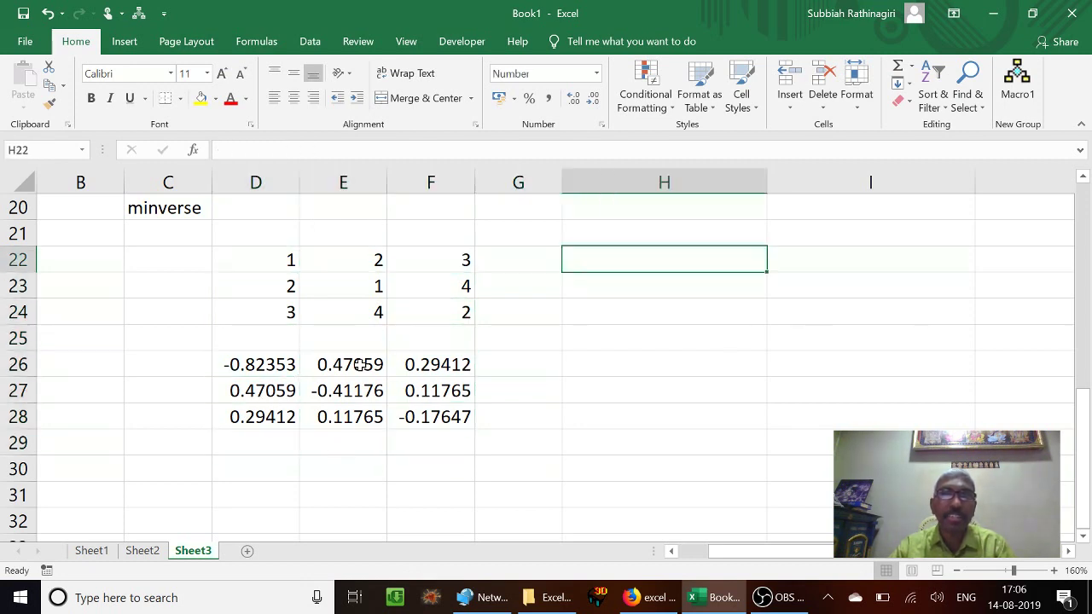
key(Down)
key(Down)
key(Down)
key(Down)
key(Down)
key(Down)
key(Down)
key(Down)
key(Down)
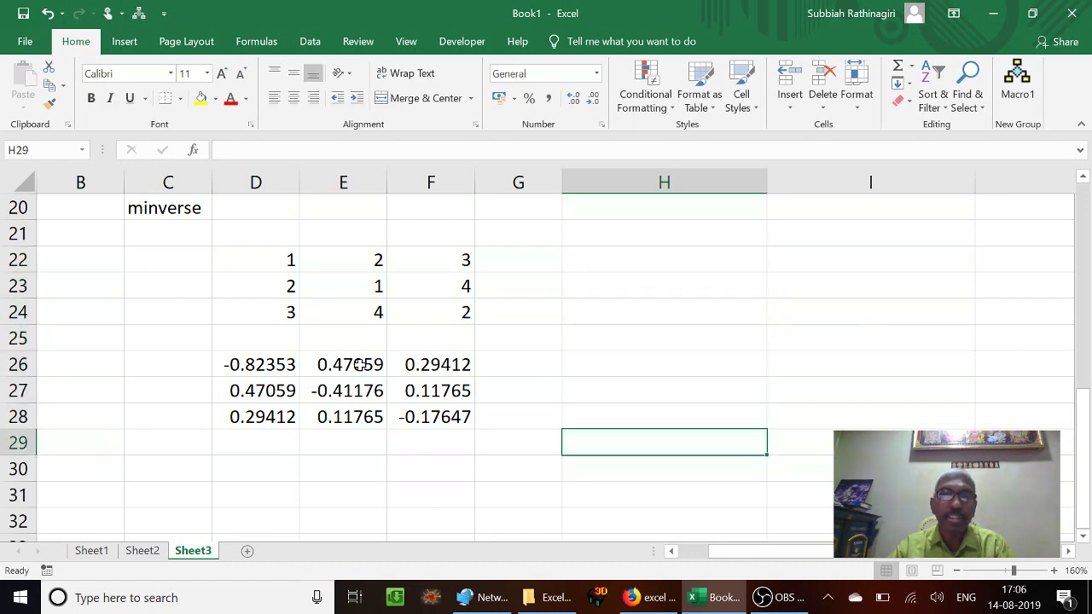
key(Left)
key(Left)
key(Left)
key(Left)
key(Up)
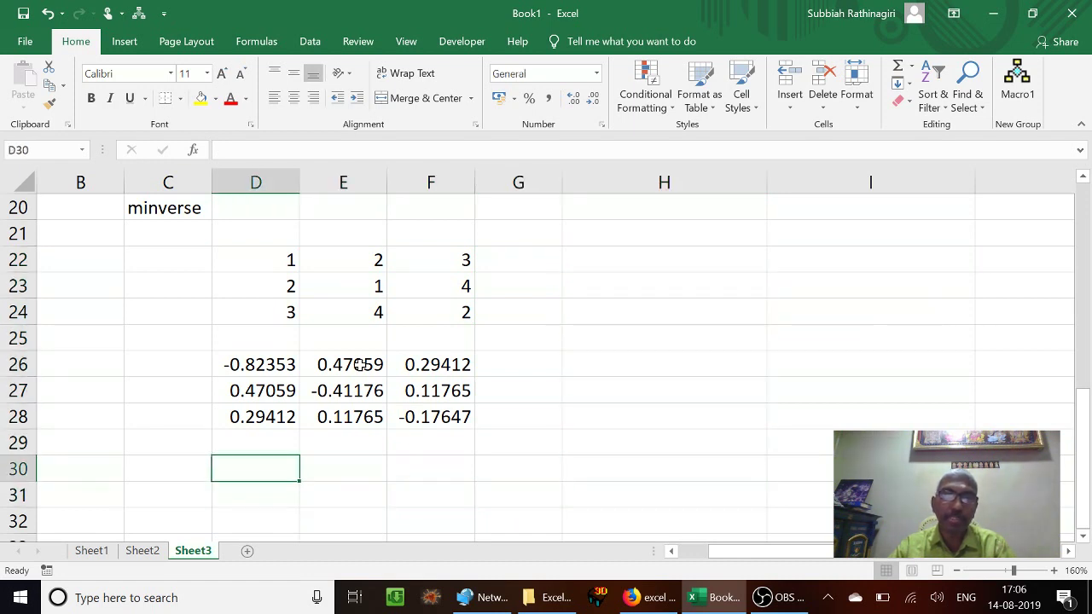
key(shift+Down)
key(shift+Down)
key(shift+Right)
key(shift+Right)
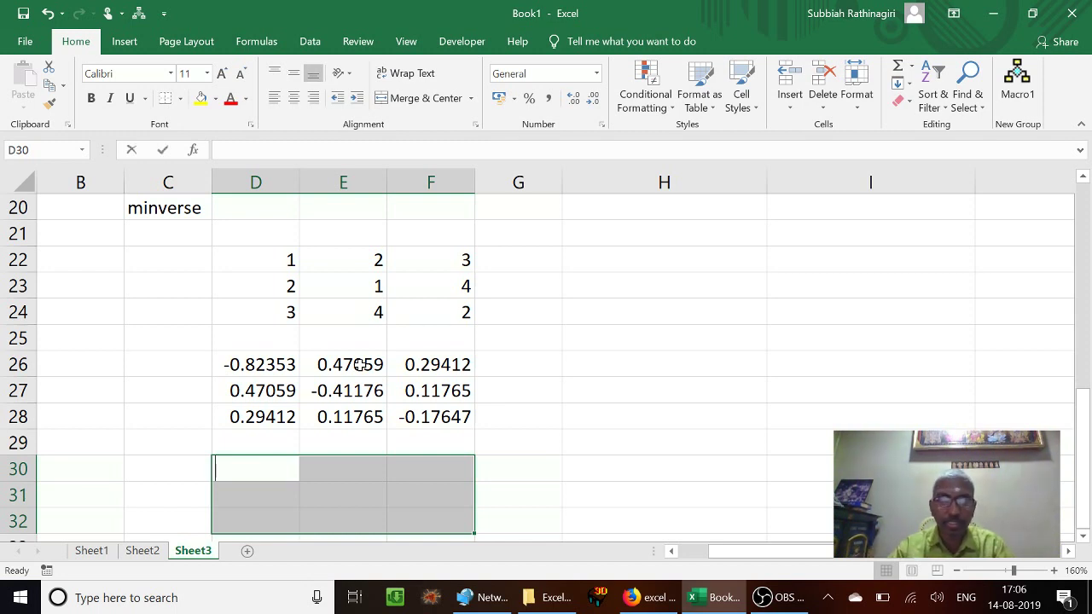
Step: Enter =MMULT(D22:F24,D26:F28) as an array formula across D30:F32
text(=mmul)
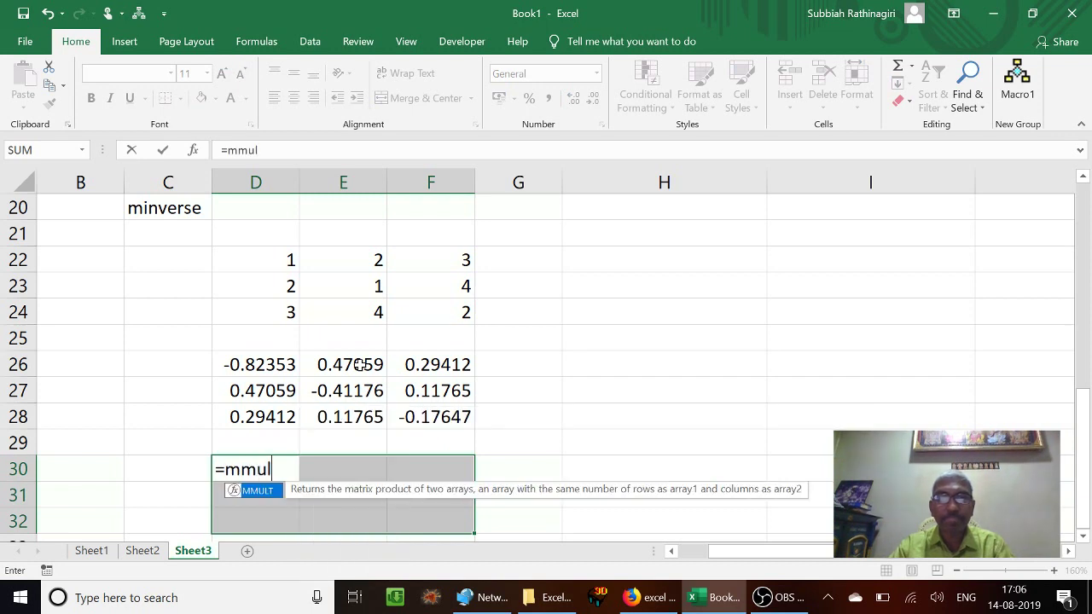
text(t()
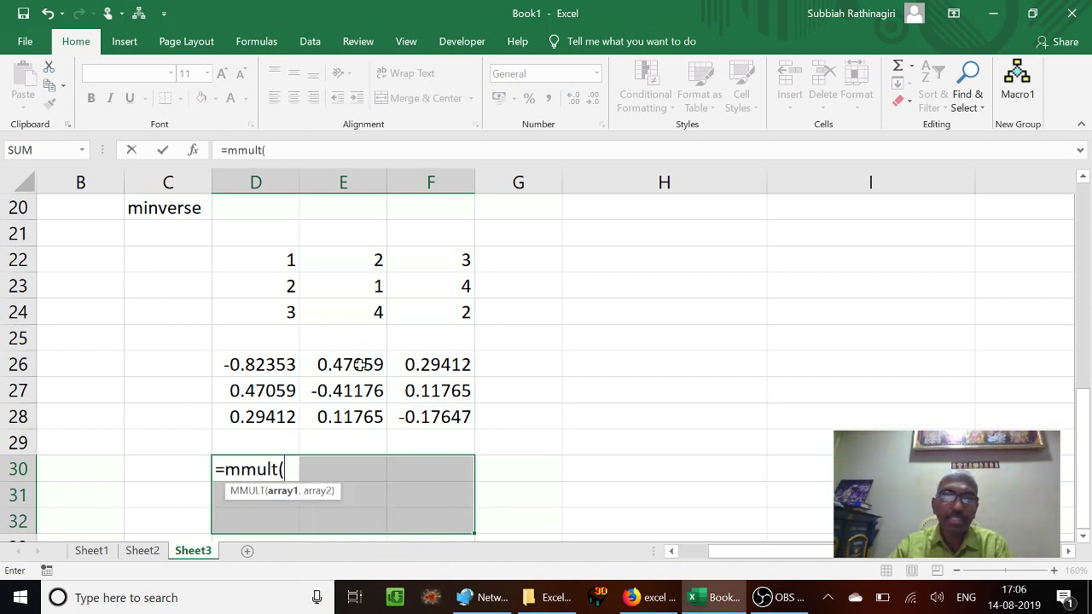
key(Up)
key(Up)
key(Up)
key(Up)
key(Up)
key(Up)
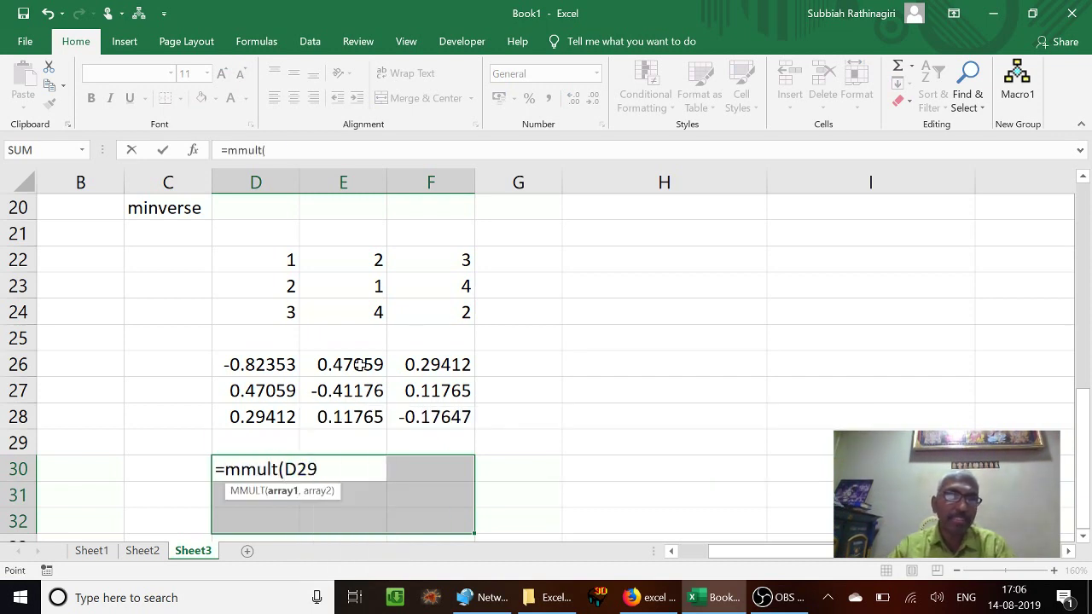
key(Up)
key(Up)
key(shift+Down)
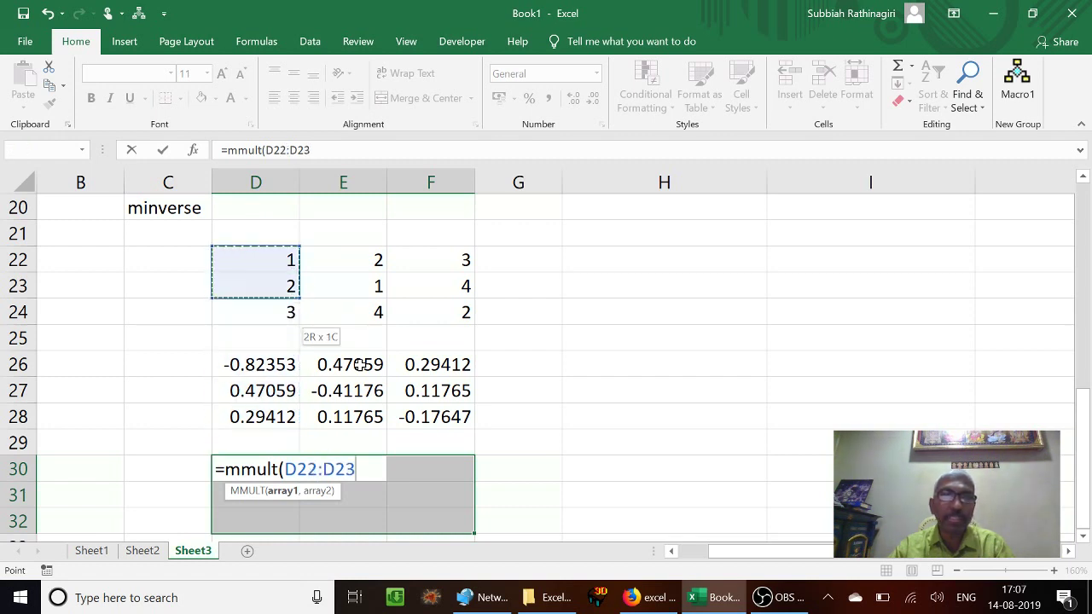
key(shift+Down)
key(shift+Right)
key(shift+Right)
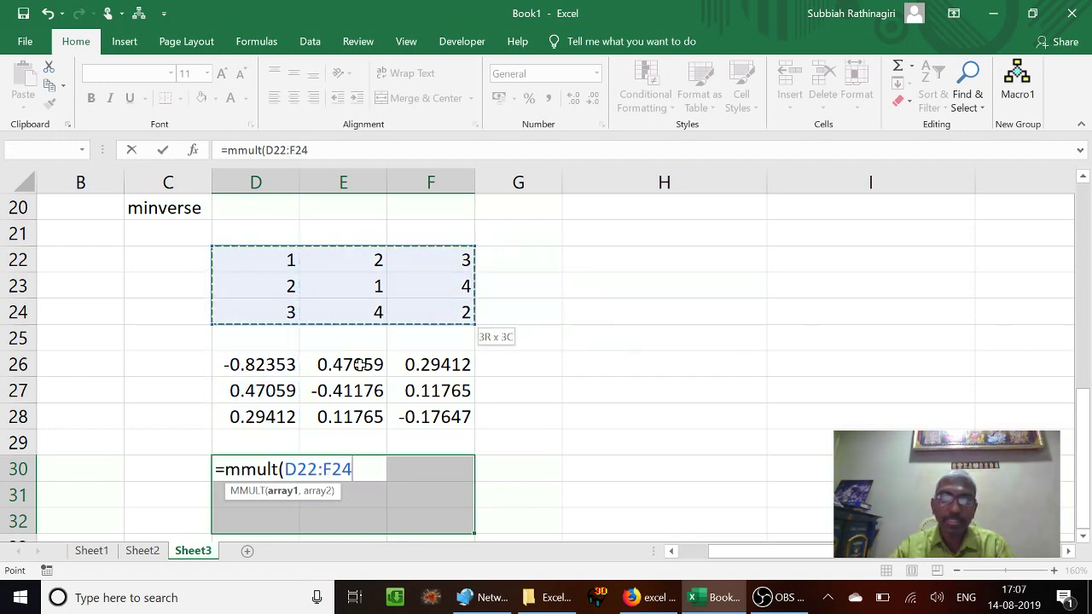
text(,)
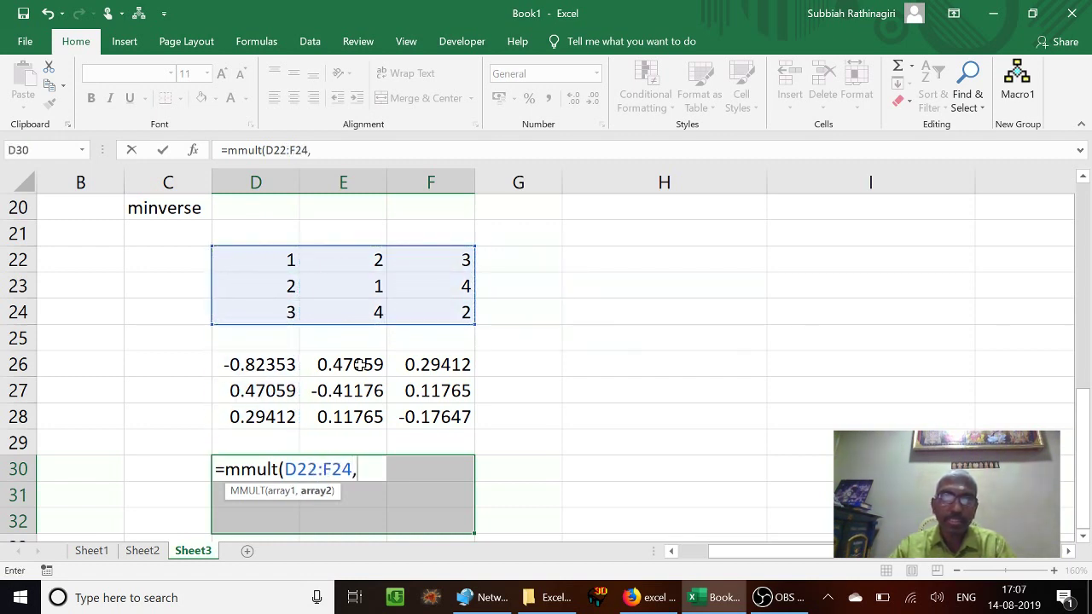
click(256, 367)
key(shift+Down)
key(shift+Down)
key(shift+Right)
key(shift+Right)
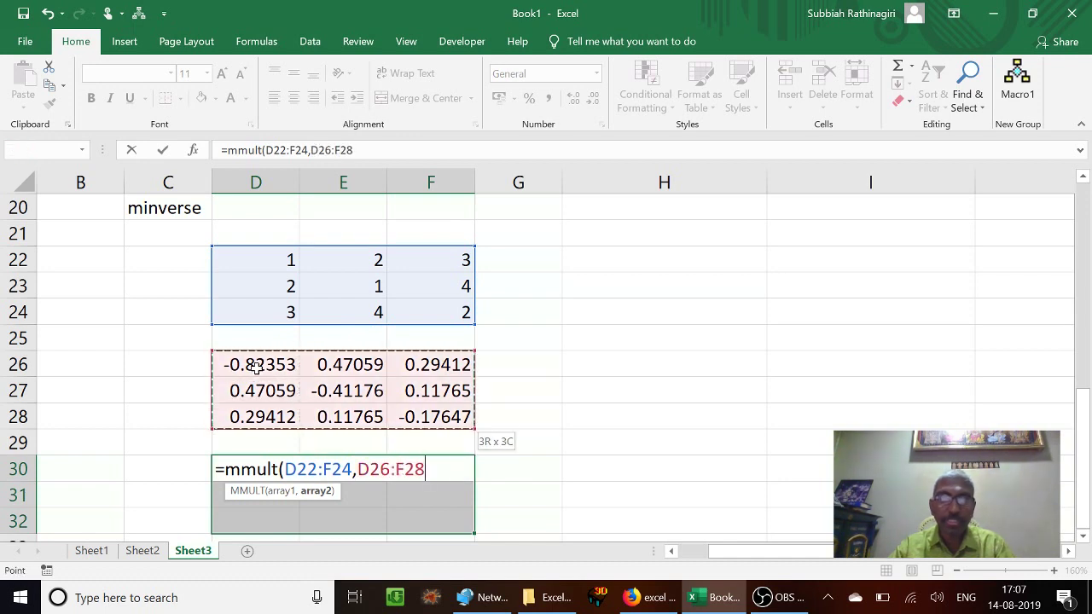
text())
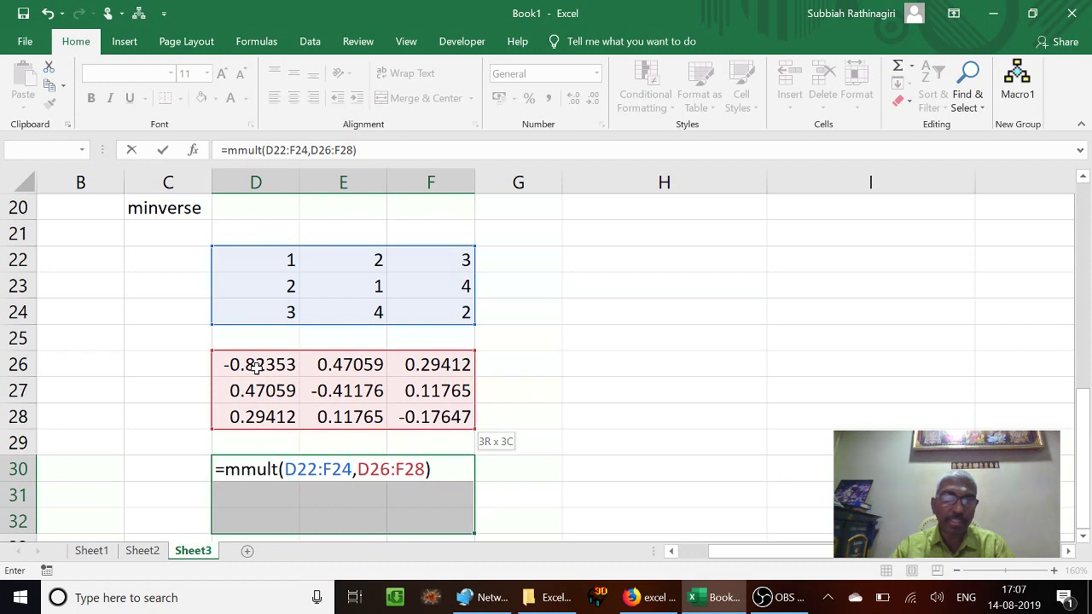
key(ctrl+shift+Return)
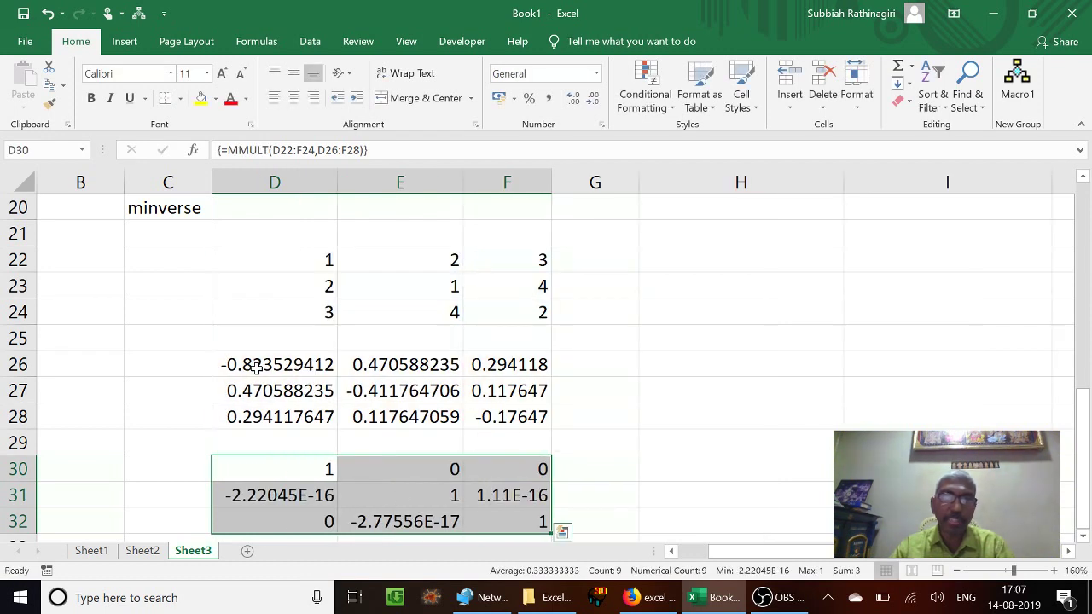
Step: Format the product D30:F32 as Number with zero decimal places
click(598, 74)
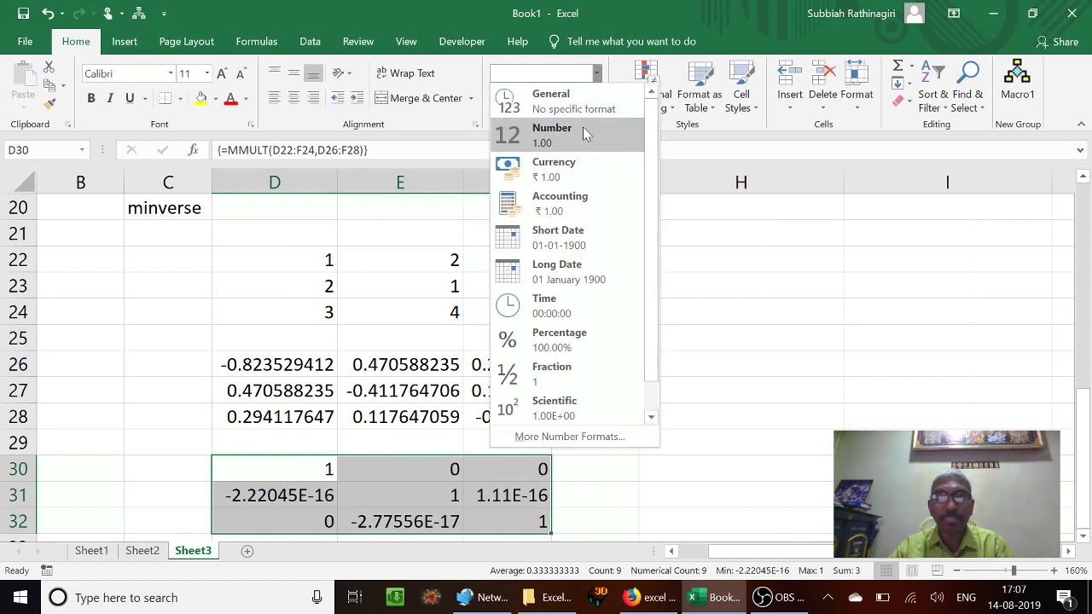
click(584, 140)
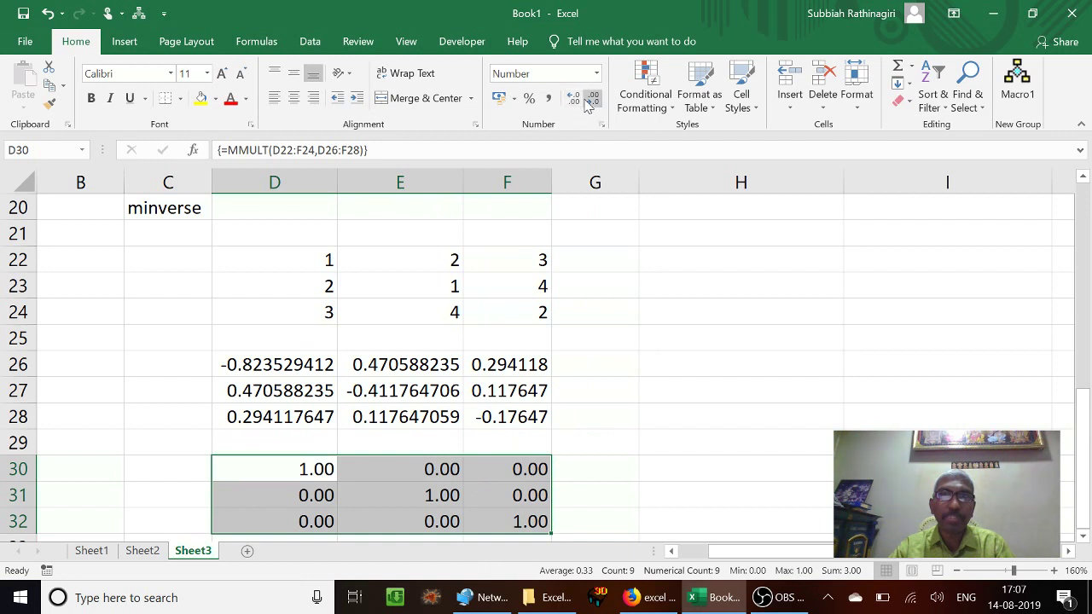
click(593, 100)
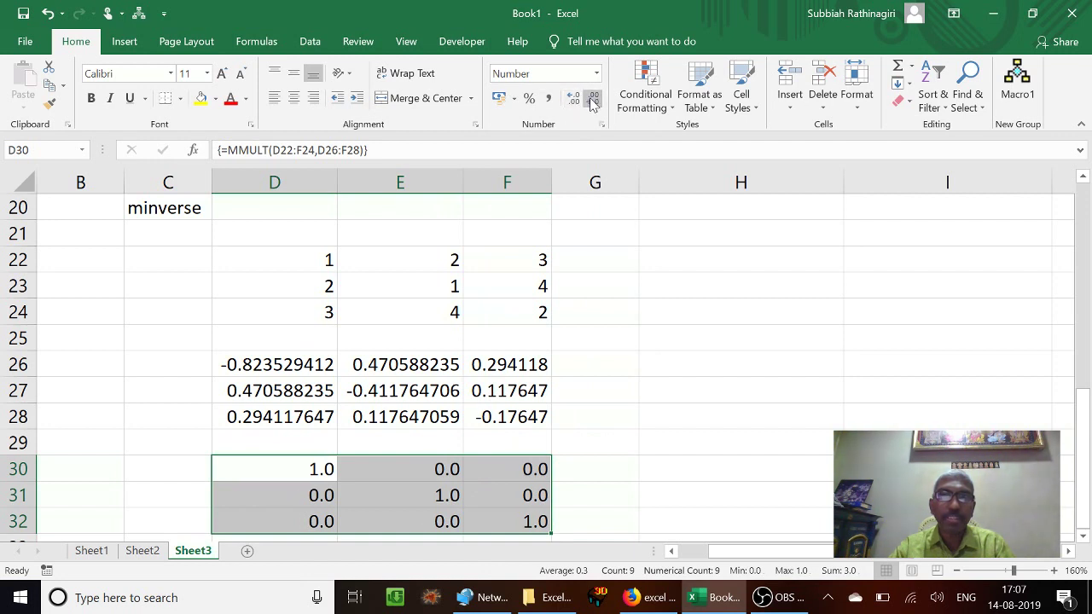
click(593, 100)
Step: Inspect individual product cells starting at D30, then select a cell beside the source matrix
click(330, 469)
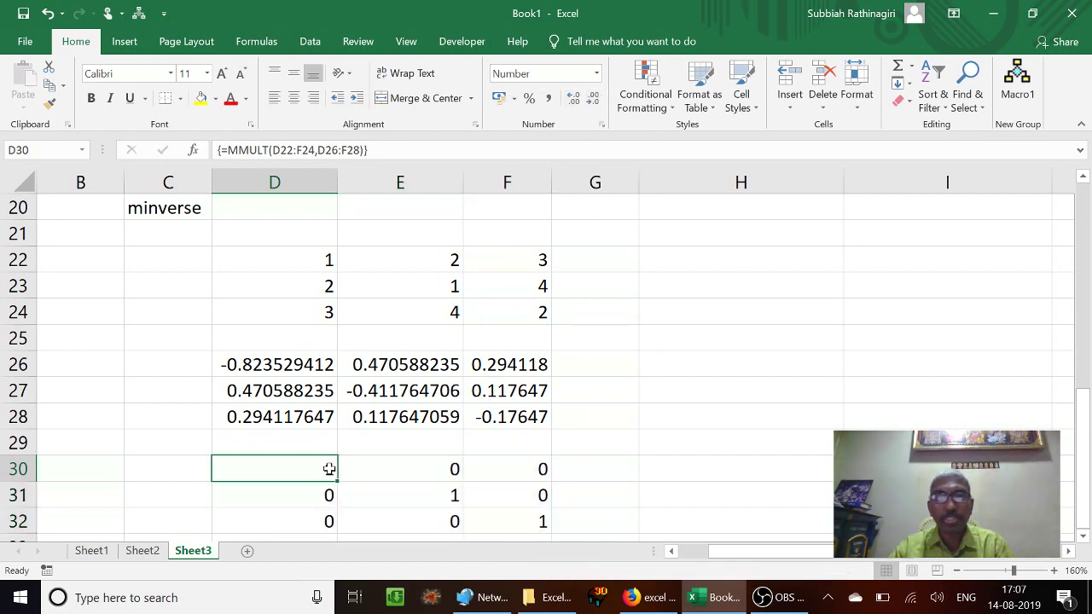
key(Down)
key(Right)
key(Right)
key(Left)
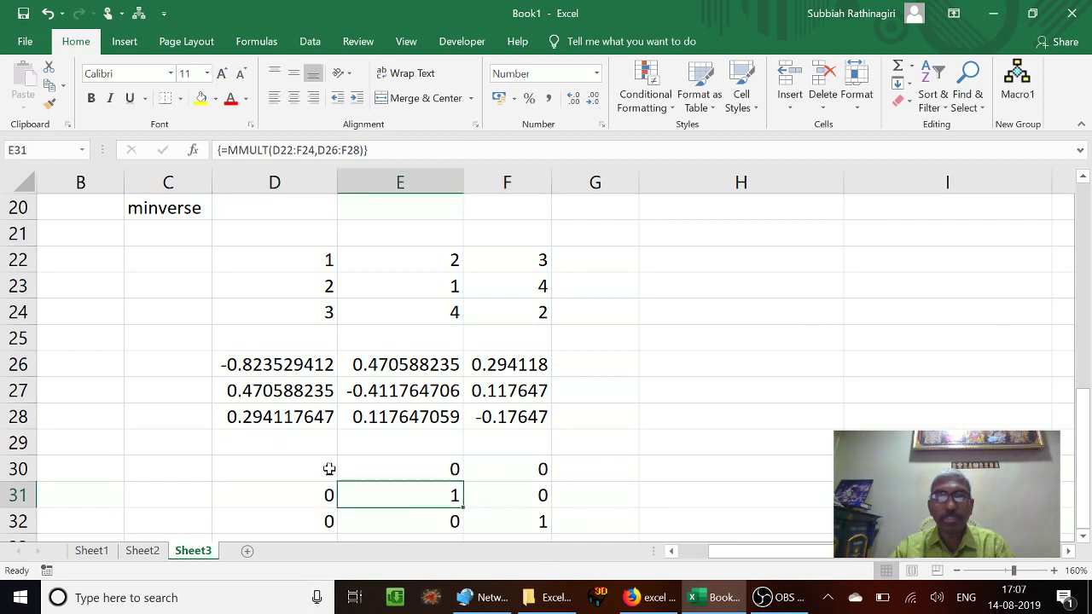
key(Left)
key(Down)
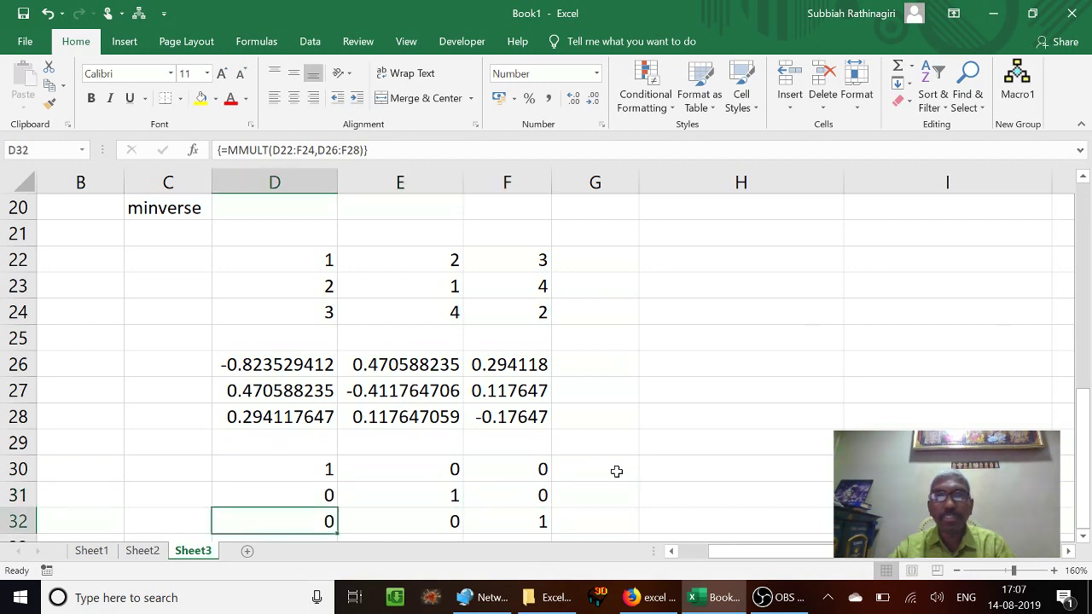
click(614, 291)
Step: Label H23 'Source Matrix' and H27 'Inverse Matrix'
click(660, 287)
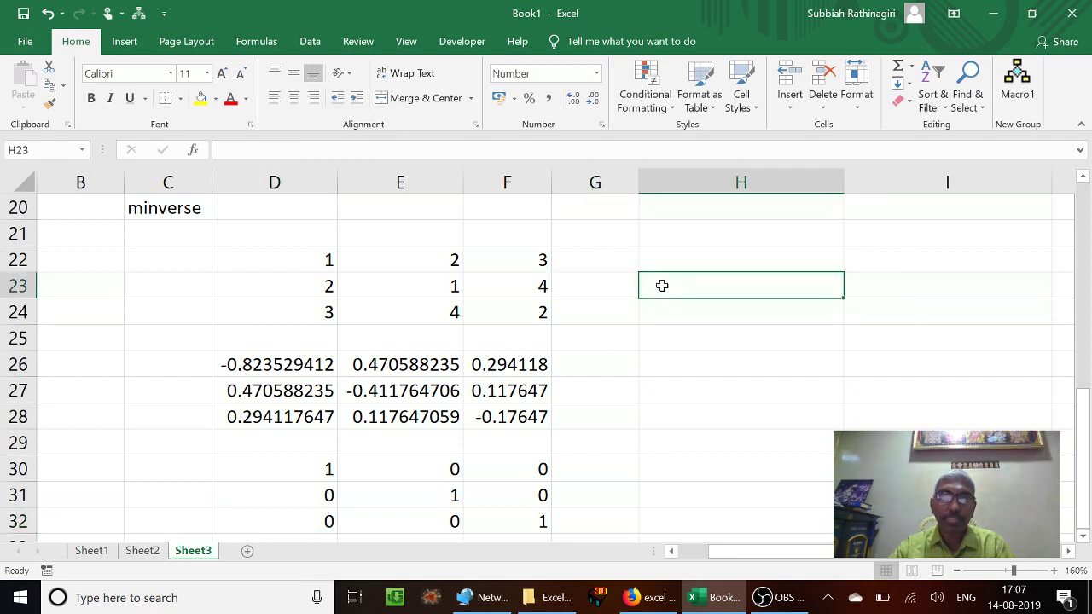
text(Source )
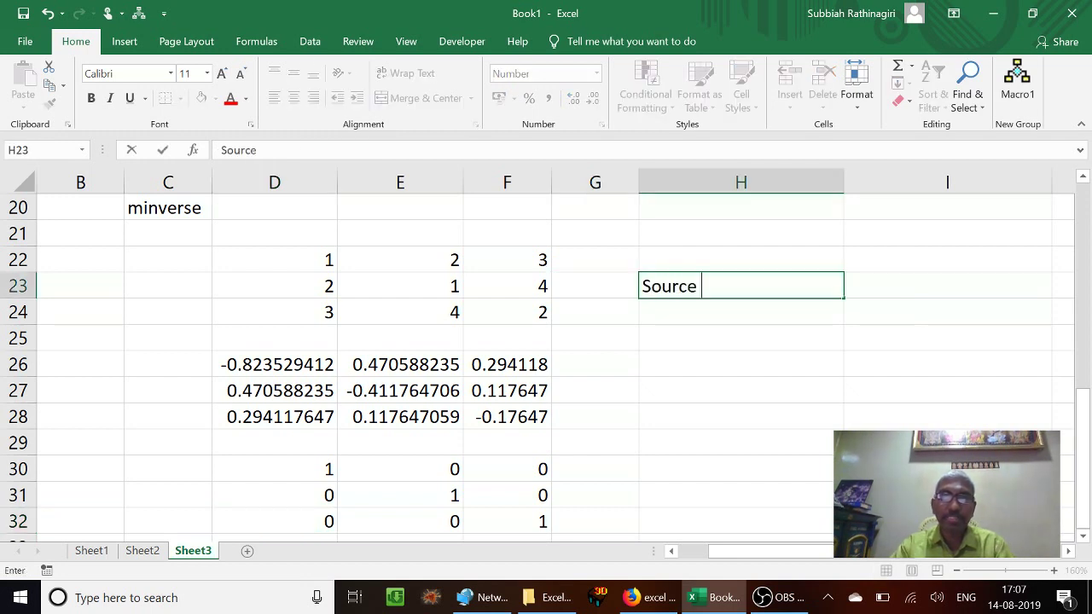
text(Matricx)
key(Return)
key(Return)
key(Return)
key(Return)
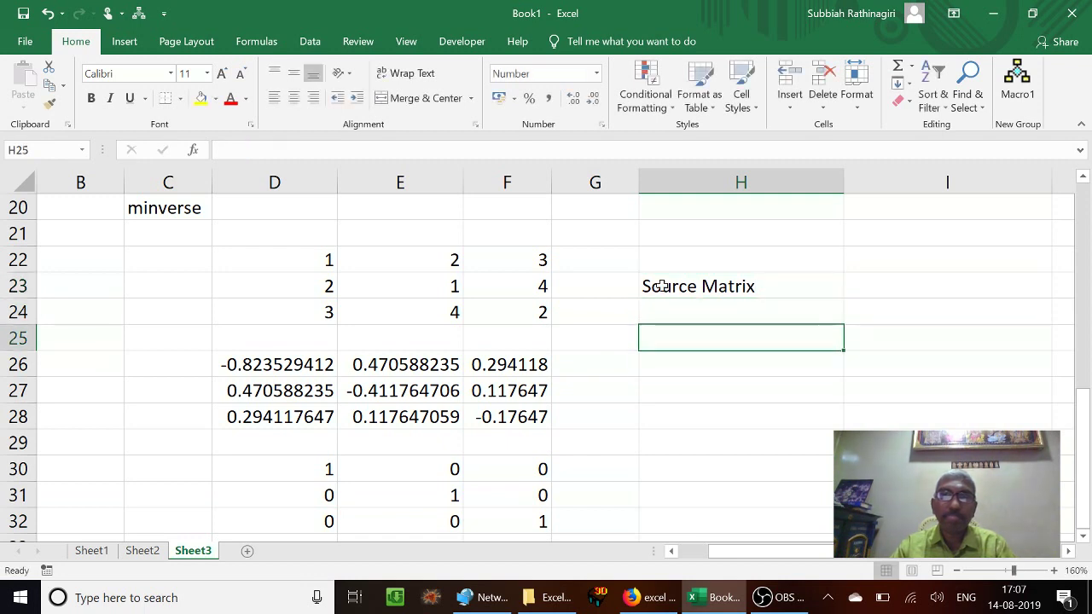
text(Inver)
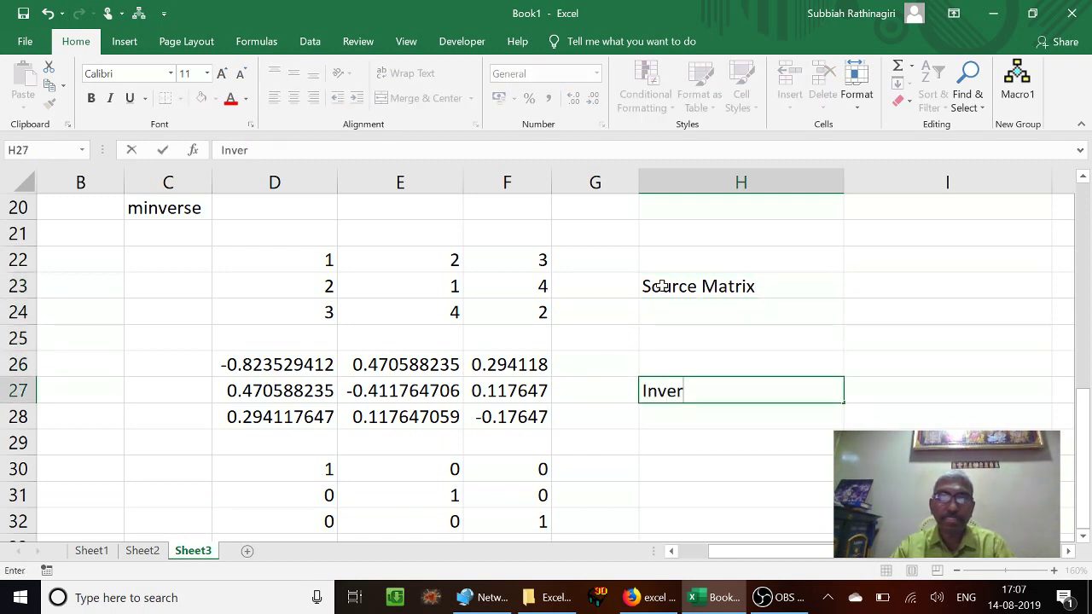
text(se Matrix)
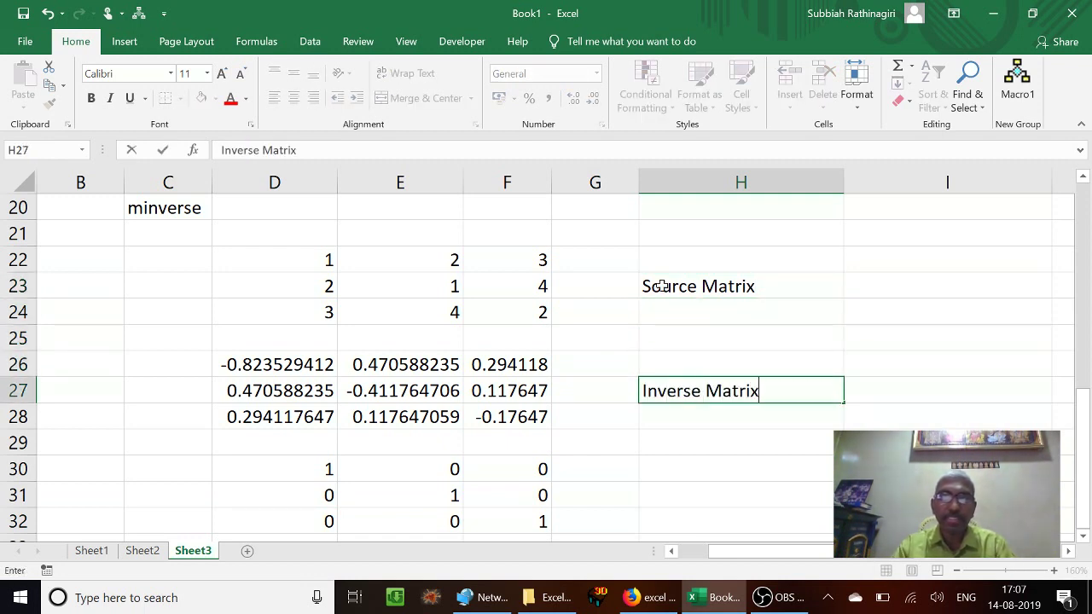
key(Return)
Step: Add the label 'Unit Matrix' in cell B31 beside the product
key(Down)
key(Left)
key(Left)
key(Left)
key(Left)
key(Left)
key(Left)
key(Down)
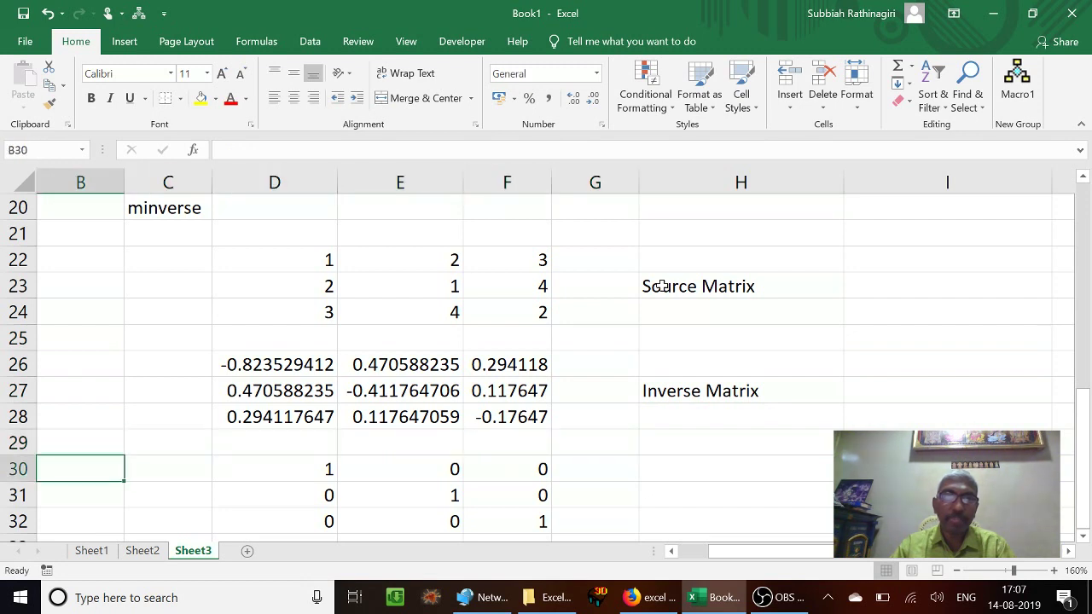
key(Down)
text(Unit Matrix)
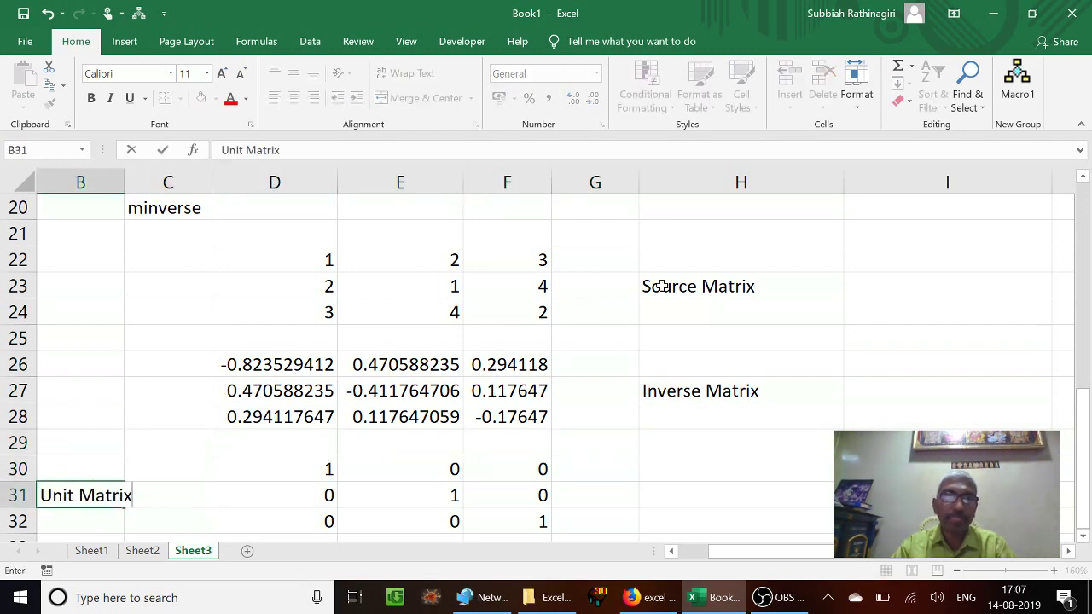
key(Return)
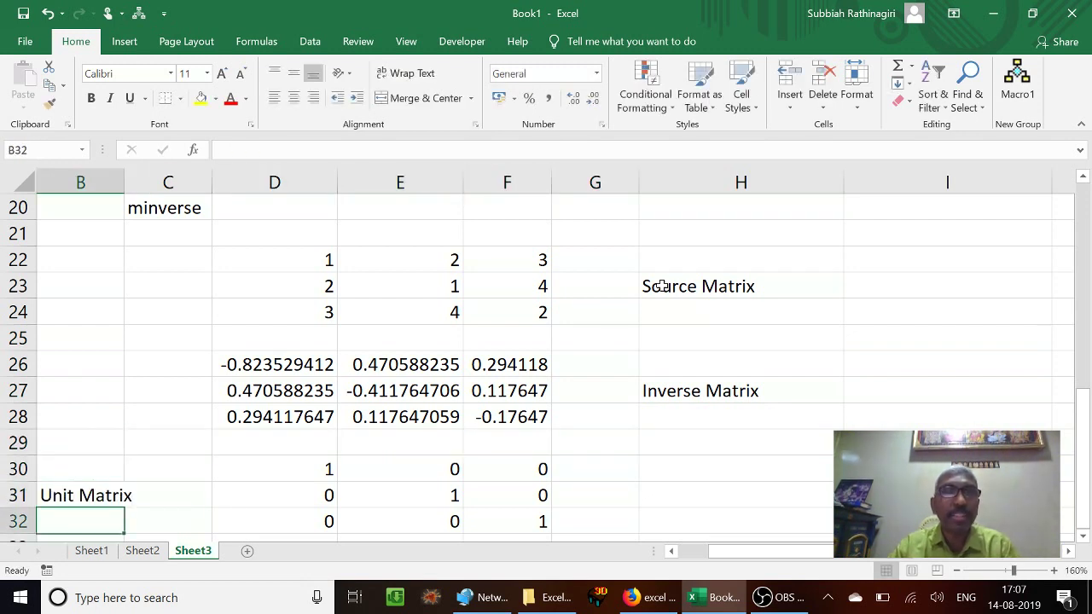
key(Up)
key(Up)
key(Up)
key(Up)
key(Up)
key(Up)
key(Up)
key(Up)
key(Up)
key(Up)
key(Up)
key(Up)
key(Up)
key(Up)
key(Up)
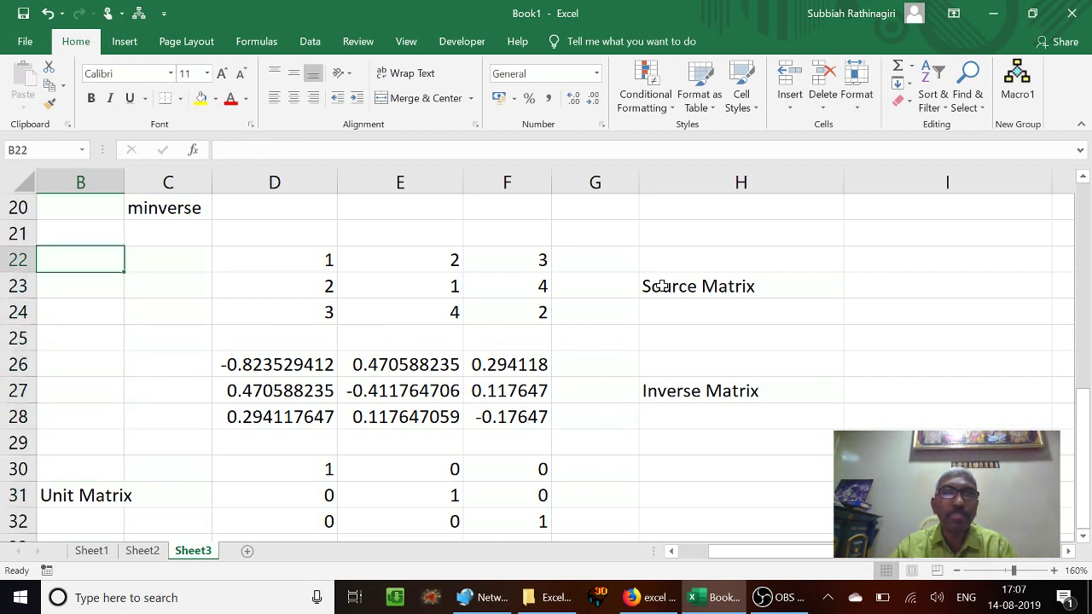
key(Down)
key(Down)
key(Down)
key(Down)
key(Down)
key(Down)
key(Down)
key(Down)
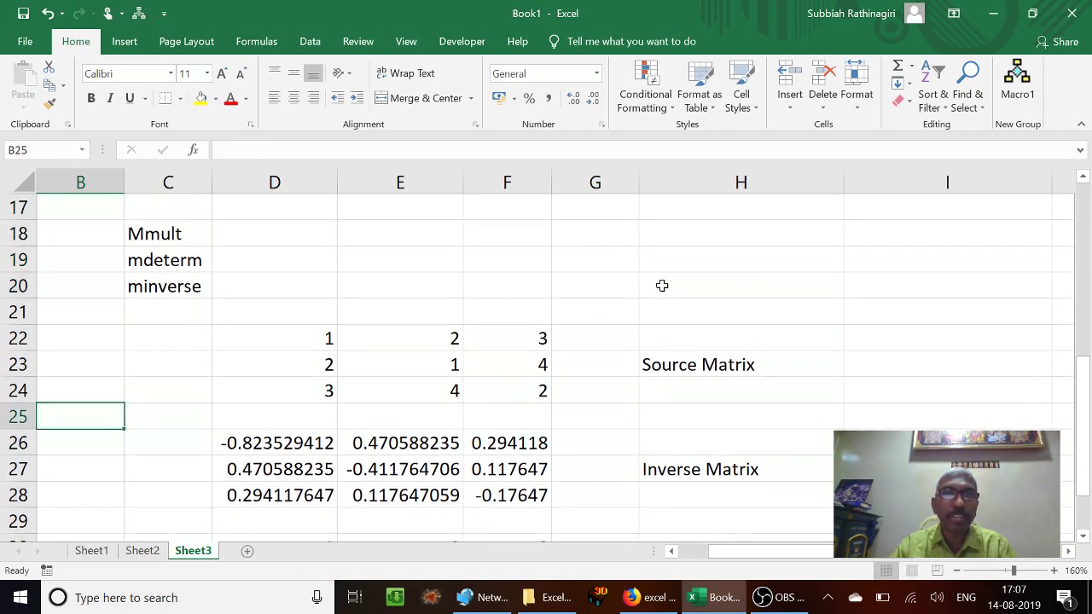
key(Down)
key(Right)
key(Right)
key(Right)
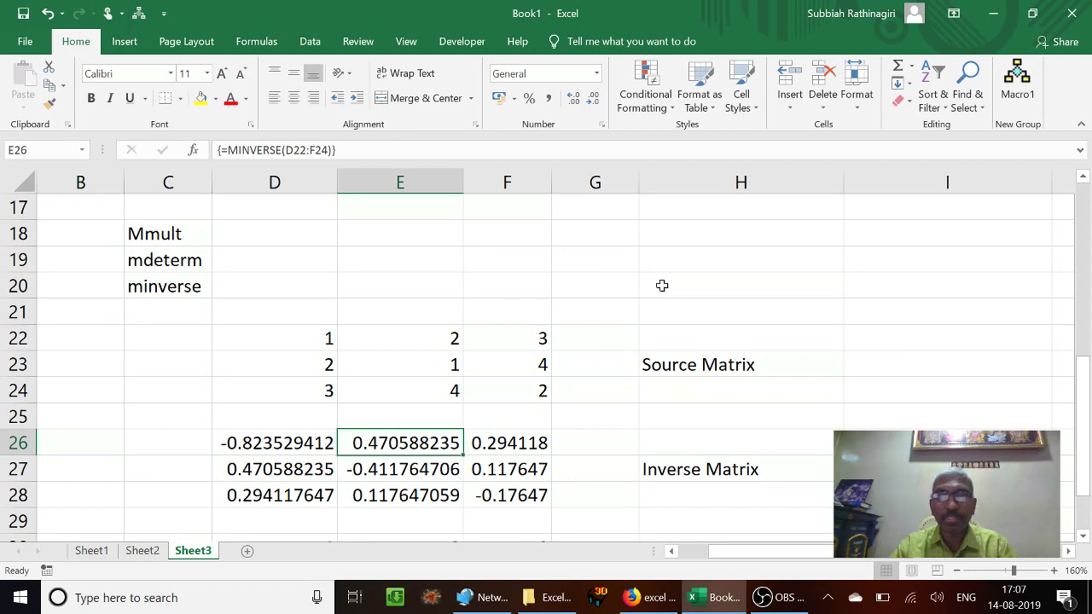
key(Right)
key(Down)
key(Down)
key(Down)
key(Down)
key(Down)
key(Down)
key(Left)
key(Left)
key(Left)
key(Left)
key(Down)
key(Down)
key(Down)
key(Down)
key(Down)
key(Down)
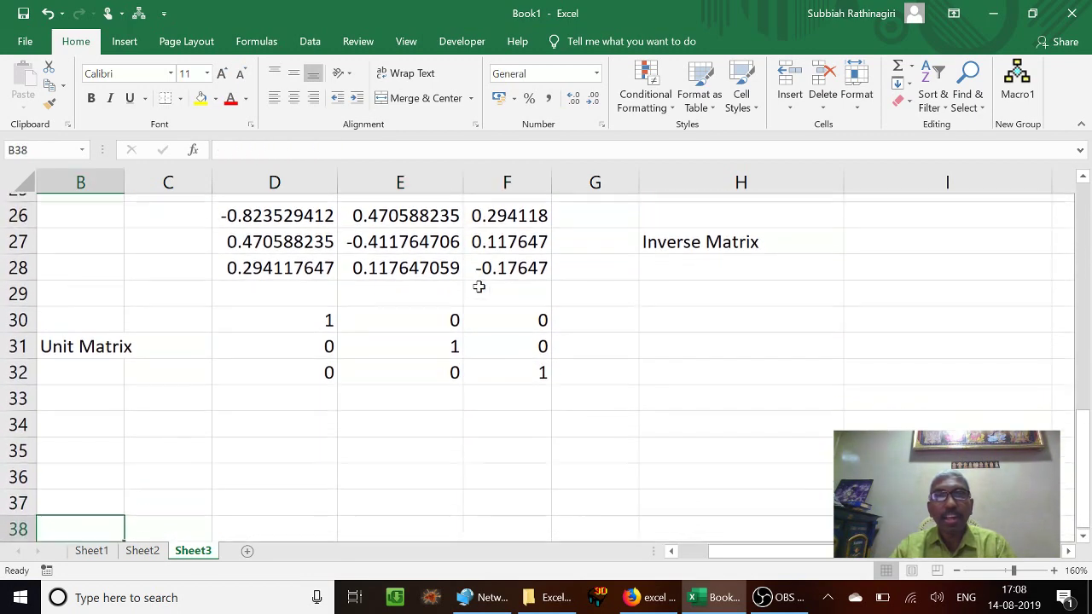
key(Down)
key(Down)
key(Down)
key(Down)
key(Up)
key(Up)
key(Up)
key(Up)
key(Up)
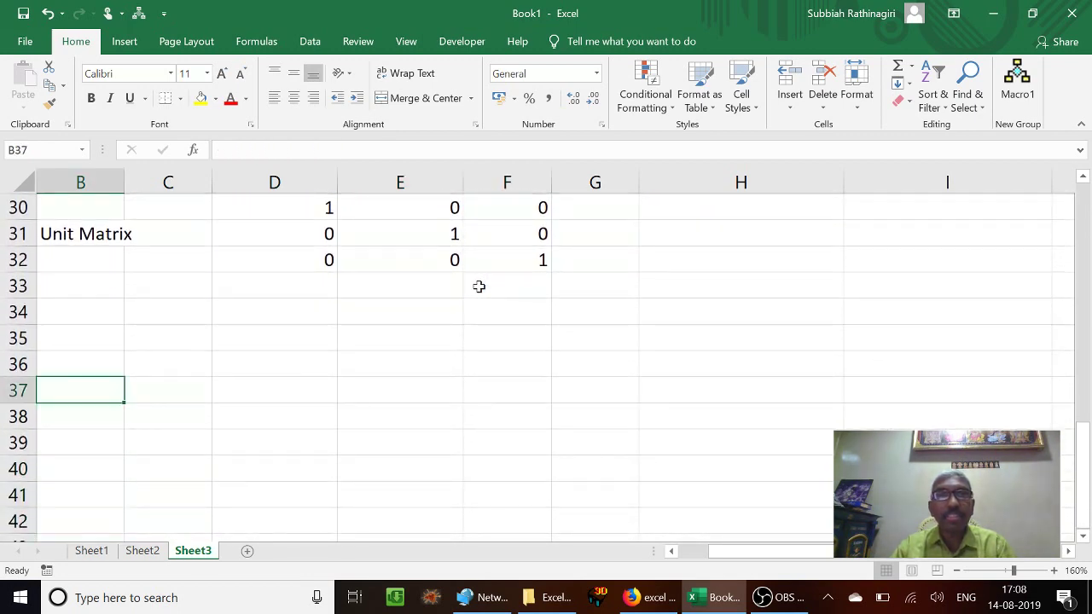
key(Up)
key(Up)
key(Right)
key(Right)
key(Up)
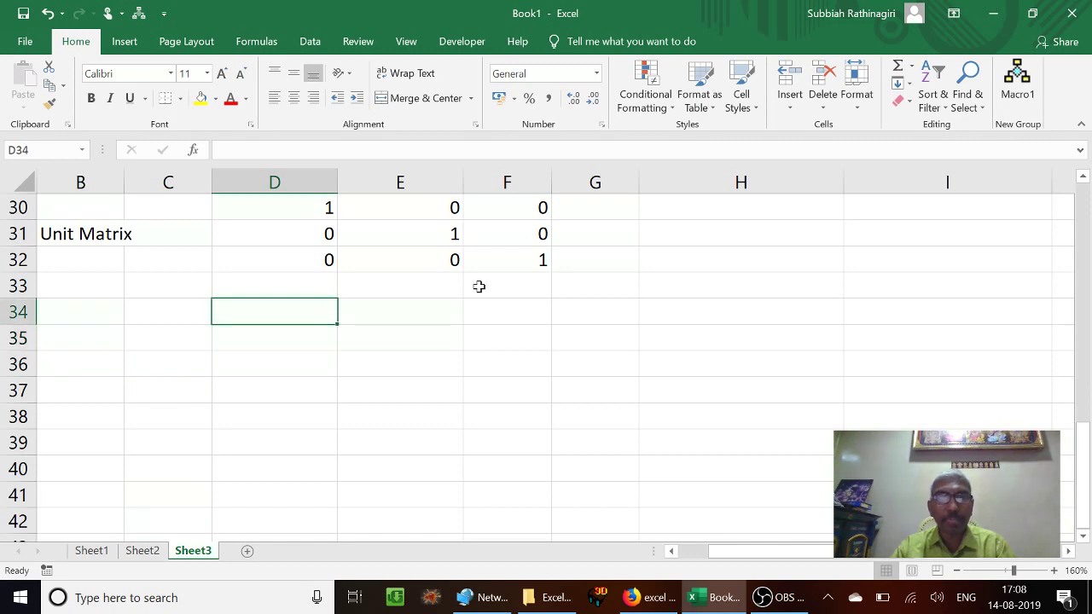
Step: Enter the 3x3 matrix 1,2,3 / 2,3,4 / 4,5,6 in D34:F36
text(1)
key(Tab)
text(2)
key(Tab)
text(3)
key(Return)
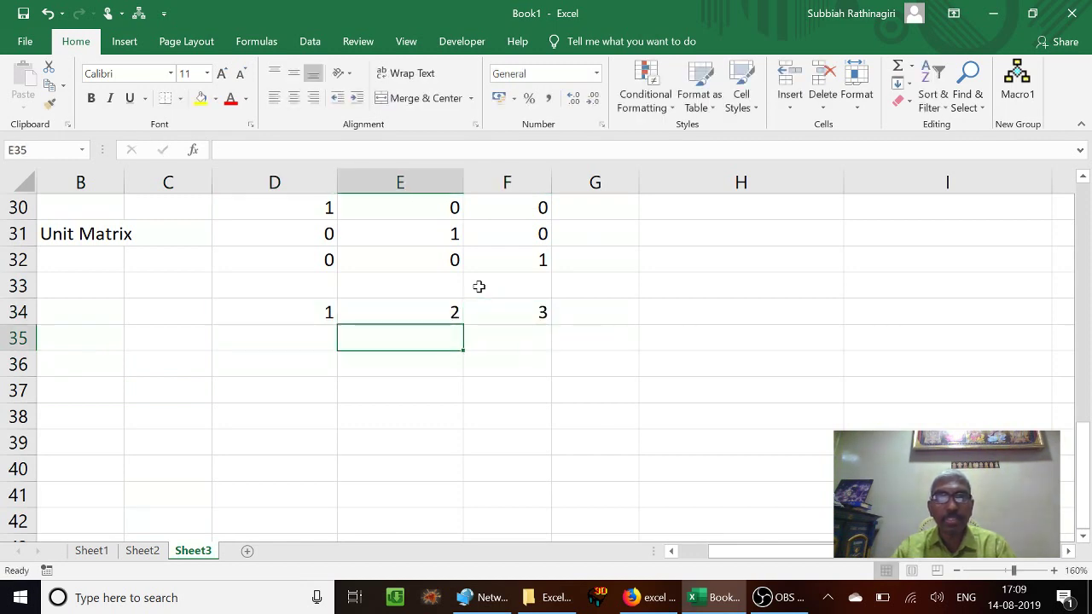
text(2)
key(Tab)
text(3)
key(Tab)
text(4)
key(Return)
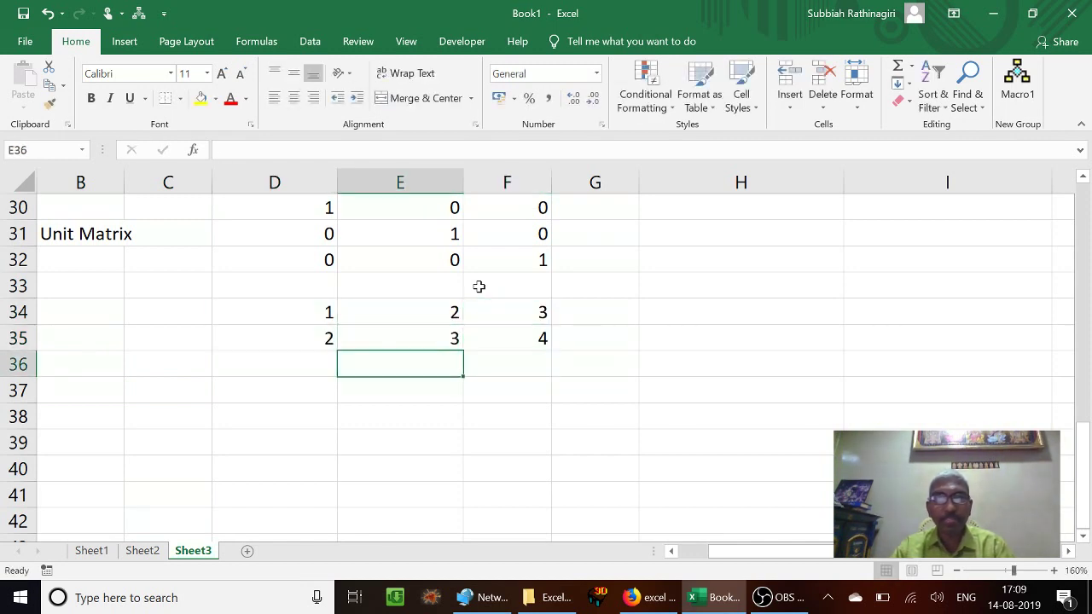
text(4)
key(Tab)
text(5)
key(Tab)
text(6)
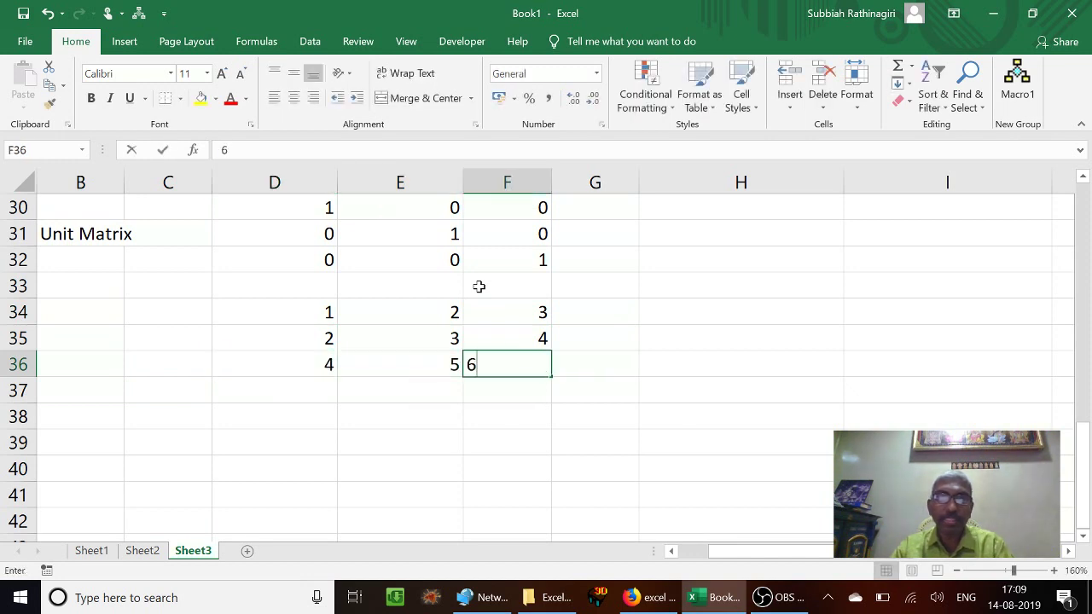
key(Up)
key(Up)
Step: Enter the 3x2 matrix 1,2 / 2,3 / 3,4 in D39:E41
key(Down)
key(Down)
key(Down)
key(Down)
key(Down)
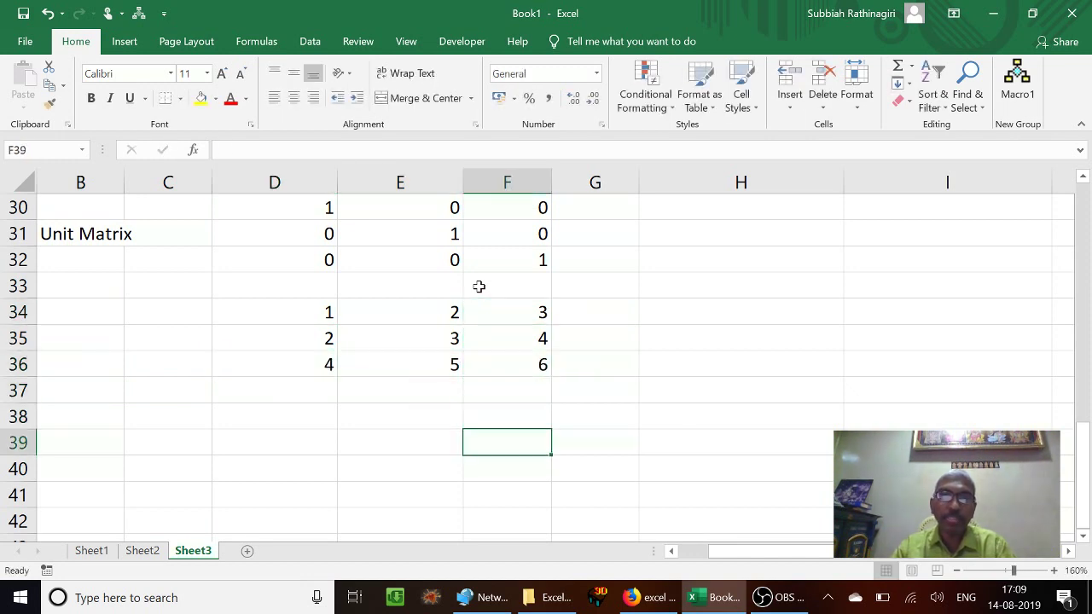
key(Left)
key(Left)
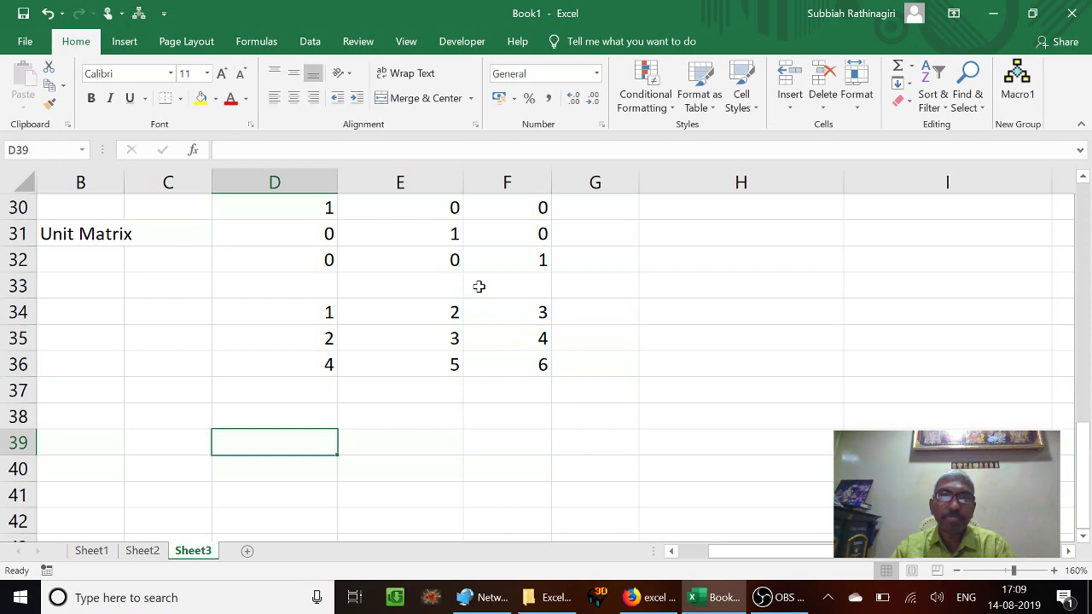
text(1)
key(Tab)
text(2)
key(Return)
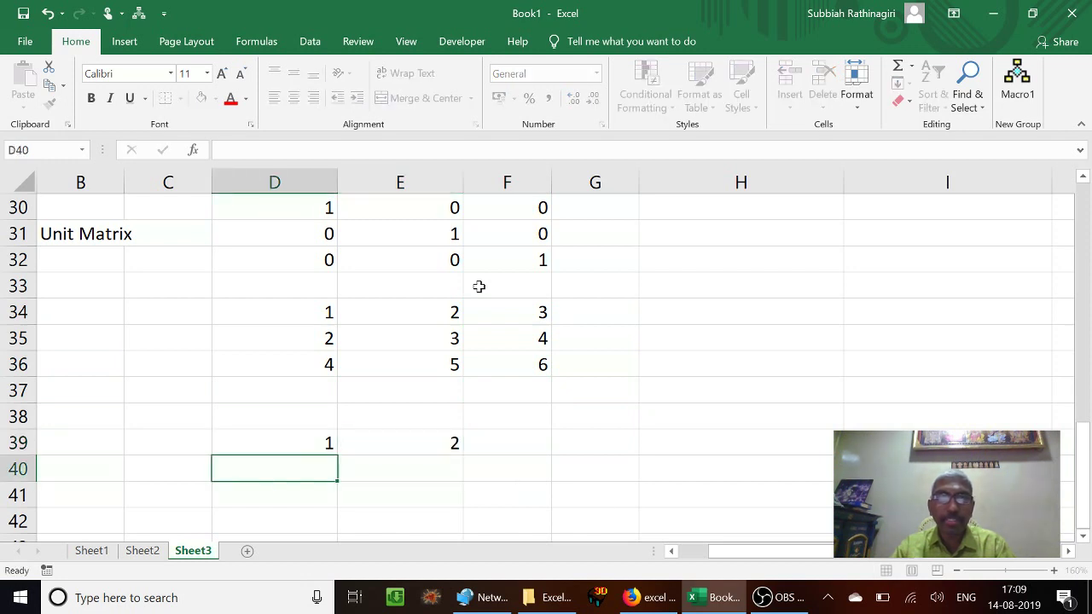
text(2)
key(Tab)
text(3)
key(Return)
text(3)
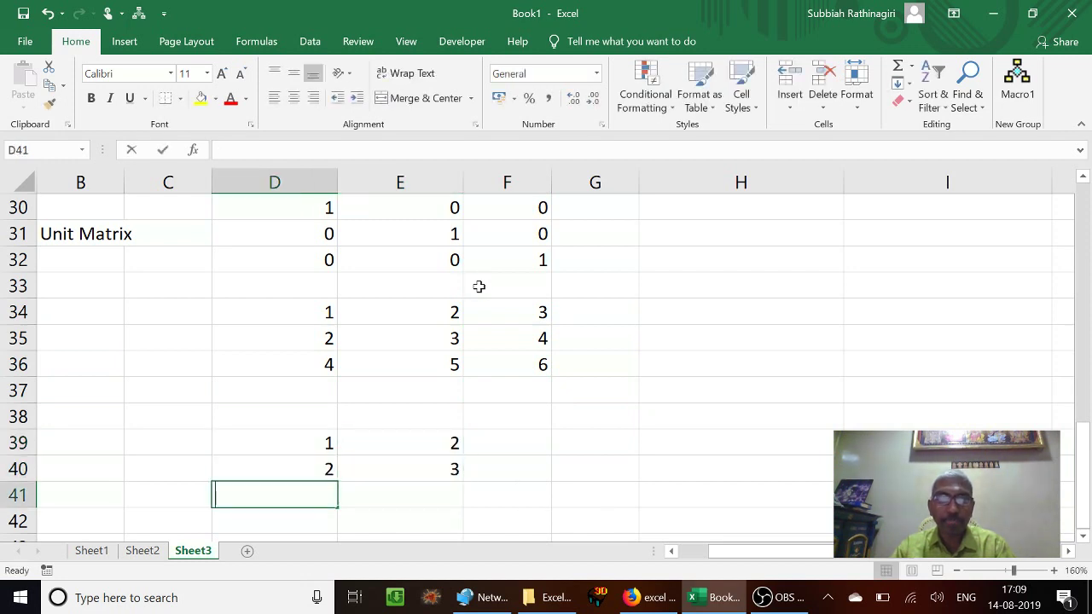
key(Tab)
text(4)
key(Return)
key(Up)
key(Up)
key(Up)
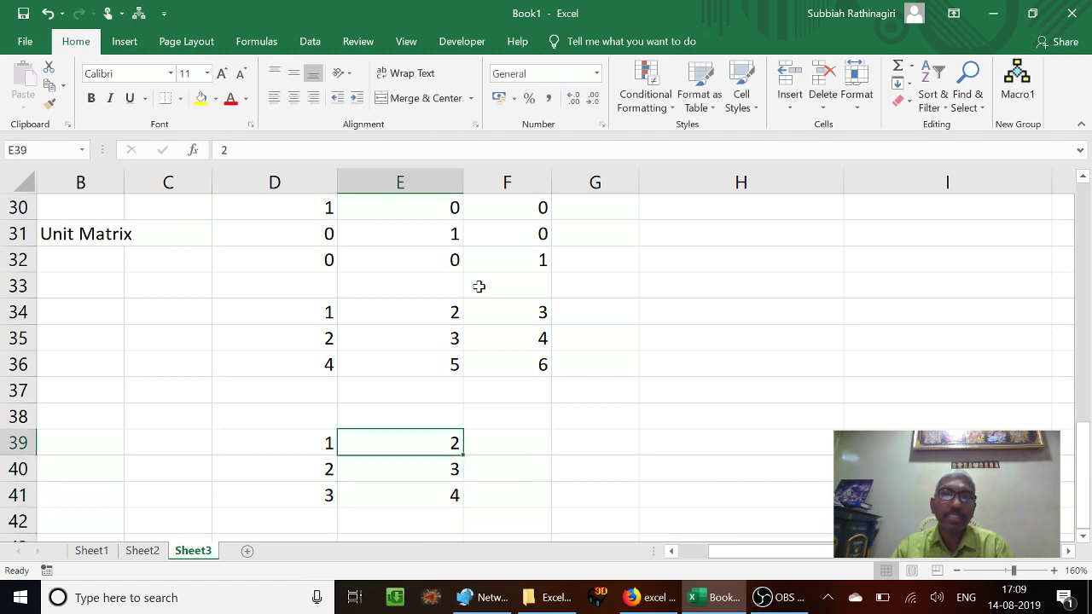
key(Left)
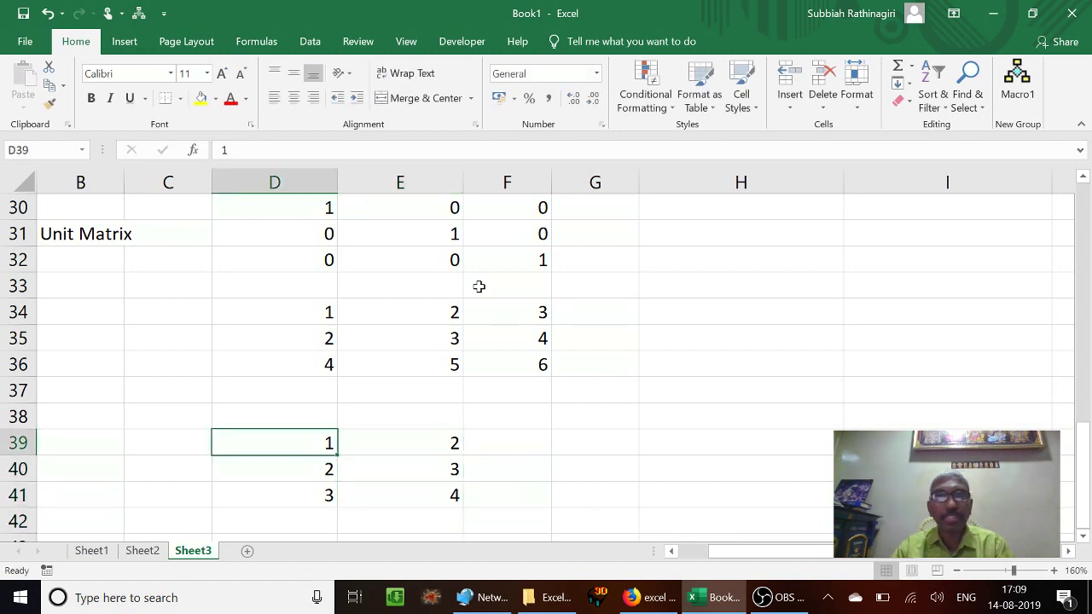
Step: Review the first matrix, then begin selecting the product range from G39 to H39
key(Up)
key(Up)
key(Up)
key(Up)
key(Up)
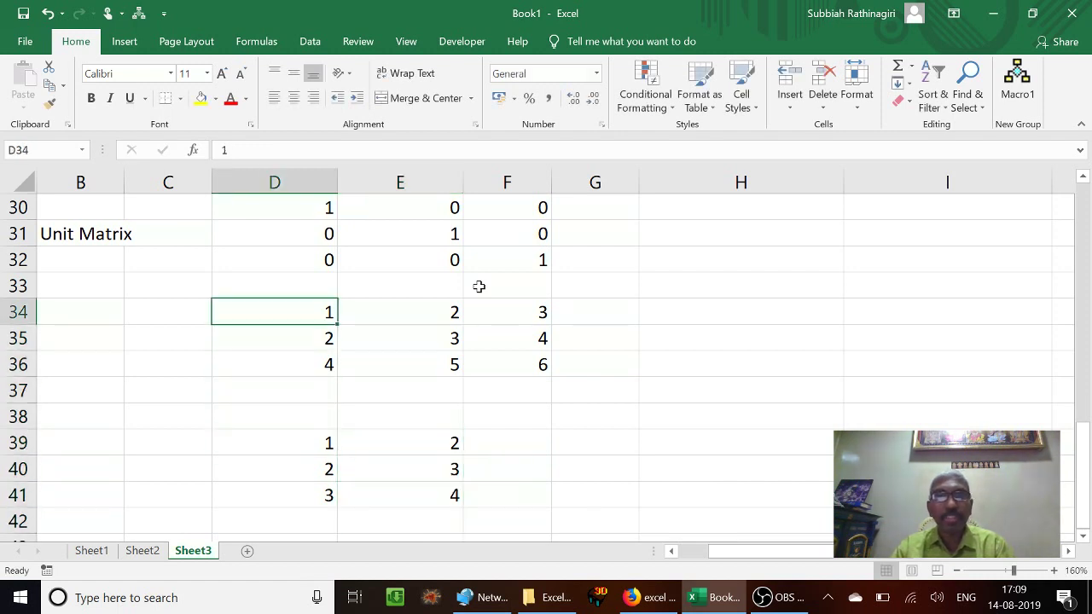
key(Down)
key(Down)
key(Down)
key(Down)
key(Up)
key(Up)
key(Up)
key(Up)
key(Down)
key(Down)
key(Down)
key(Down)
key(Down)
key(Right)
key(Right)
key(Right)
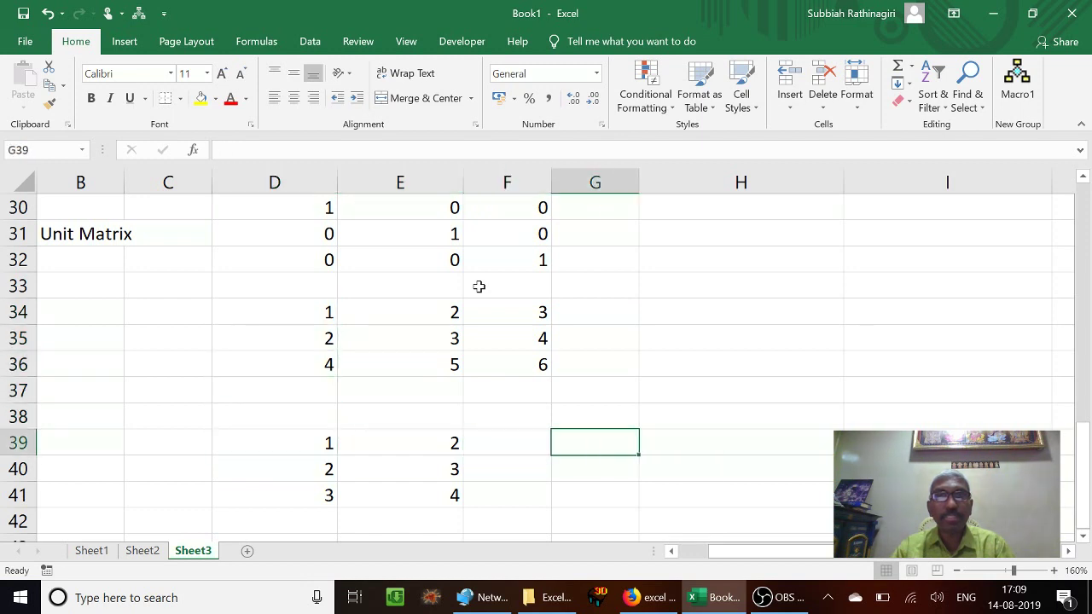
key(shift+Right)
Step: Enter =MMULT(D34:F36,D39:E41) as an array formula across G39:H41
key(shift+Down)
key(shift+Down)
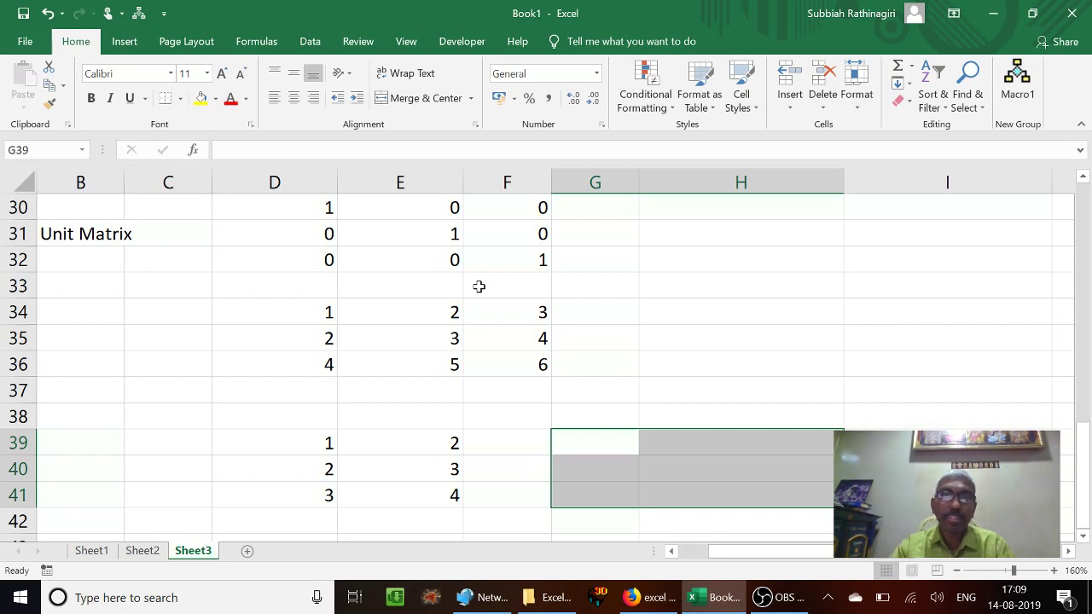
text(=)
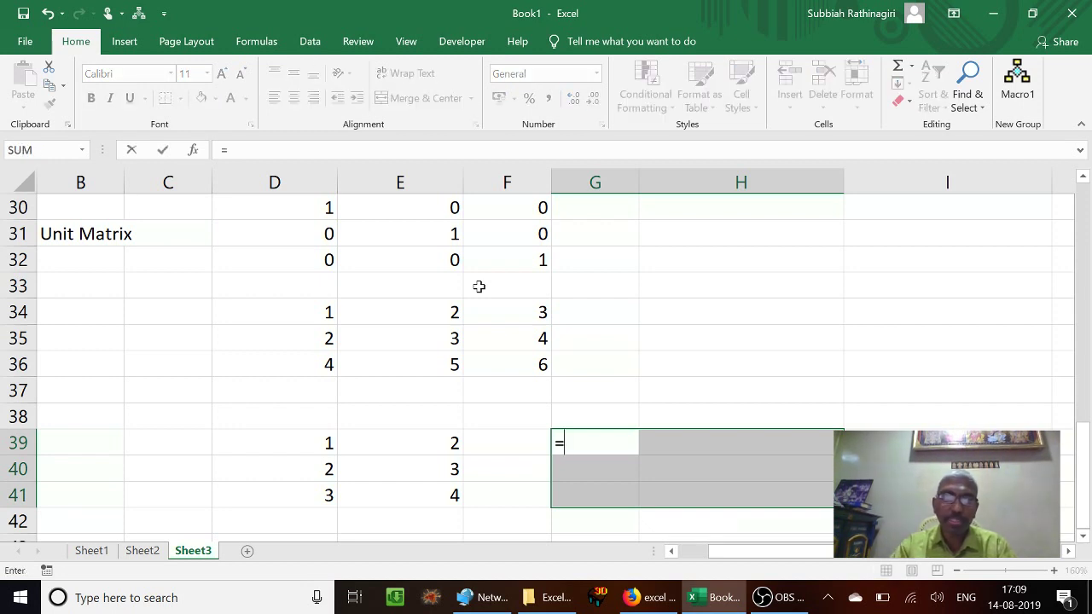
text(mmult()
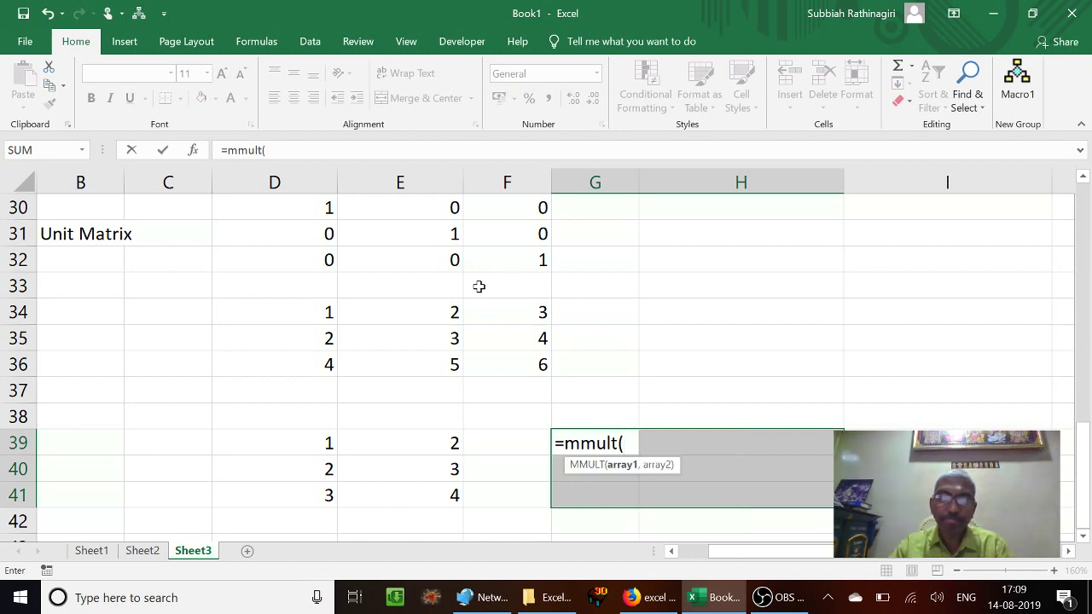
key(Left)
key(Left)
key(Left)
key(Up)
key(Up)
key(Up)
key(Up)
key(Up)
key(shift+Down)
key(shift+Down)
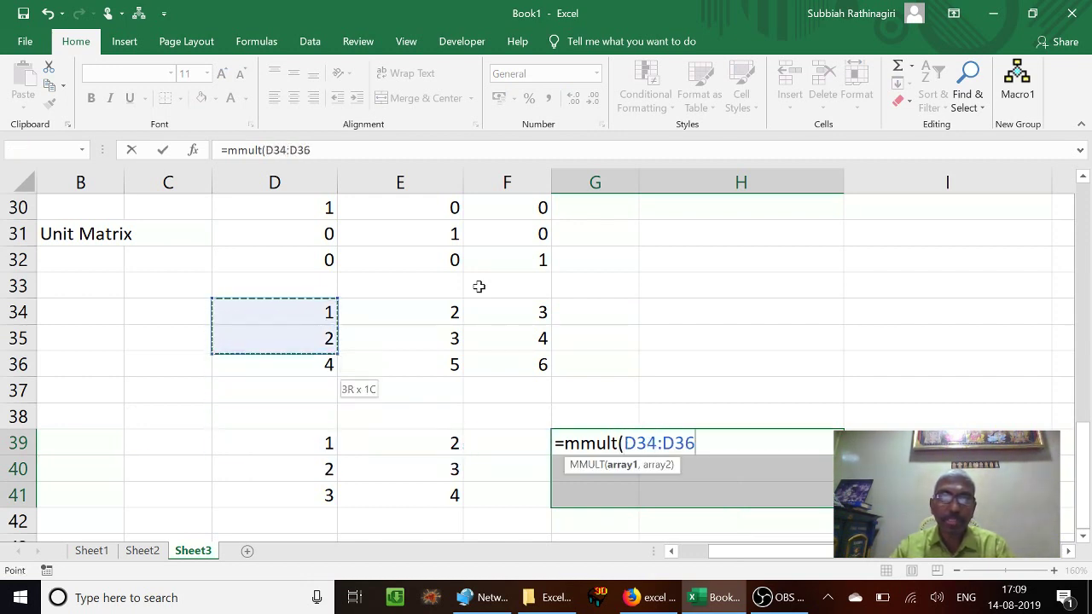
key(shift+Right)
key(shift+Right)
text(,)
key(Left)
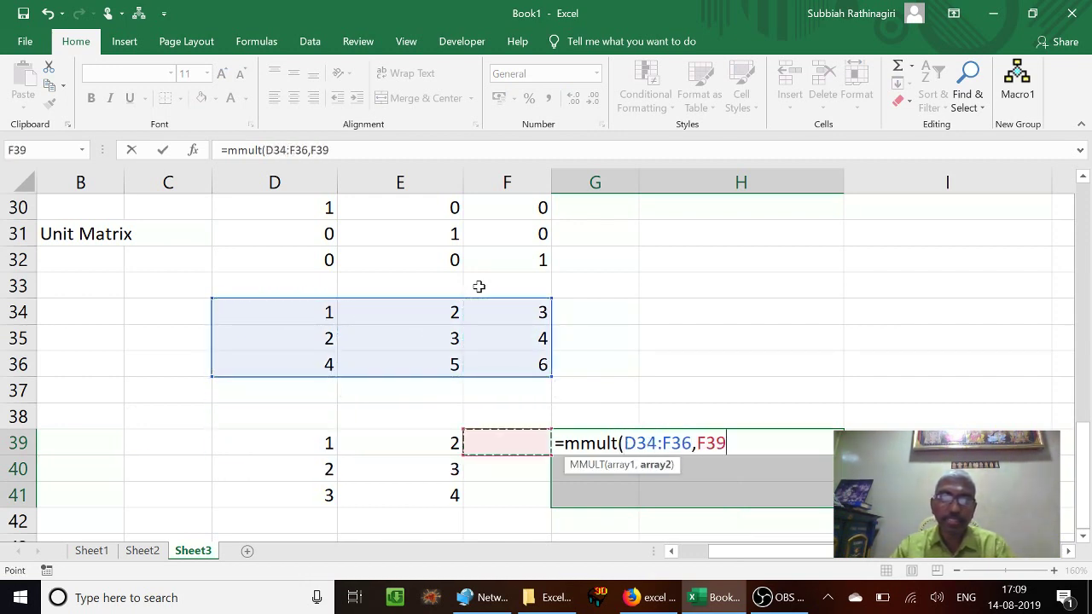
key(Left)
key(Left)
key(shift+Right)
key(shift+Down)
key(shift+Down)
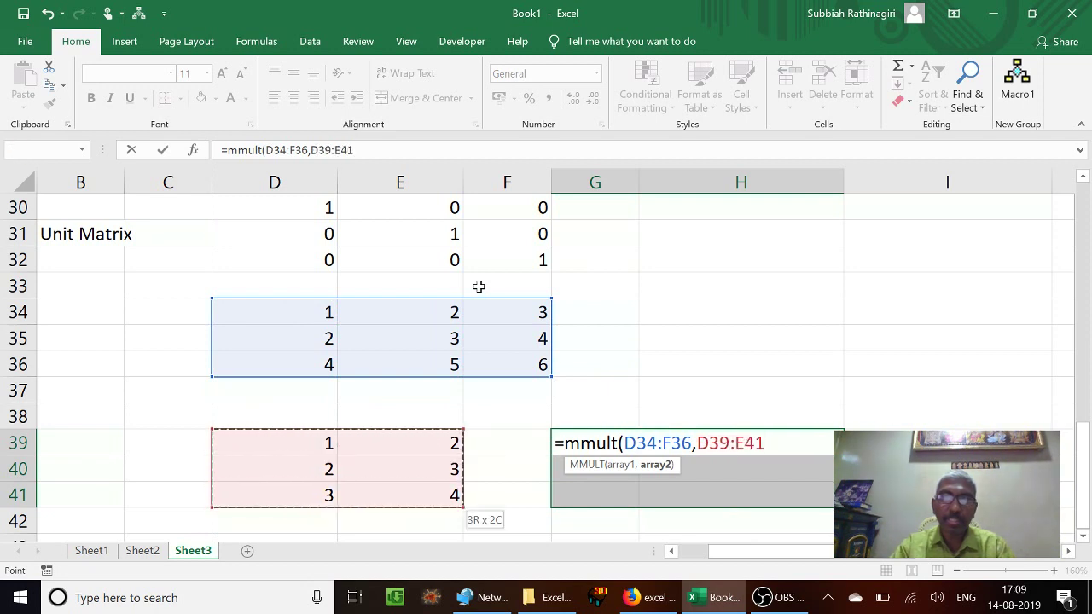
text())
key(ctrl+shift+Return)
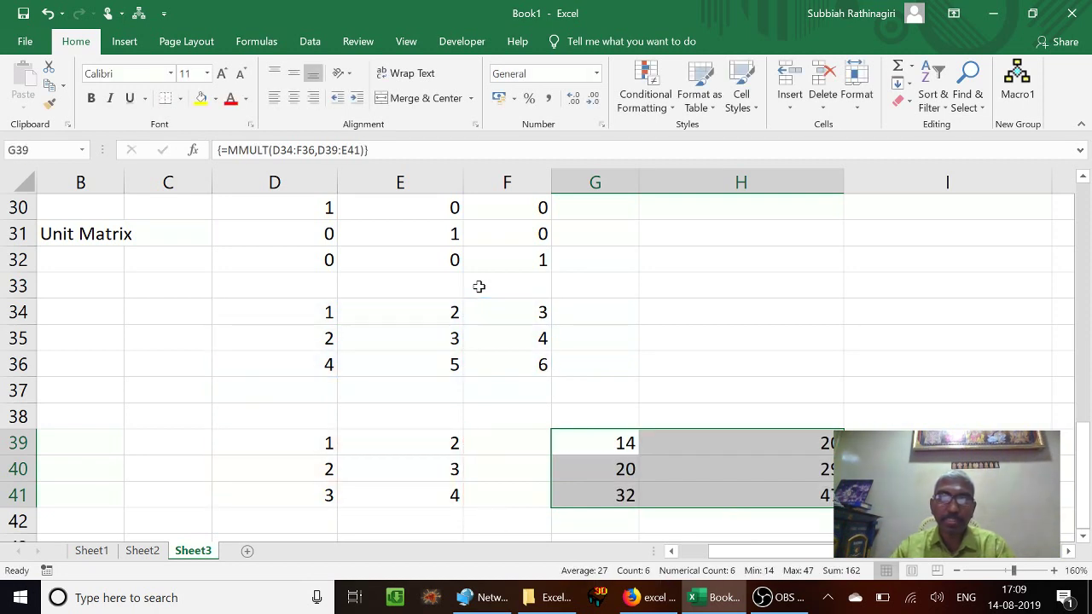
Step: Check the product values 14,20 / 20,29 / 32,47, then switch to Sheet2
key(Up)
key(Down)
key(Right)
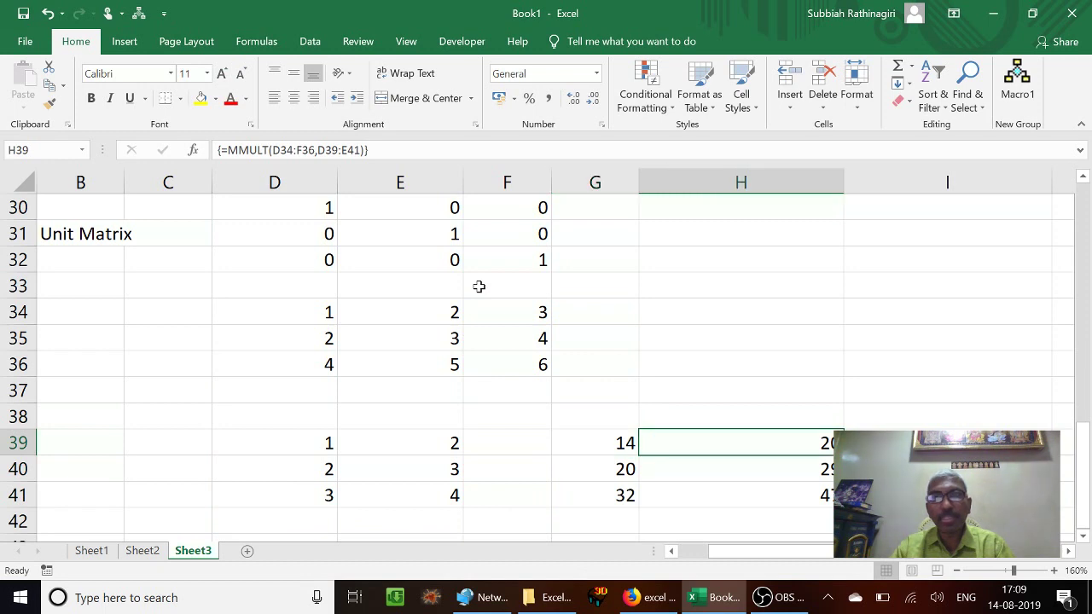
key(Left)
key(Down)
key(Down)
key(Up)
key(Up)
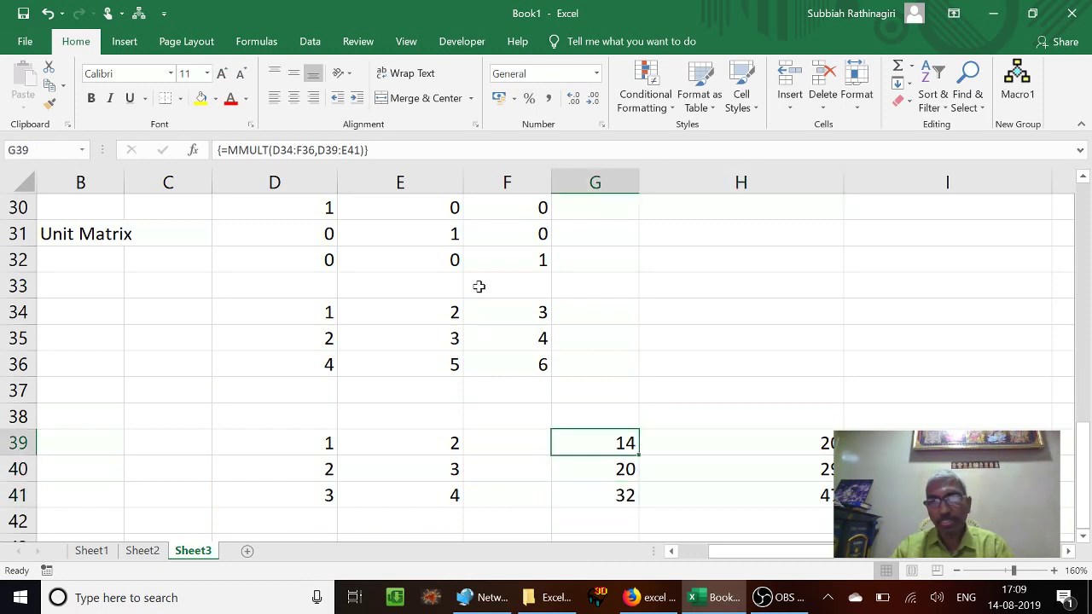
key(Right)
key(Left)
key(Right)
key(Left)
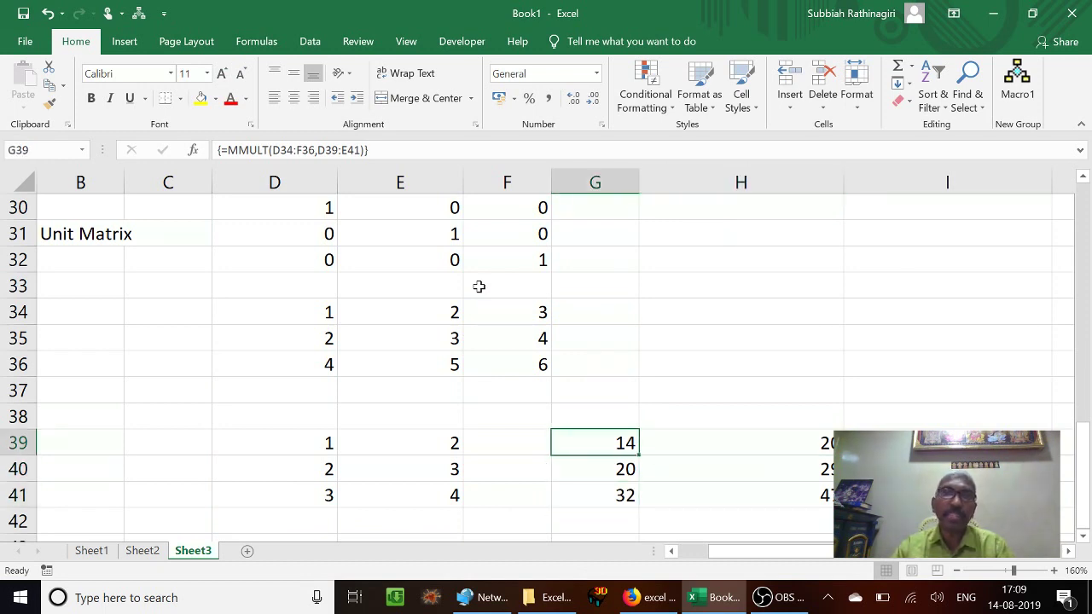
key(Down)
key(Down)
key(Up)
key(Up)
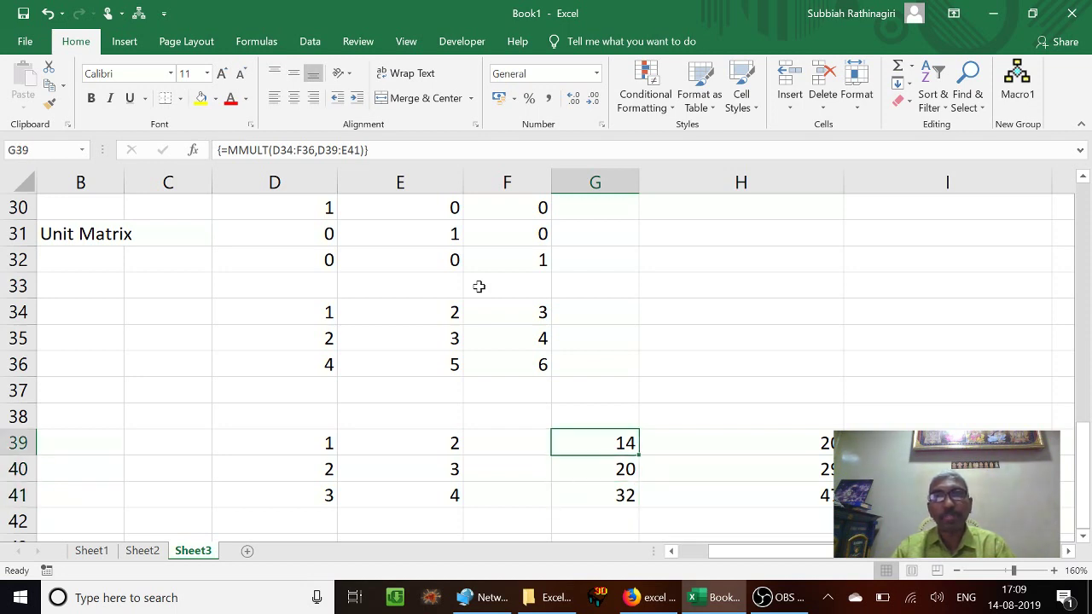
key(Right)
key(Left)
key(Left)
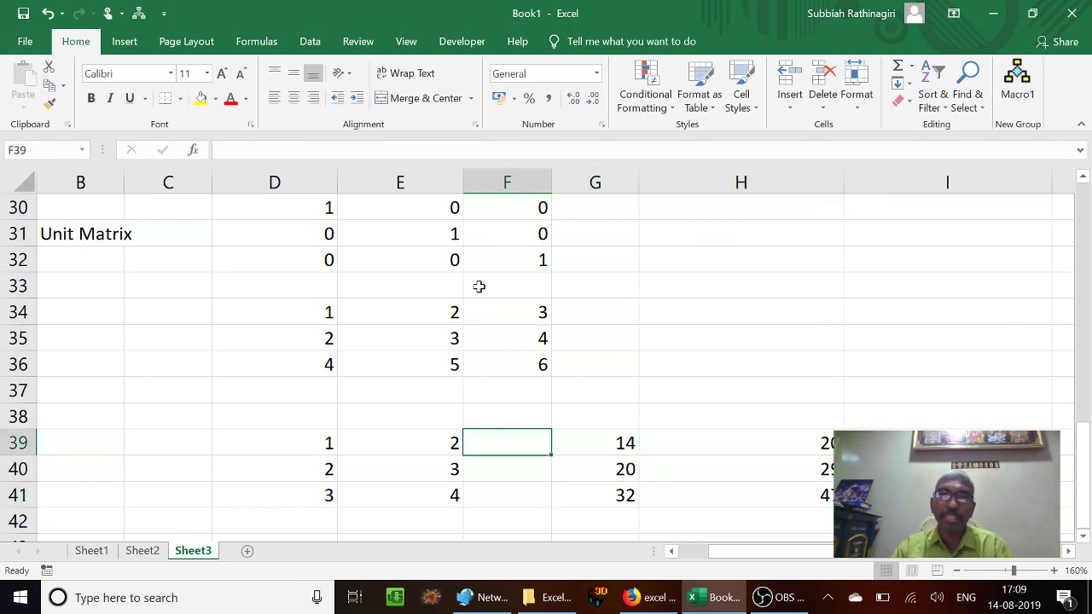
key(Left)
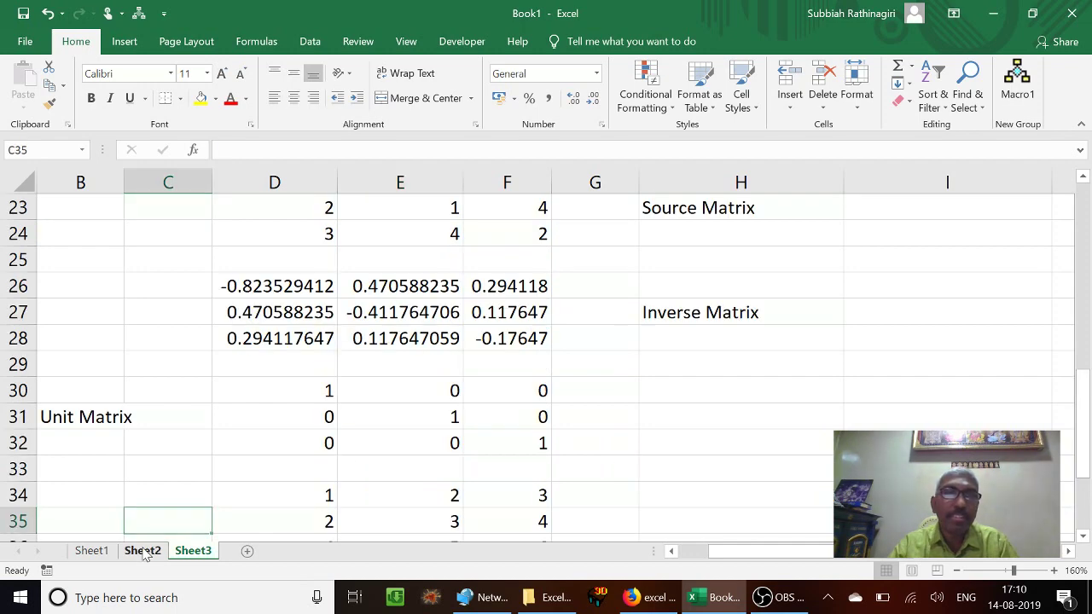
key(ctrl+Page_Up)
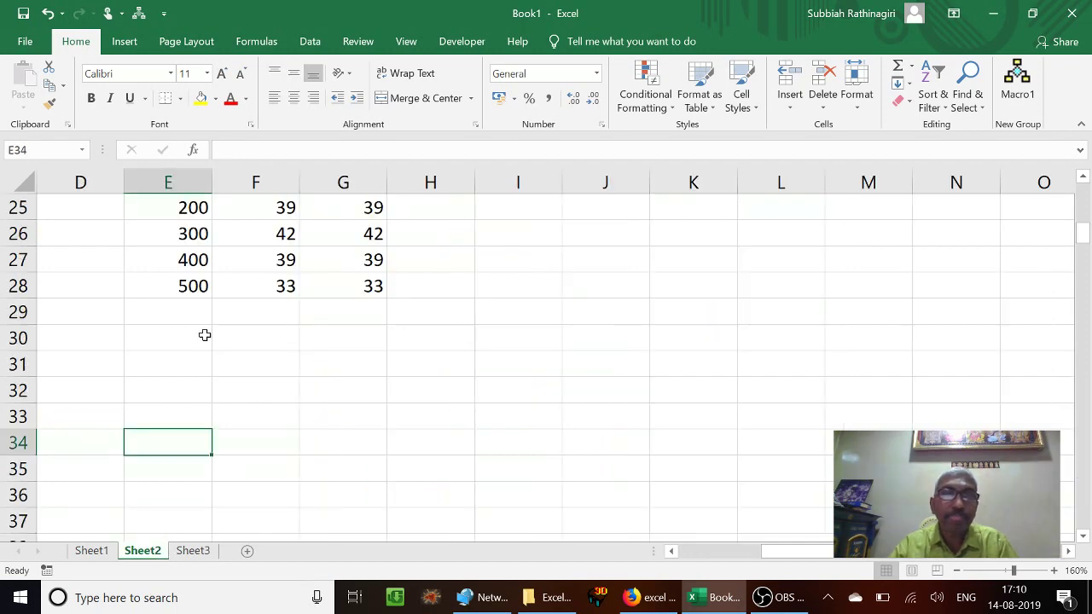
Step: Move to cell B2 at the top of Sheet2, showing the list of array functions
key(Up)
key(Up)
key(Up)
key(Up)
key(Up)
key(Up)
key(Up)
key(Up)
key(Up)
key(Up)
key(Up)
key(Up)
key(Up)
key(Up)
key(Up)
key(Up)
key(Up)
key(Up)
key(Up)
key(Up)
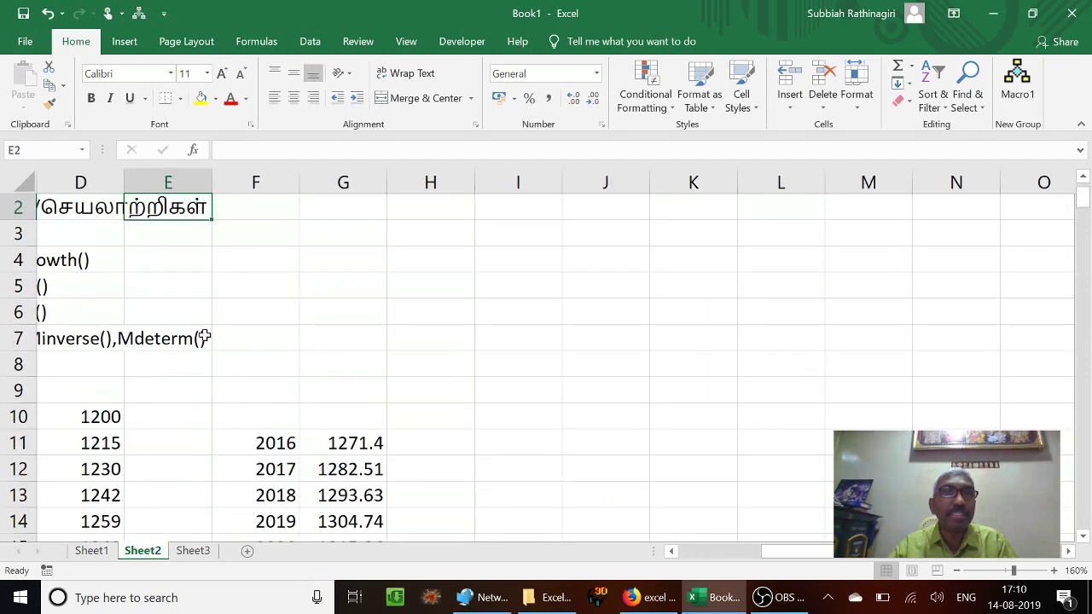
key(Up)
key(Left)
key(Left)
key(Left)
key(Left)
key(Right)
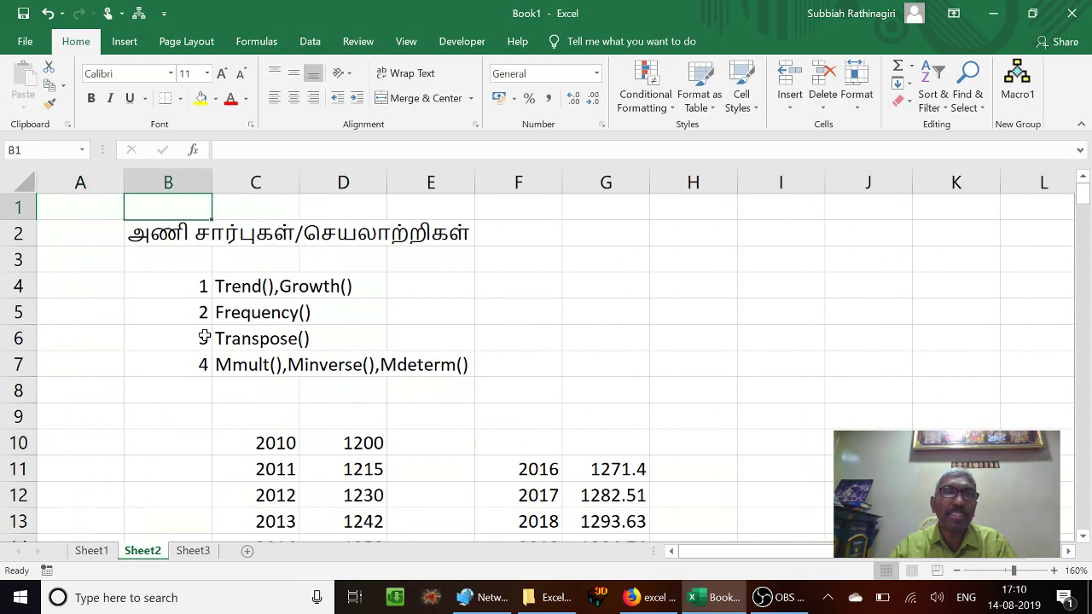
key(Down)
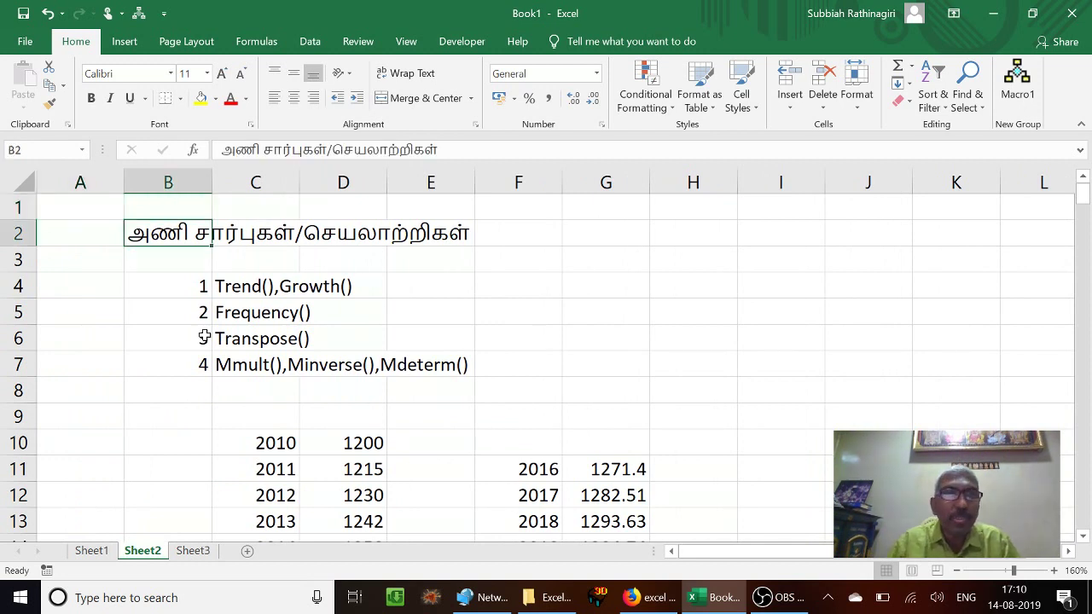